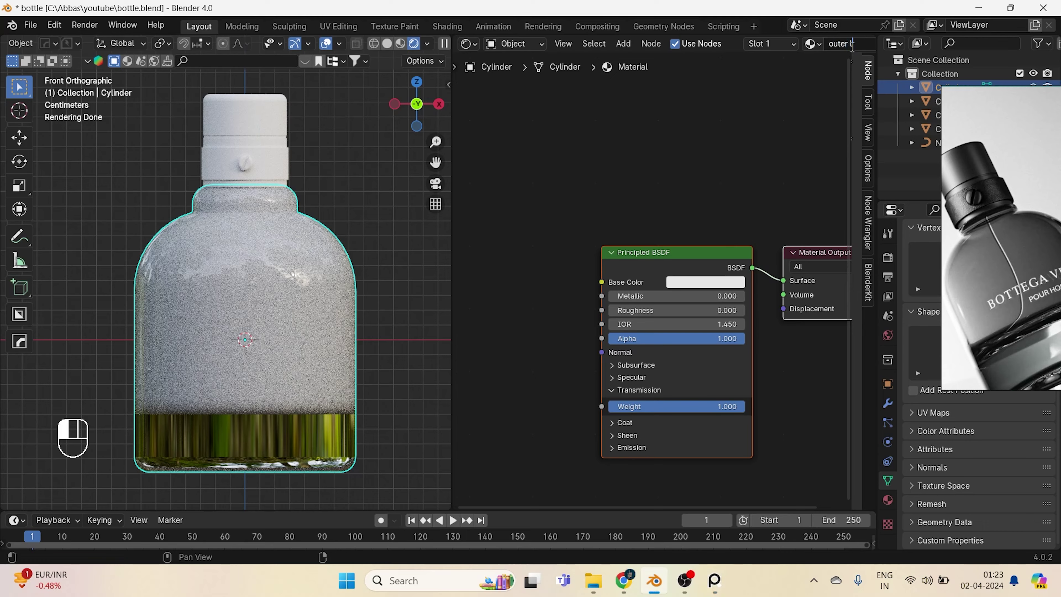
# Name the bottle's outer glass material "outer liqw".
pyautogui.press('Return')
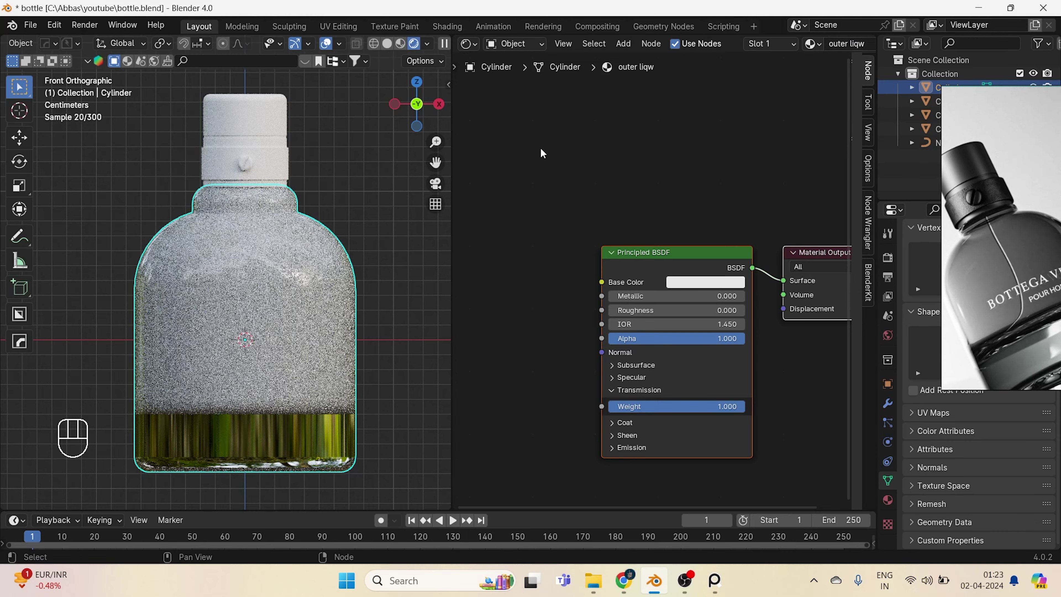
pyautogui.scroll(2, 337, 299)
pyautogui.keyDown('shift'); pyautogui.scroll(-3, 337, 299); pyautogui.keyUp('shift')
pyautogui.scroll(-2, 315, 286)
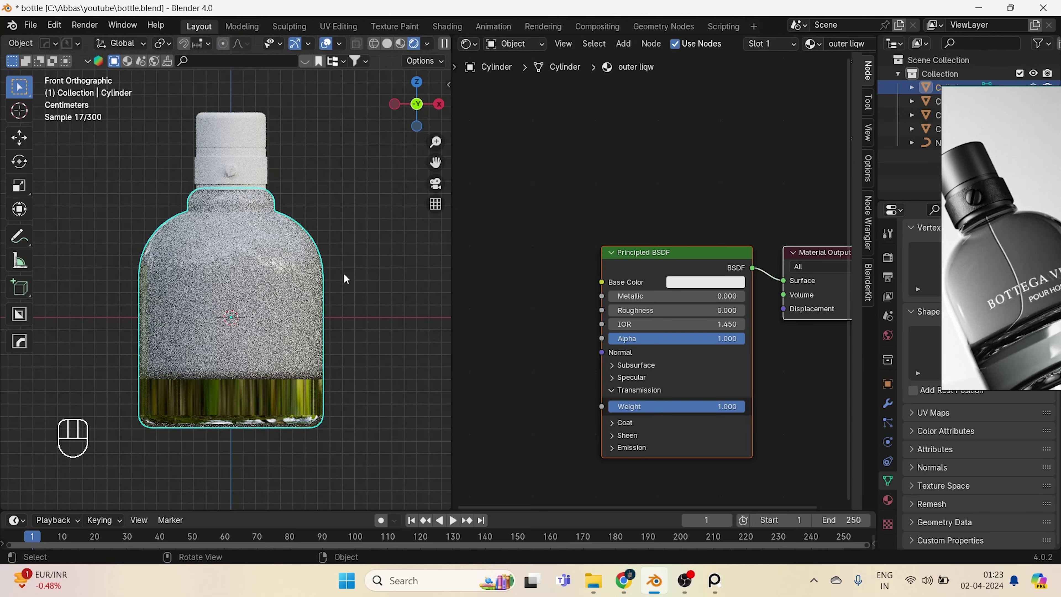
# Create an "inner liquid" material for the inner liquid body with roughness 0.071 and transmission weight 1.000.
pyautogui.hotkey('shift', 'z')
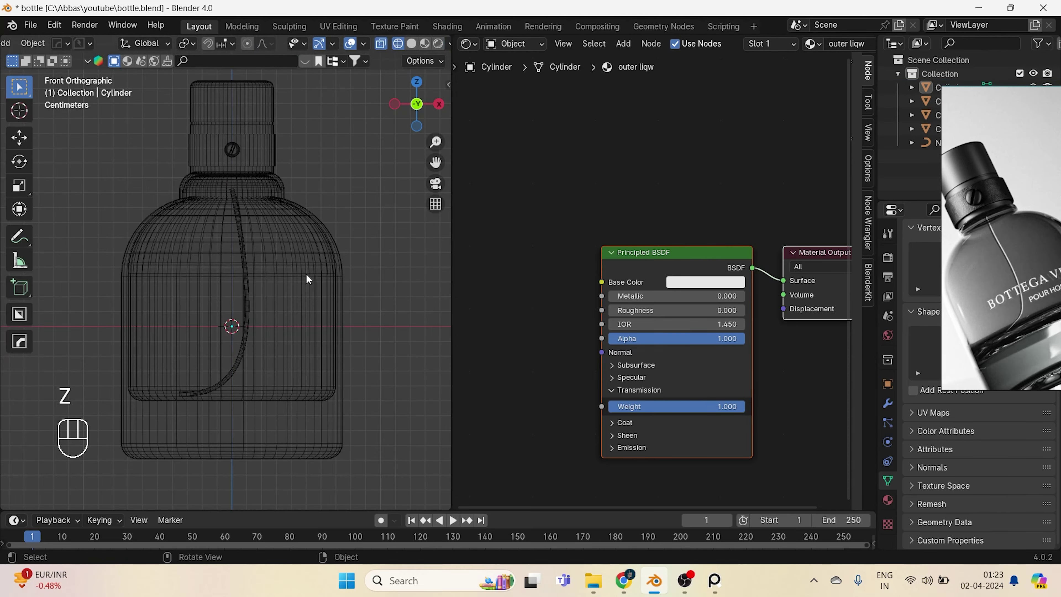
pyautogui.click(309, 278)
pyautogui.click(321, 313)
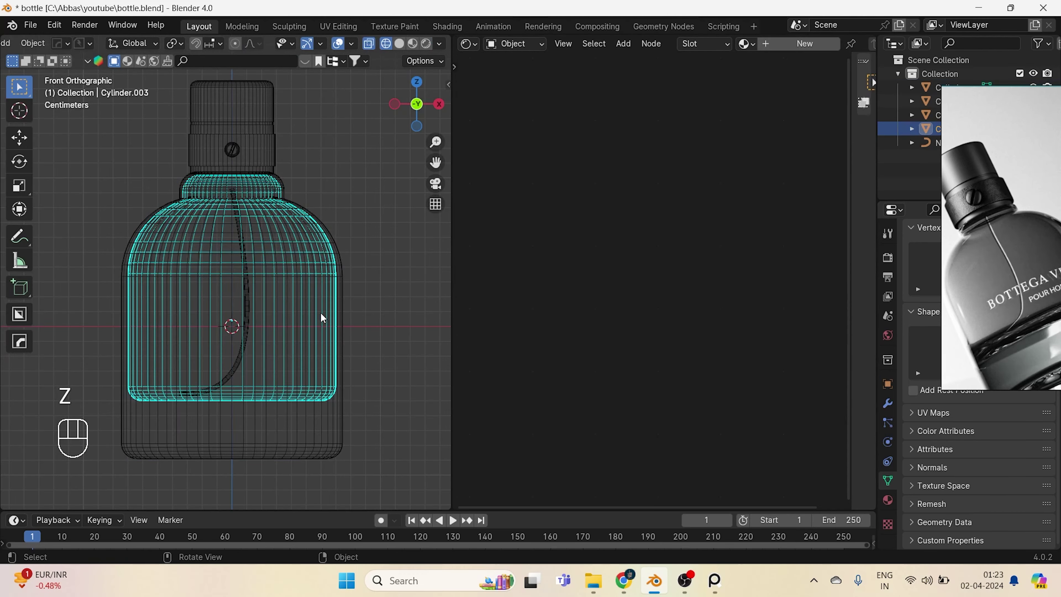
pyautogui.click(785, 54)
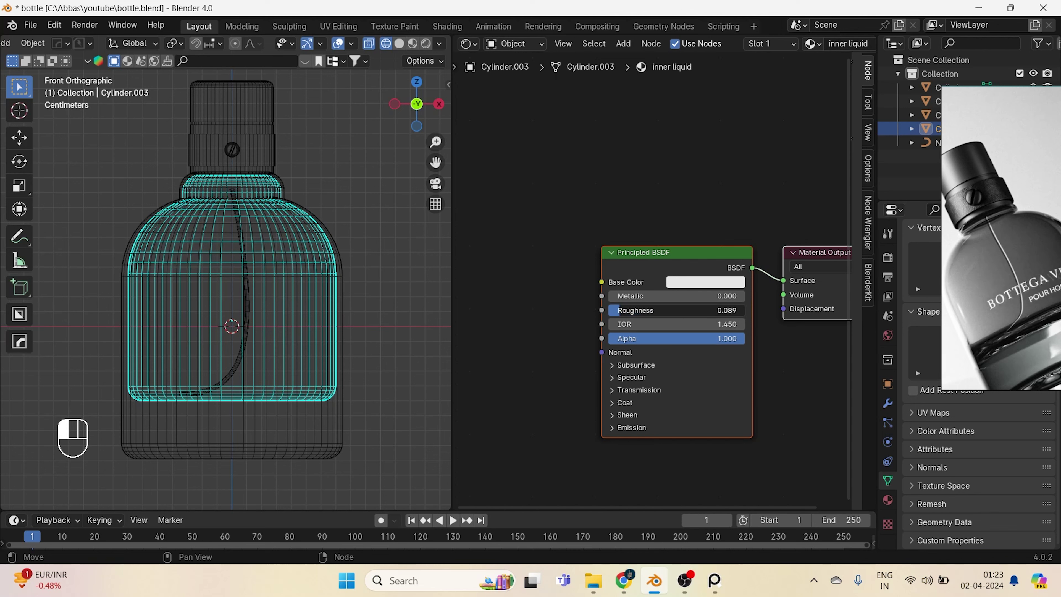
pyautogui.click(613, 390)
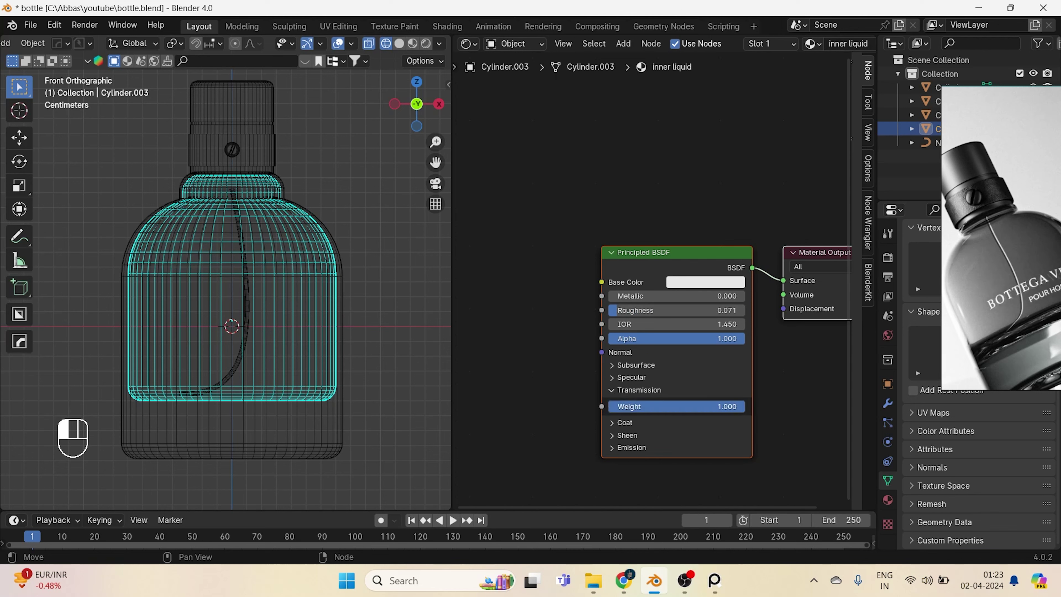
pyautogui.scroll(1, 333, 395)
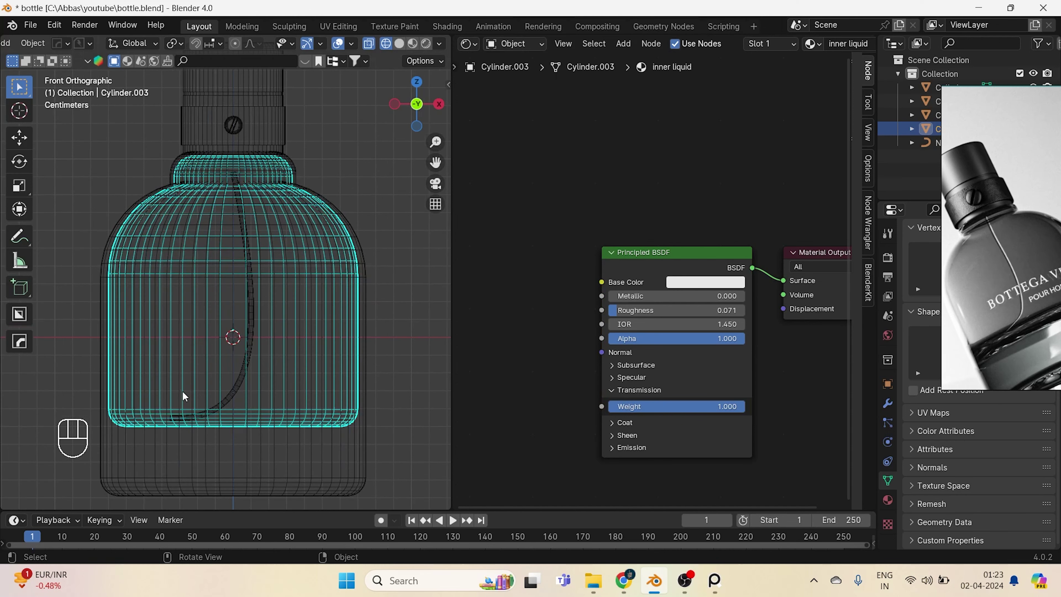
# Assign the inner liquid material to the curved tube and preview the bottle in rendered shading.
pyautogui.click(888, 499)
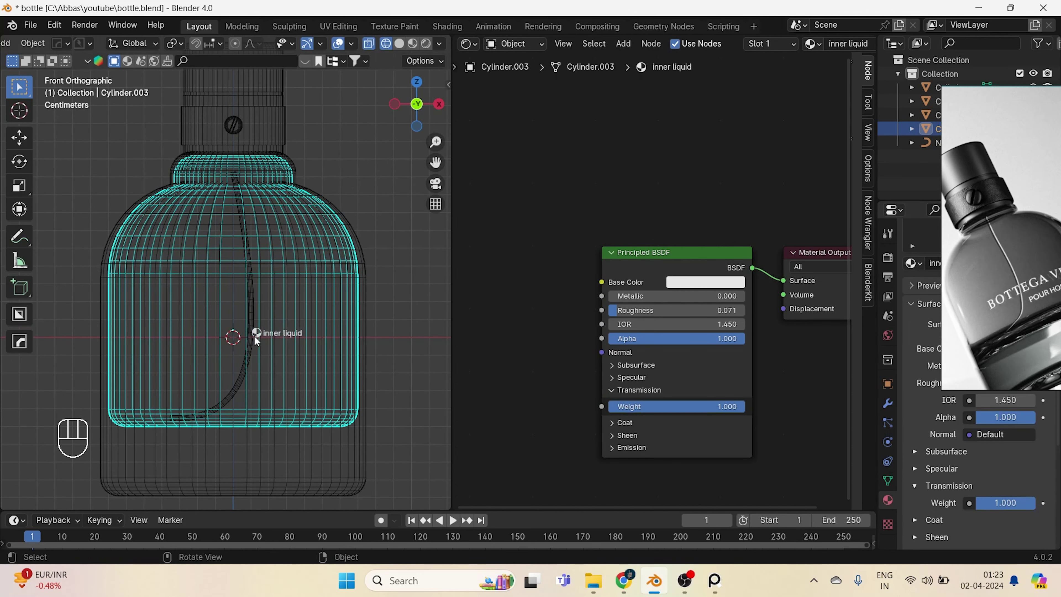
pyautogui.press('z')
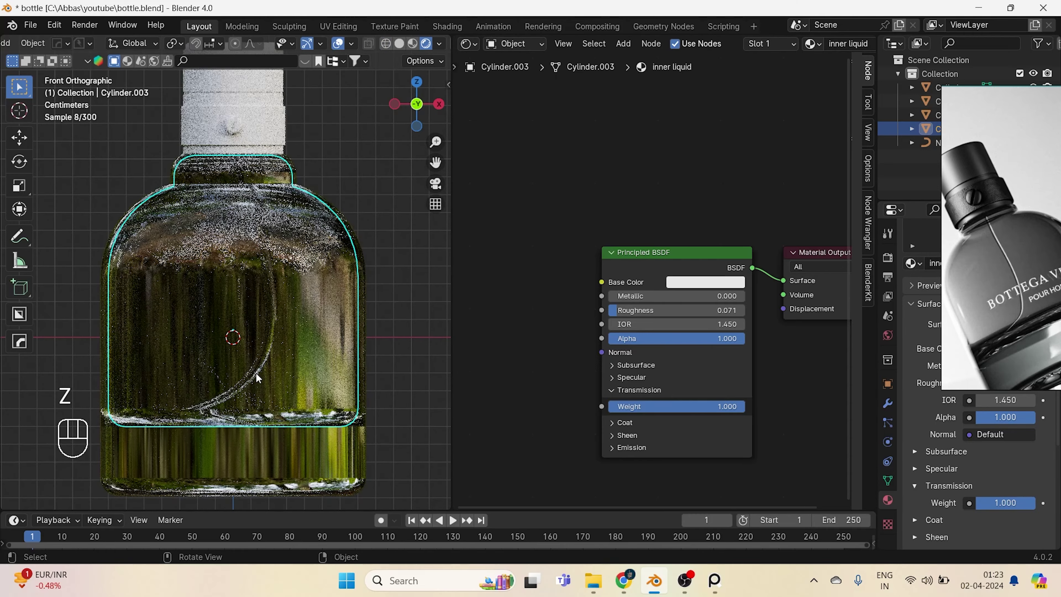
pyautogui.scroll(-1, 254, 358)
pyautogui.moveTo(255, 359); pyautogui.dragTo(258, 359, button='middle')
pyautogui.press('KP_1')
pyautogui.scroll(3, 243, 346)
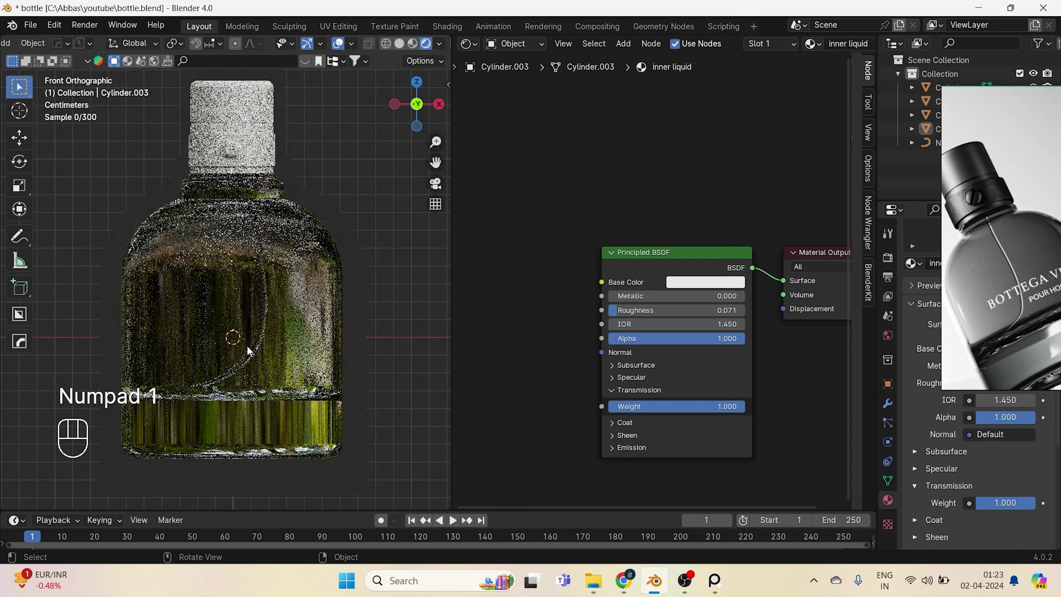
# Inset the bottom face of the outer bottle by about 0.021 m.
pyautogui.click(314, 468)
pyautogui.scroll(-2, 624, 291)
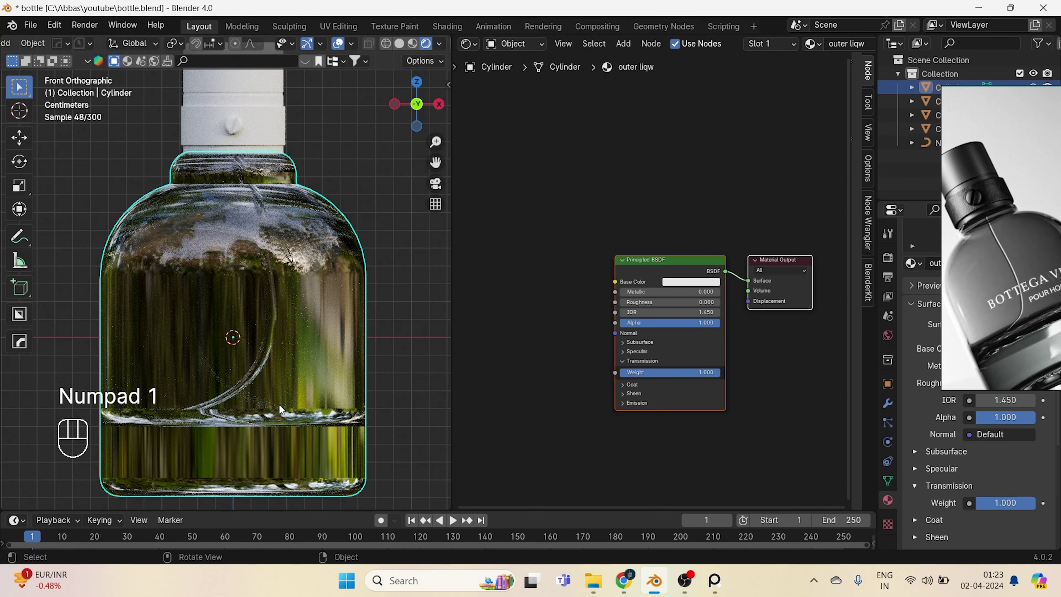
pyautogui.moveTo(282, 409); pyautogui.dragTo(273, 321, button='middle')
pyautogui.scroll(-4, 267, 326)
pyautogui.press('z')
pyautogui.click(255, 379)
pyautogui.scroll(-2, 247, 355)
pyautogui.moveTo(244, 355); pyautogui.dragTo(233, 323, button='middle')
pyautogui.press('Tab')
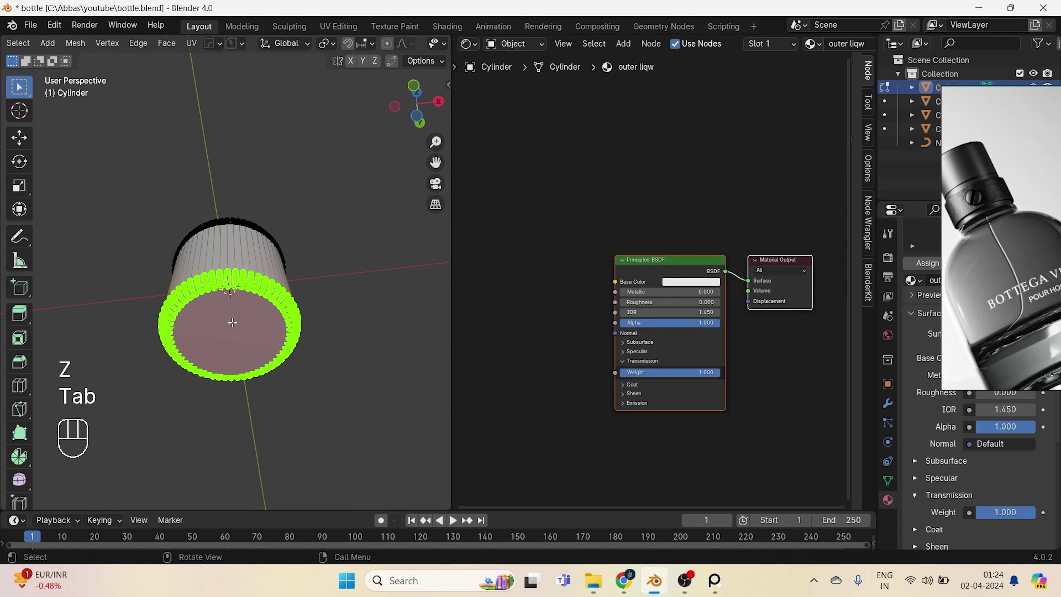
pyautogui.press('3')
pyautogui.scroll(2, 267, 341)
pyautogui.press('u')
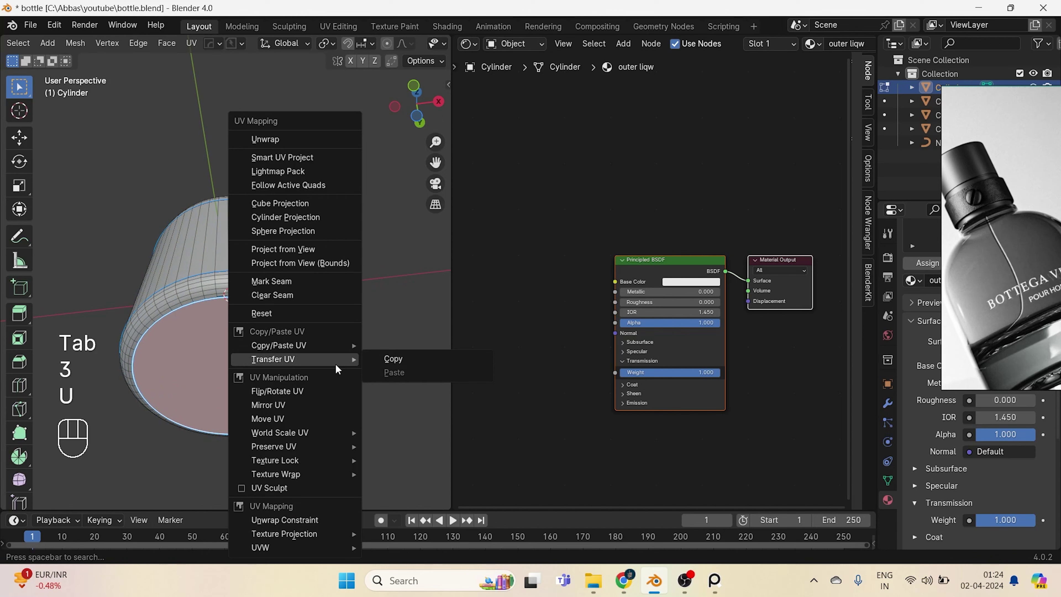
pyautogui.press('i')
pyautogui.click(378, 349)
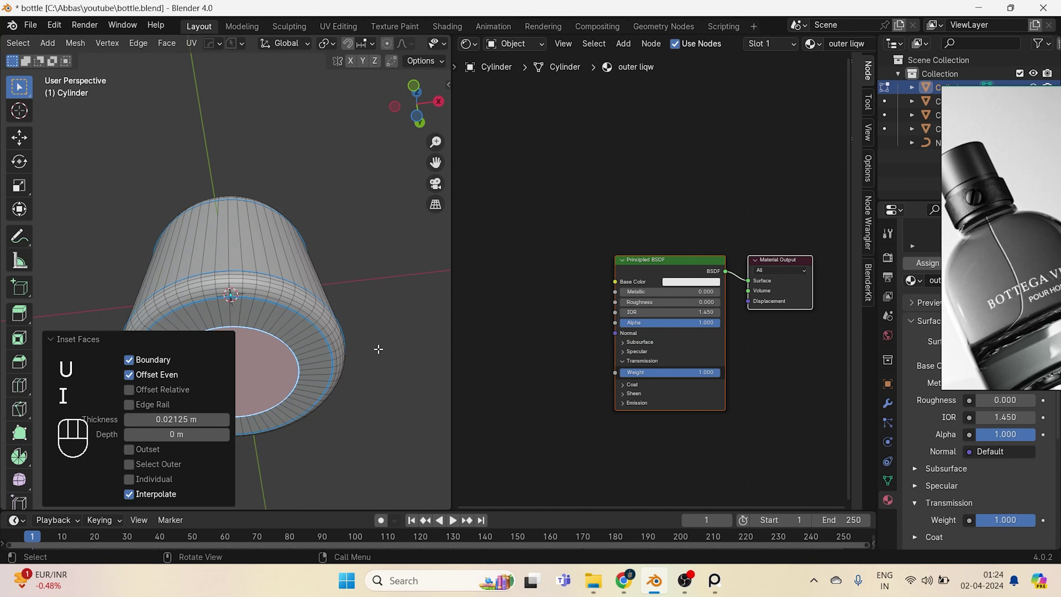
# Try raising the inset bottom face along Z by about 0.0094 m.
pyautogui.press('KP_1')
pyautogui.press('z')
pyautogui.click(296, 348)
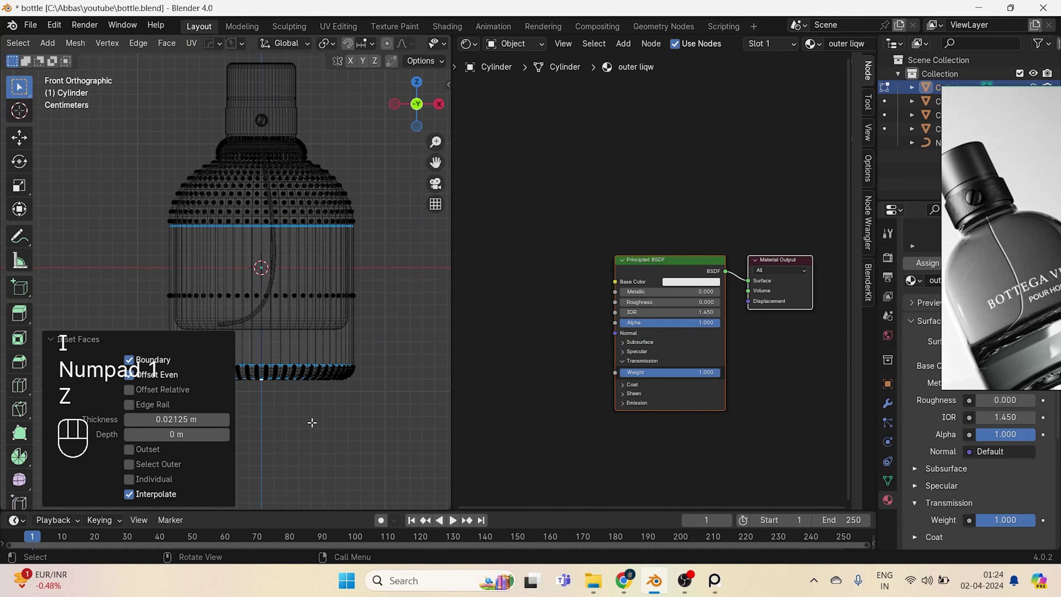
pyautogui.press('g')
pyautogui.press('z')
pyautogui.press('z')
pyautogui.press('z')
pyautogui.press('z')
pyautogui.press('z')
pyautogui.press('z')
pyautogui.press('z')
pyautogui.press('z')
pyautogui.press('z')
pyautogui.press('z')
pyautogui.press('z')
pyautogui.press('z')
pyautogui.keyDown('shift'); pyautogui.click(287, 427); pyautogui.keyUp('shift')
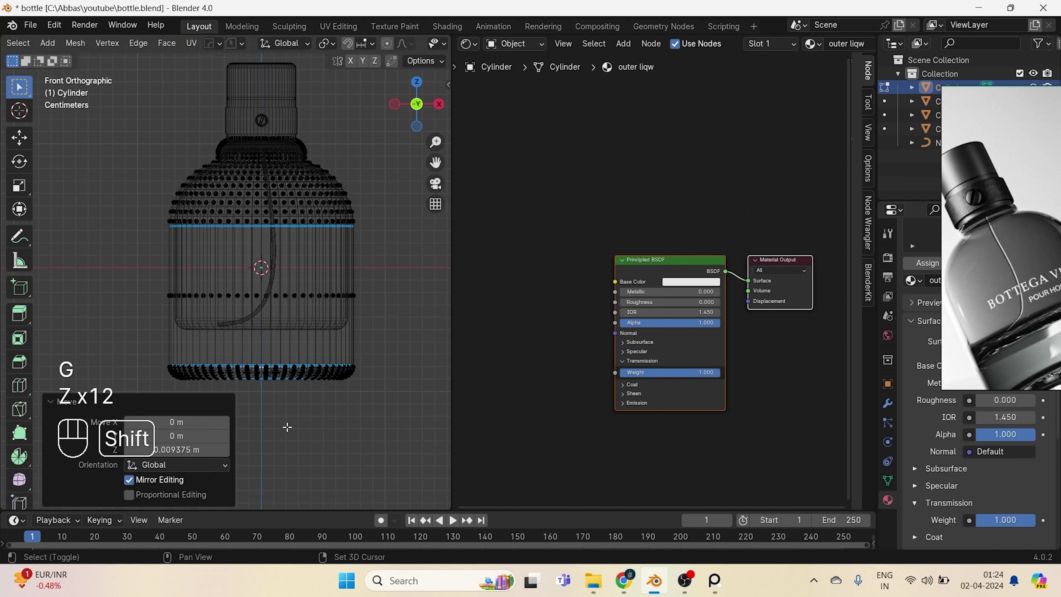
pyautogui.moveTo(289, 388); pyautogui.dragTo(298, 326, button='middle')
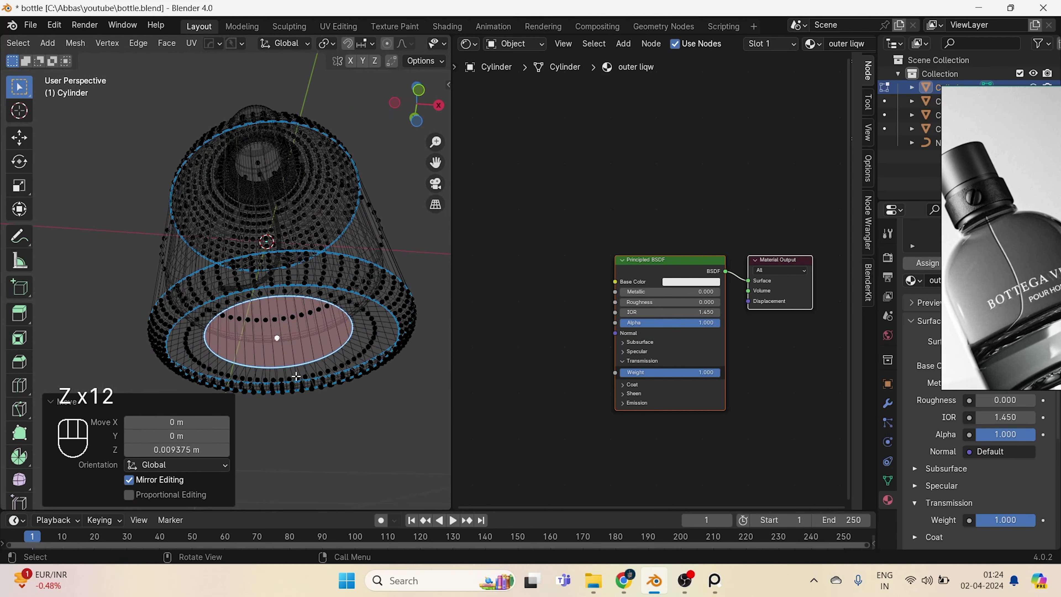
# Try a nine-segment bevel around the raised bottom face in solid shading and check it from below.
pyautogui.press('z')
pyautogui.click(343, 379)
pyautogui.moveTo(344, 384); pyautogui.dragTo(356, 370, button='middle')
pyautogui.hotkey('ctrl', 'b')
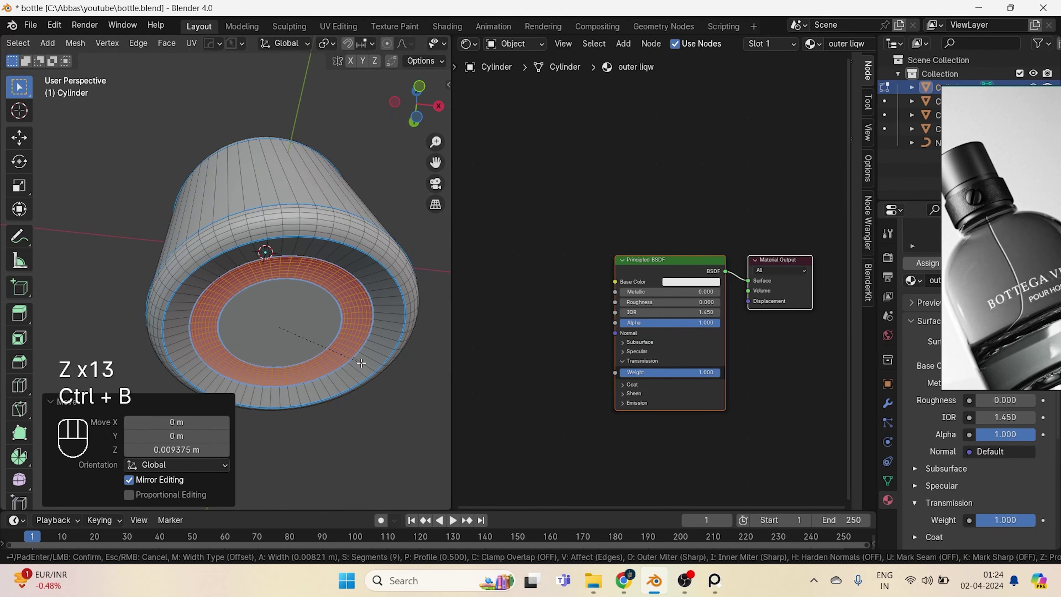
pyautogui.click(343, 343)
pyautogui.press('Tab')
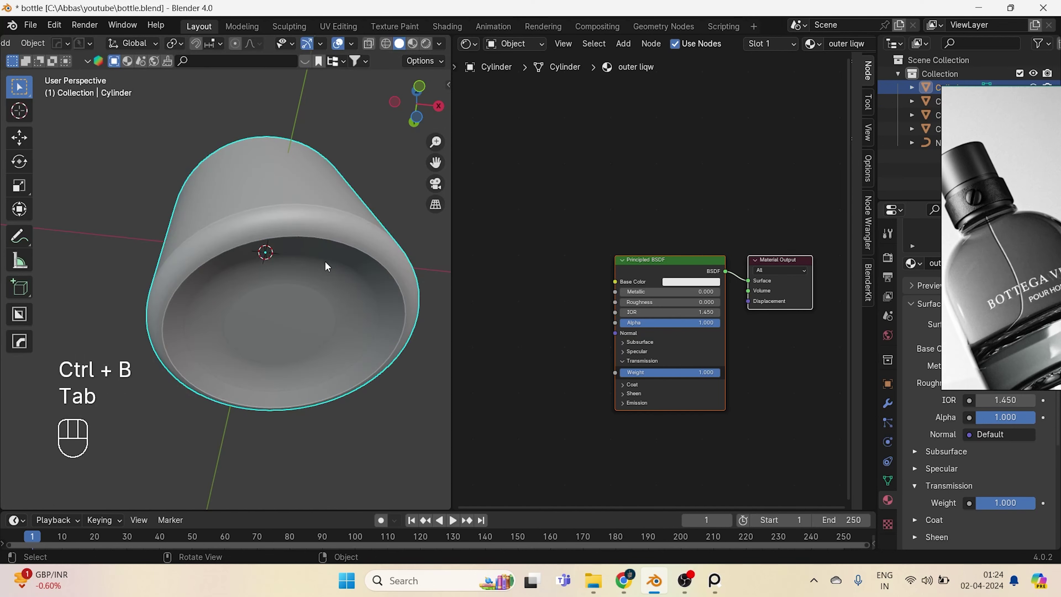
pyautogui.moveTo(326, 262); pyautogui.dragTo(304, 325, button='middle')
# Undo the bevel and the vertical move of the inset bottom face.
pyautogui.hotkey('ctrl', 'z')
pyautogui.hotkey('ctrl', 'z')
pyautogui.hotkey('ctrl', 'z')
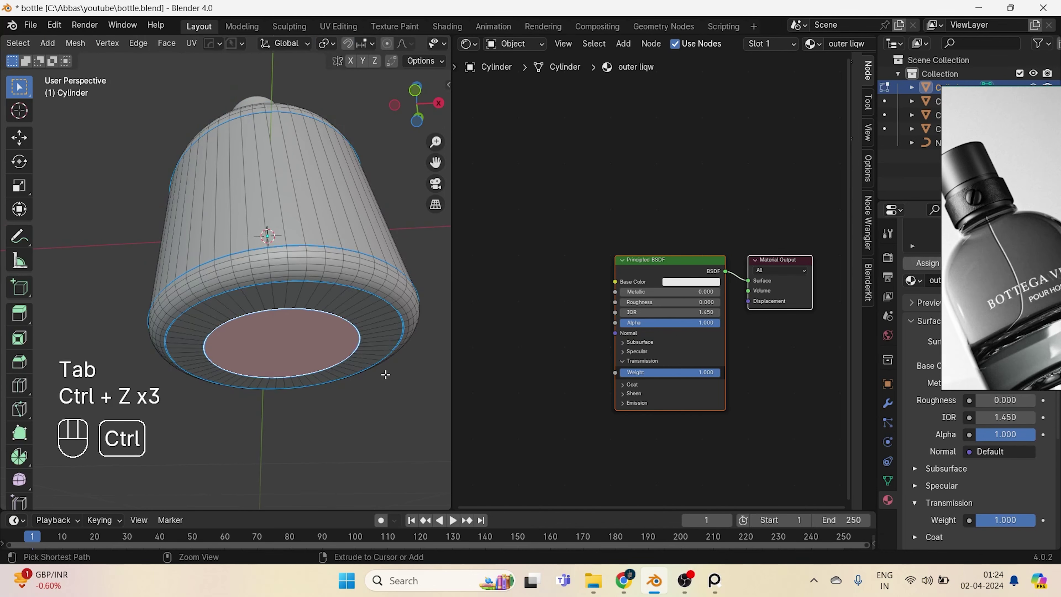
# Scale the inset bottom face by 1.226 and raise it along Z by about 0.0046 m.
pyautogui.press('s')
pyautogui.click(392, 395)
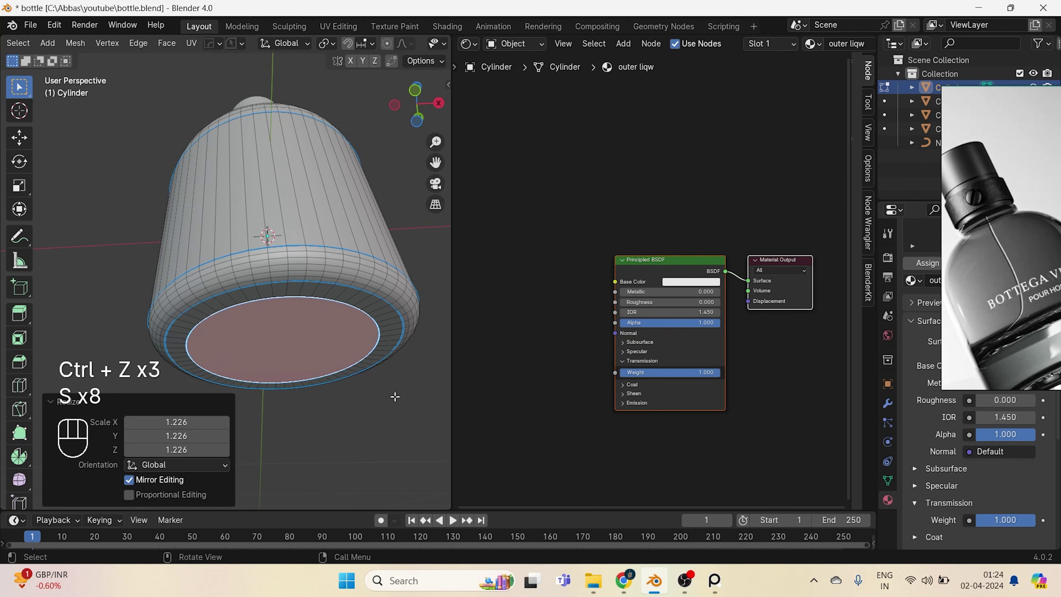
pyautogui.press('g')
pyautogui.press('z')
pyautogui.press('z')
pyautogui.press('z')
pyautogui.press('z')
pyautogui.press('z')
pyautogui.press('z')
pyautogui.press('z')
pyautogui.press('z')
pyautogui.click(398, 390)
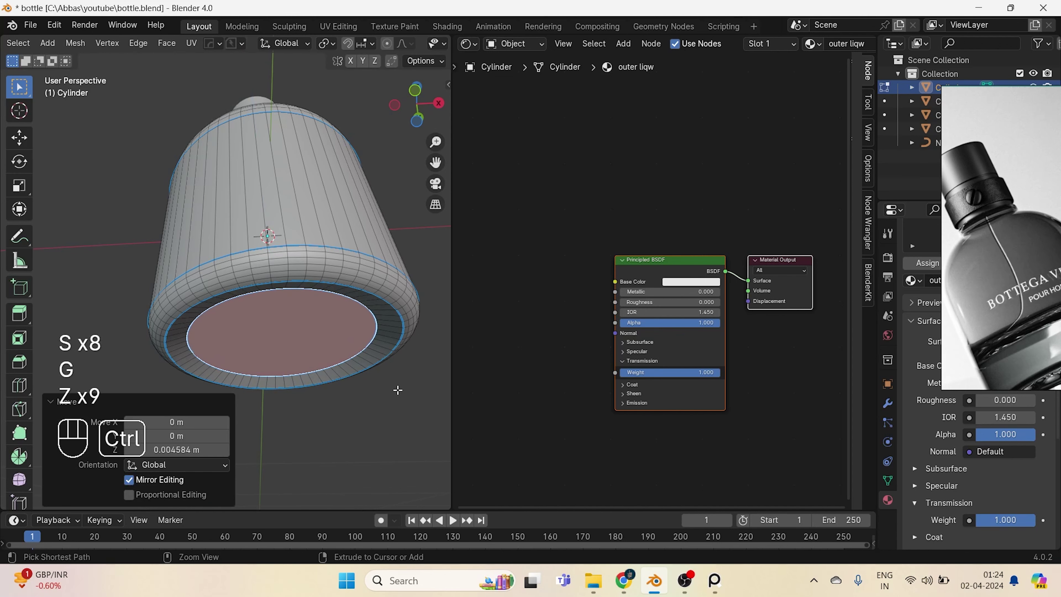
# Apply all transforms to the outer bottle after trying a bevel on its recessed bottom face.
pyautogui.hotkey('ctrl', 'b')
pyautogui.click(408, 404)
pyautogui.press('Tab')
pyautogui.hotkey('ctrl', 'a')
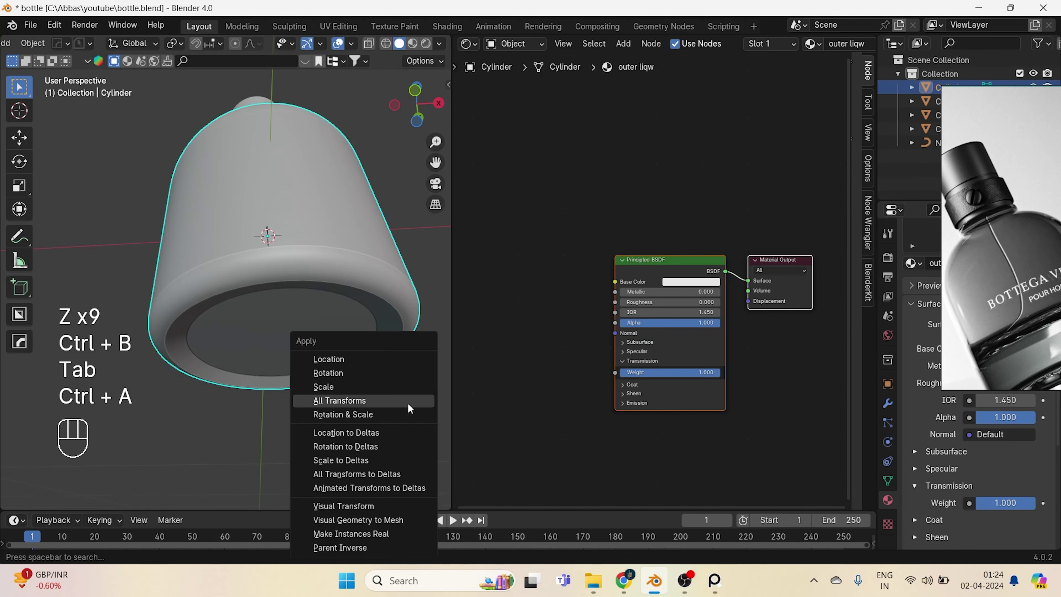
pyautogui.click(410, 408)
# Bevel the edges of the recessed bottom face with nine segments and a width of about 0.008 m.
pyautogui.press('Tab')
pyautogui.hotkey('ctrl', 'b')
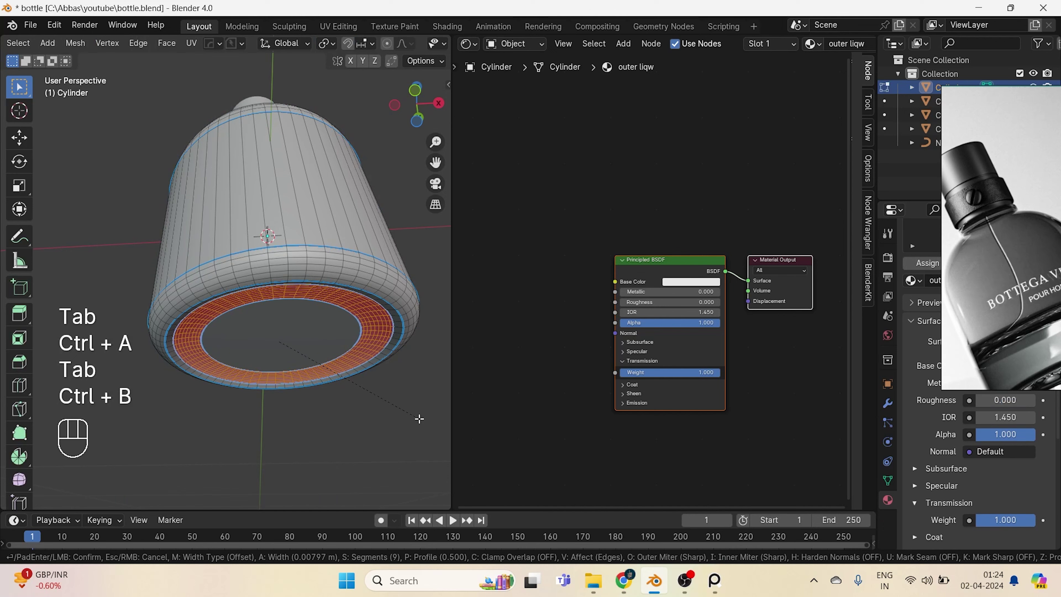
pyautogui.click(419, 418)
pyautogui.press('Tab')
pyautogui.moveTo(355, 350); pyautogui.dragTo(343, 298, button='middle')
# Clear the sharp edge marking on the outer rim loop and the adjacent recess loop of the bottle's underside.
pyautogui.press('Tab')
pyautogui.press('2')
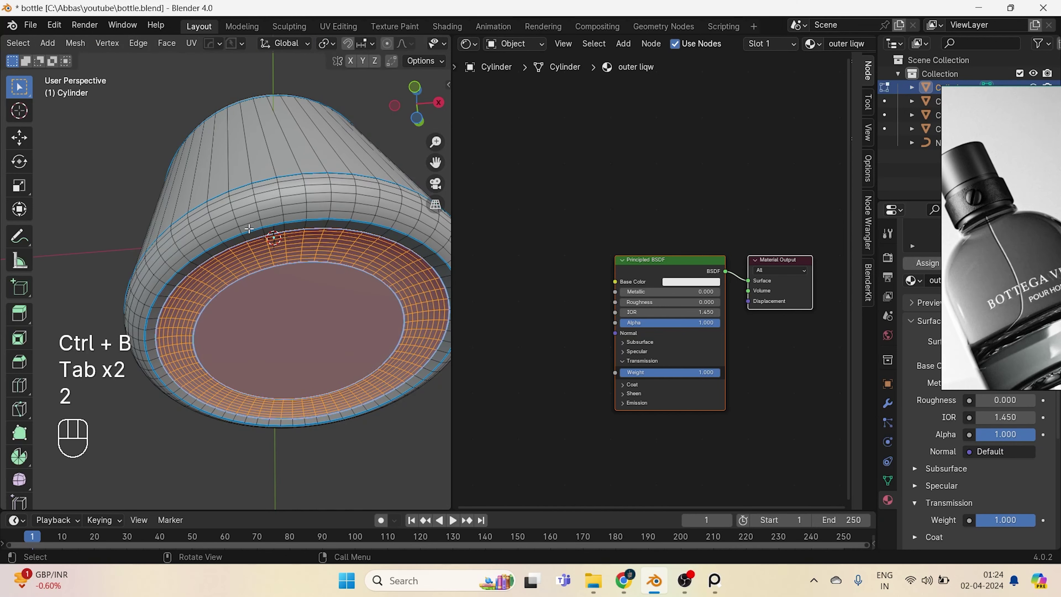
pyautogui.keyDown('alt'); pyautogui.click(250, 231); pyautogui.keyUp('alt')
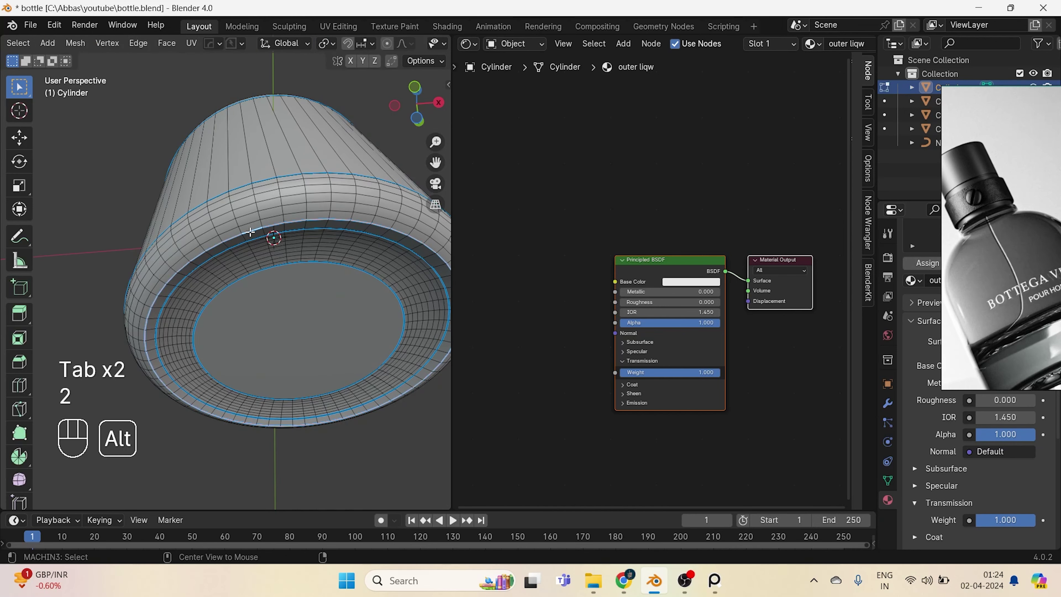
pyautogui.keyDown('alt'); pyautogui.click(183, 282); pyautogui.keyUp('alt')
pyautogui.keyDown('alt'); pyautogui.click(183, 276); pyautogui.keyUp('alt')
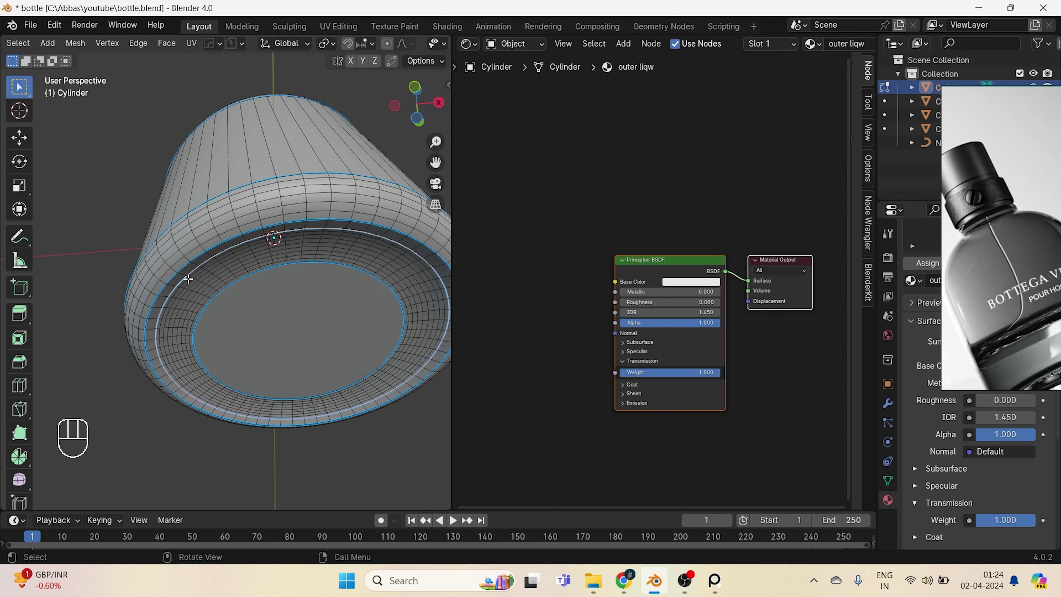
pyautogui.keyDown('alt'); pyautogui.click(154, 305); pyautogui.keyUp('alt')
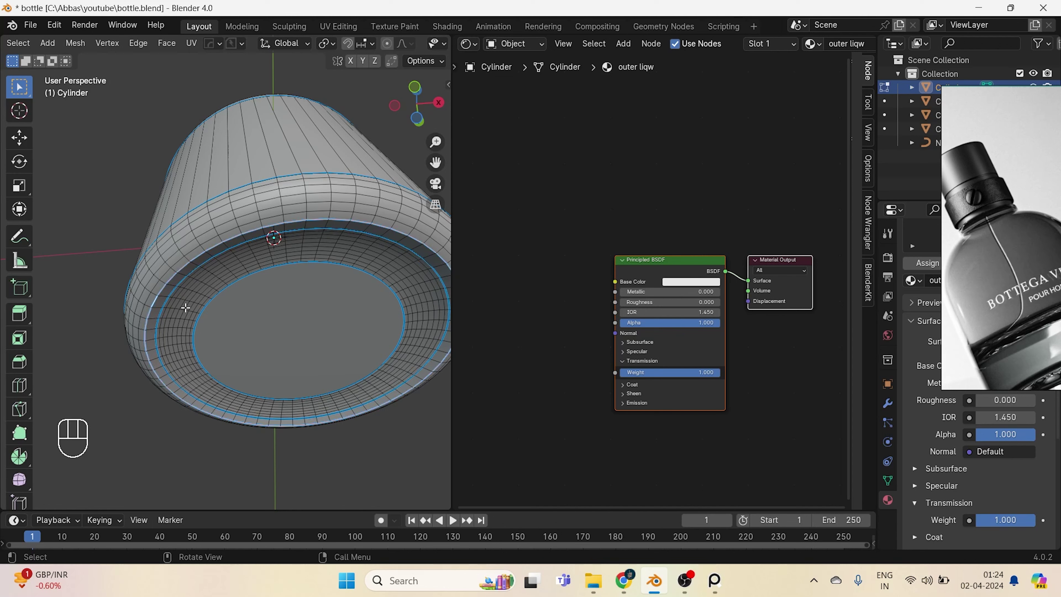
pyautogui.hotkey('ctrl', 'e')
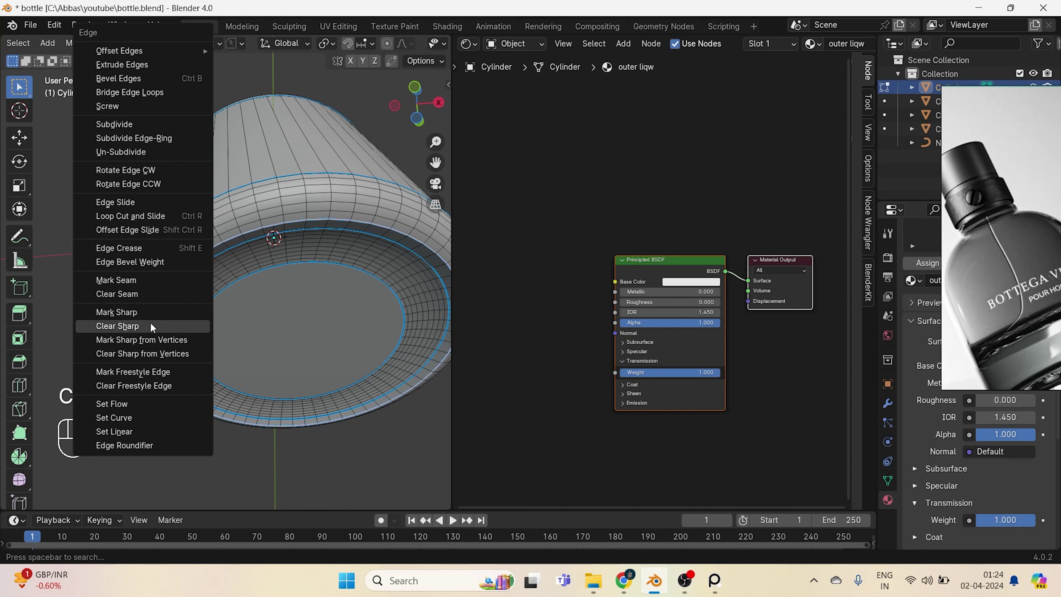
pyautogui.click(163, 312)
pyautogui.keyDown('alt'); pyautogui.click(181, 284); pyautogui.keyUp('alt')
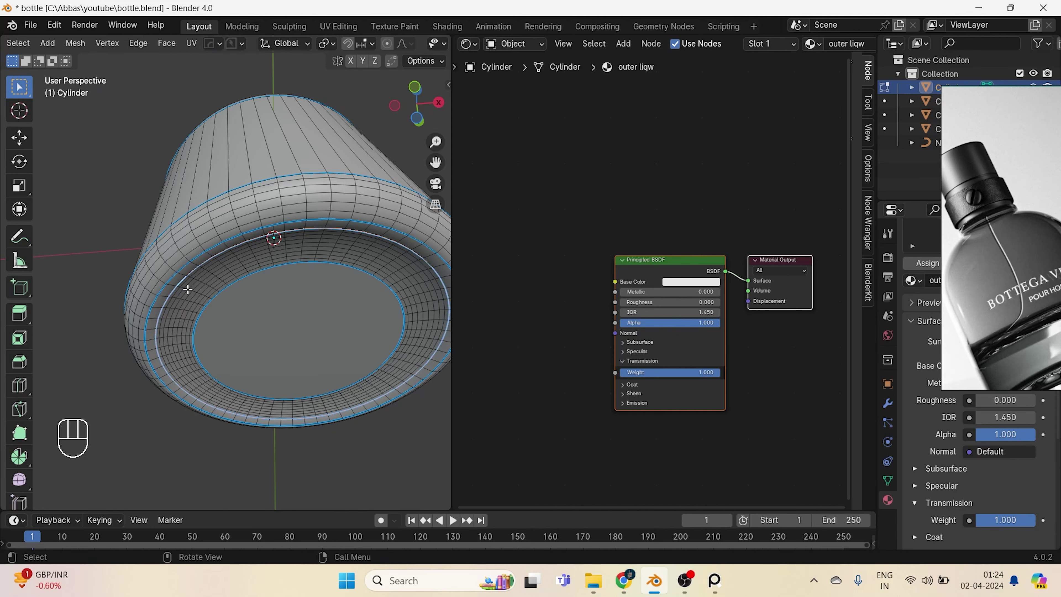
pyautogui.hotkey('ctrl', 'c')
pyautogui.click(174, 291)
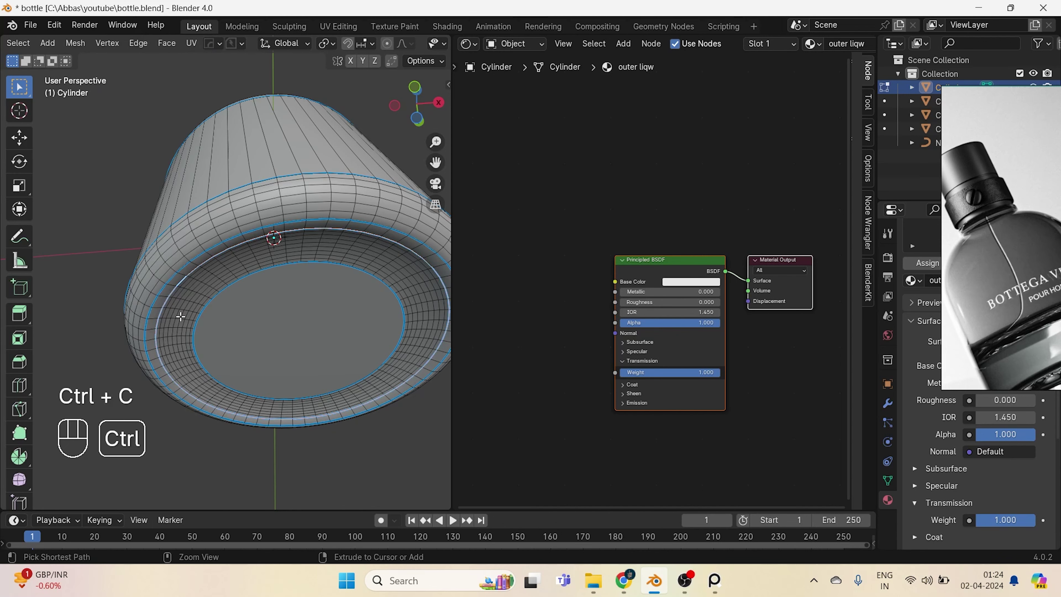
pyautogui.hotkey('ctrl', 'e')
pyautogui.click(172, 325)
pyautogui.press('Tab')
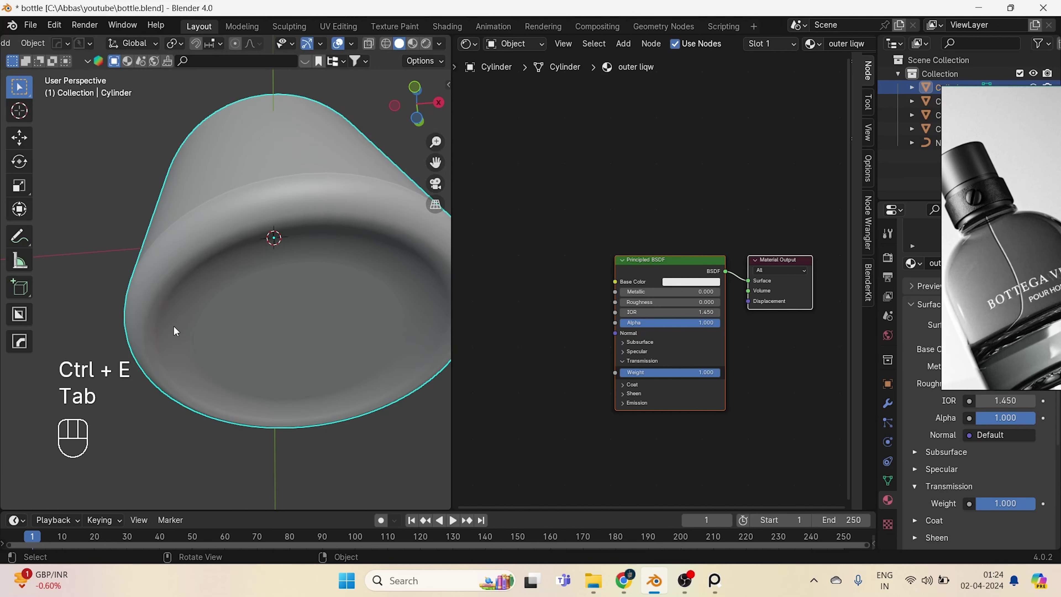
# Return to the front view and save the bottle file.
pyautogui.moveTo(173, 324); pyautogui.dragTo(257, 245, button='middle')
pyautogui.press('KP_1')
pyautogui.hotkey('ctrl', 's')
# In wireframe shading, parent the inner liquid, dip tube, cap and screw to the outer bottle as an Object parent, and save.
pyautogui.scroll(-3, 123, 353)
pyautogui.press('z')
pyautogui.click(189, 297)
pyautogui.scroll(3, 222, 335)
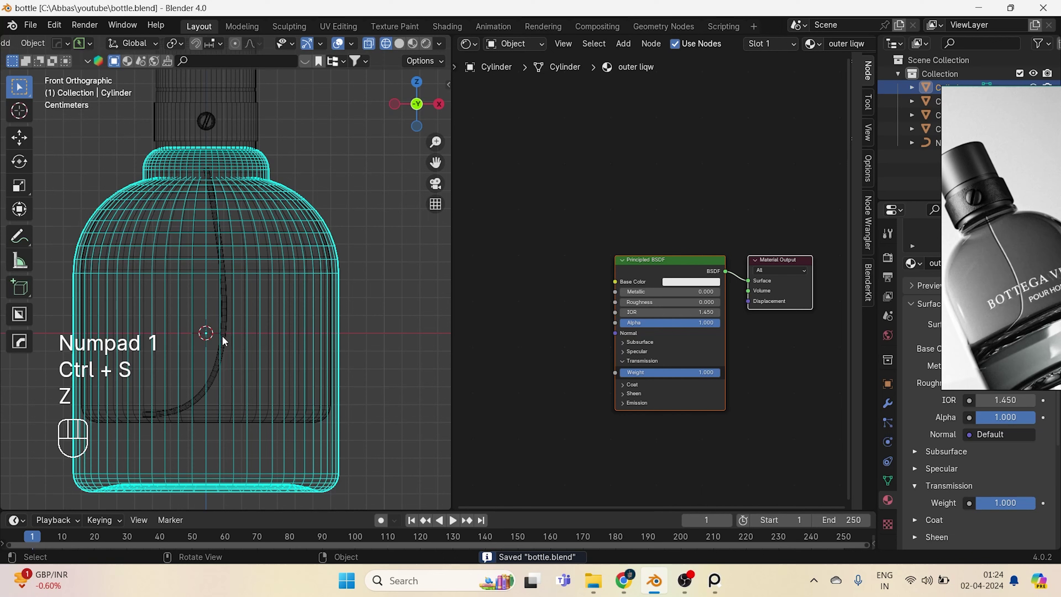
pyautogui.click(221, 336)
pyautogui.keyDown('shift'); pyautogui.click(216, 370); pyautogui.keyUp('shift')
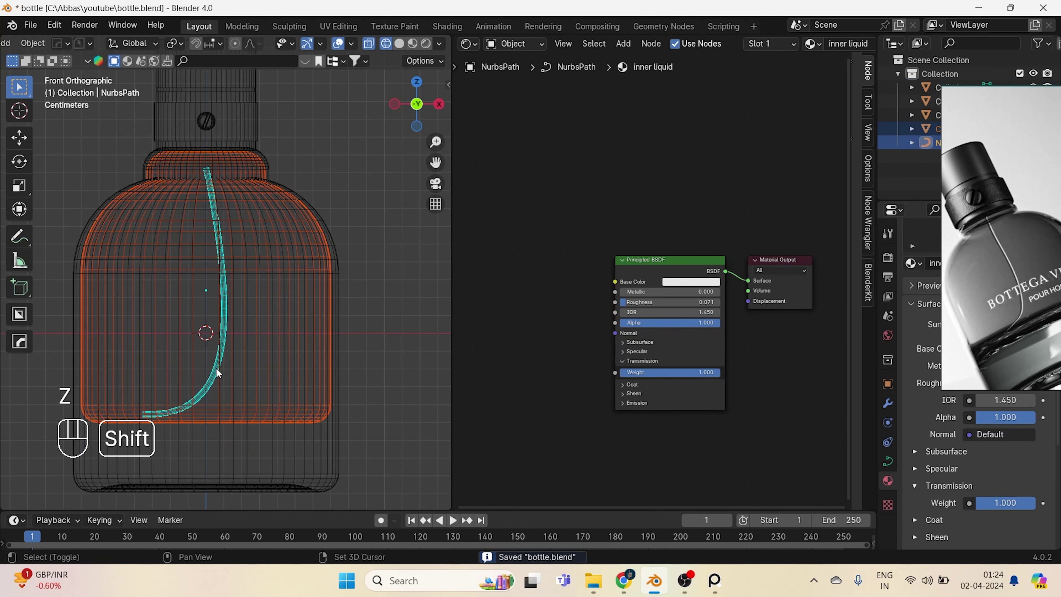
pyautogui.keyDown('shift'); pyautogui.click(201, 119); pyautogui.keyUp('shift')
pyautogui.keyDown('shift'); pyautogui.click(206, 122); pyautogui.keyUp('shift')
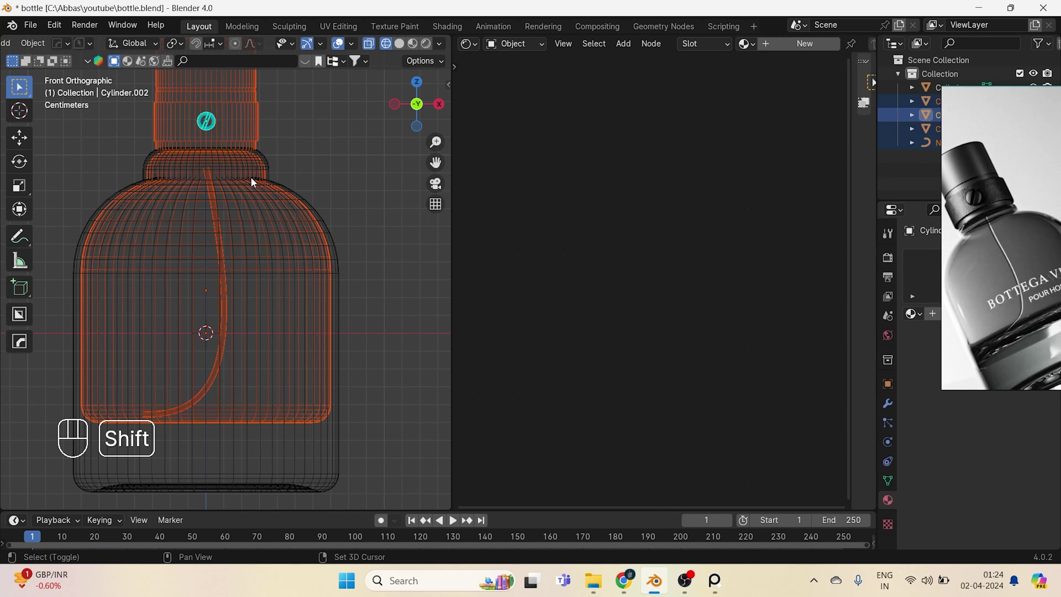
pyautogui.keyDown('shift'); pyautogui.click(272, 168); pyautogui.keyUp('shift')
pyautogui.hotkey('ctrl', 'p')
pyautogui.click(268, 163)
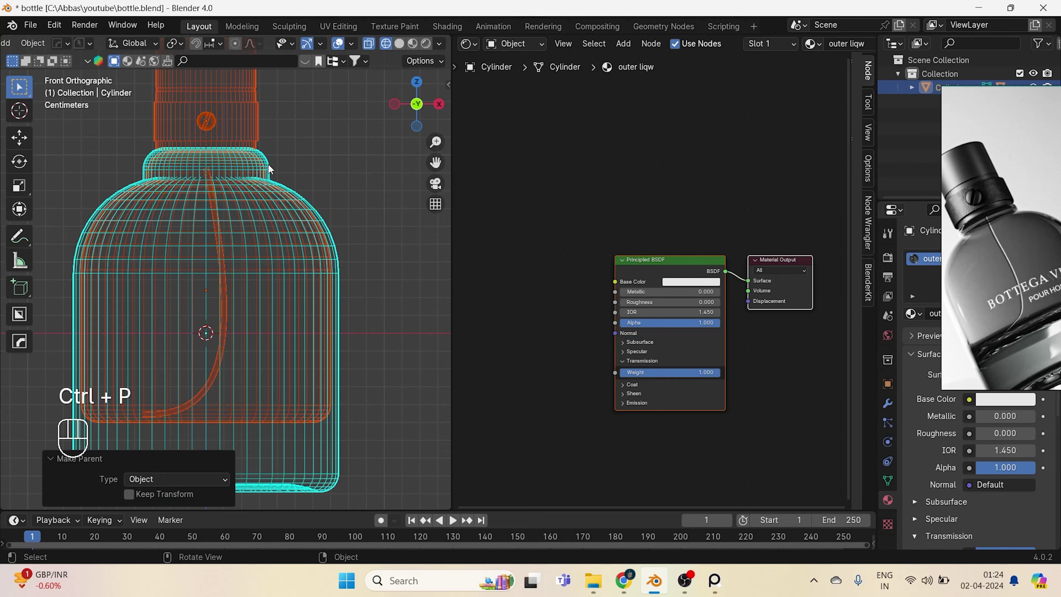
pyautogui.hotkey('ctrl', 's')
# Switch the viewport to rendered shading and create a new material for the cap.
pyautogui.scroll(-3, 229, 299)
pyautogui.scroll(2, 227, 295)
pyautogui.keyDown('shift'); pyautogui.moveTo(227, 295); pyautogui.dragTo(239, 328, button='middle'); pyautogui.keyUp('shift')
pyautogui.press('z')
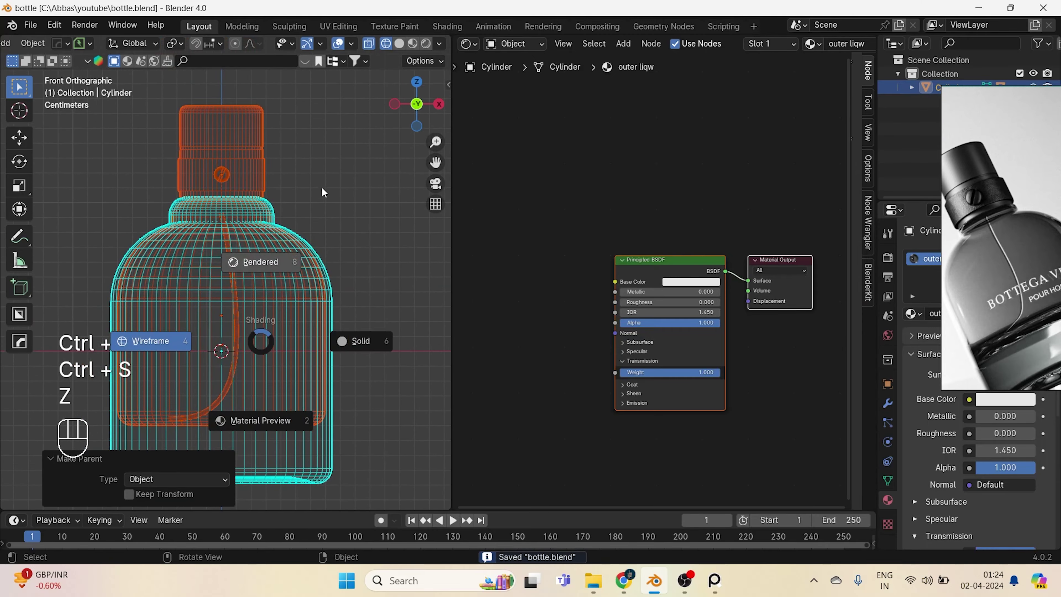
pyautogui.click(321, 187)
pyautogui.click(305, 183)
pyautogui.scroll(1, 294, 183)
pyautogui.keyDown('shift'); pyautogui.moveTo(292, 183); pyautogui.dragTo(293, 240, button='middle'); pyautogui.keyUp('shift')
pyautogui.scroll(2, 258, 147)
pyautogui.keyDown('shift'); pyautogui.moveTo(258, 148); pyautogui.dragTo(266, 212, button='middle'); pyautogui.keyUp('shift')
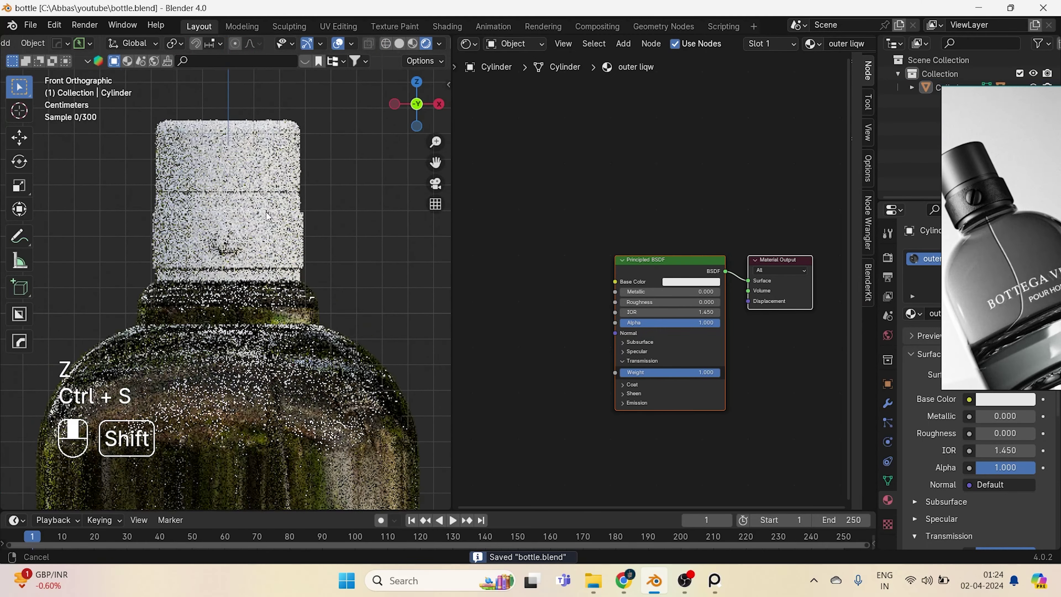
pyautogui.click(258, 197)
pyautogui.click(805, 43)
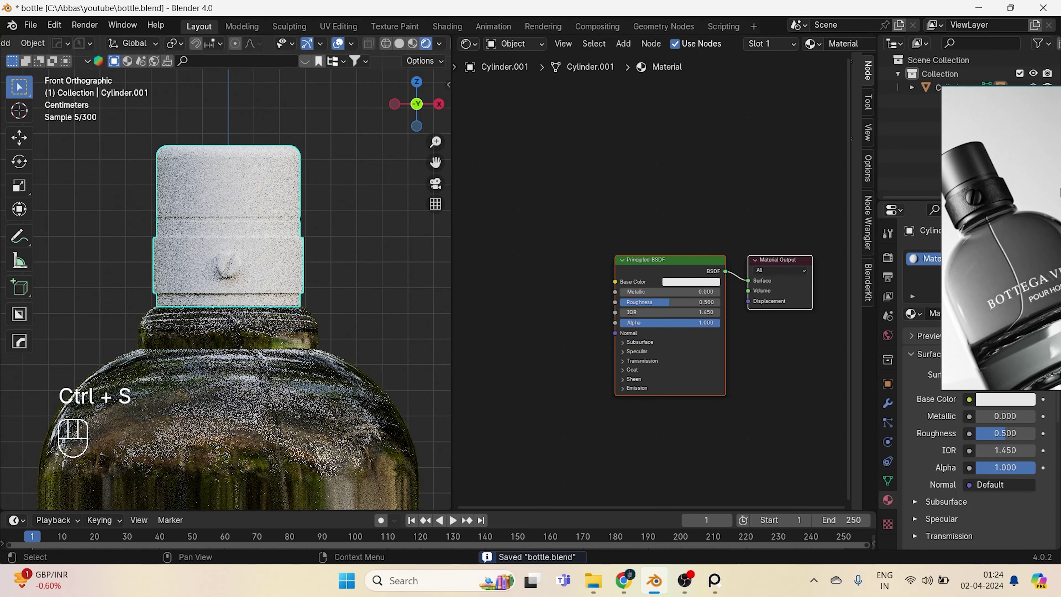
# Give the cap material a dark grey base color, Metallic 1.000 and Roughness 0.325.
pyautogui.scroll(3, 1027, 215)
pyautogui.scroll(4, 653, 287)
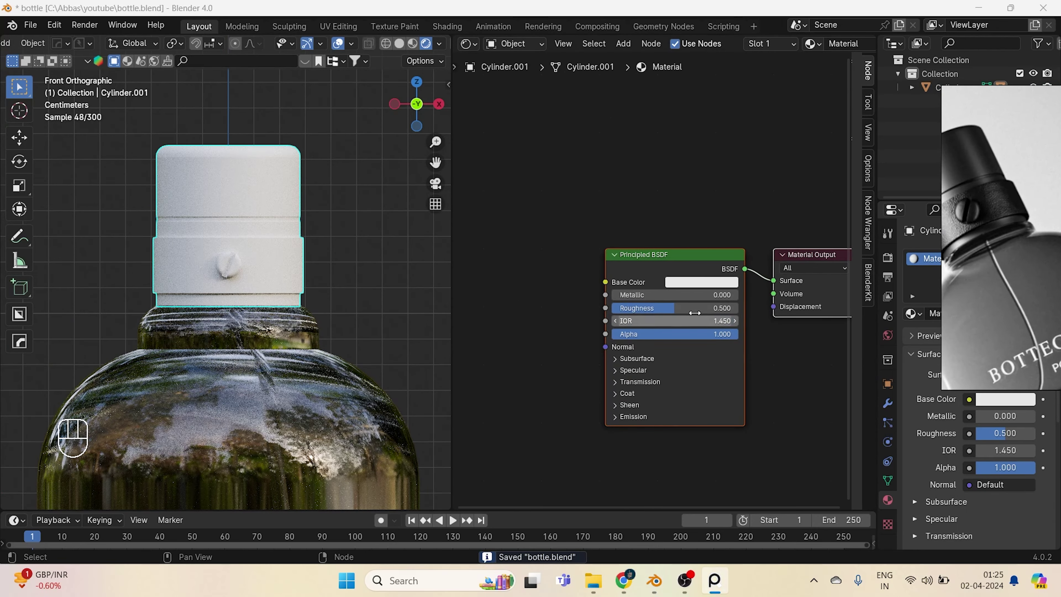
pyautogui.click(720, 282)
pyautogui.moveTo(831, 104); pyautogui.dragTo(829, 91)
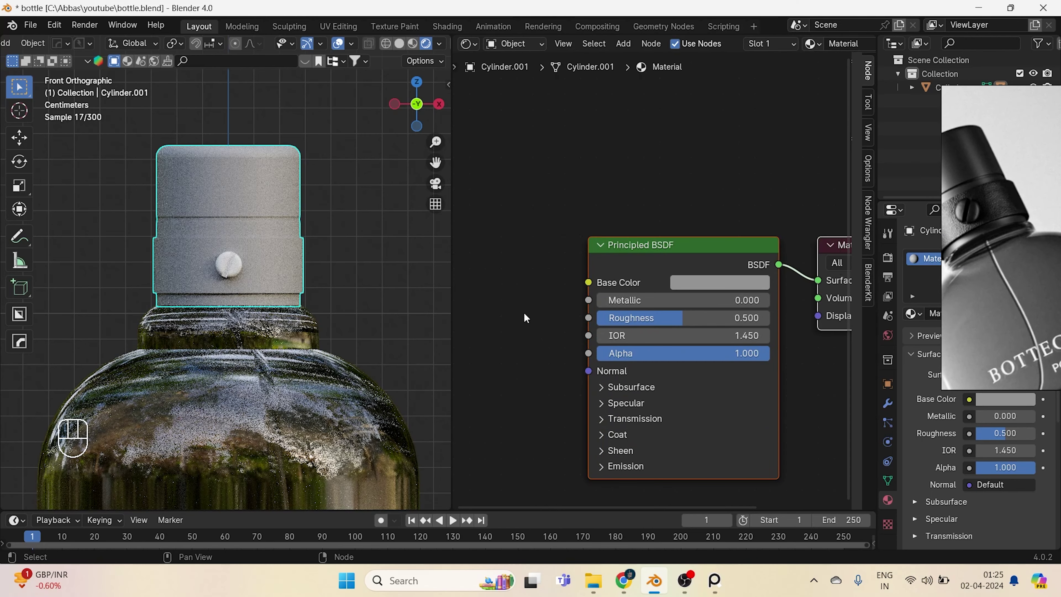
pyautogui.moveTo(611, 300); pyautogui.dragTo(773, 300)
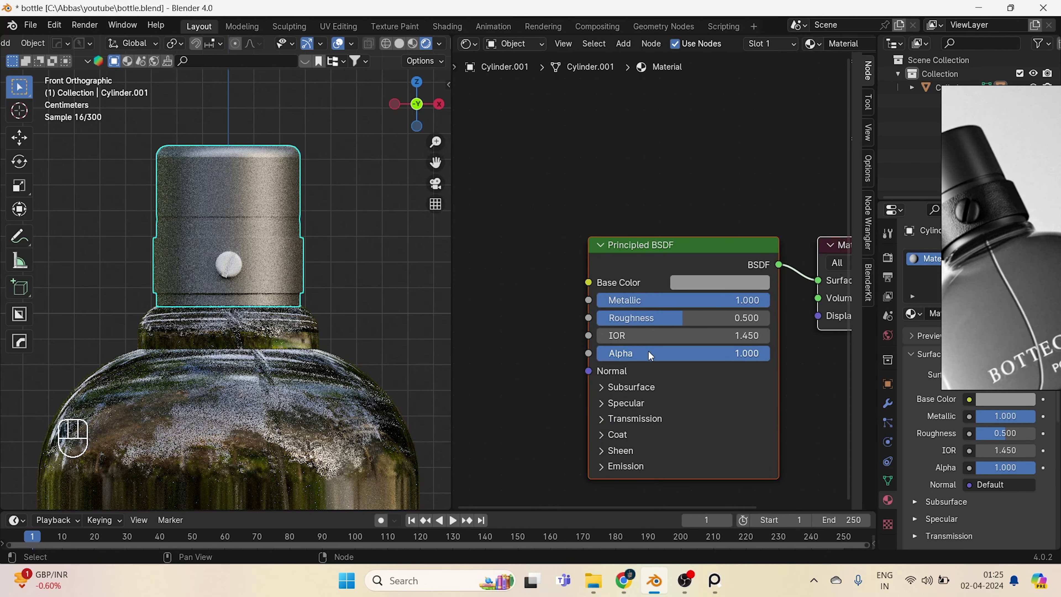
pyautogui.moveTo(680, 317); pyautogui.dragTo(659, 317)
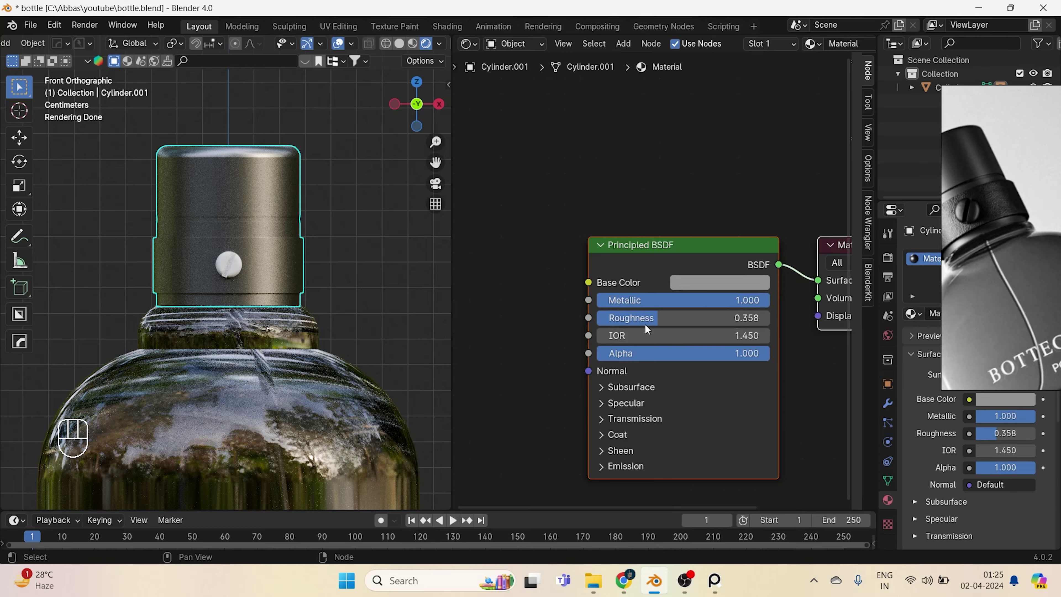
pyautogui.moveTo(645, 321); pyautogui.dragTo(641, 321)
pyautogui.click(745, 282)
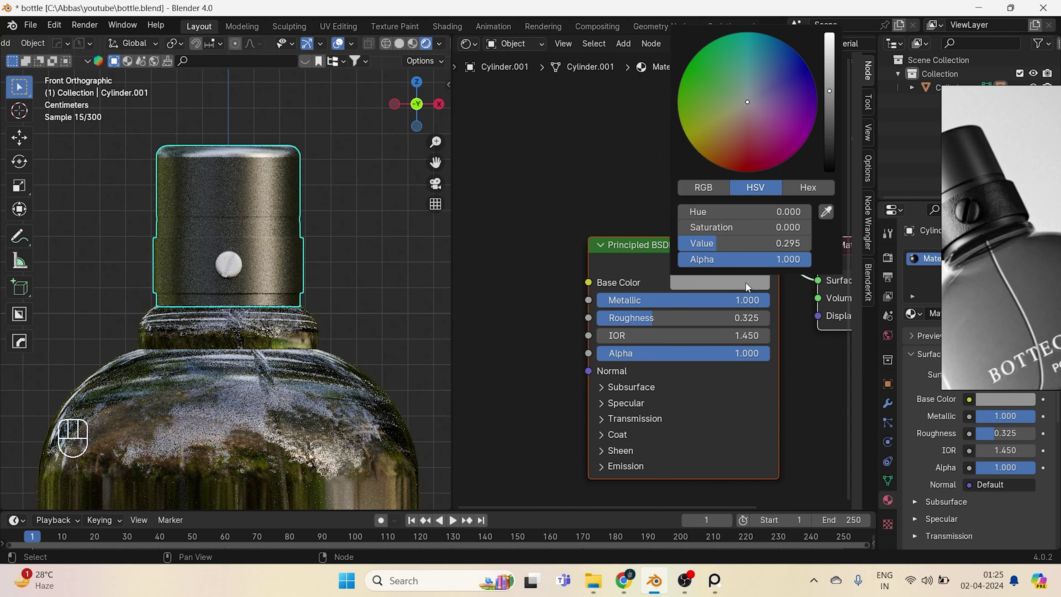
pyautogui.moveTo(832, 99); pyautogui.dragTo(829, 102)
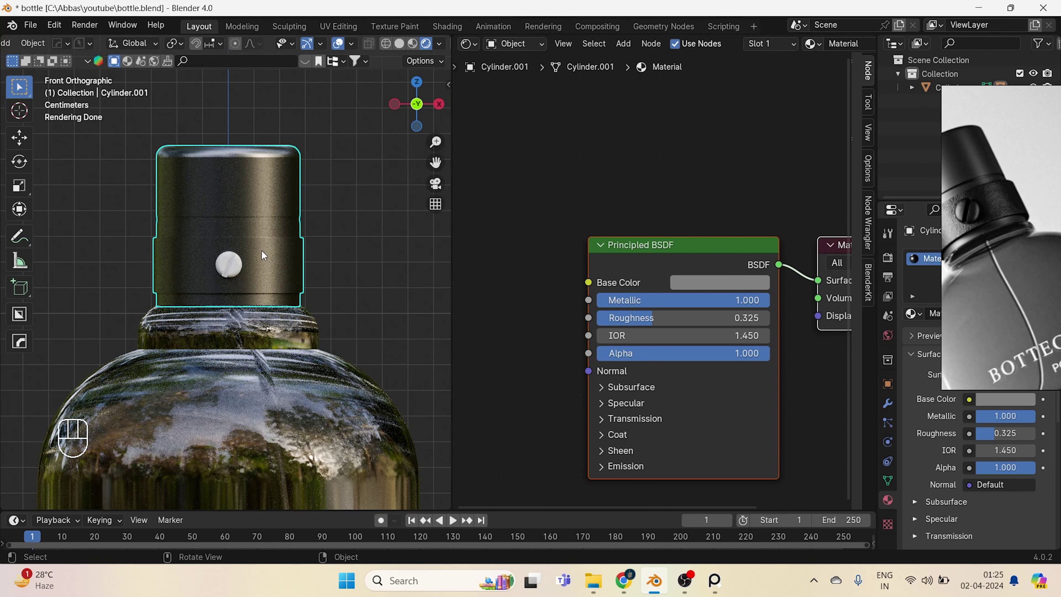
# Compare the cap with the reference photo's close-up and rename its material "cap".
pyautogui.scroll(5, 986, 181)
pyautogui.moveTo(982, 186); pyautogui.dragTo(1010, 195, button='middle')
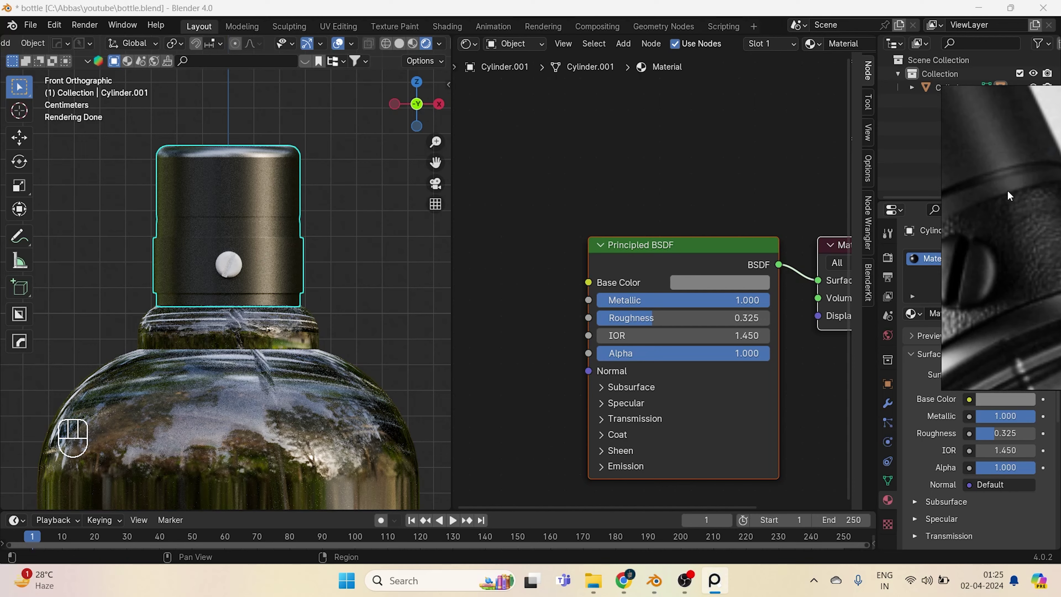
pyautogui.scroll(2, 169, 206)
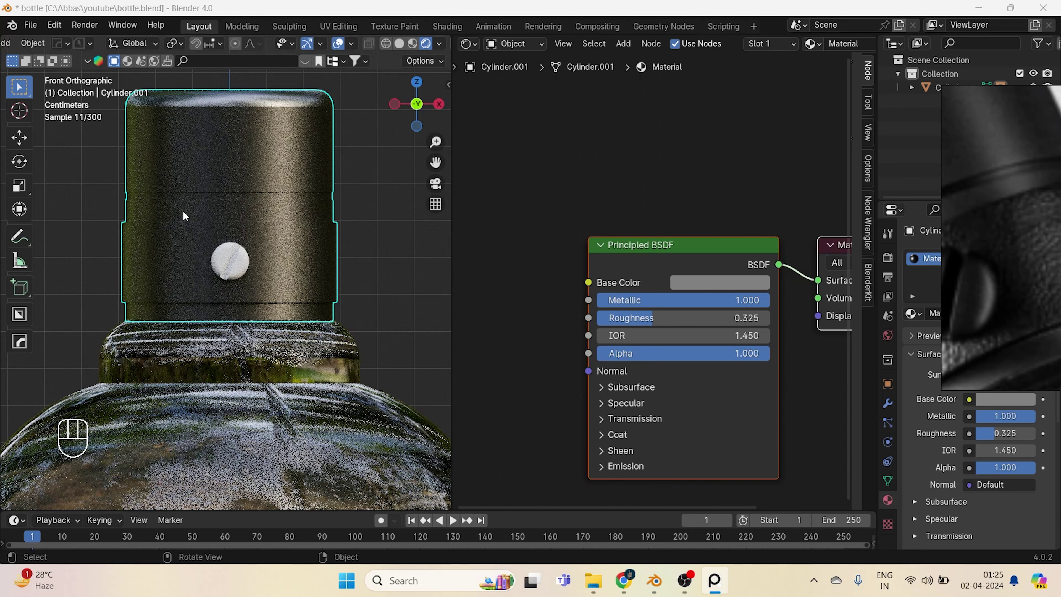
pyautogui.doubleClick(844, 44)
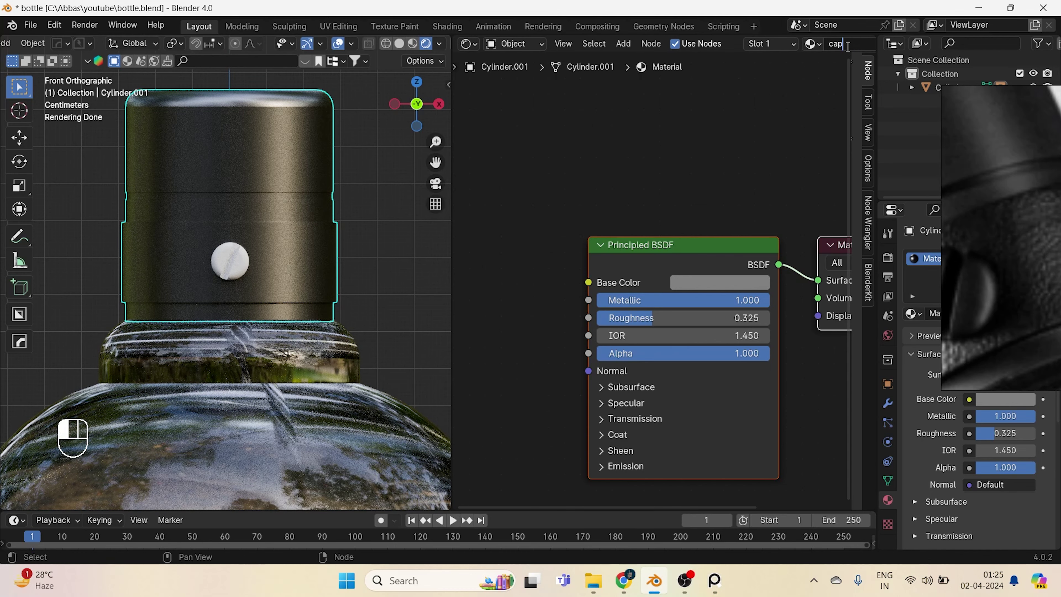
pyautogui.press('Return')
# Return to solid shading, save the file, and assign a second new material to the thin groove face loop above the cap's screw.
pyautogui.press('z')
pyautogui.click(251, 207)
pyautogui.scroll(3, 267, 229)
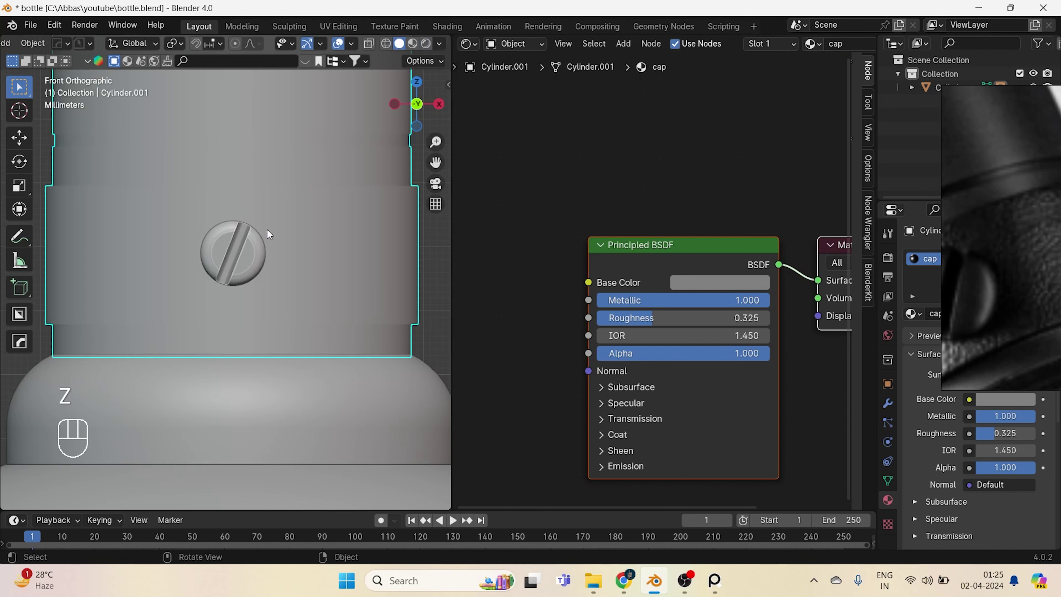
pyautogui.press('Tab')
pyautogui.press('Tab')
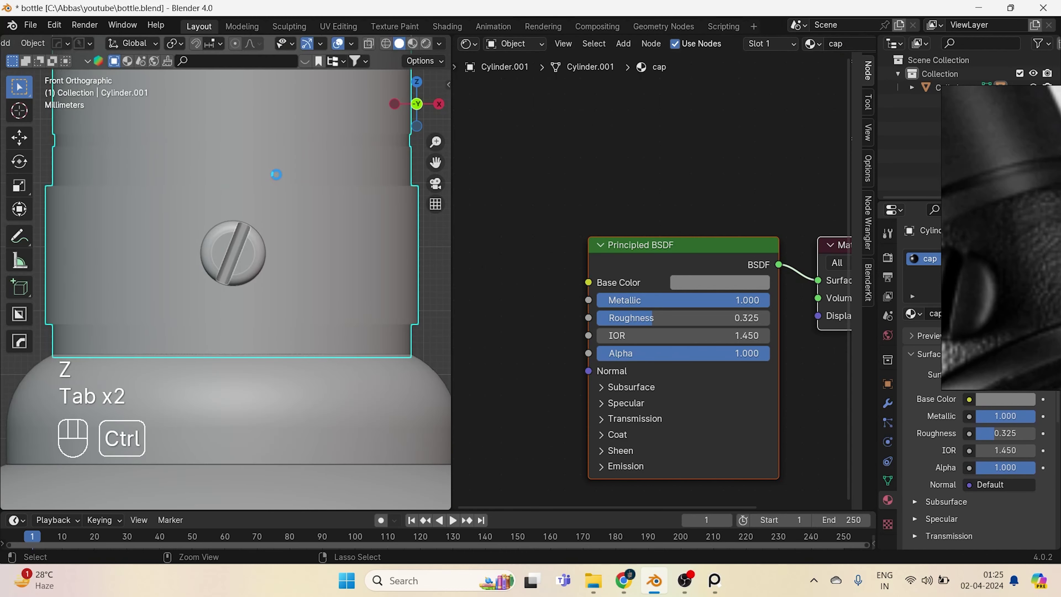
pyautogui.hotkey('ctrl', 's')
pyautogui.press('Tab')
pyautogui.press('3')
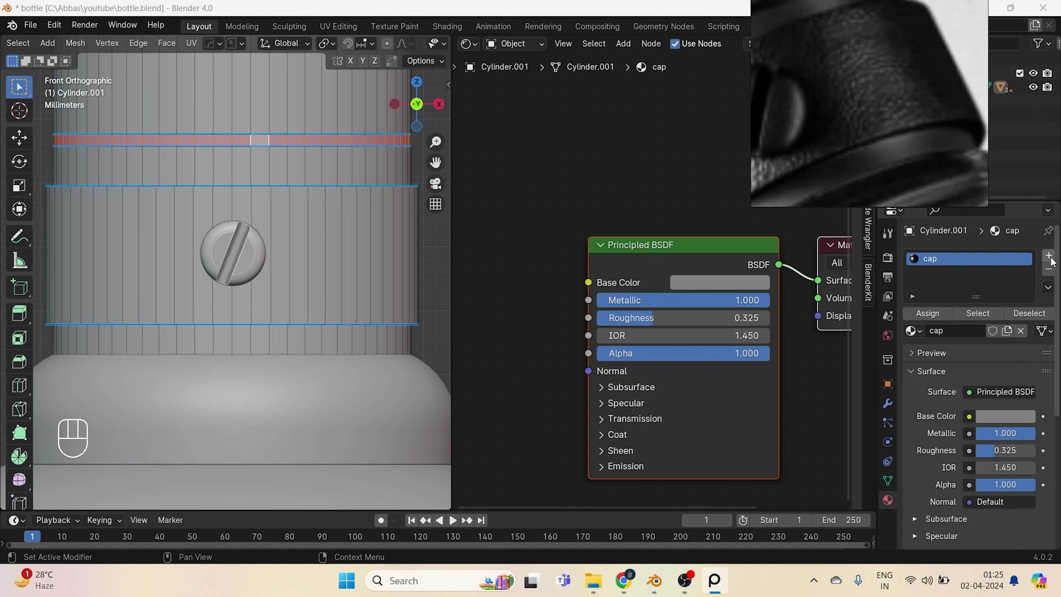
pyautogui.click(1049, 256)
pyautogui.click(938, 354)
pyautogui.press('Tab')
# In rendered shading, give the groove material a near-black base color and Roughness 0.184, and save the file.
pyautogui.press('z')
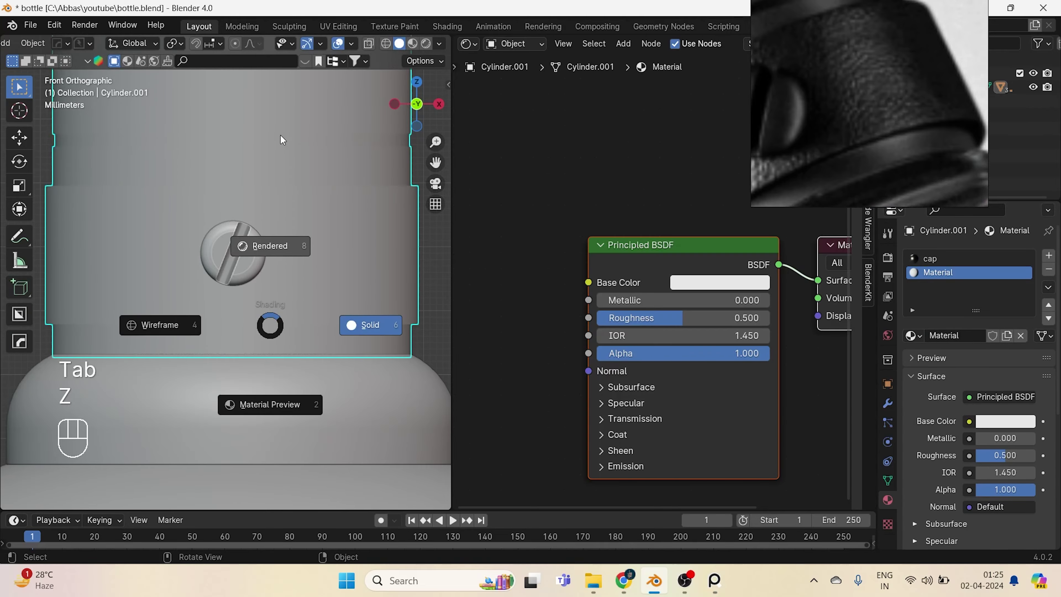
pyautogui.click(282, 137)
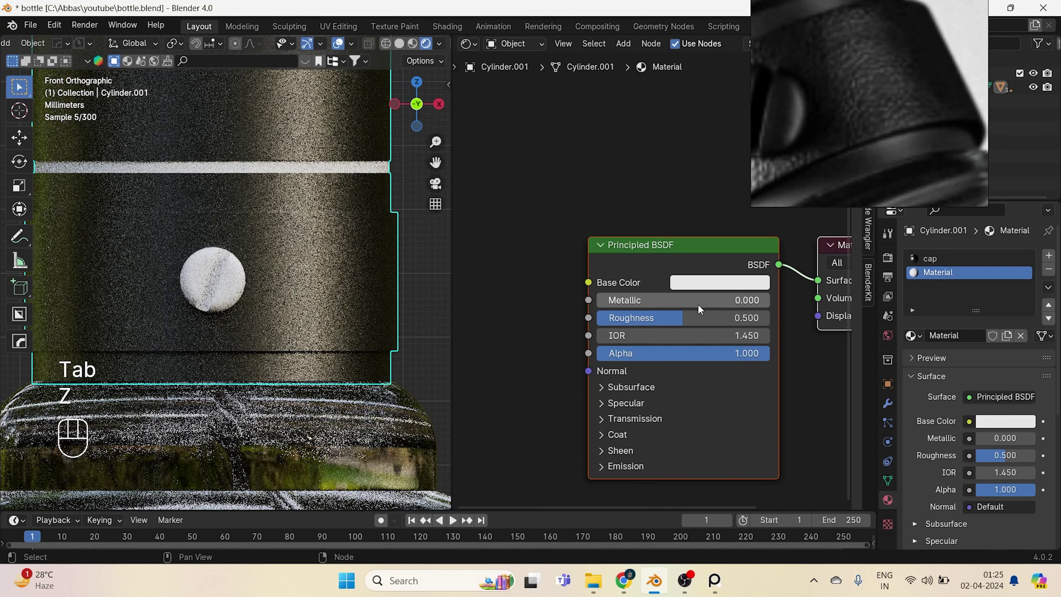
pyautogui.click(719, 283)
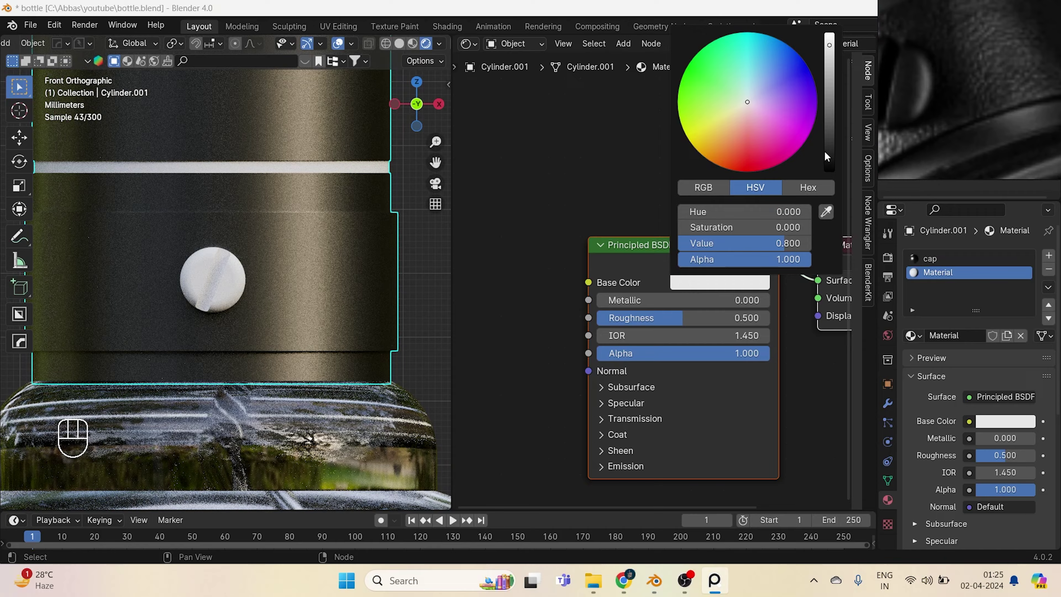
pyautogui.moveTo(825, 153); pyautogui.dragTo(828, 169)
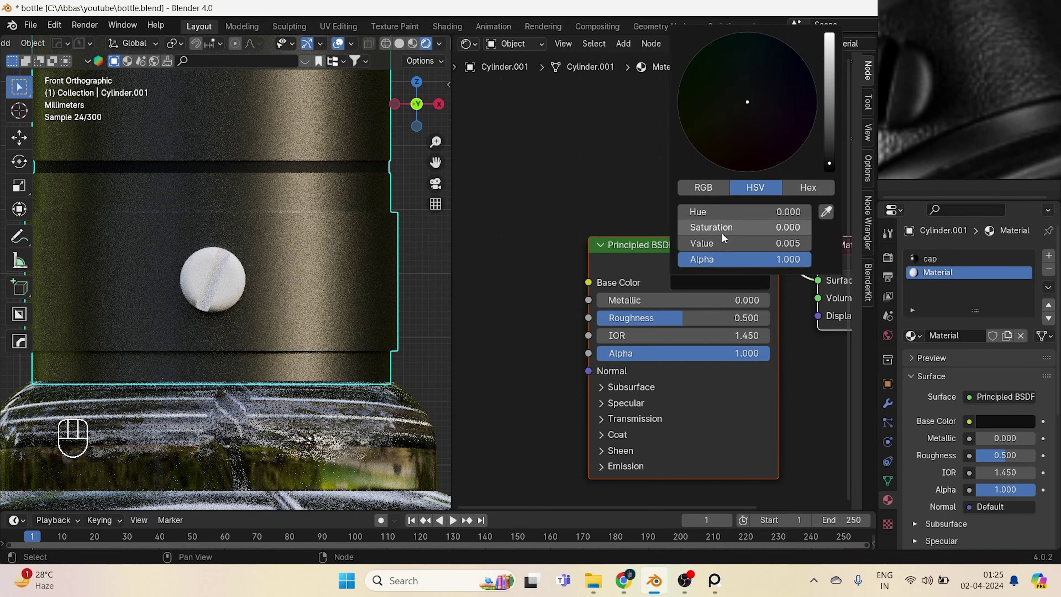
pyautogui.moveTo(658, 318); pyautogui.dragTo(628, 318)
pyautogui.click(720, 282)
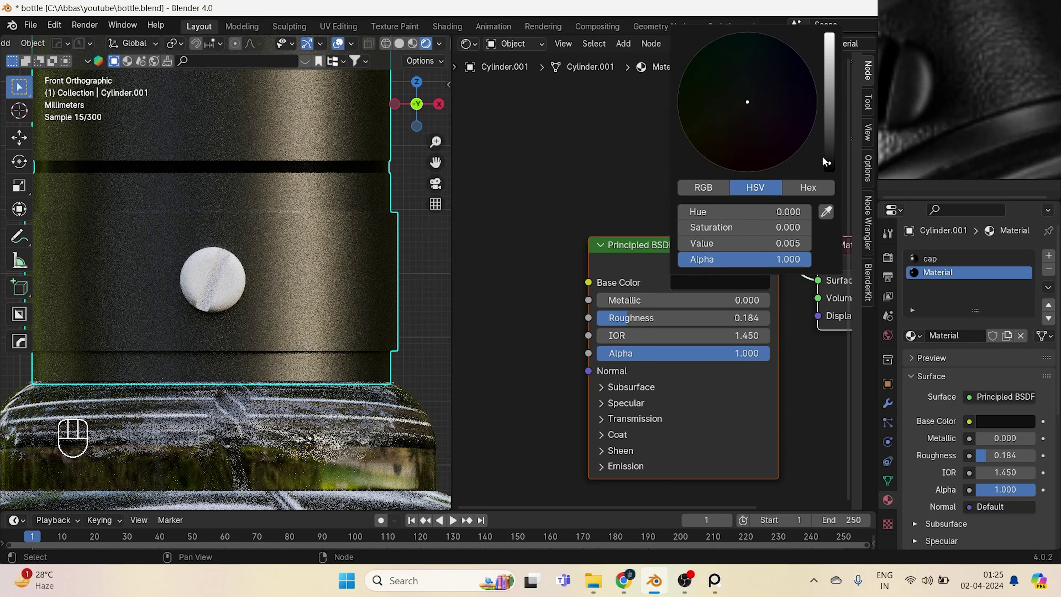
pyautogui.moveTo(826, 160); pyautogui.dragTo(826, 155)
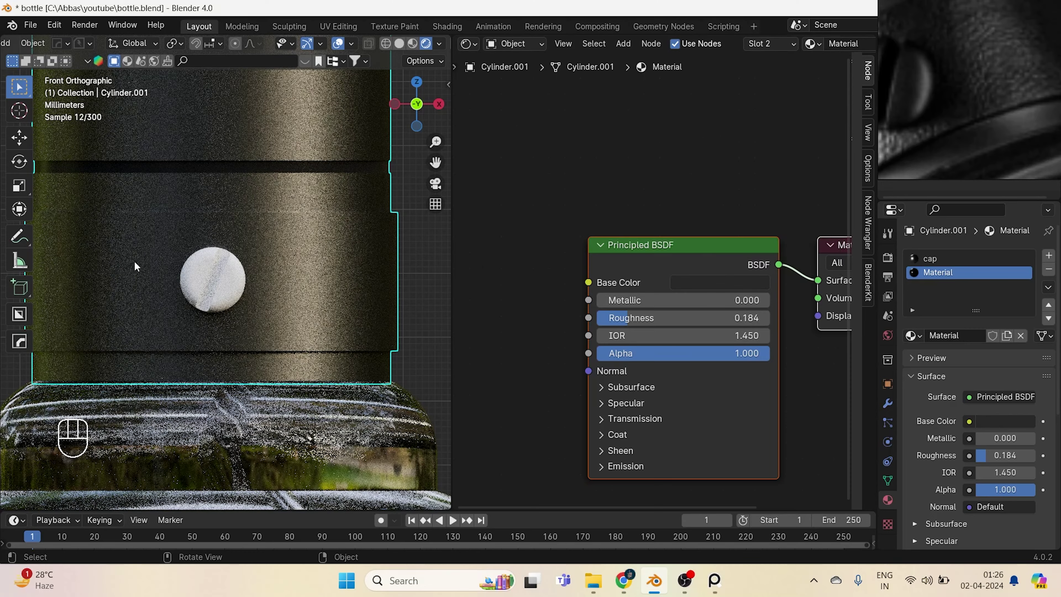
pyautogui.scroll(-4, 136, 267)
pyautogui.hotkey('ctrl', 's')
# In solid shading, select the raised band of faces around the screw including its rims, and assign a third new material to it.
pyautogui.press('z')
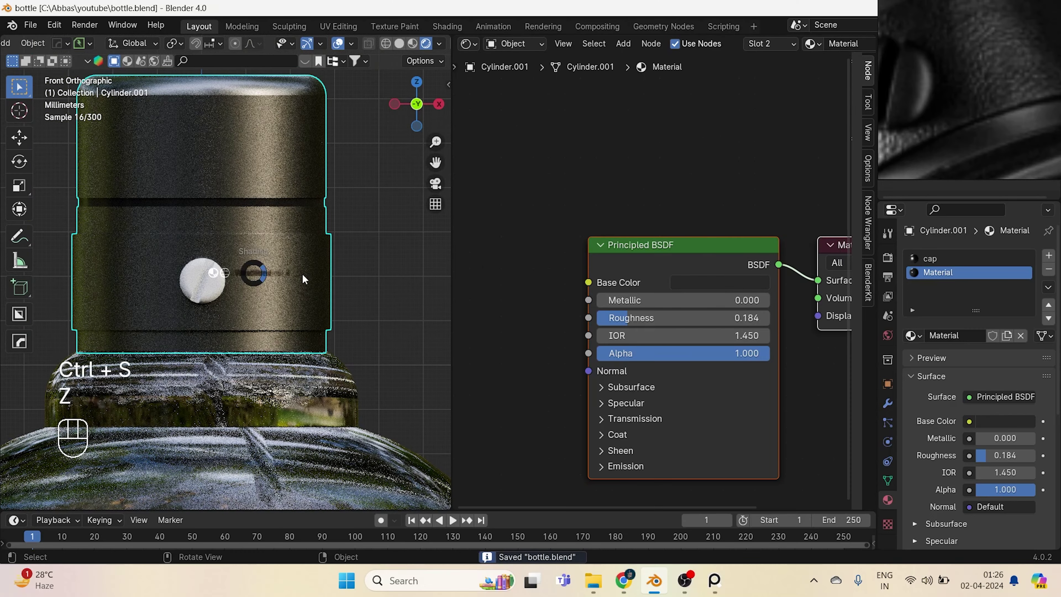
pyautogui.click(304, 279)
pyautogui.hotkey('ctrl', 's')
pyautogui.press('Tab')
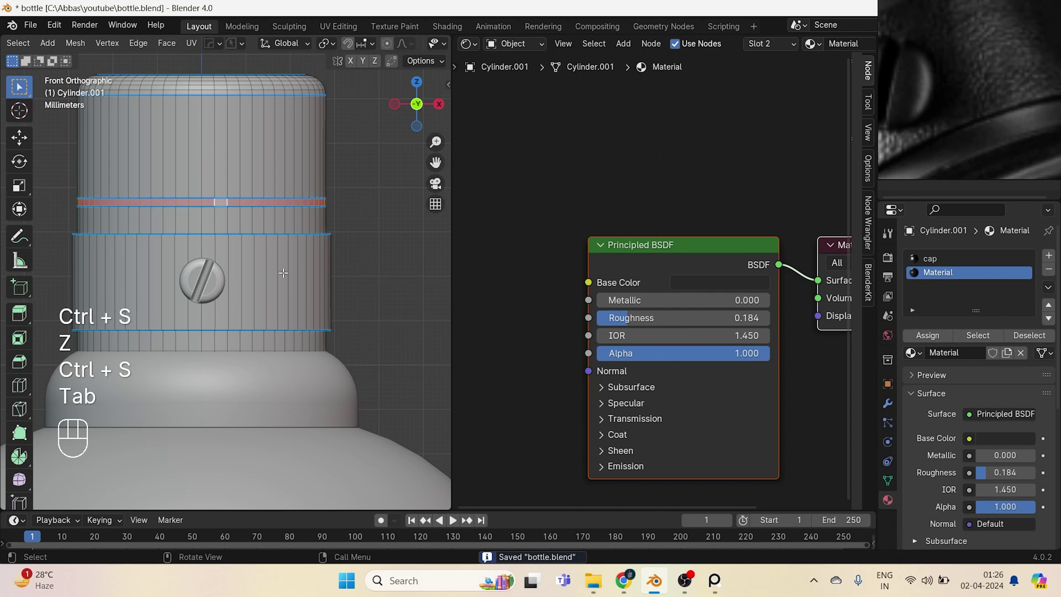
pyautogui.keyDown('alt'); pyautogui.click(283, 271); pyautogui.keyUp('alt')
pyautogui.moveTo(283, 272); pyautogui.dragTo(299, 347, button='middle')
pyautogui.press('ctrl+KP_Add')
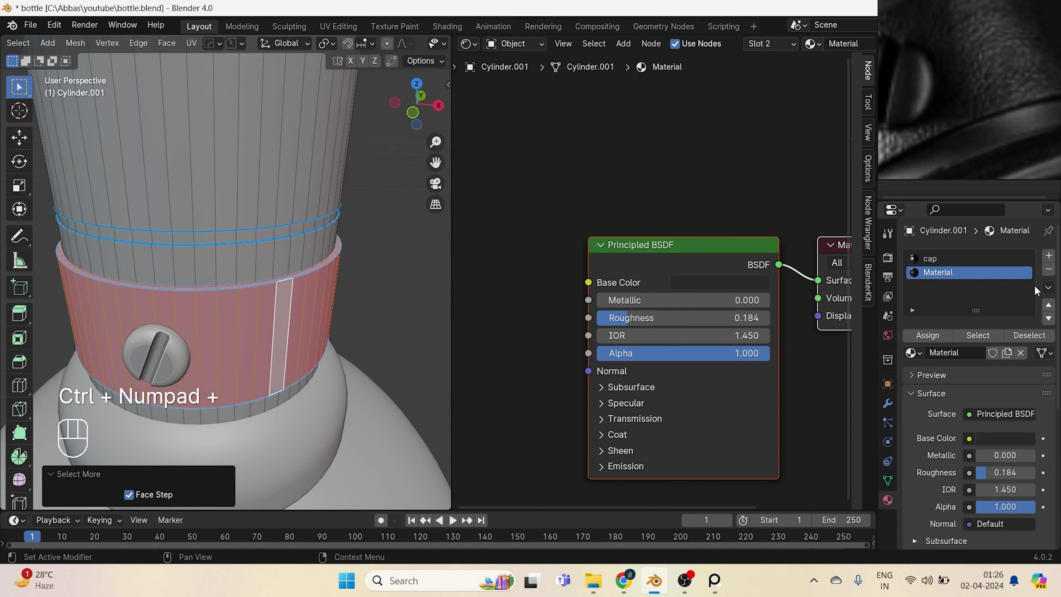
pyautogui.click(1048, 258)
pyautogui.click(956, 352)
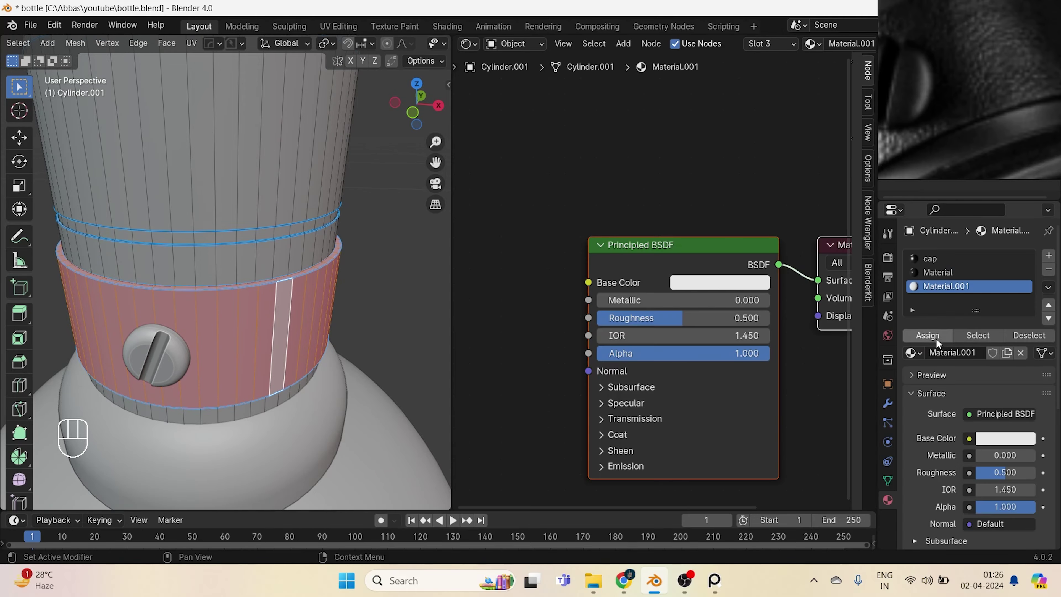
pyautogui.click(931, 337)
# Leave mesh editing, show the cap in rendered shading from the front, and save the file.
pyautogui.press('Tab')
pyautogui.press('z')
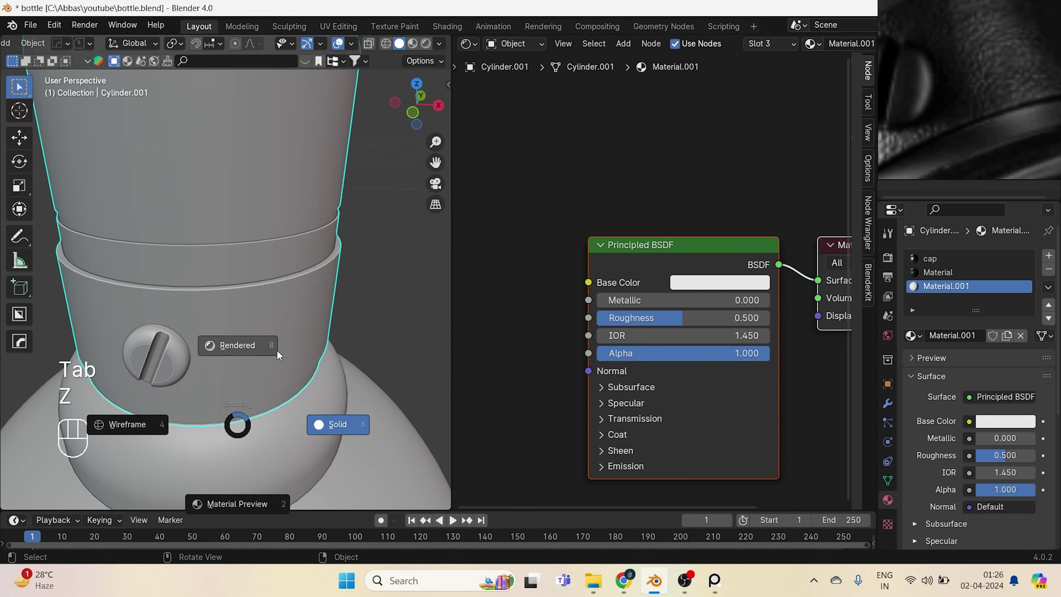
pyautogui.click(276, 350)
pyautogui.hotkey('ctrl', 's')
pyautogui.hotkey('ctrl', 's')
pyautogui.press('KP_1')
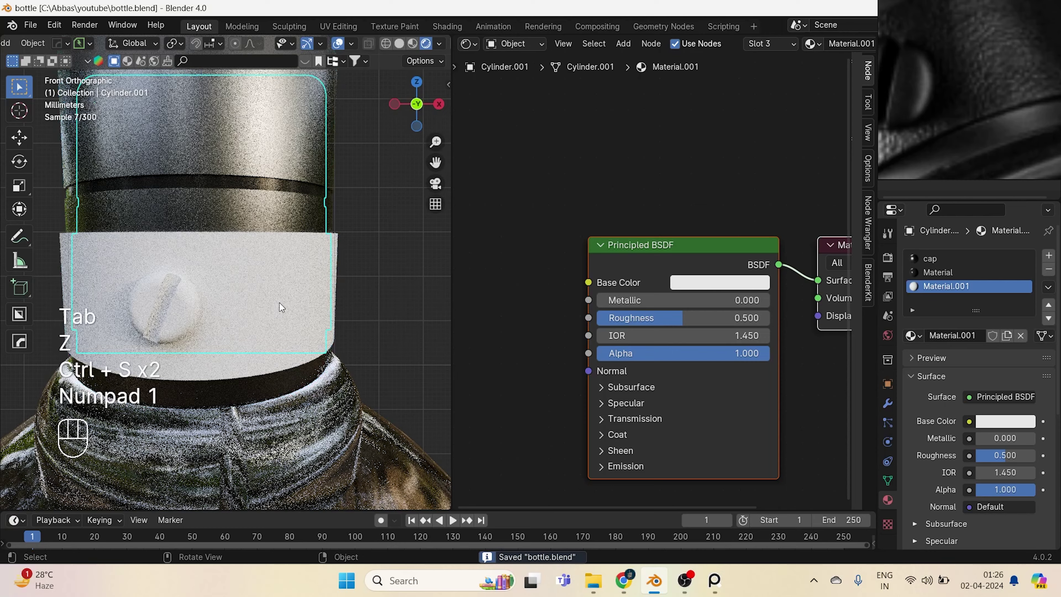
pyautogui.scroll(-4, 272, 313)
pyautogui.keyDown('shift'); pyautogui.moveTo(273, 313); pyautogui.dragTo(272, 298); pyautogui.keyUp('shift')
pyautogui.keyDown('shift'); pyautogui.moveTo(272, 298); pyautogui.dragTo(268, 287, button='middle'); pyautogui.keyUp('shift')
pyautogui.hotkey('ctrl', 's')
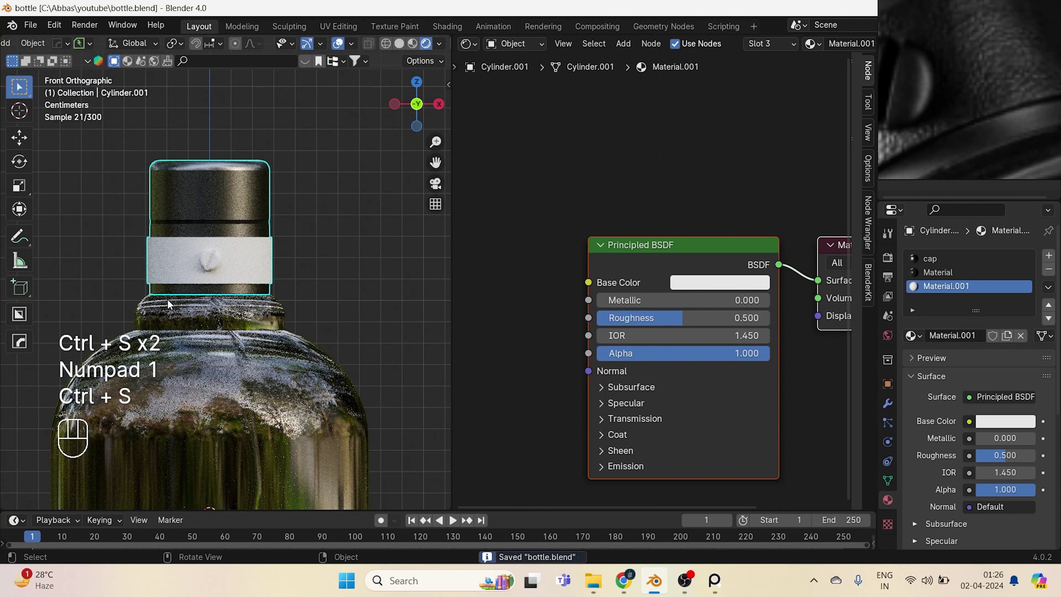
# Search BlenderKit's Materials category for "leather".
pyautogui.press('n')
pyautogui.scroll(-1, 443, 432)
pyautogui.scroll(-2, 434, 436)
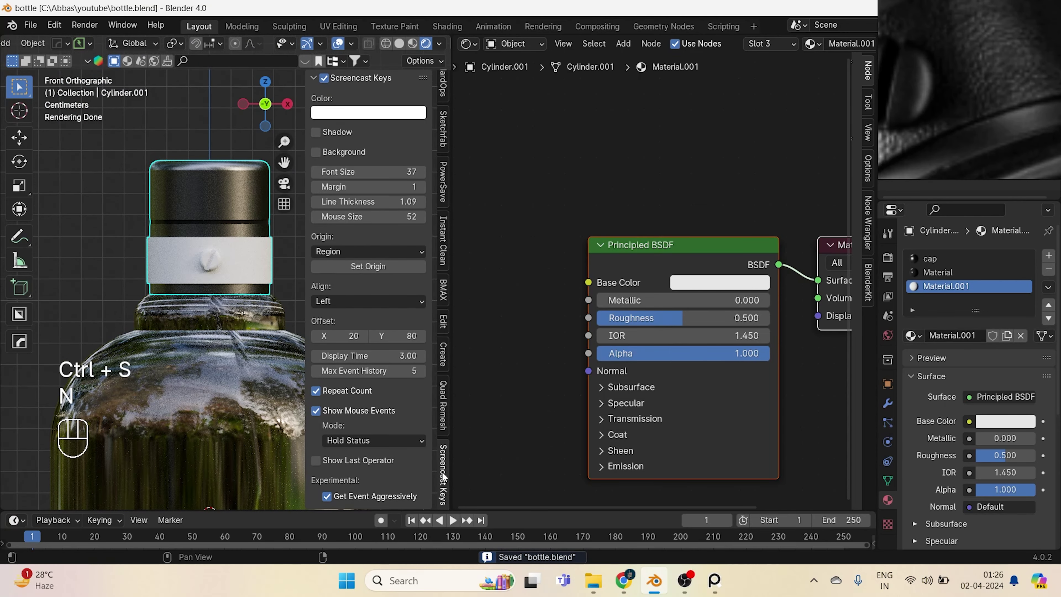
pyautogui.scroll(-4, 448, 434)
pyautogui.scroll(-3, 445, 437)
pyautogui.click(443, 416)
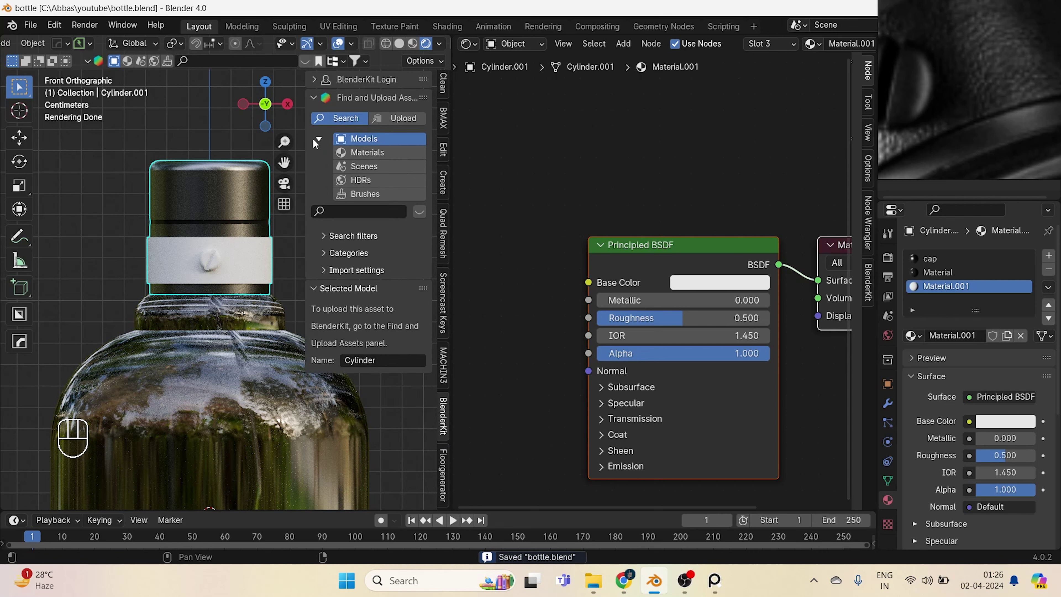
pyautogui.click(380, 154)
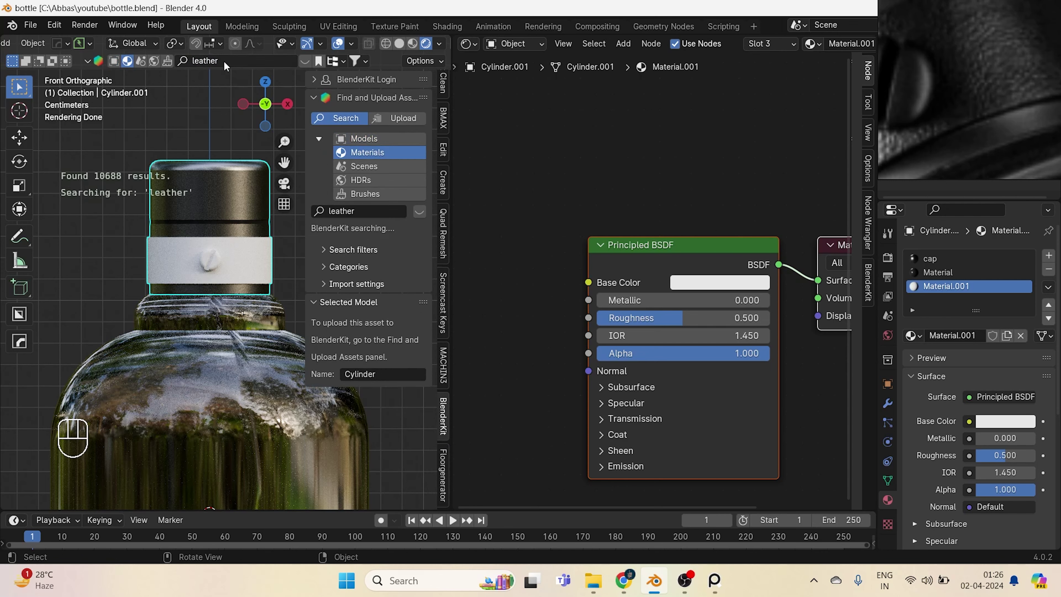
# Start Blender again, reopen bottle.blend from the recent files, deselect the cap and save the file.
pyautogui.hotkey('alt', 'Tab')
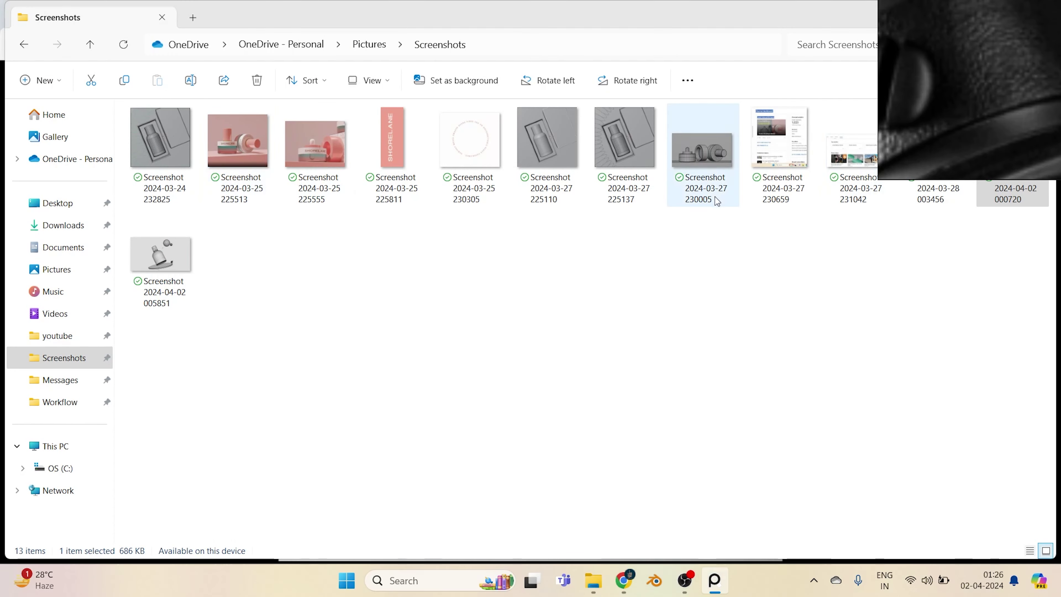
pyautogui.click(654, 581)
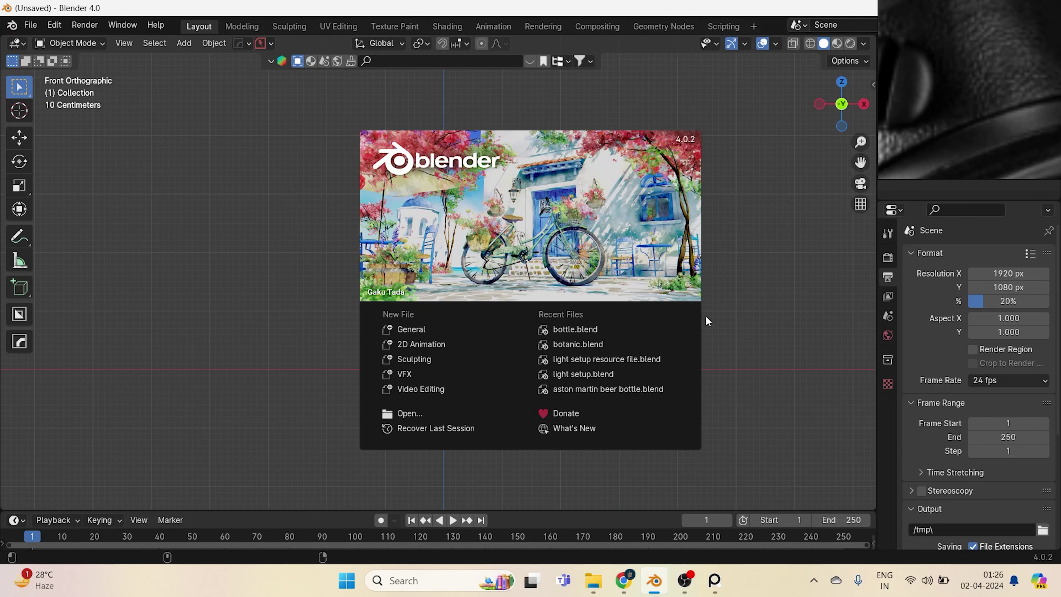
pyautogui.click(625, 331)
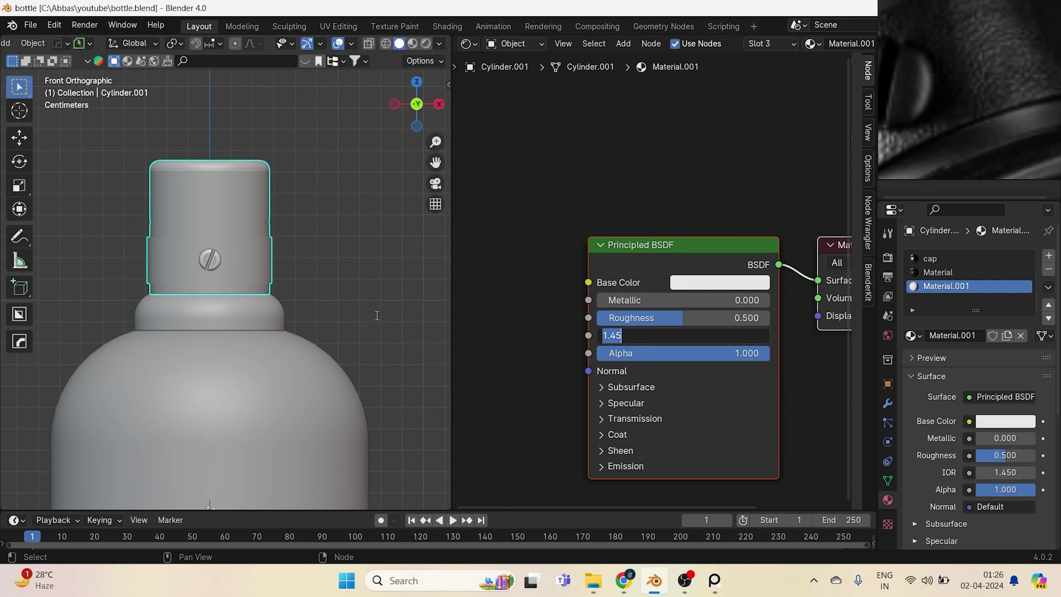
pyautogui.press('Return')
pyautogui.click(322, 282)
pyautogui.hotkey('ctrl', 's')
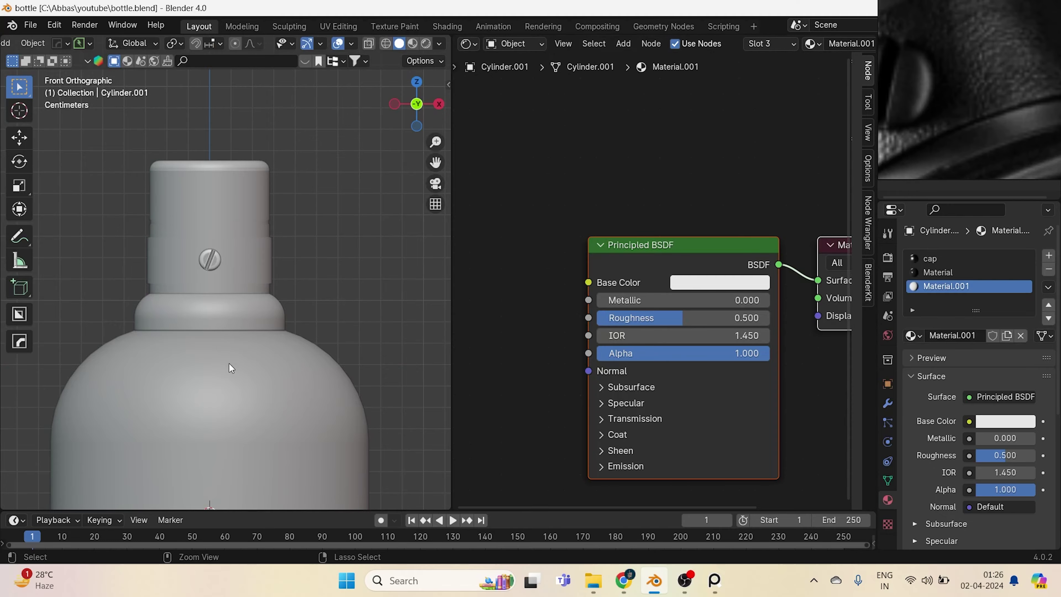
# In rendered shading, search BlenderKit's materials for "leather" and apply the black leather to the cap's raised band.
pyautogui.press('z')
pyautogui.click(234, 252)
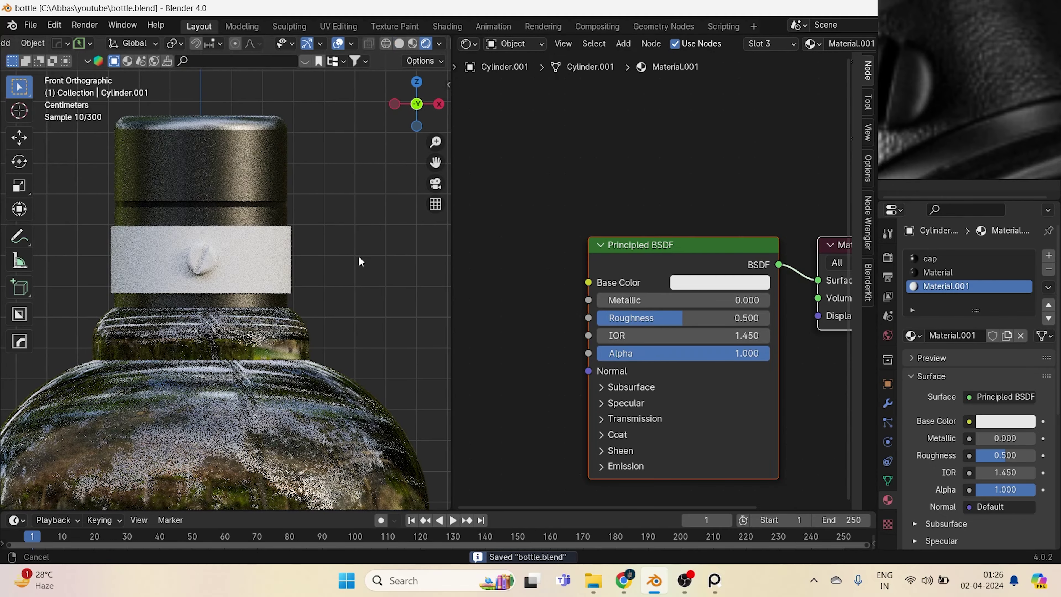
pyautogui.press('n')
pyautogui.scroll(-1, 434, 465)
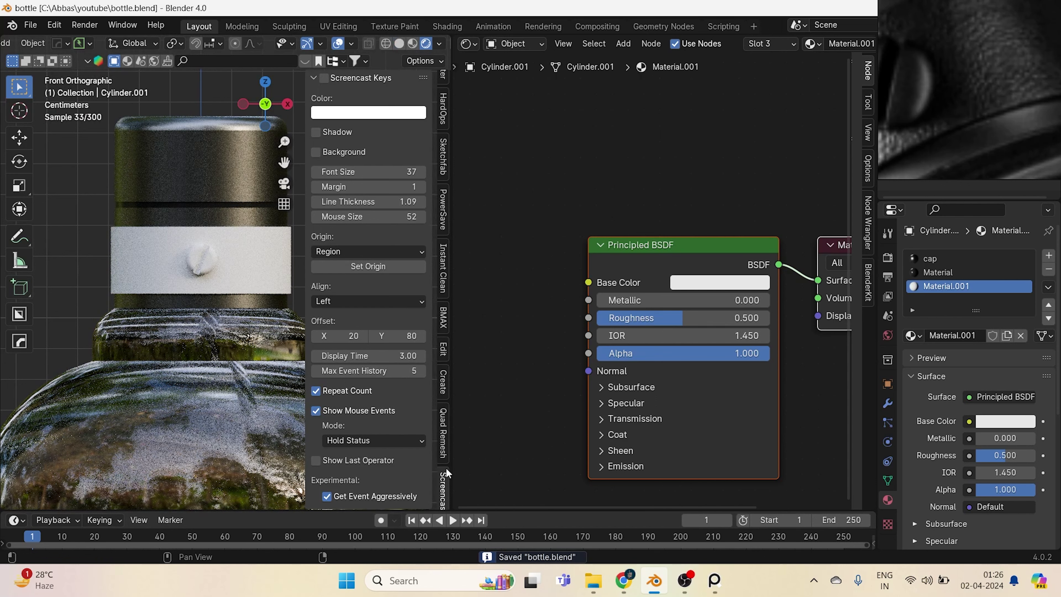
pyautogui.scroll(-5, 447, 468)
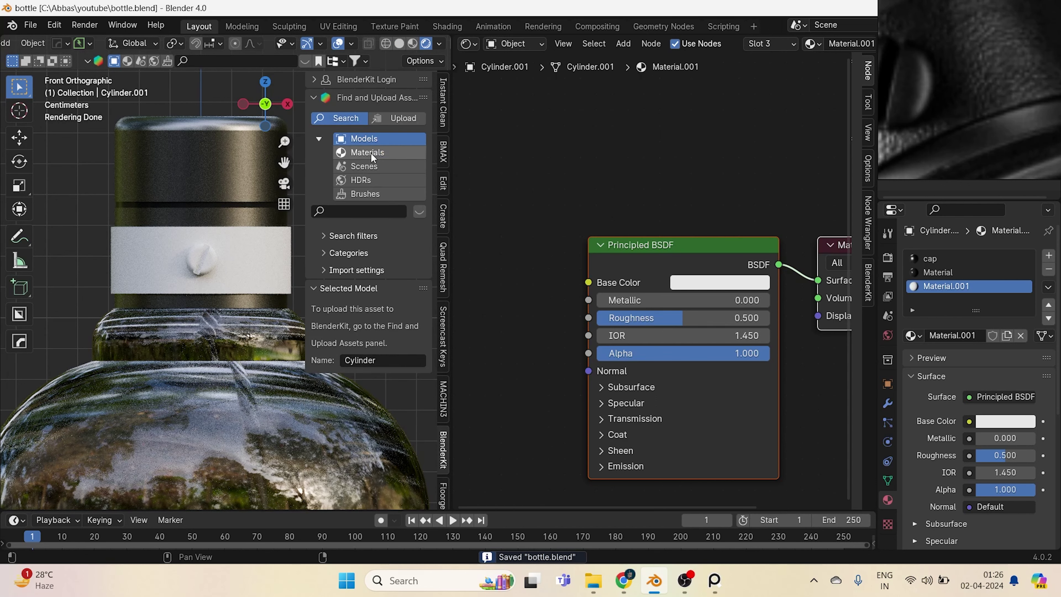
pyautogui.click(371, 153)
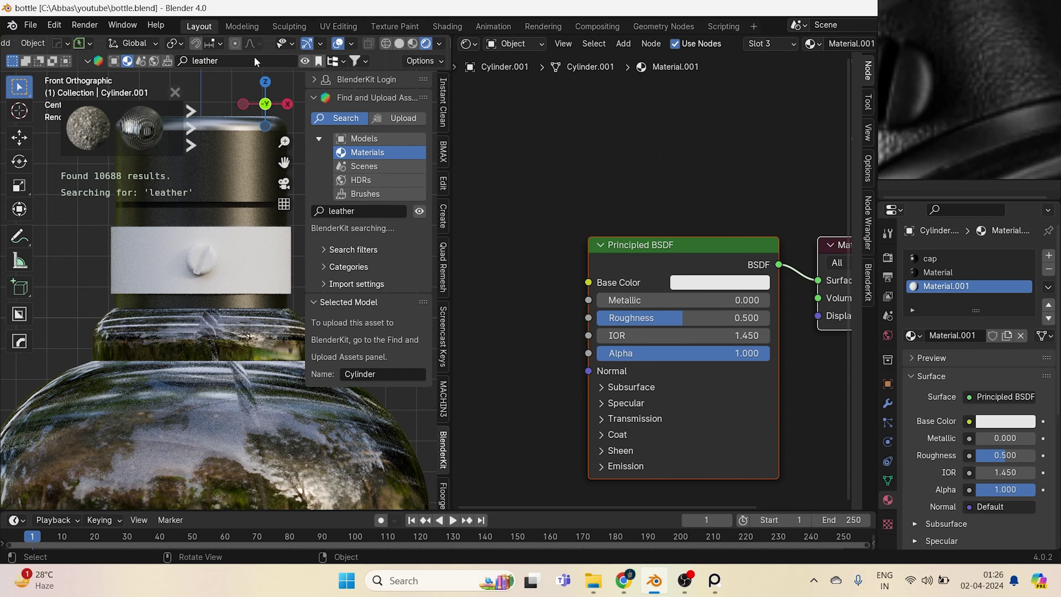
pyautogui.moveTo(138, 138)
pyautogui.moveTo(141, 137); pyautogui.dragTo(170, 272)
pyautogui.keyDown('shift'); pyautogui.moveTo(169, 273); pyautogui.dragTo(124, 289, button='middle'); pyautogui.keyUp('shift')
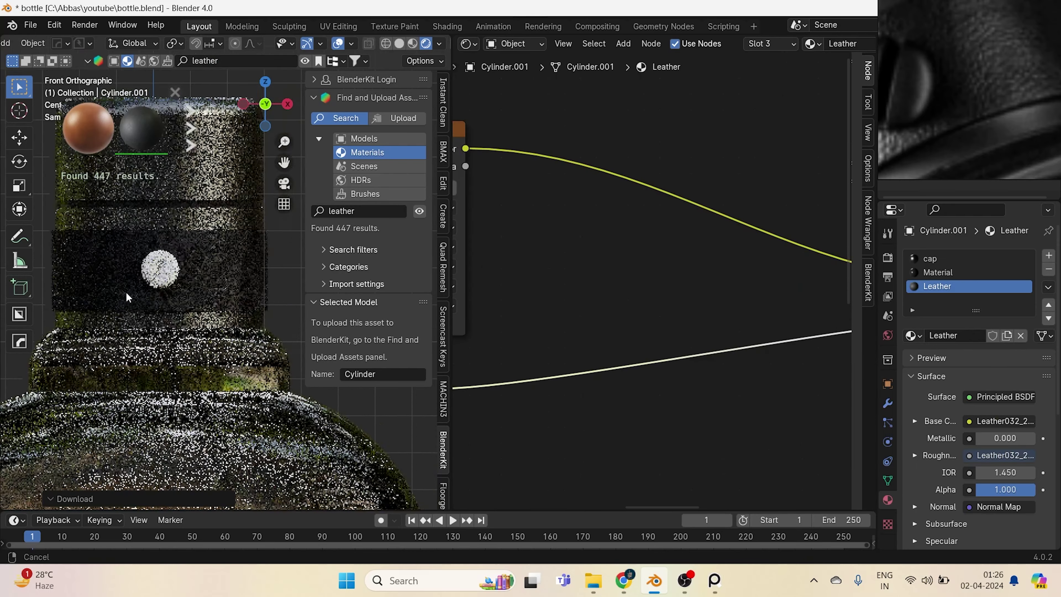
# In the UV Editor, enlarge the UVs of only the leather band's faces around their centre, and leave mesh editing.
pyautogui.click(466, 43)
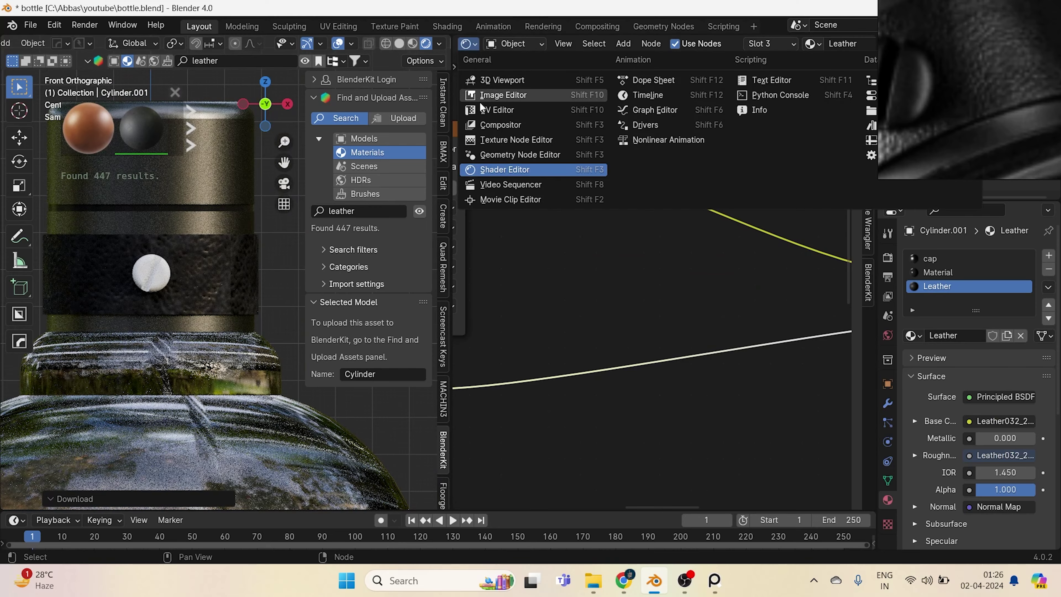
pyautogui.click(502, 110)
pyautogui.press('Tab')
pyautogui.press('a')
pyautogui.scroll(-5, 668, 299)
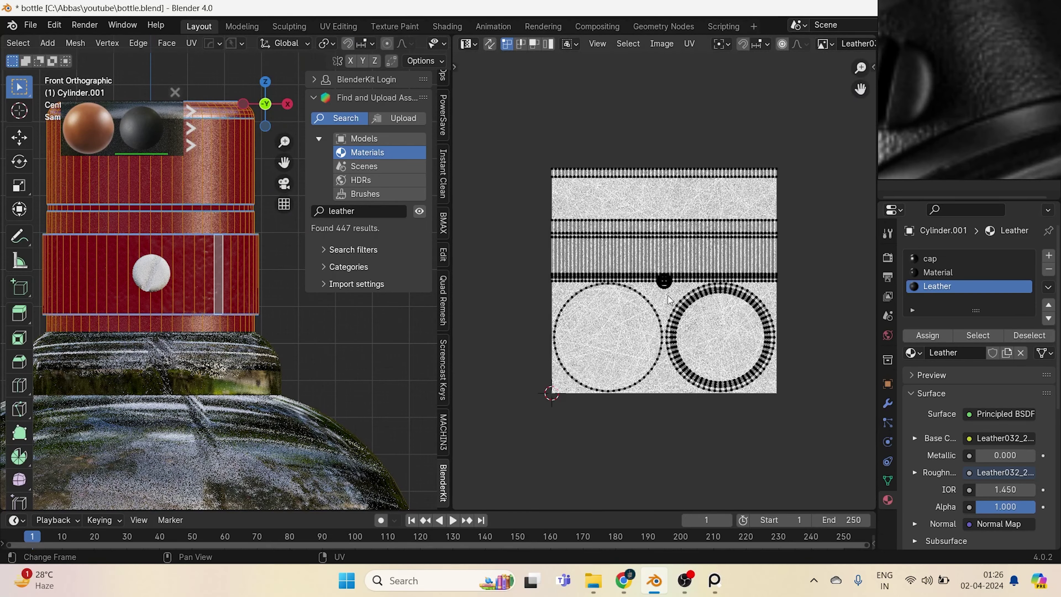
pyautogui.hotkey('ctrl', 'z')
pyautogui.press('a')
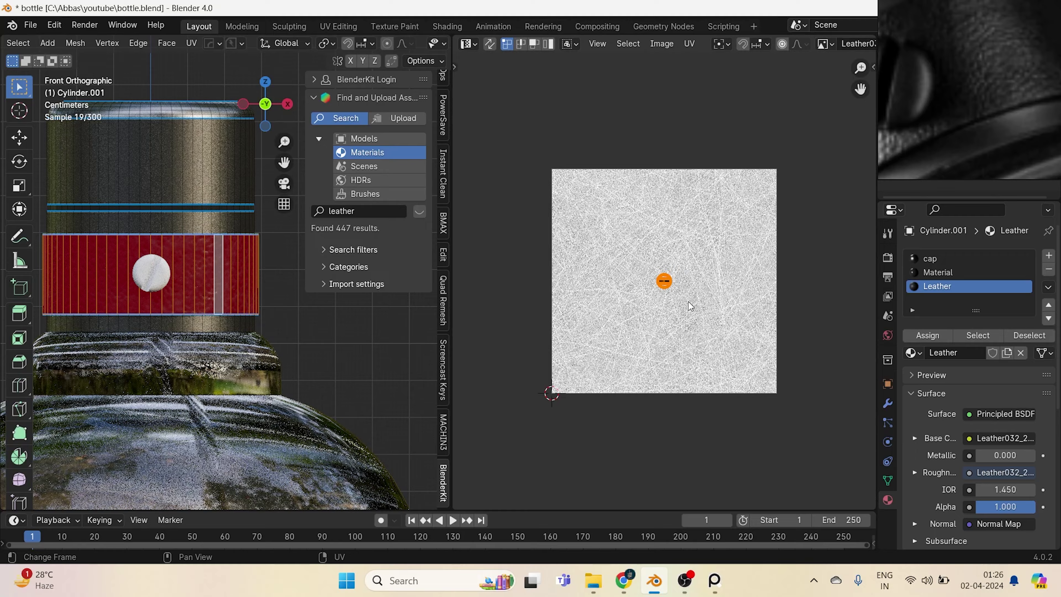
pyautogui.press('s')
pyautogui.press('Return')
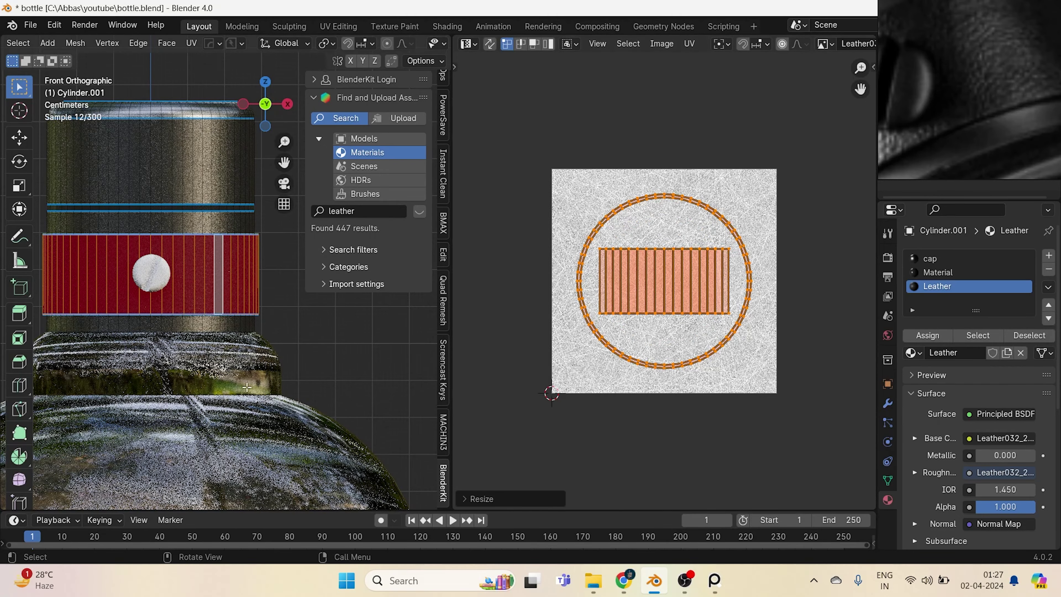
pyautogui.press('Tab')
# Scale the leather band's UVs down so the grain looks larger, leave mesh editing and save the file.
pyautogui.scroll(3, 92, 362)
pyautogui.scroll(2, 91, 366)
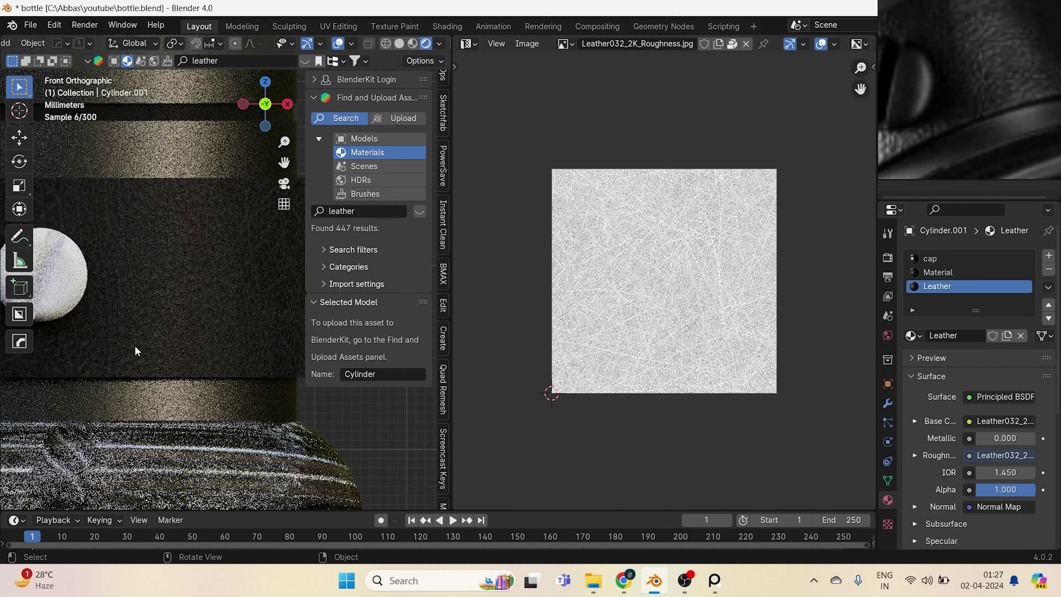
pyautogui.keyDown('shift'); pyautogui.moveTo(134, 345); pyautogui.dragTo(195, 322, button='middle'); pyautogui.keyUp('shift')
pyautogui.press('Tab')
pyautogui.press('s')
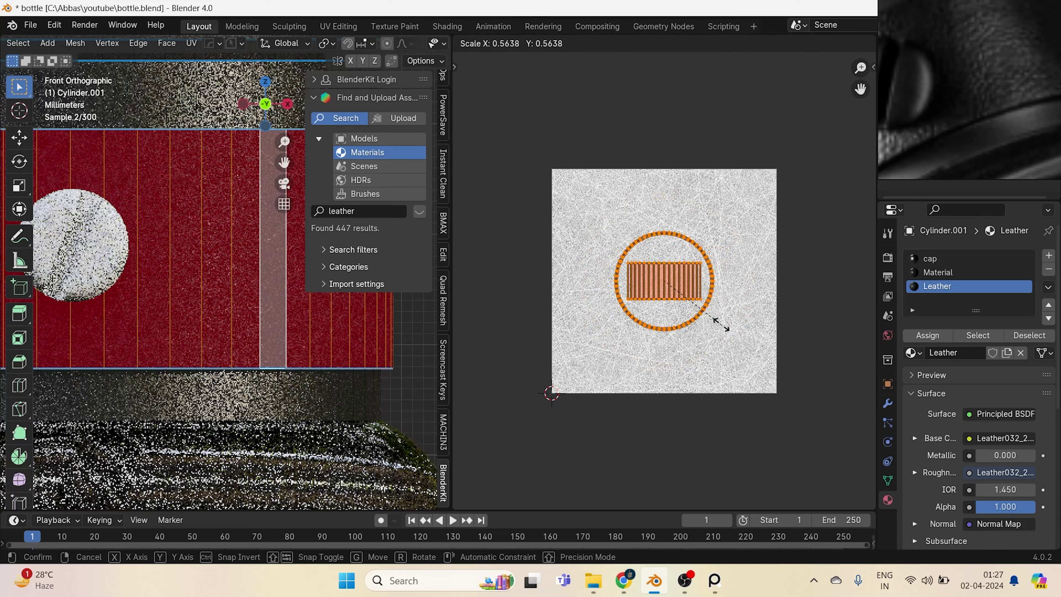
pyautogui.press('Return')
pyautogui.press('Tab')
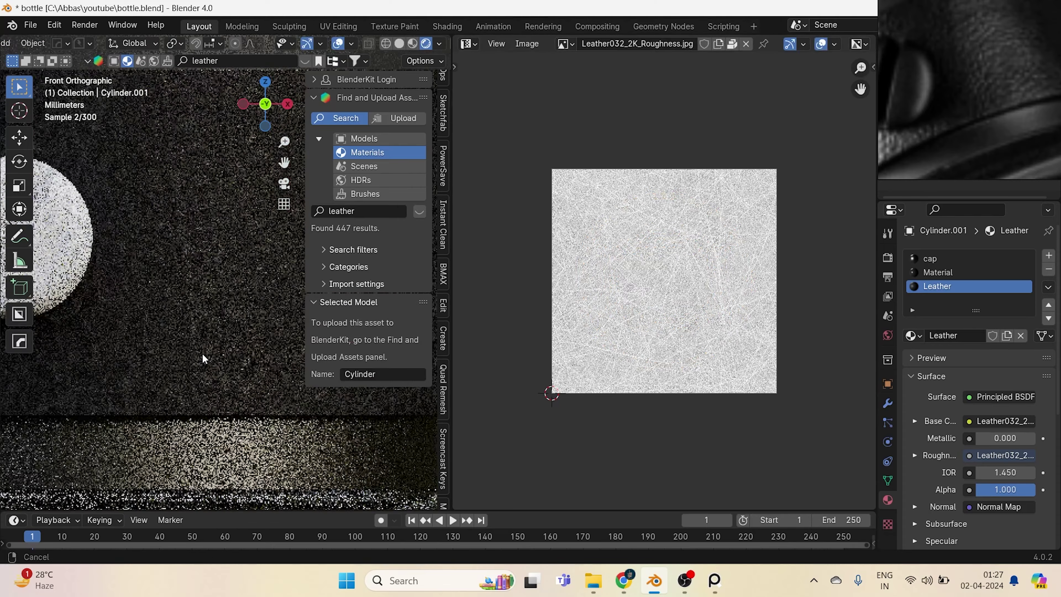
pyautogui.press('n')
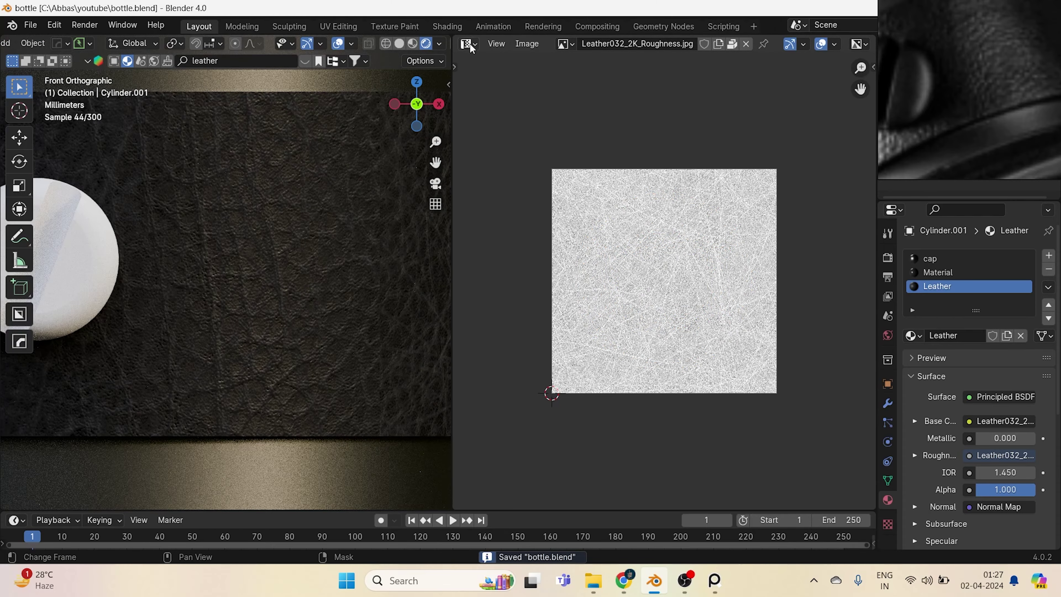
# In the Shader Editor, insert a Hue/Saturation/Value node between the leather's color texture and the Principled BSDF Base Color.
pyautogui.click(467, 43)
pyautogui.click(487, 175)
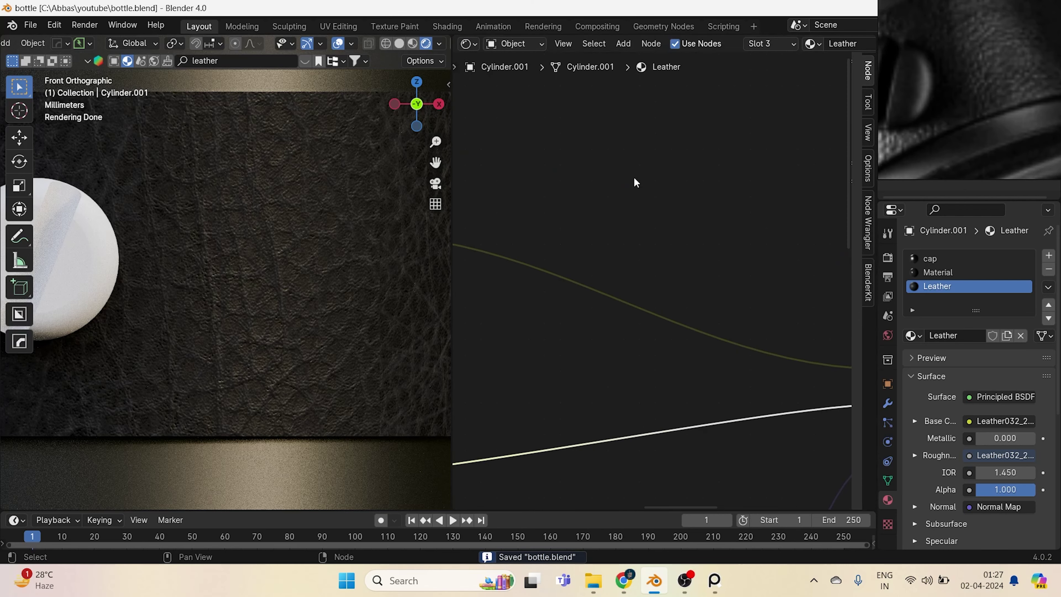
pyautogui.hotkey('shift', 'a')
pyautogui.click(642, 170)
pyautogui.write('hu')
pyautogui.press('Return')
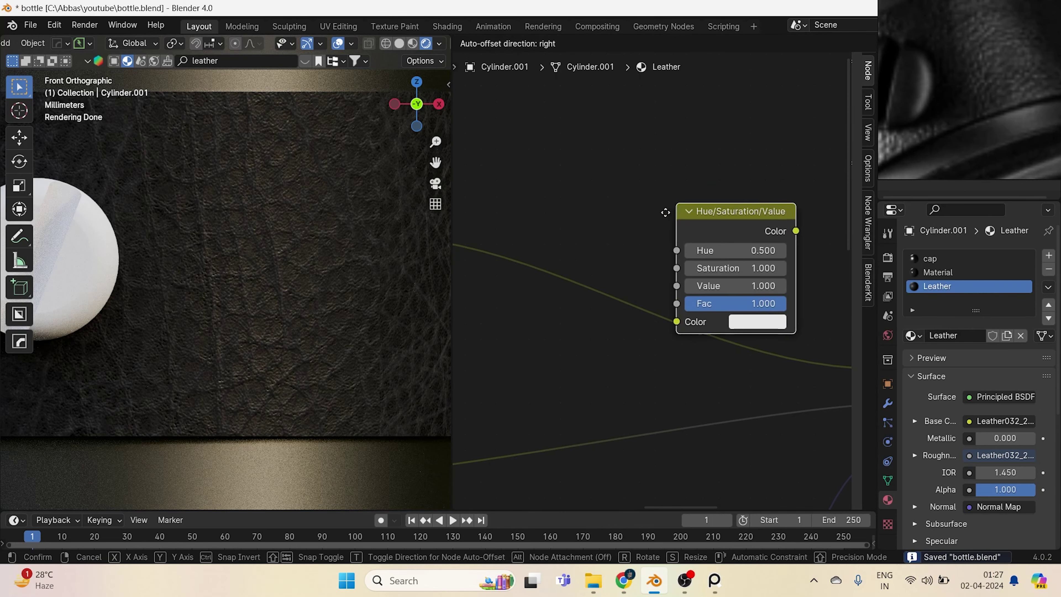
pyautogui.click(616, 226)
pyautogui.moveTo(670, 230); pyautogui.dragTo(658, 209)
pyautogui.scroll(-7, 595, 303)
pyautogui.scroll(-2, 650, 292)
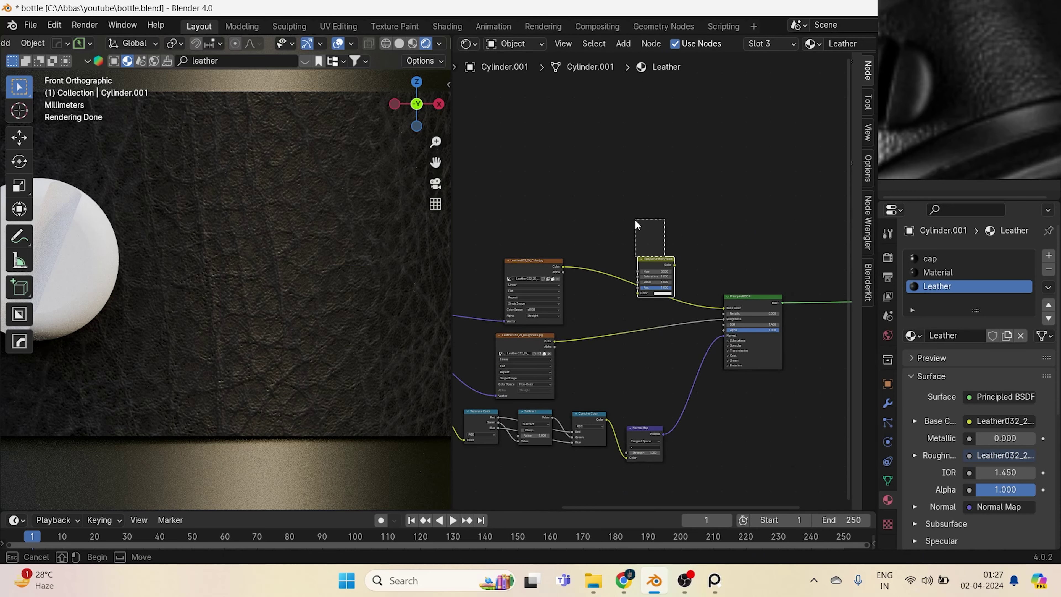
pyautogui.moveTo(650, 268); pyautogui.dragTo(685, 278)
# Set the Hue/Saturation/Value node's Value to 2.000 to brighten the leather, and save the file.
pyautogui.scroll(5, 639, 282)
pyautogui.scroll(1, 626, 294)
pyautogui.scroll(-10, 269, 312)
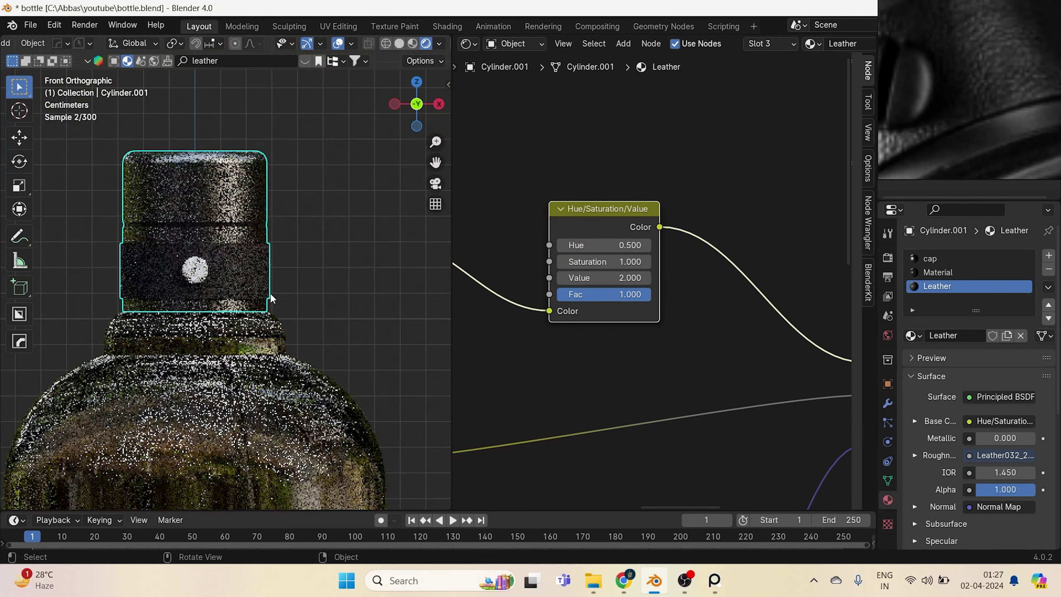
pyautogui.scroll(4, 222, 298)
pyautogui.scroll(1, 692, 313)
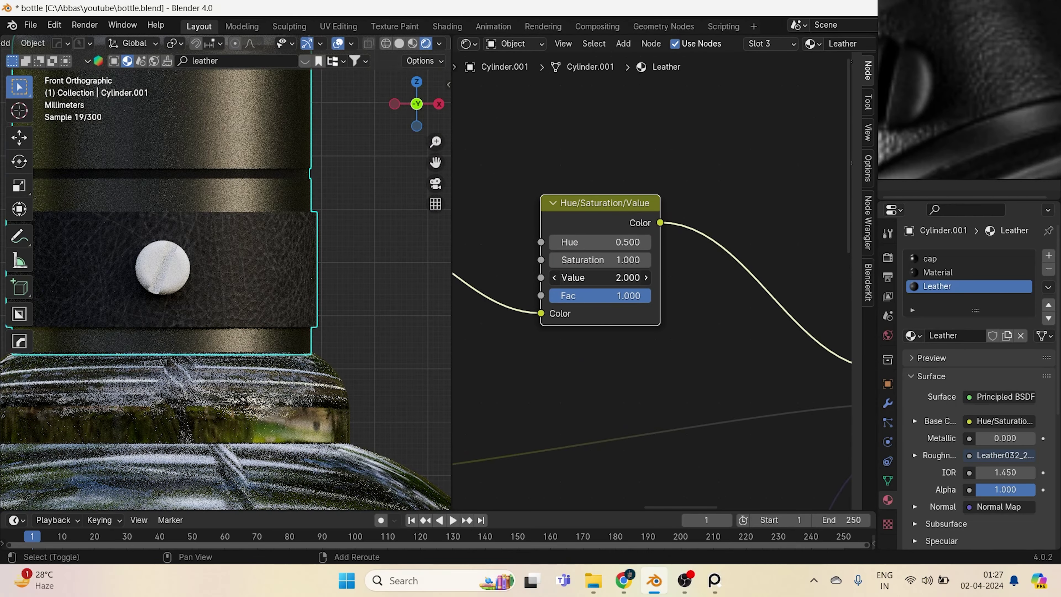
pyautogui.click(365, 281)
pyautogui.keyDown('shift'); pyautogui.moveTo(215, 262); pyautogui.dragTo(350, 369, button='middle'); pyautogui.keyUp('shift')
pyautogui.hotkey('ctrl', 's')
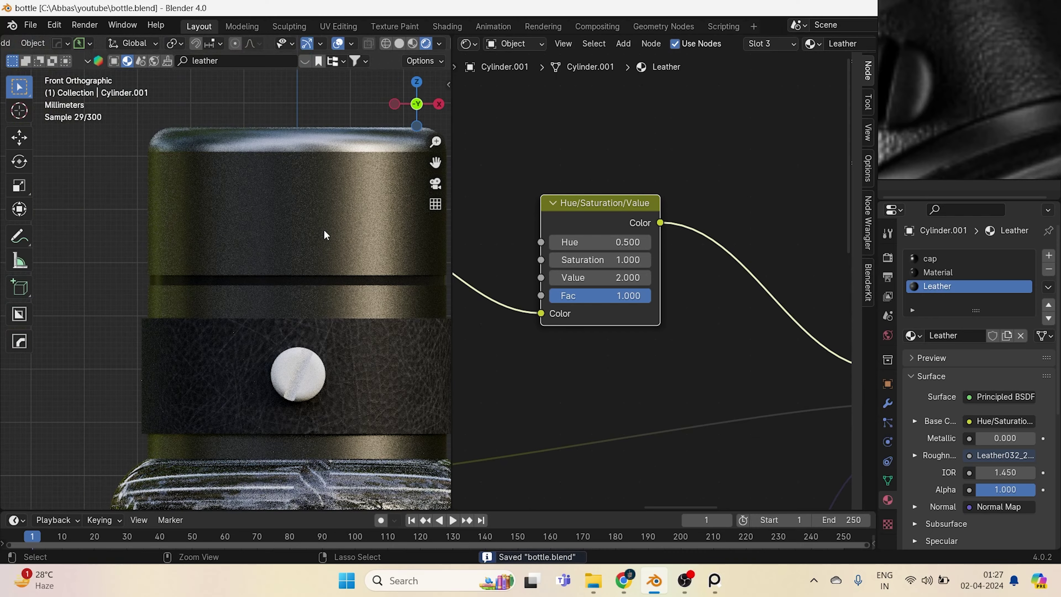
# Apply the existing cap material to the screw on the leather band and save the file.
pyautogui.keyDown('shift'); pyautogui.moveTo(351, 264); pyautogui.dragTo(317, 265, button='middle'); pyautogui.keyUp('shift')
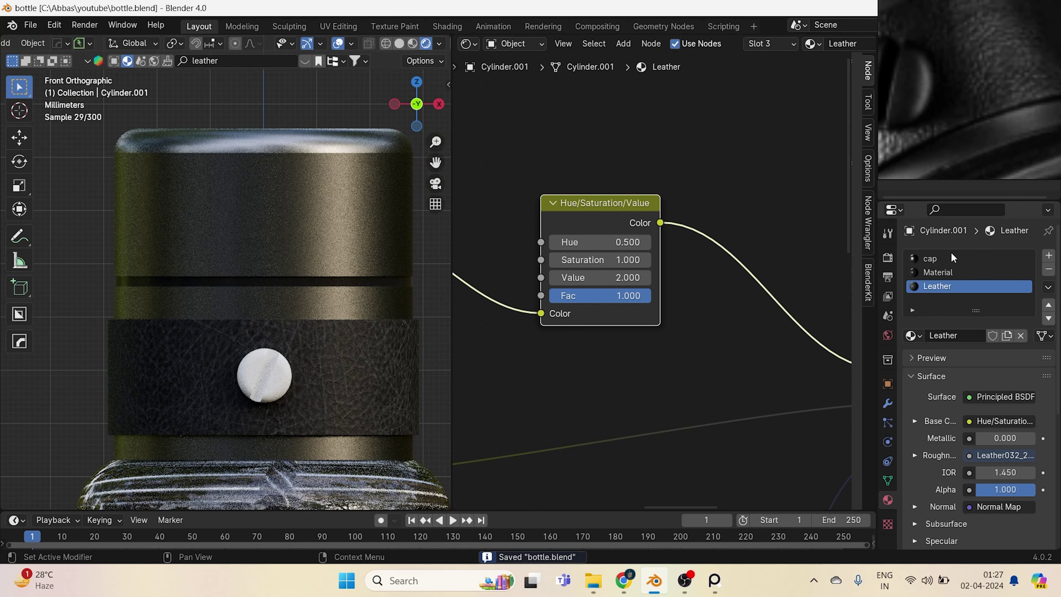
pyautogui.click(953, 257)
pyautogui.moveTo(910, 337); pyautogui.dragTo(579, 410)
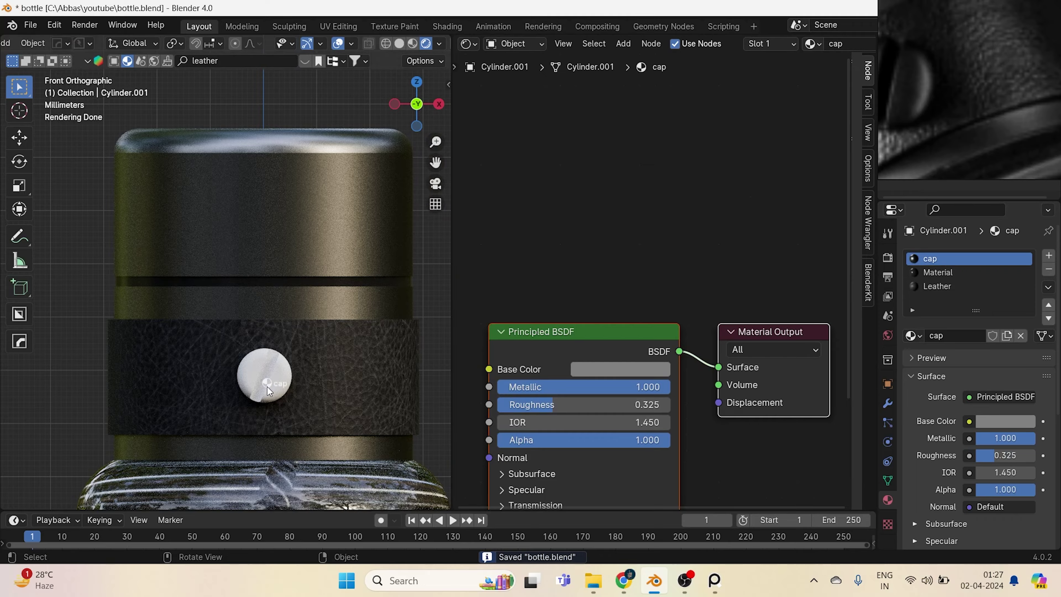
pyautogui.moveTo(267, 387); pyautogui.dragTo(268, 383)
pyautogui.hotkey('ctrl', 's')
# Look over the cap and whole bottle, return to the front view, select the glass bottle body and save the file.
pyautogui.scroll(-3, 269, 379)
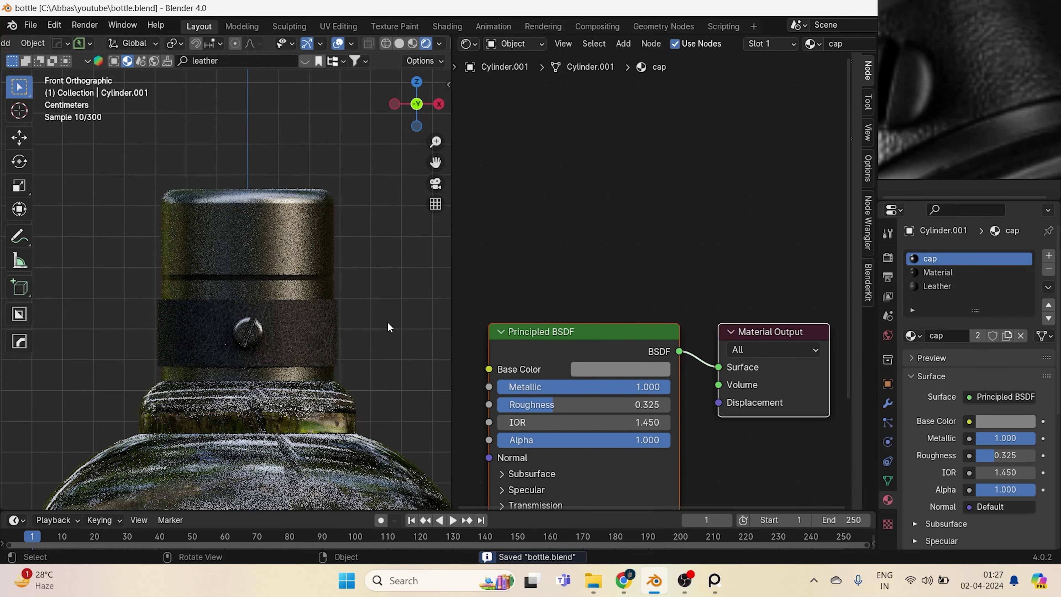
pyautogui.moveTo(387, 322); pyautogui.dragTo(204, 316, button='middle')
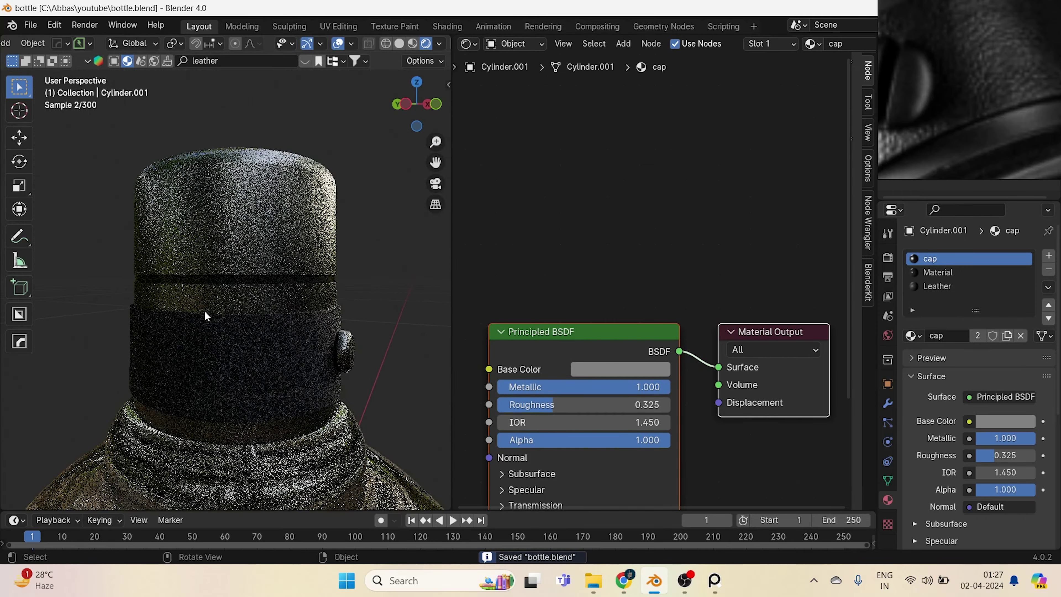
pyautogui.scroll(-8, 205, 313)
pyautogui.moveTo(238, 428); pyautogui.dragTo(204, 400, button='middle')
pyautogui.press('KP_1')
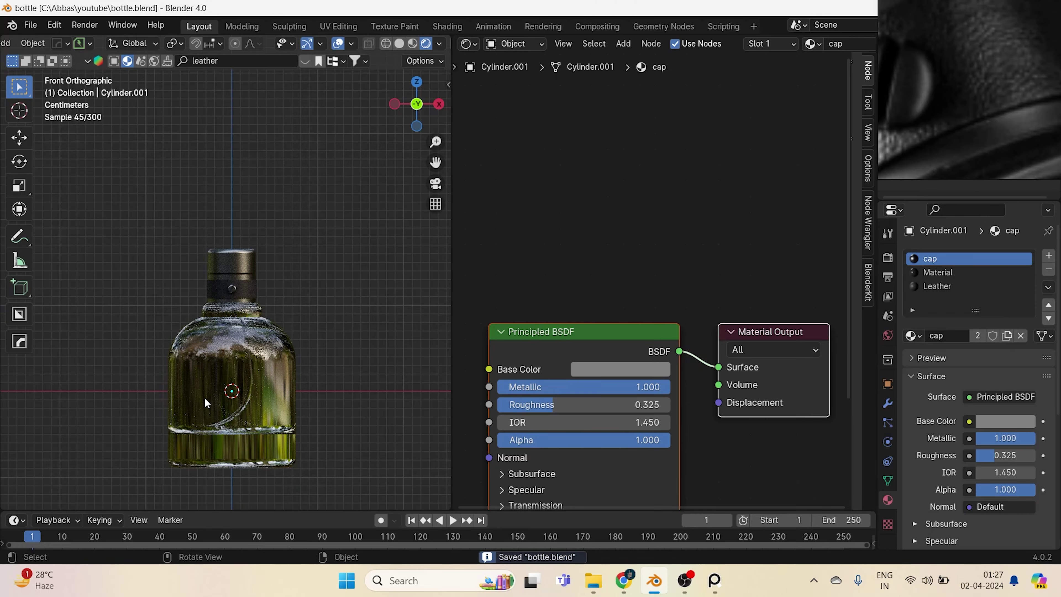
pyautogui.scroll(2, 204, 397)
pyautogui.click(187, 371)
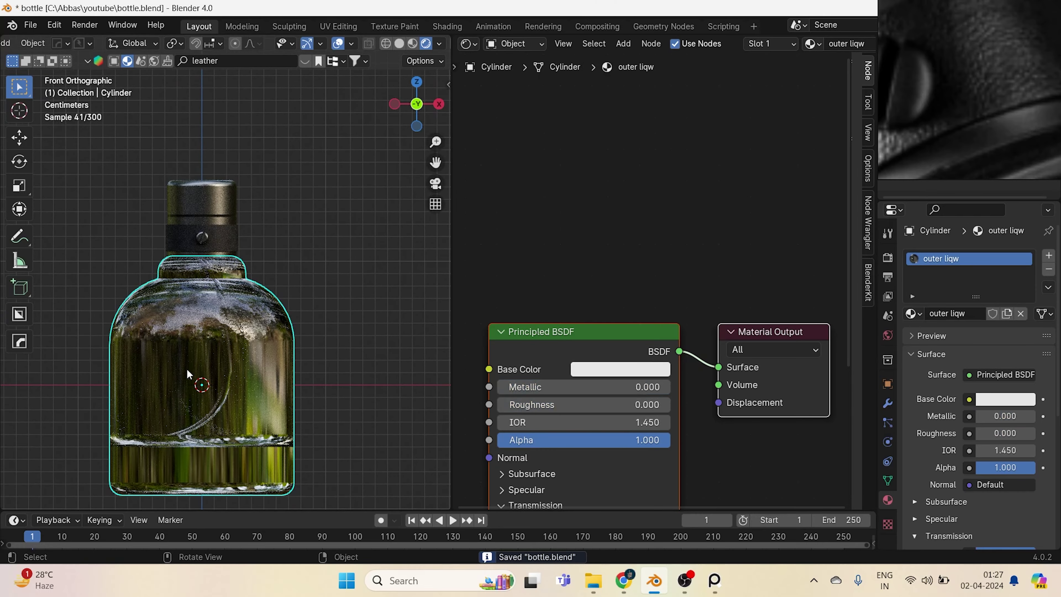
pyautogui.hotkey('ctrl', 's')
# Move the outer liqw material's Principled BSDF node away from the Material Output, and add a second UV map to the bottle body.
pyautogui.scroll(2, 213, 406)
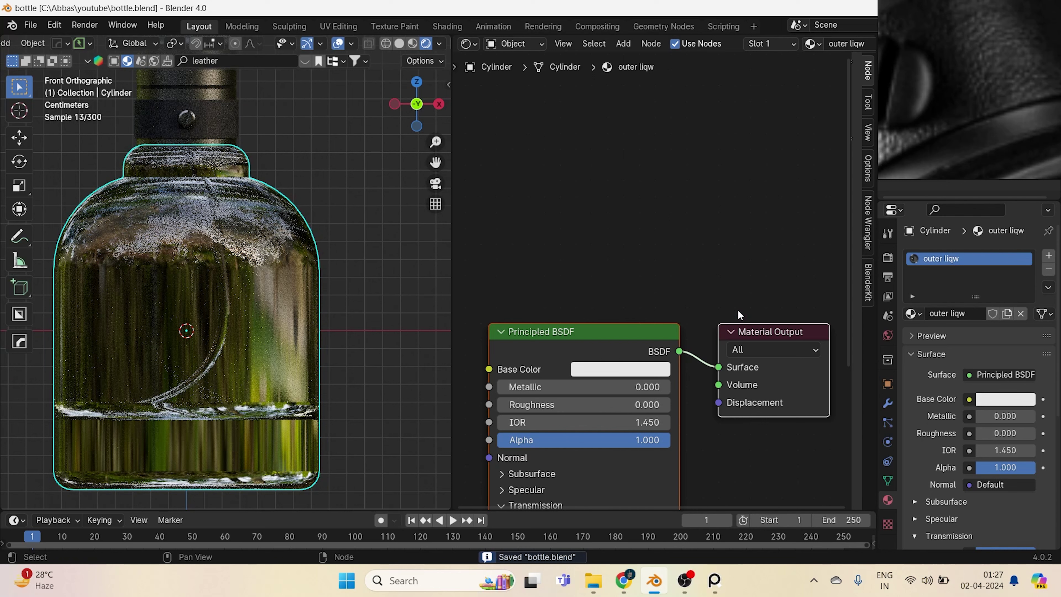
pyautogui.scroll(-2, 738, 309)
pyautogui.scroll(-2, 731, 314)
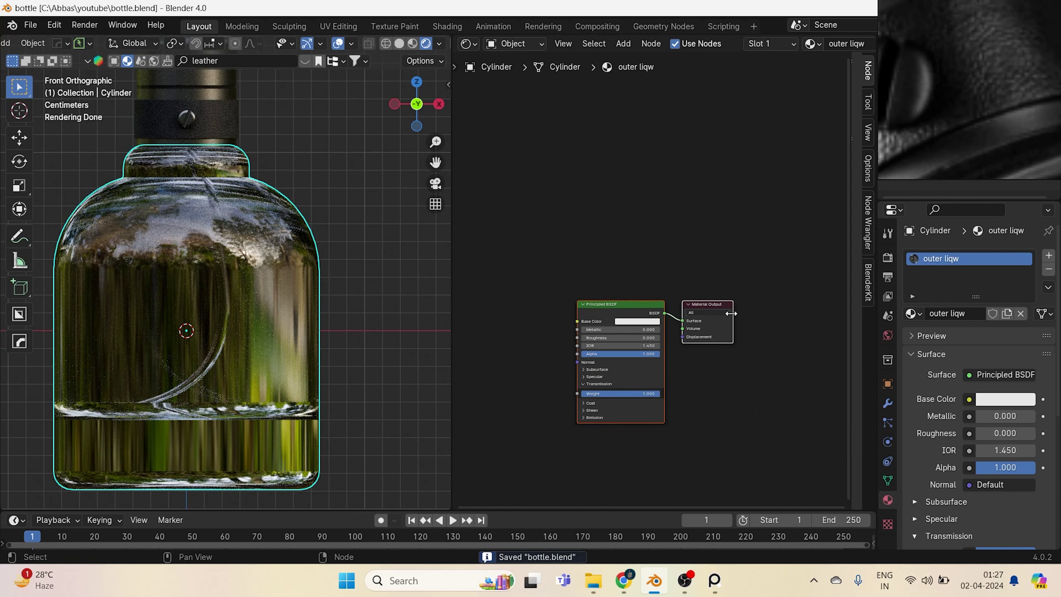
pyautogui.moveTo(657, 311); pyautogui.dragTo(514, 312)
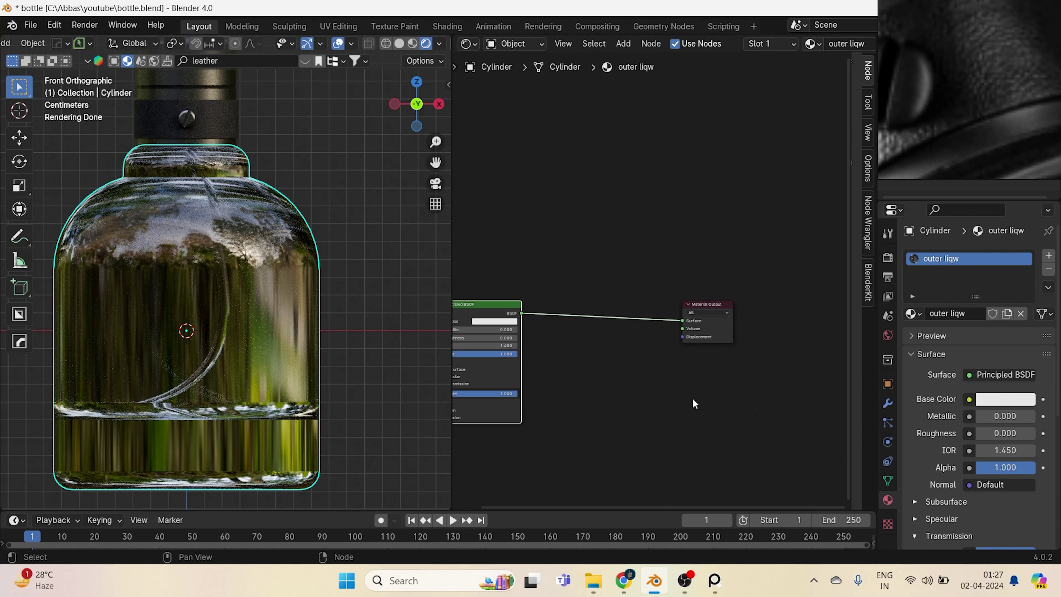
pyautogui.click(887, 480)
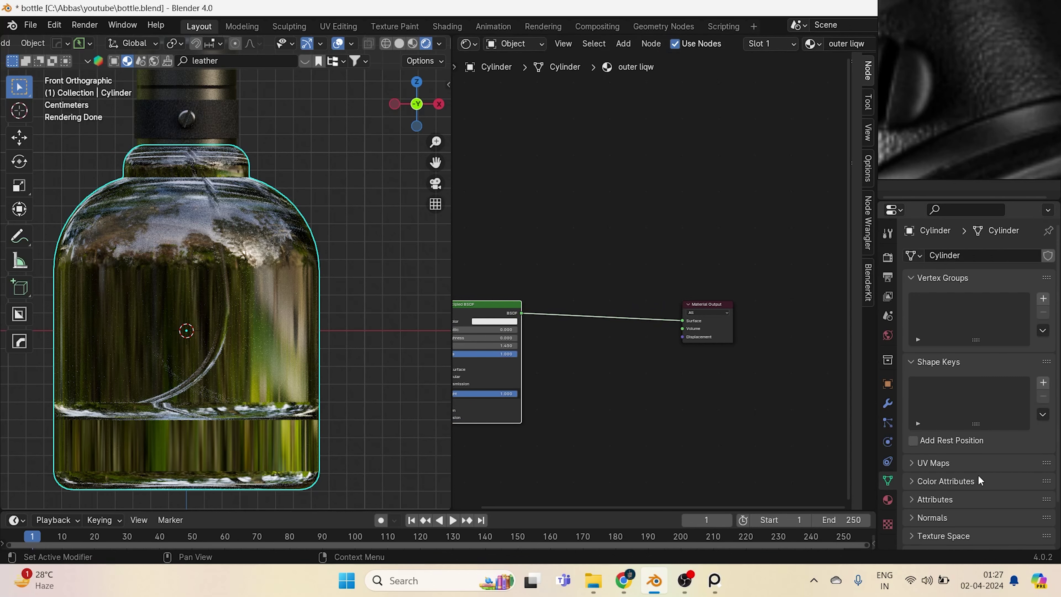
pyautogui.click(1041, 484)
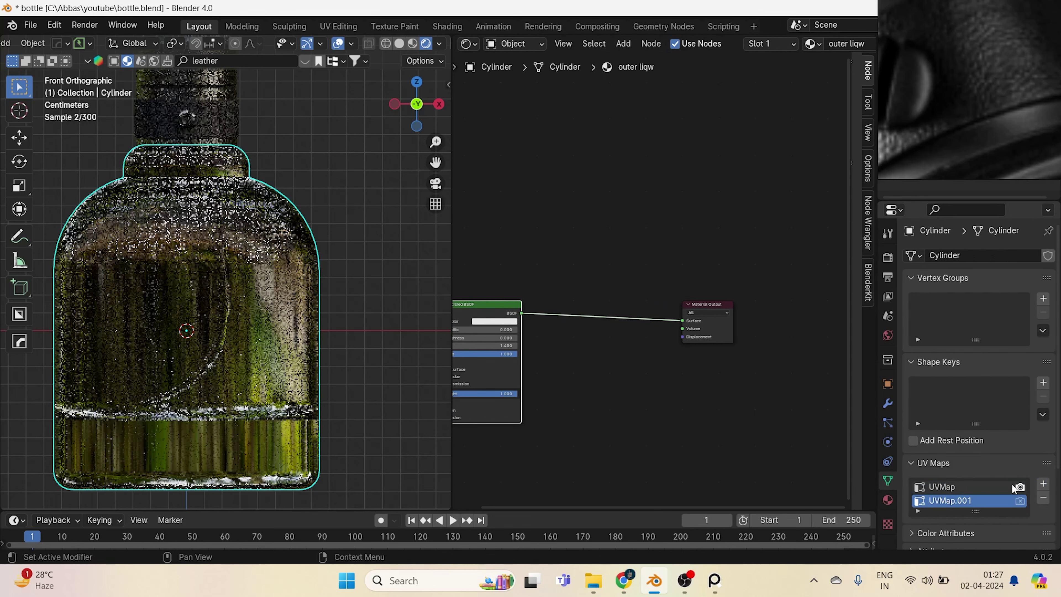
# Add a UV Map node set to UVMap.001 above the Principled BSDF, and save the file.
pyautogui.scroll(4, 778, 360)
pyautogui.hotkey('shift', 'a')
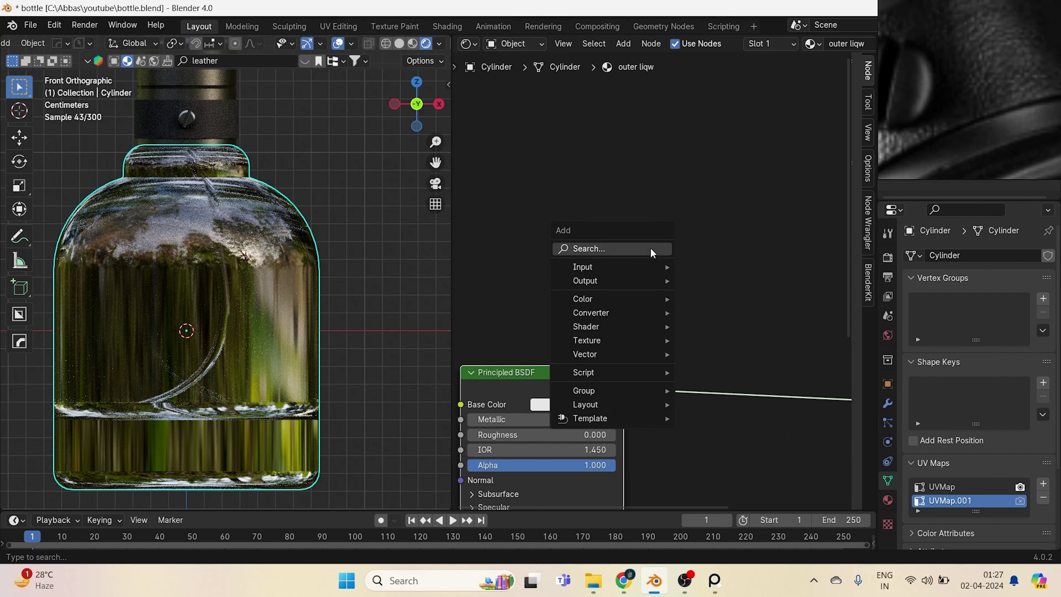
pyautogui.write('uv')
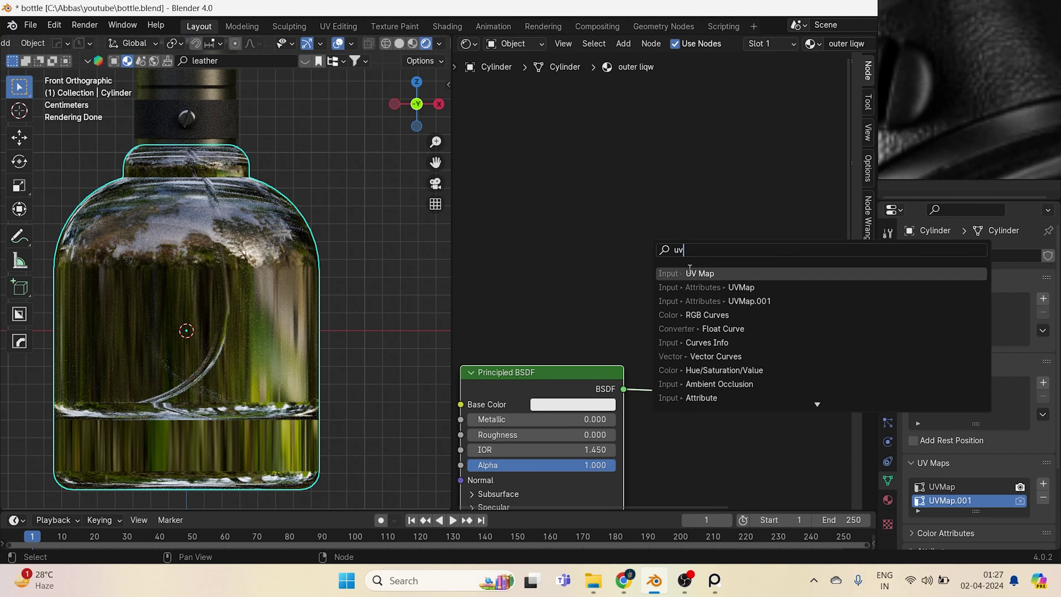
pyautogui.click(695, 273)
pyautogui.click(539, 314)
pyautogui.click(568, 336)
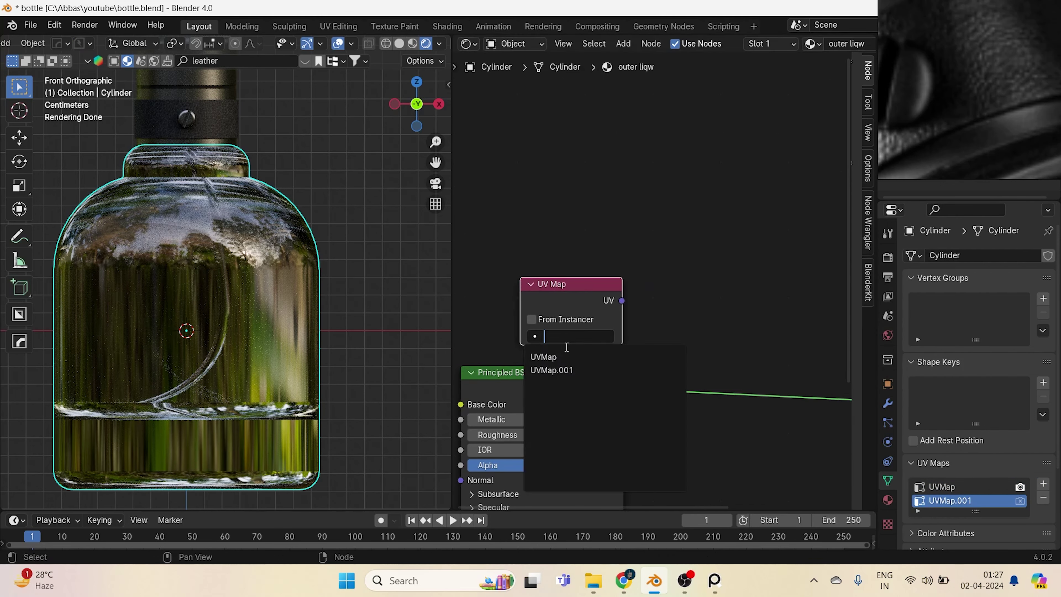
pyautogui.click(606, 370)
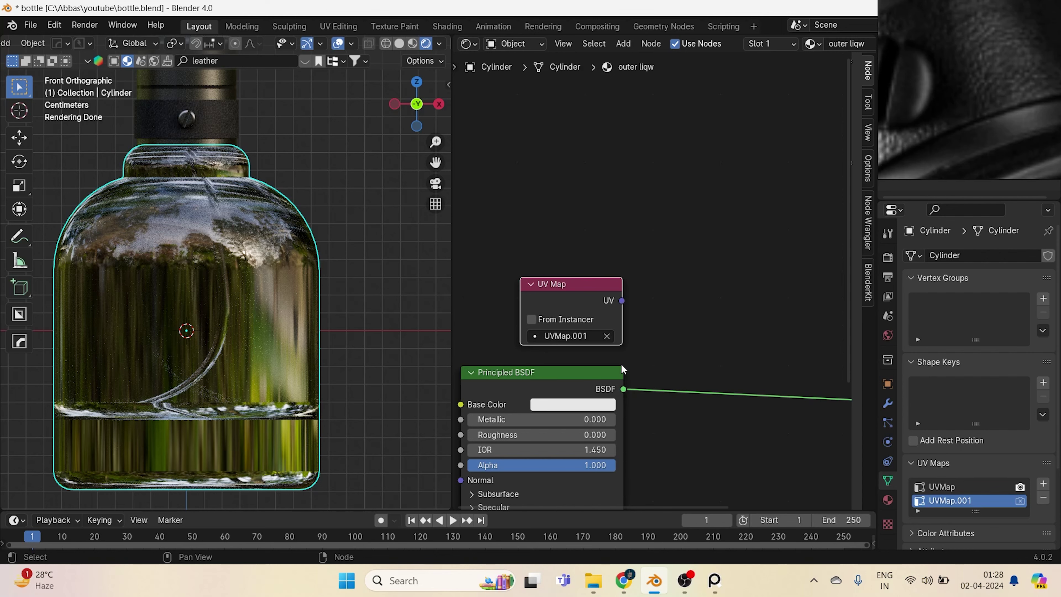
pyautogui.moveTo(851, 352); pyautogui.dragTo(1021, 363)
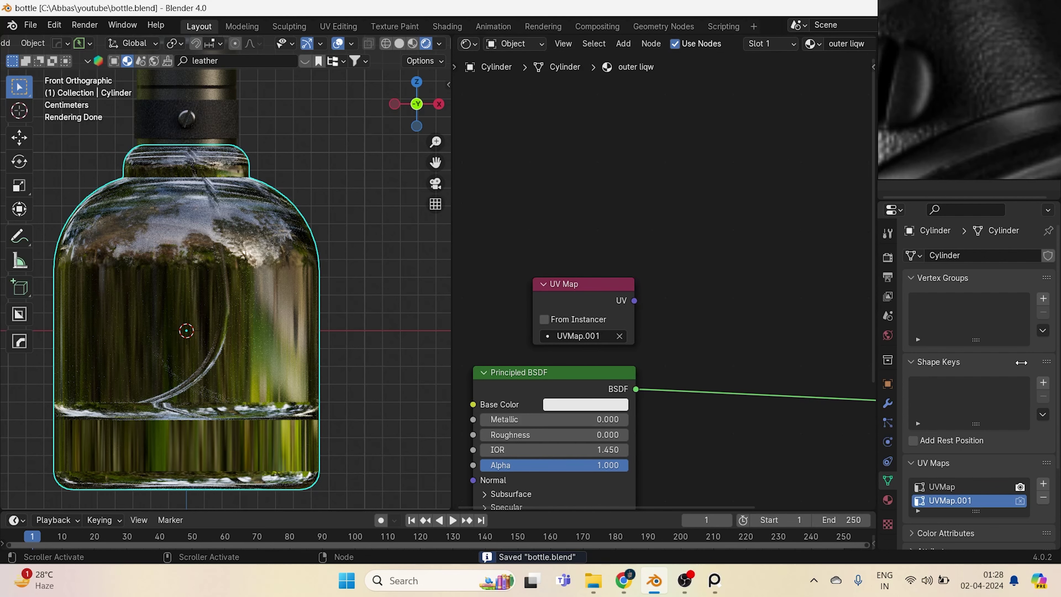
# Check the bottle lettering in the reference photo and bring the "bottega ottle uv" image from the youtube folder into the node graph.
pyautogui.scroll(-3, 834, 351)
pyautogui.moveTo(830, 352); pyautogui.dragTo(753, 374, button='middle')
pyautogui.scroll(-6, 913, 161)
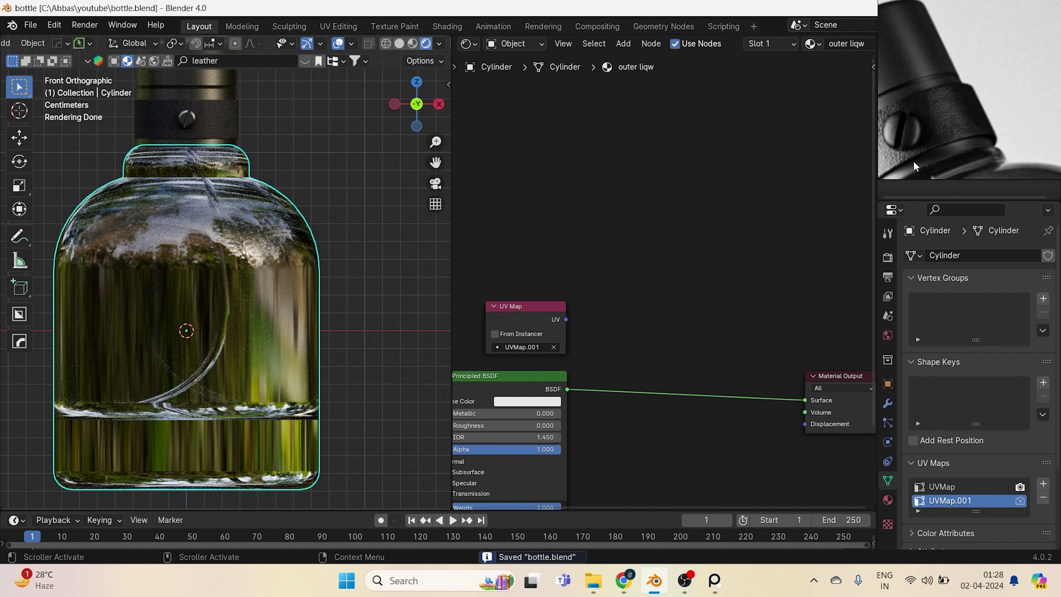
pyautogui.moveTo(940, 147); pyautogui.dragTo(928, 138, button='middle')
pyautogui.scroll(-3, 934, 117)
pyautogui.scroll(3, 940, 98)
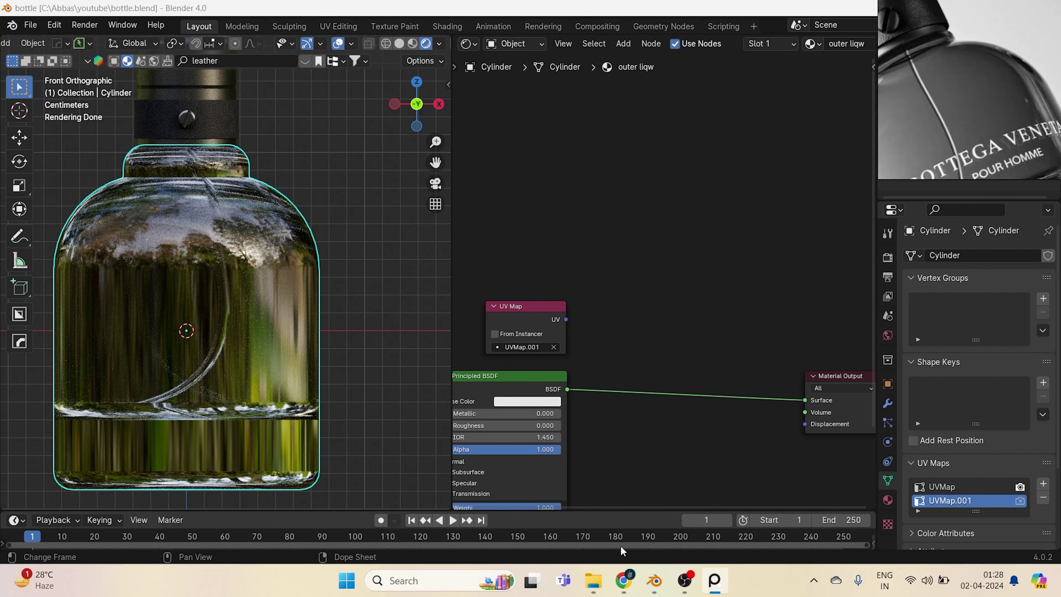
pyautogui.moveTo(600, 571)
pyautogui.click(537, 519)
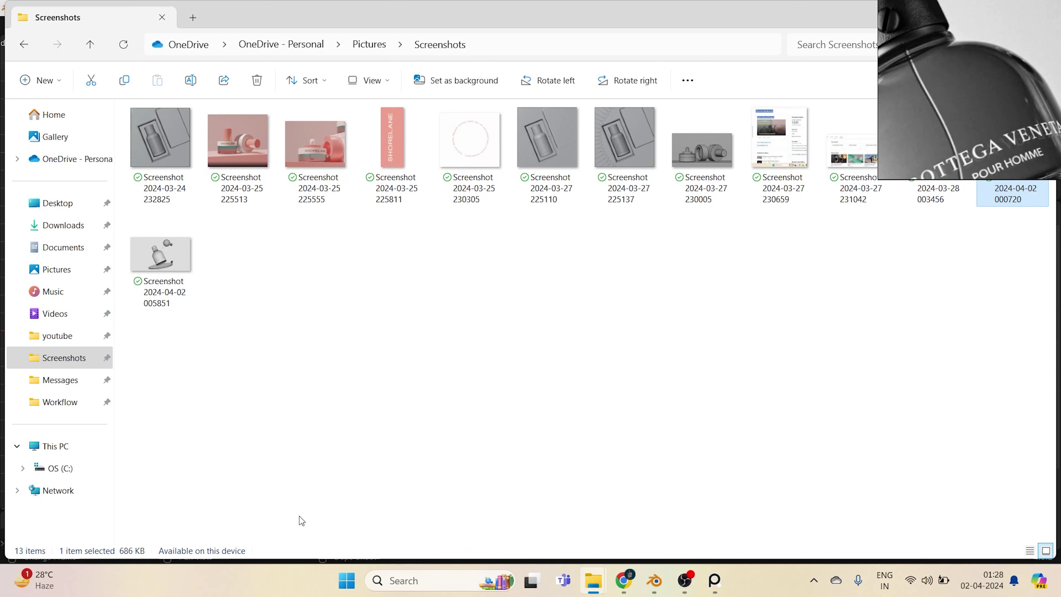
pyautogui.click(57, 336)
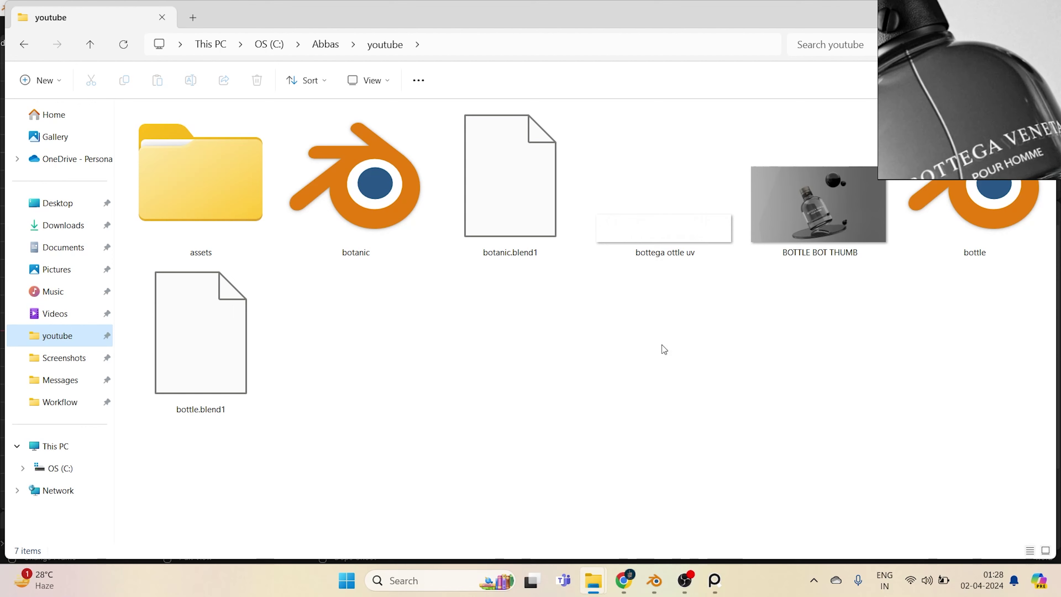
pyautogui.click(608, 217)
pyautogui.hotkey('alt', 'Tab')
pyautogui.moveTo(565, 218); pyautogui.dragTo(616, 233)
pyautogui.scroll(2, 604, 372)
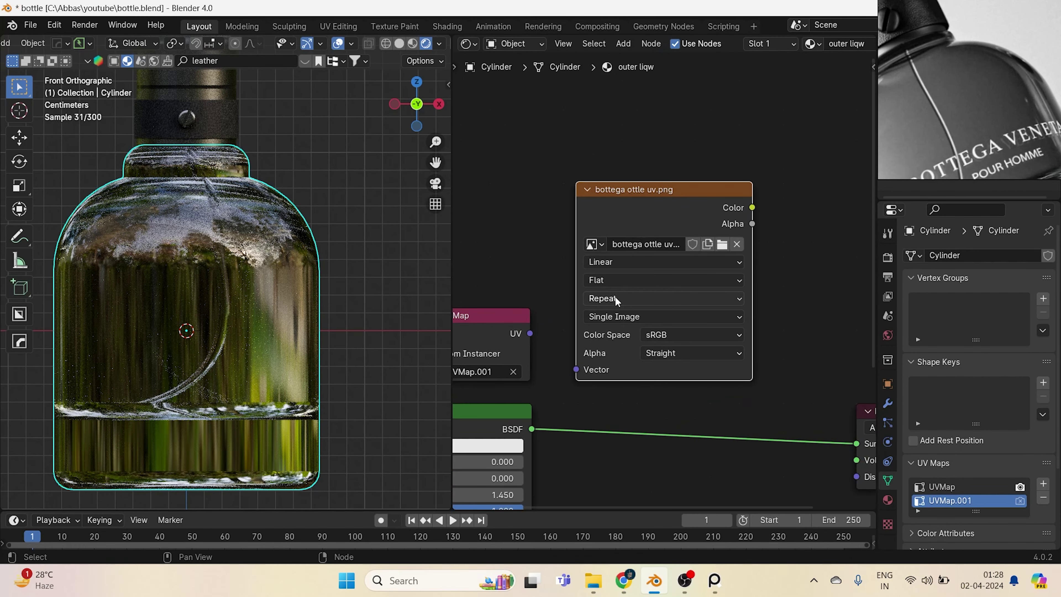
# Set the logo image texture's extension to Clip and feed its Vector input from the UV Map node.
pyautogui.click(615, 296)
pyautogui.click(598, 366)
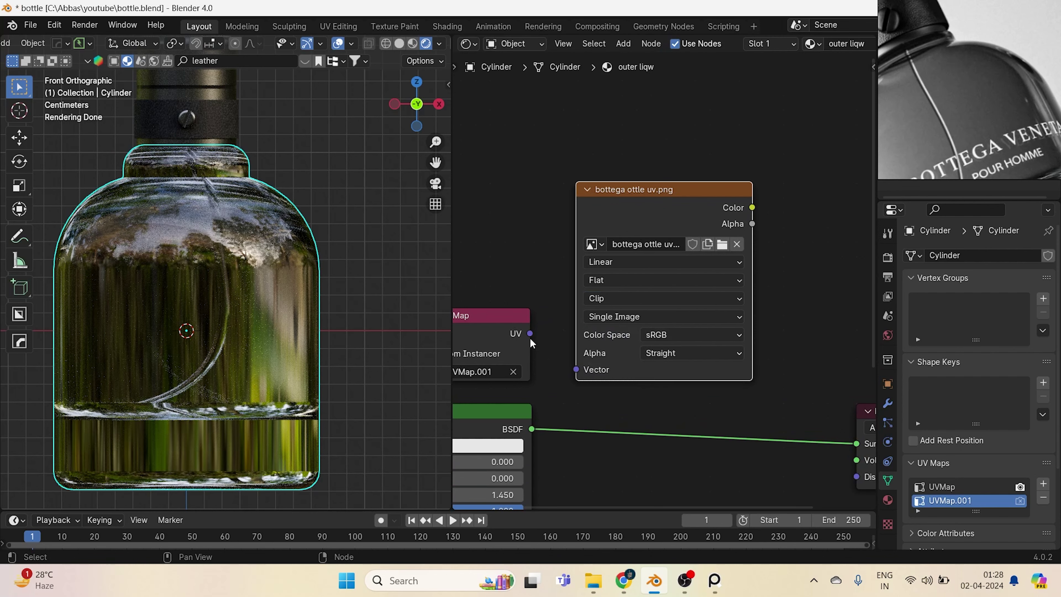
pyautogui.moveTo(577, 376); pyautogui.dragTo(576, 370)
# Move the Material Output node farther away and add a Glossy BSDF node beside the logo image texture.
pyautogui.scroll(-4, 585, 368)
pyautogui.moveTo(823, 362); pyautogui.dragTo(596, 339, button='middle')
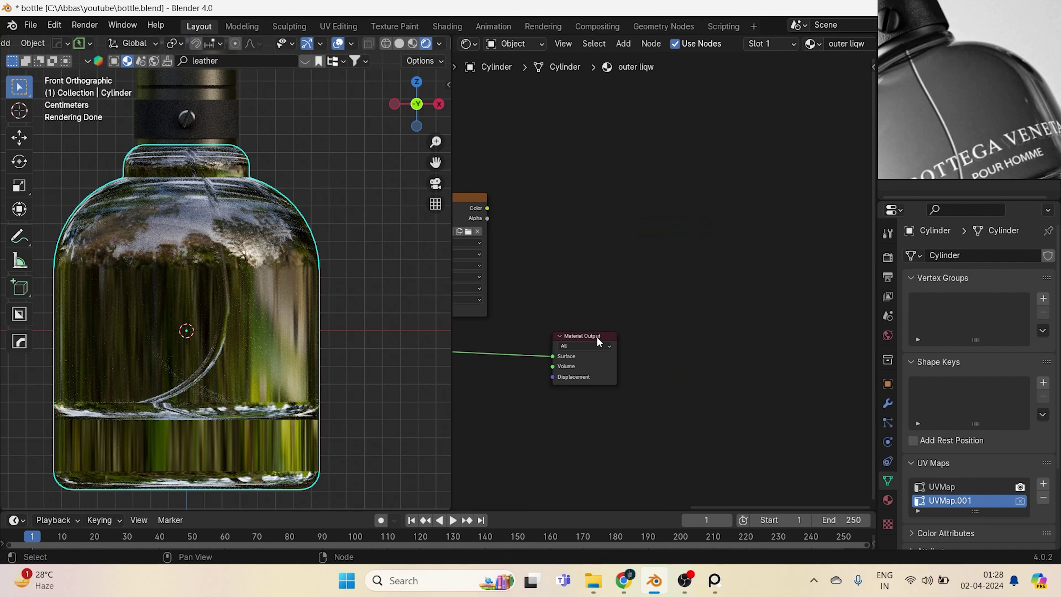
pyautogui.scroll(2, 775, 361)
pyautogui.hotkey('shift', 'a')
pyautogui.write('glos')
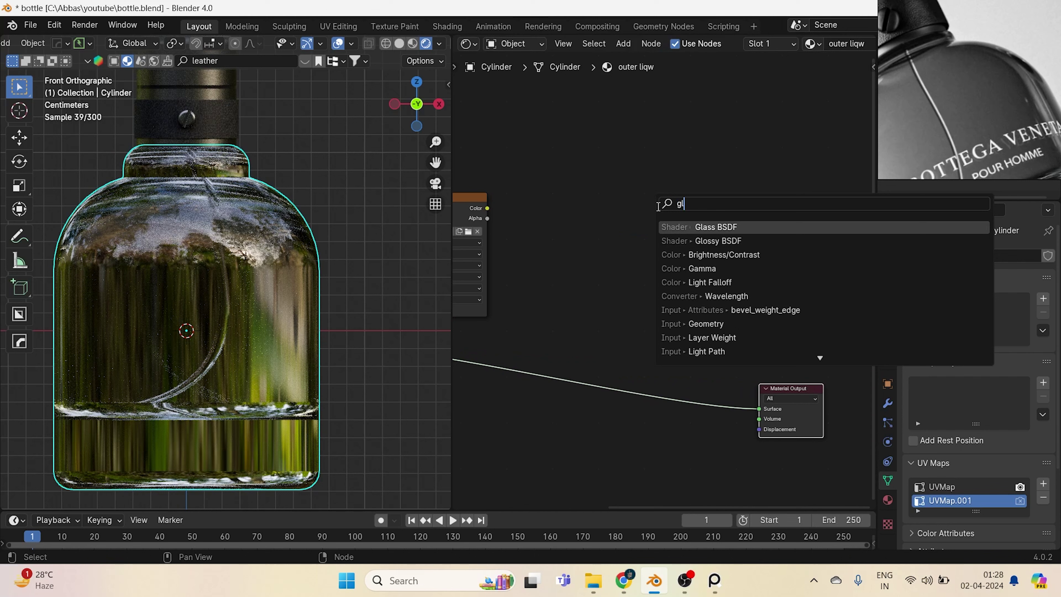
pyautogui.press('Return')
pyautogui.click(592, 201)
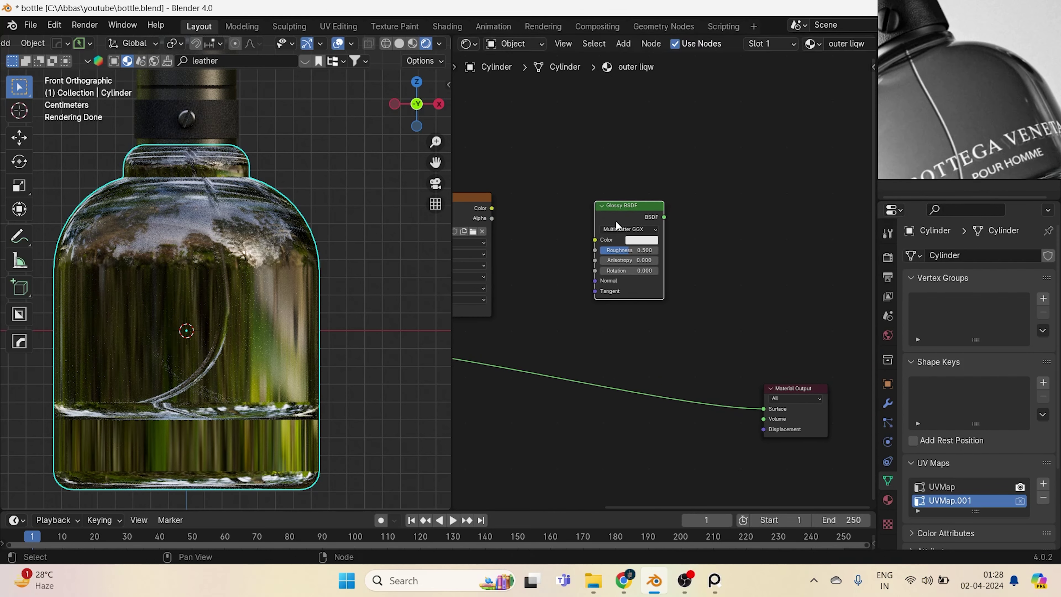
pyautogui.moveTo(612, 217); pyautogui.dragTo(562, 210)
# Insert a Mix Shader before the Material Output and link the Glossy BSDF to its second shader input.
pyautogui.hotkey('shift', 'a')
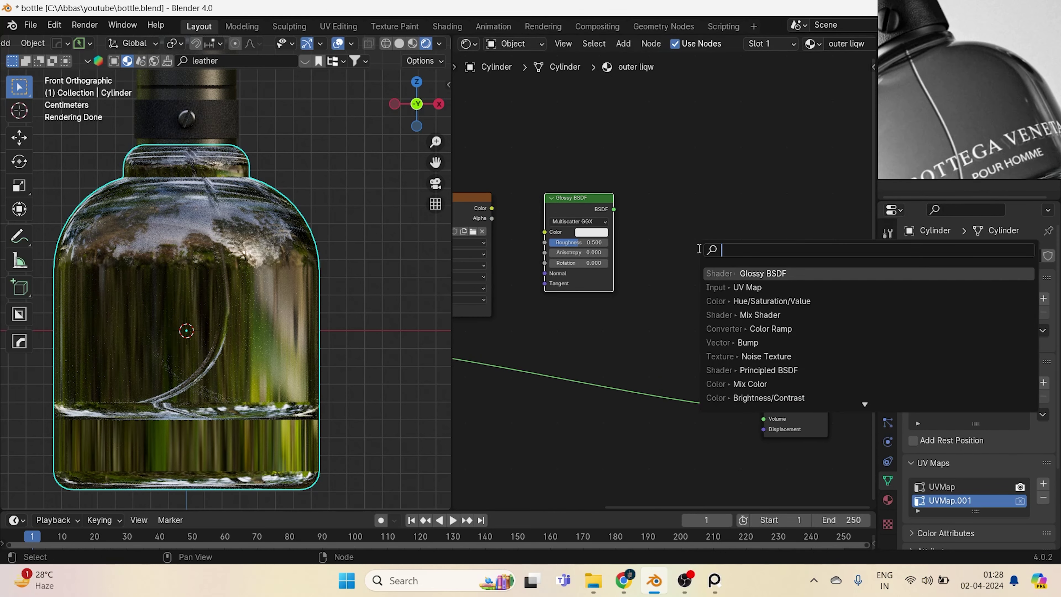
pyautogui.write('mix')
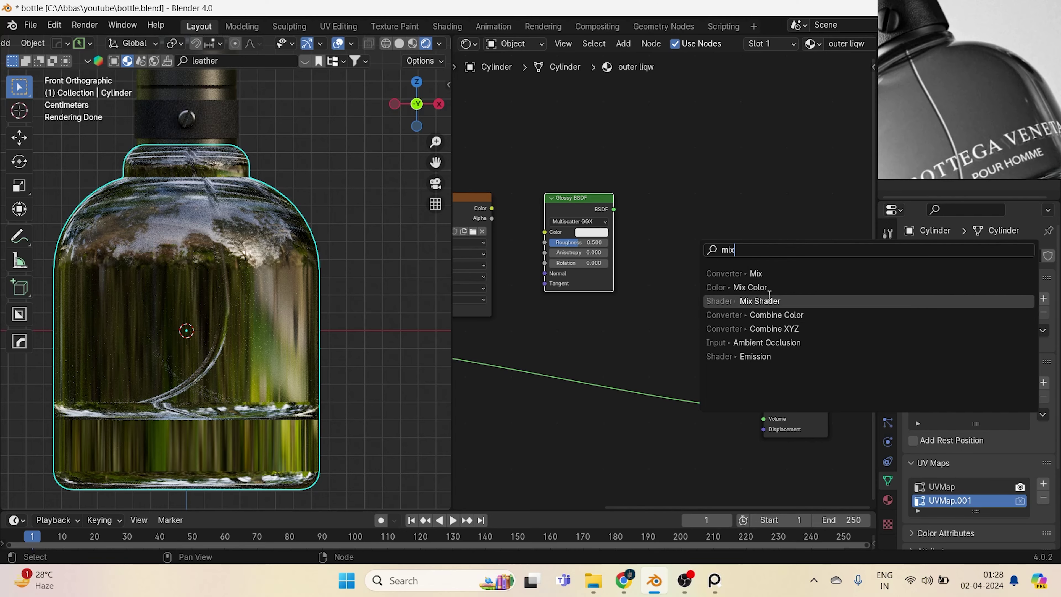
pyautogui.click(771, 301)
pyautogui.click(659, 354)
pyautogui.scroll(1, 481, 410)
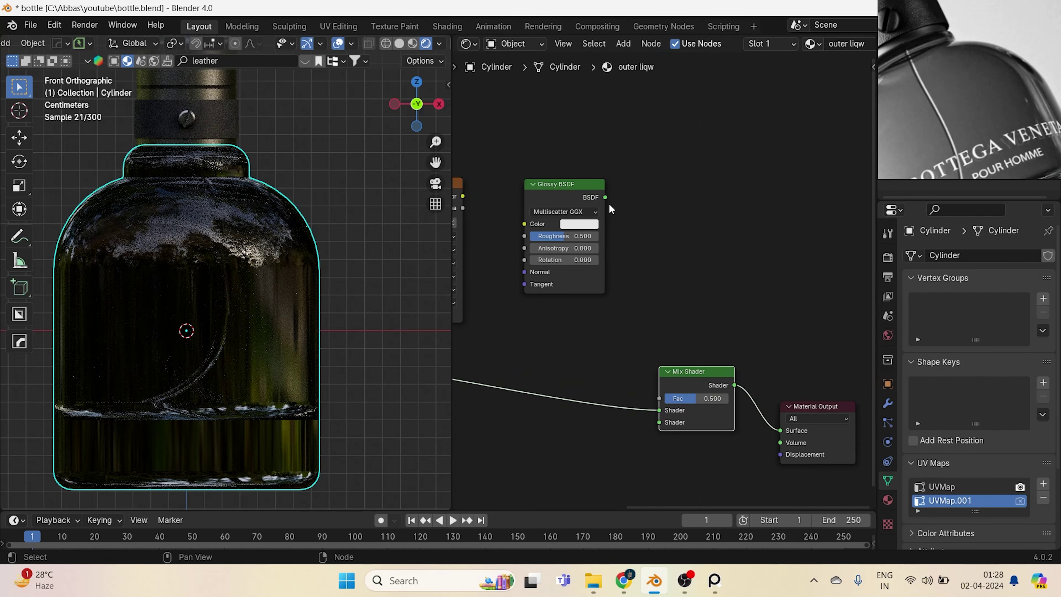
pyautogui.moveTo(661, 434); pyautogui.dragTo(660, 420)
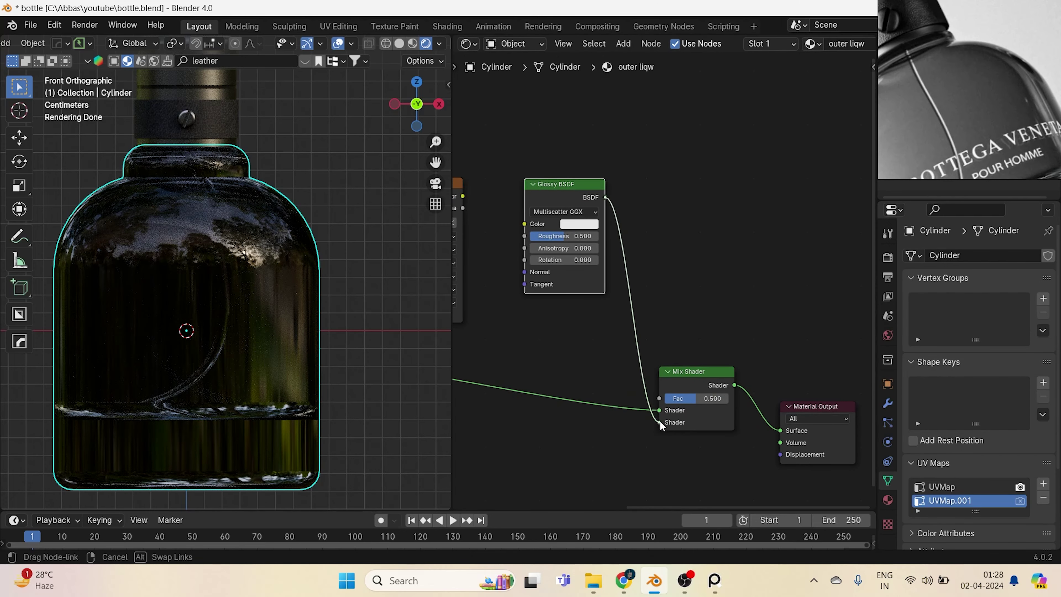
# Link the logo image's Color to the Glossy BSDF color and its Alpha to the Mix Shader's Fac.
pyautogui.scroll(3, 660, 285)
pyautogui.moveTo(499, 200); pyautogui.dragTo(668, 210, button='middle')
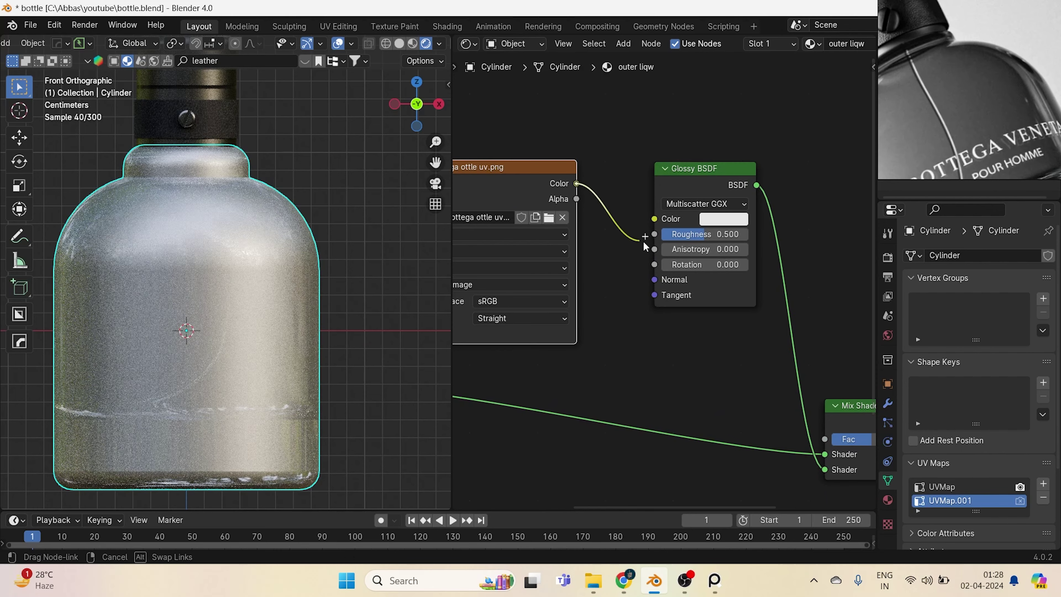
pyautogui.moveTo(643, 241); pyautogui.dragTo(652, 219)
pyautogui.moveTo(577, 206); pyautogui.dragTo(800, 422)
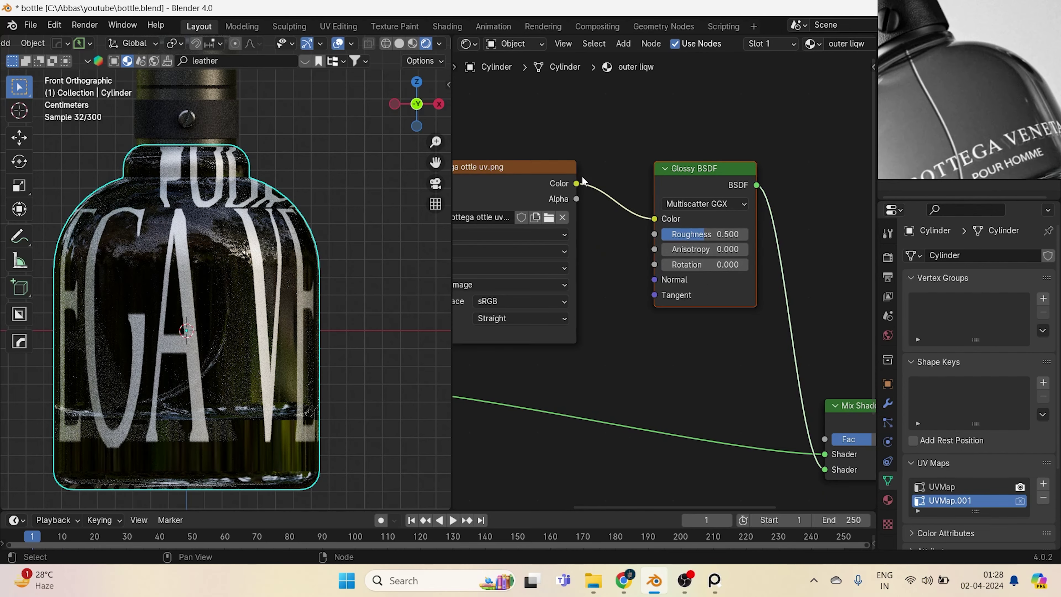
pyautogui.moveTo(576, 199); pyautogui.dragTo(825, 439)
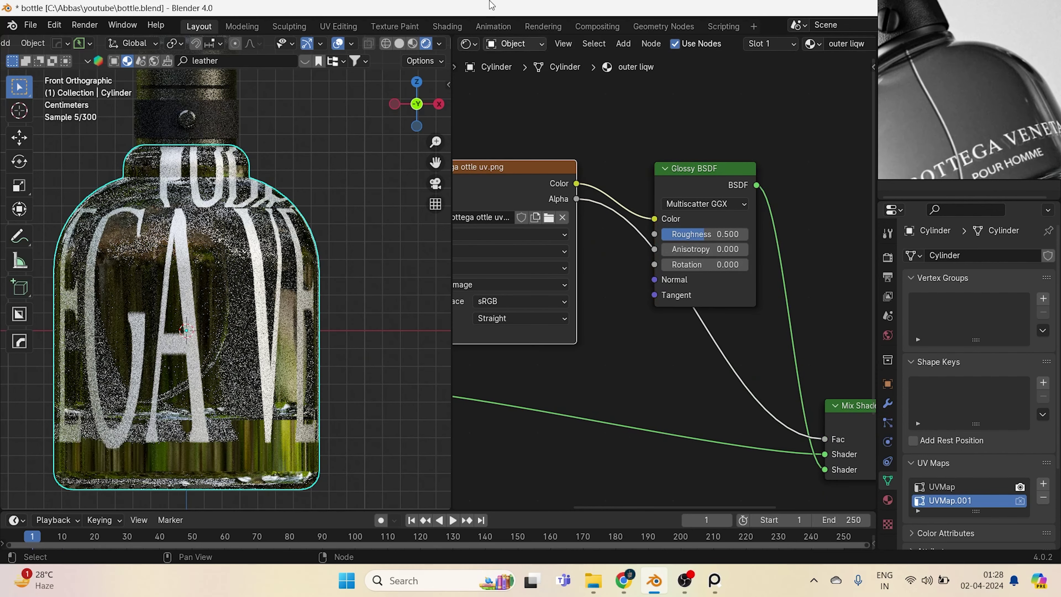
# Switch the node area to the UV Editor, select the entire bottle body mesh, and shift its UVs off the logo image.
pyautogui.click(468, 44)
pyautogui.click(493, 110)
pyautogui.press('Tab')
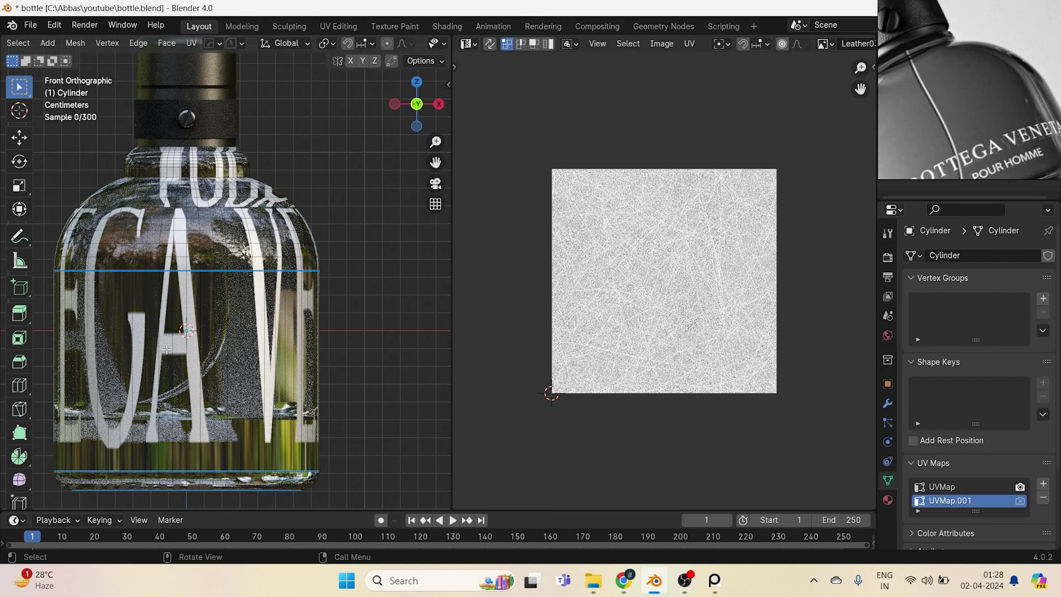
pyautogui.press('a')
pyautogui.press('a')
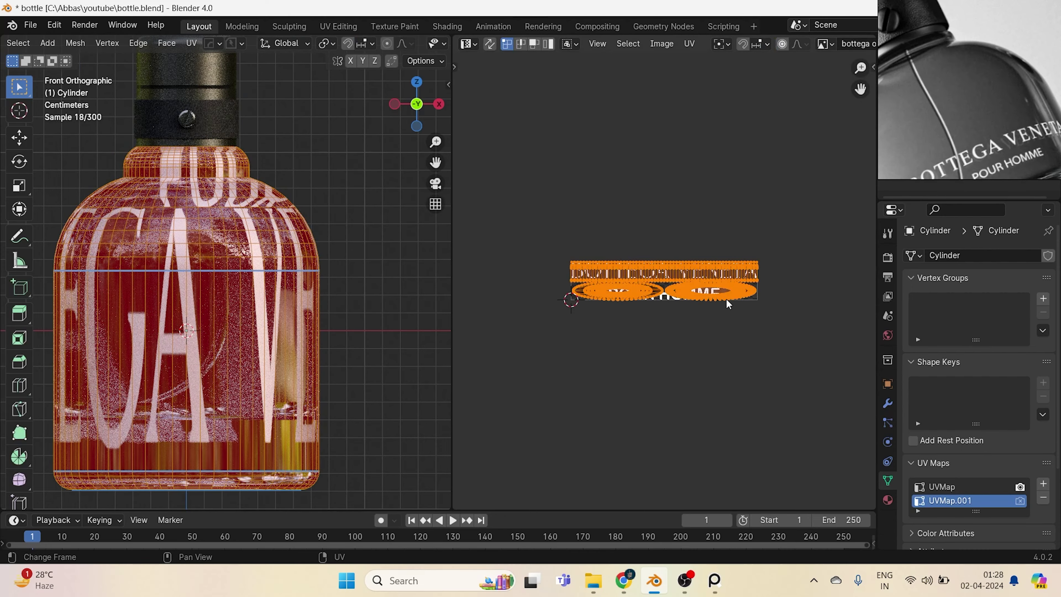
pyautogui.press('Tab')
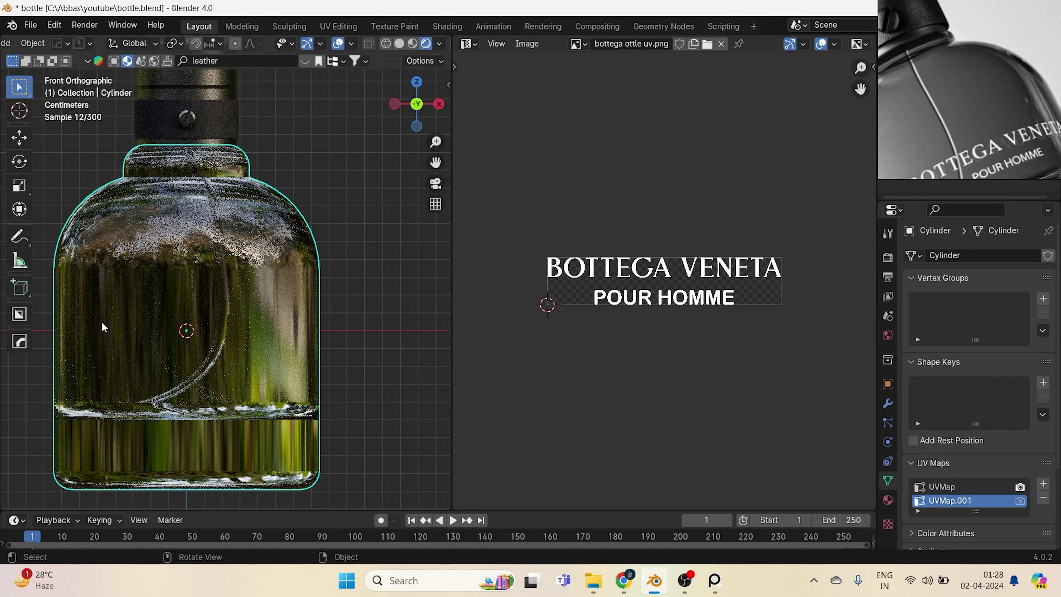
# Add one loop cut around the lower part of the bottle body with a slide factor of 0.470.
pyautogui.press('Tab')
pyautogui.press('Tab')
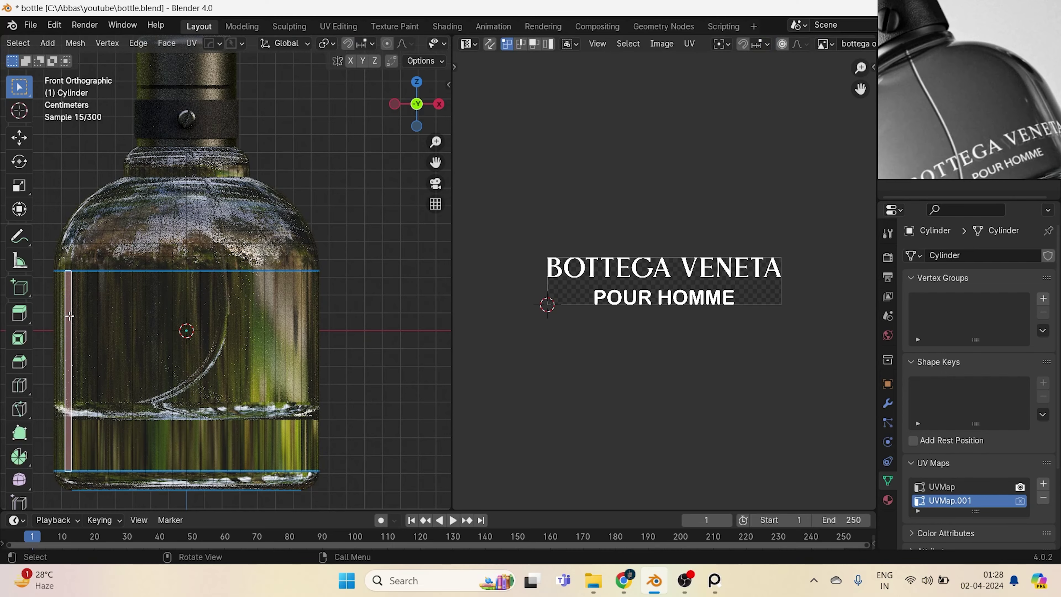
pyautogui.press('Tab')
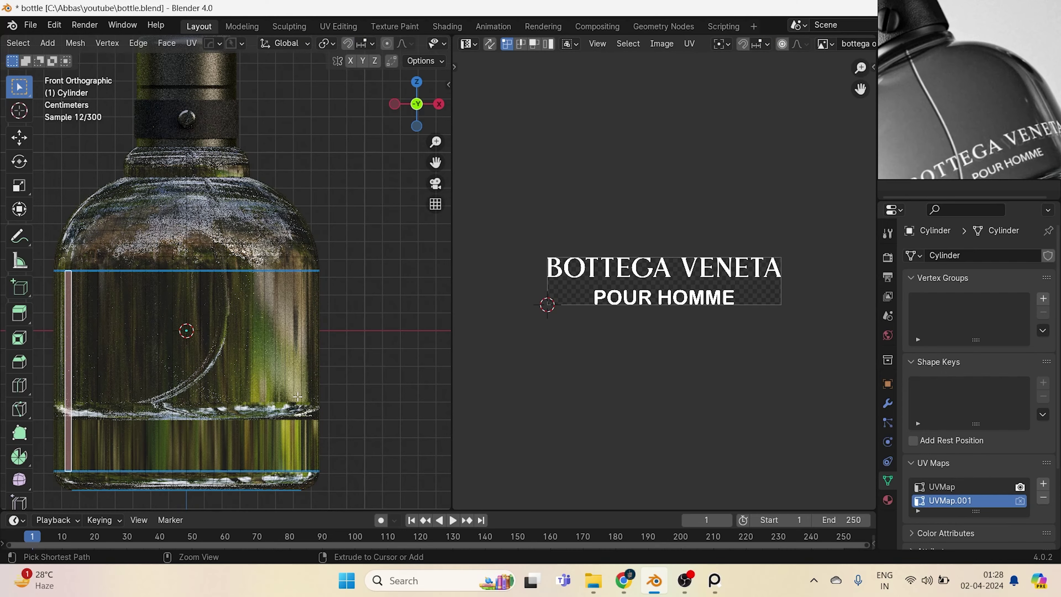
pyautogui.click(297, 396)
pyautogui.click(298, 397)
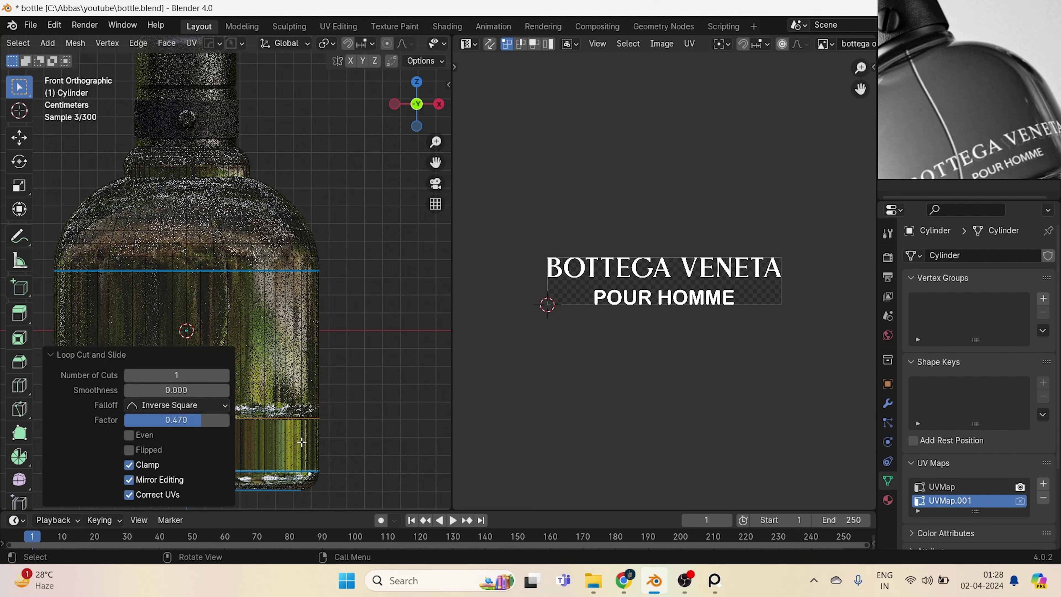
# Select the inner liquid body in wireframe view, return to the rendered front view, and save the file.
pyautogui.press('Tab')
pyautogui.press('z')
pyautogui.click(184, 397)
pyautogui.moveTo(184, 397); pyautogui.dragTo(200, 370, button='middle')
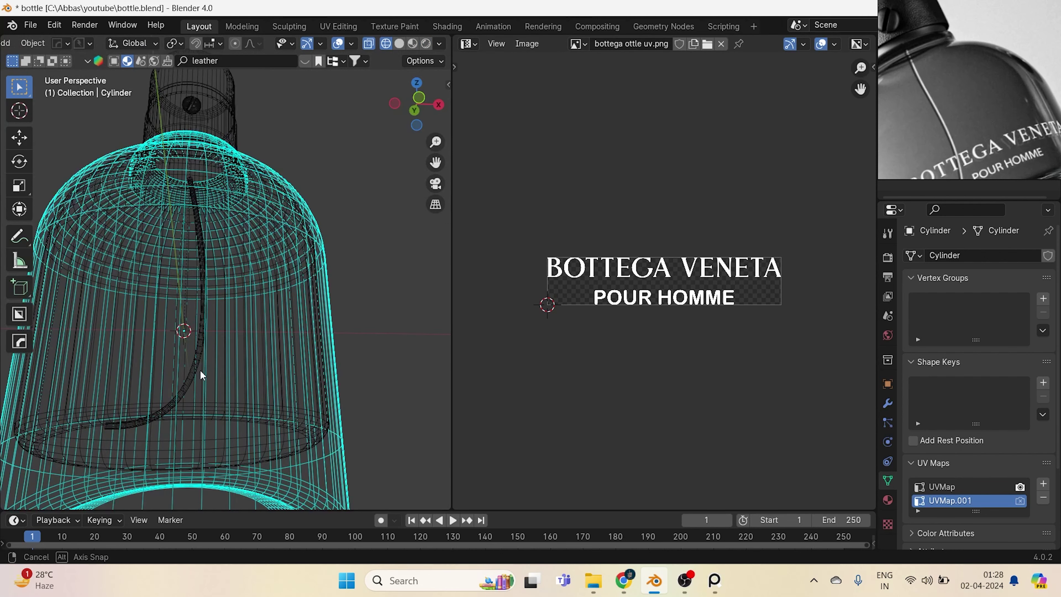
pyautogui.click(228, 423)
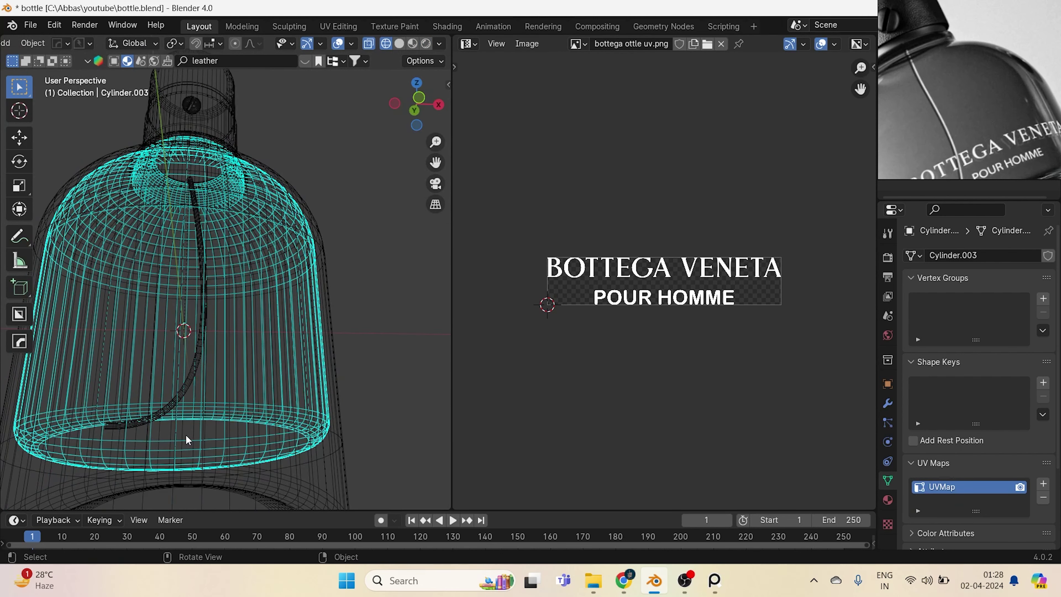
pyautogui.press('z')
pyautogui.click(271, 253)
pyautogui.press('KP_1')
pyautogui.hotkey('ctrl', 's')
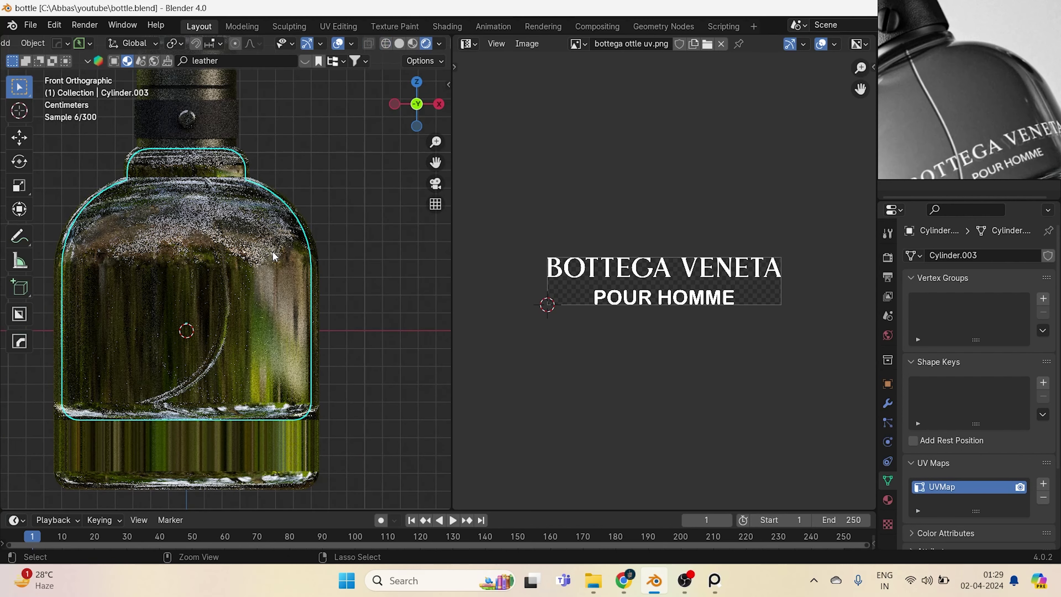
# Flatten the rounded bottom band of the inner liquid body by scaling it along Z, and save the file.
pyautogui.press('z')
pyautogui.click(249, 443)
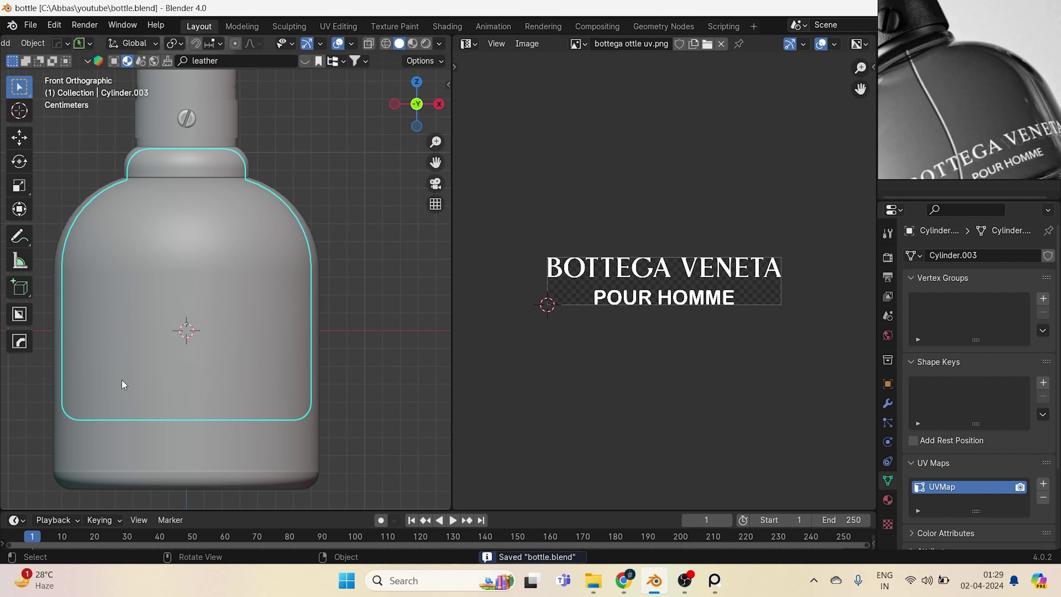
pyautogui.press('z')
pyautogui.click(160, 450)
pyautogui.press('Tab')
pyautogui.keyDown('shift'); pyautogui.moveTo(266, 439); pyautogui.dragTo(289, 360, button='middle'); pyautogui.keyUp('shift')
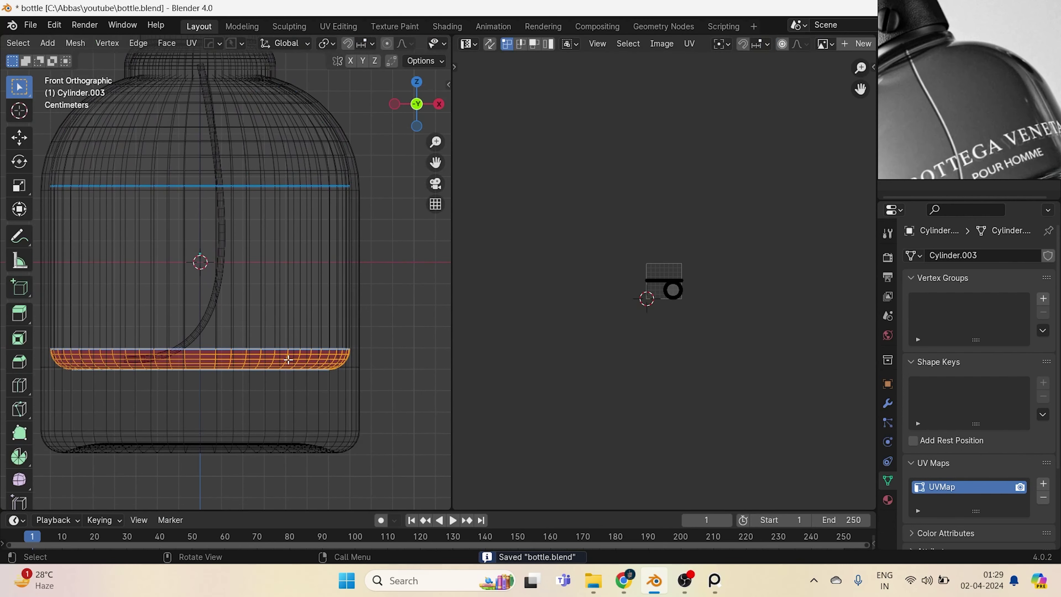
pyautogui.press('s')
pyautogui.press('z')
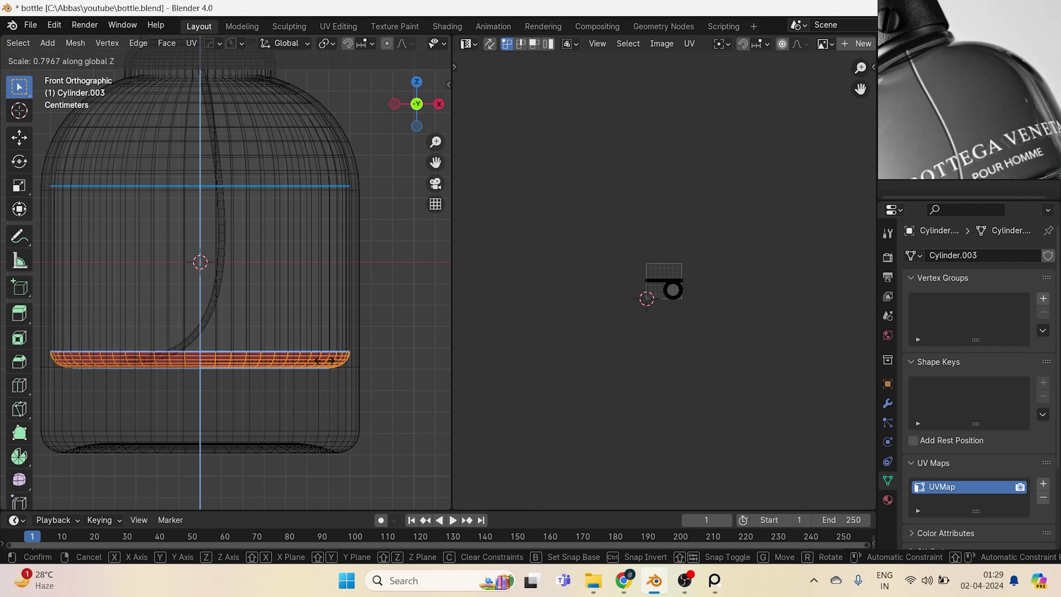
pyautogui.click(258, 341)
pyautogui.press('Tab')
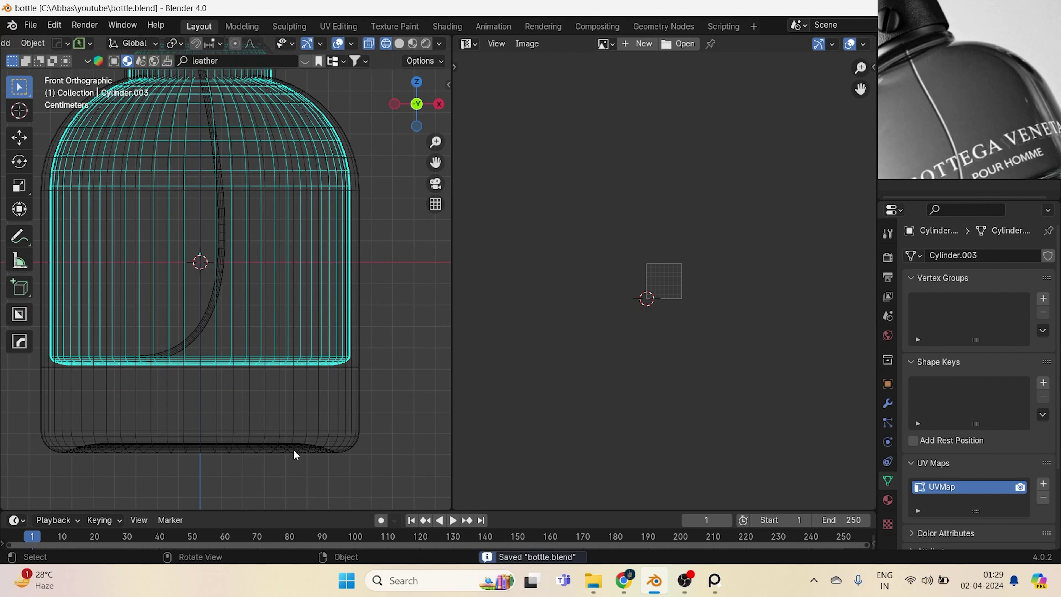
# Return to the rendered front view and turn on the face orientation overlay.
pyautogui.press('z')
pyautogui.click(292, 322)
pyautogui.moveTo(874, 317); pyautogui.dragTo(850, 348, button='middle')
pyautogui.moveTo(278, 395); pyautogui.dragTo(268, 466, button='middle')
pyautogui.scroll(-3, 303, 334)
pyautogui.press('KP_1')
pyautogui.click(351, 44)
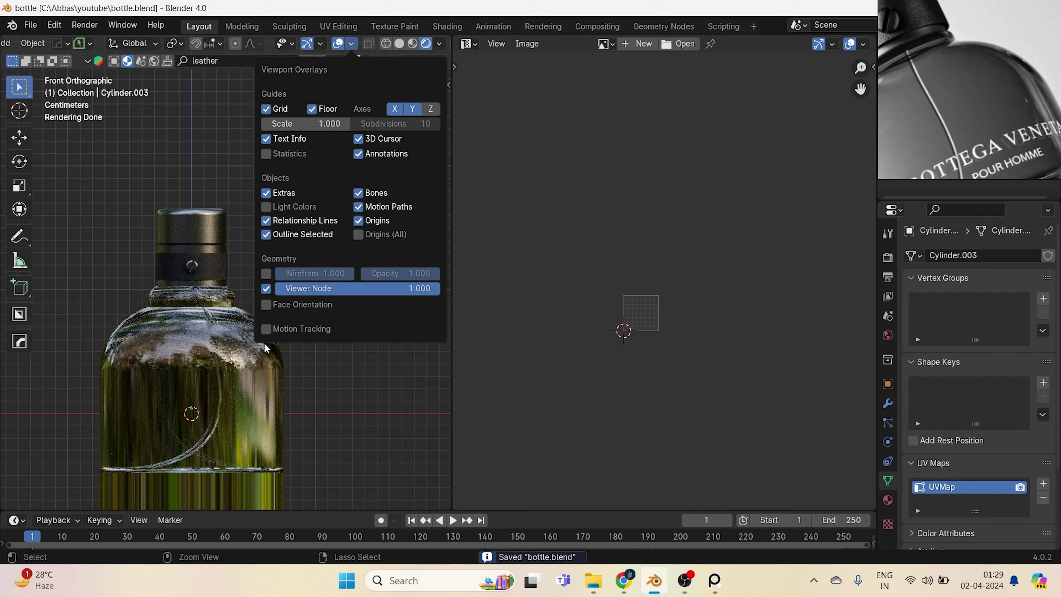
pyautogui.click(266, 305)
# Recalculate the normals of the entire cap mesh so its faces point outward.
pyautogui.click(192, 231)
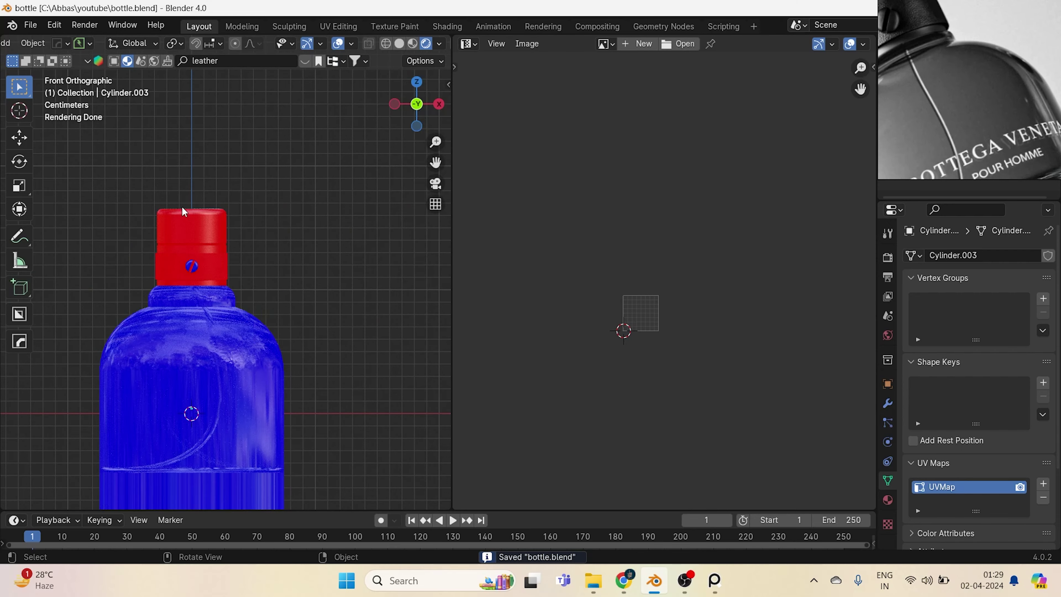
pyautogui.press('Tab')
pyautogui.scroll(3, 192, 231)
pyautogui.press('a')
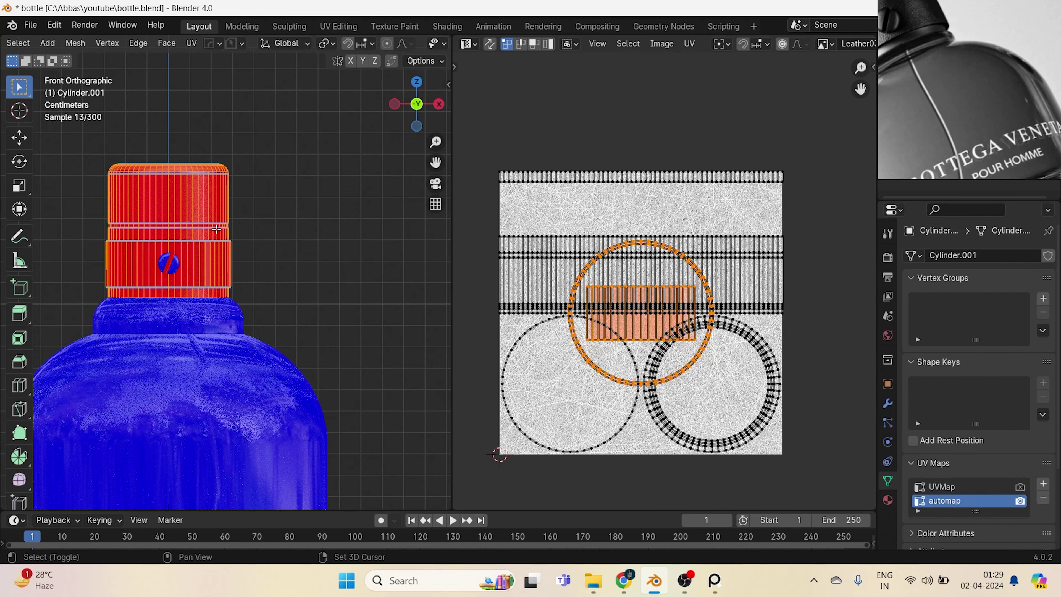
pyautogui.hotkey('shift', 'n')
pyautogui.press('Tab')
pyautogui.press('z')
pyautogui.click(173, 234)
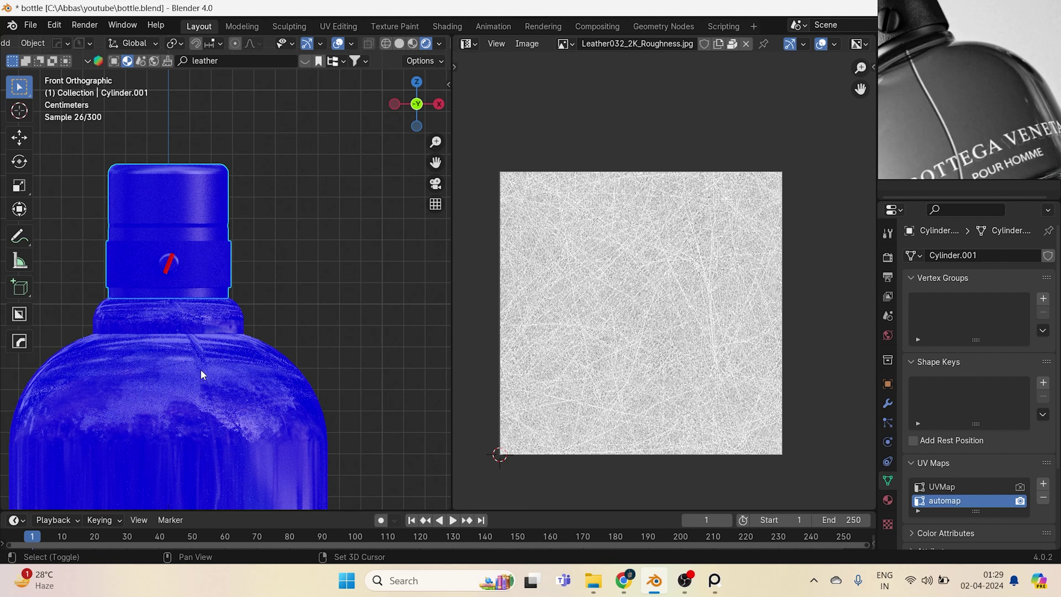
# Turn off the face orientation overlay and save the file.
pyautogui.keyDown('shift'); pyautogui.moveTo(201, 372); pyautogui.dragTo(208, 341, button='middle'); pyautogui.keyUp('shift')
pyautogui.click(351, 43)
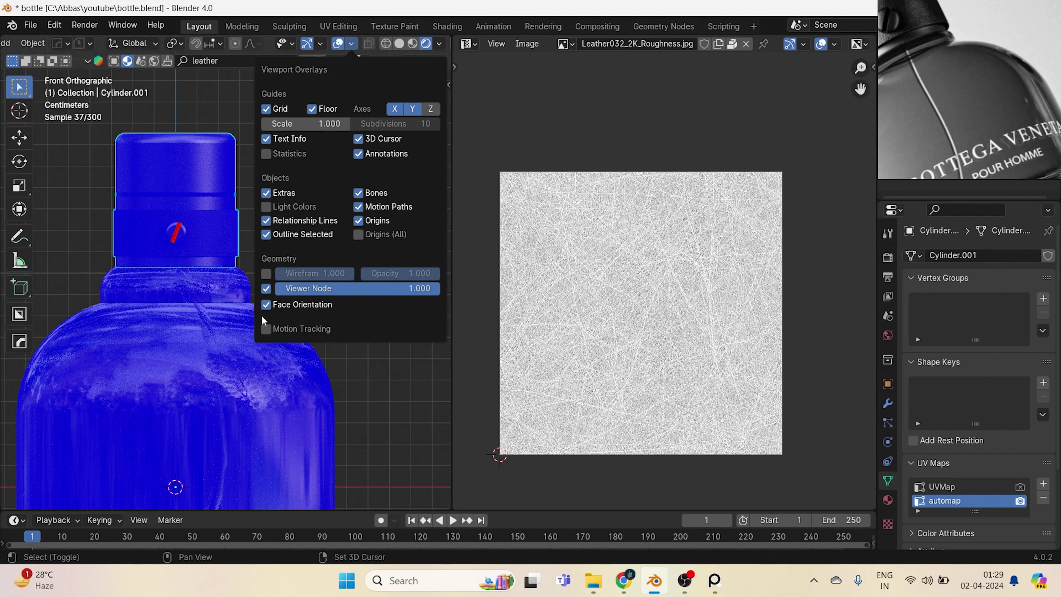
pyautogui.click(267, 304)
pyautogui.keyDown('shift'); pyautogui.moveTo(288, 334); pyautogui.dragTo(280, 205, button='middle'); pyautogui.keyUp('shift')
pyautogui.hotkey('ctrl', 's')
# Select the glass body, open its mesh for editing, and show the BOTTEGA VENETA logo image in the UV Editor.
pyautogui.keyDown('shift'); pyautogui.moveTo(244, 348); pyautogui.dragTo(293, 265, button='middle'); pyautogui.keyUp('shift')
pyautogui.click(272, 255)
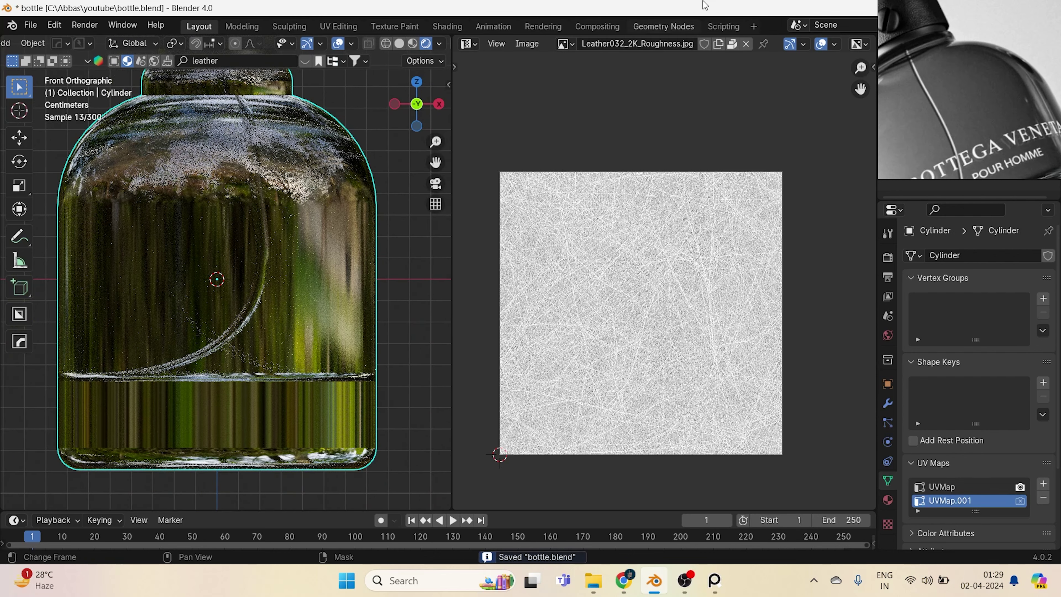
pyautogui.click(891, 503)
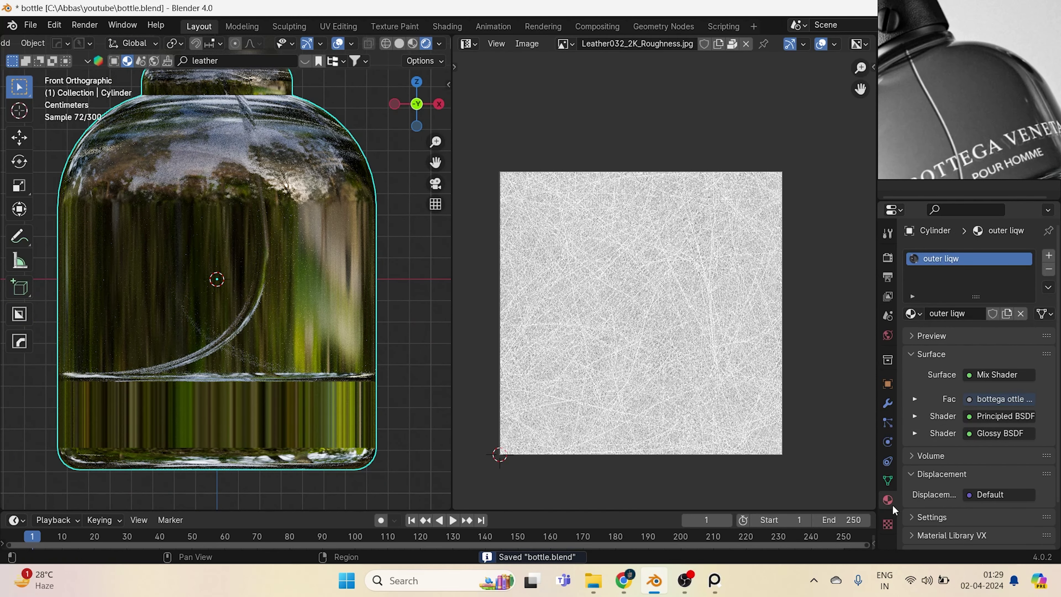
pyautogui.click(466, 43)
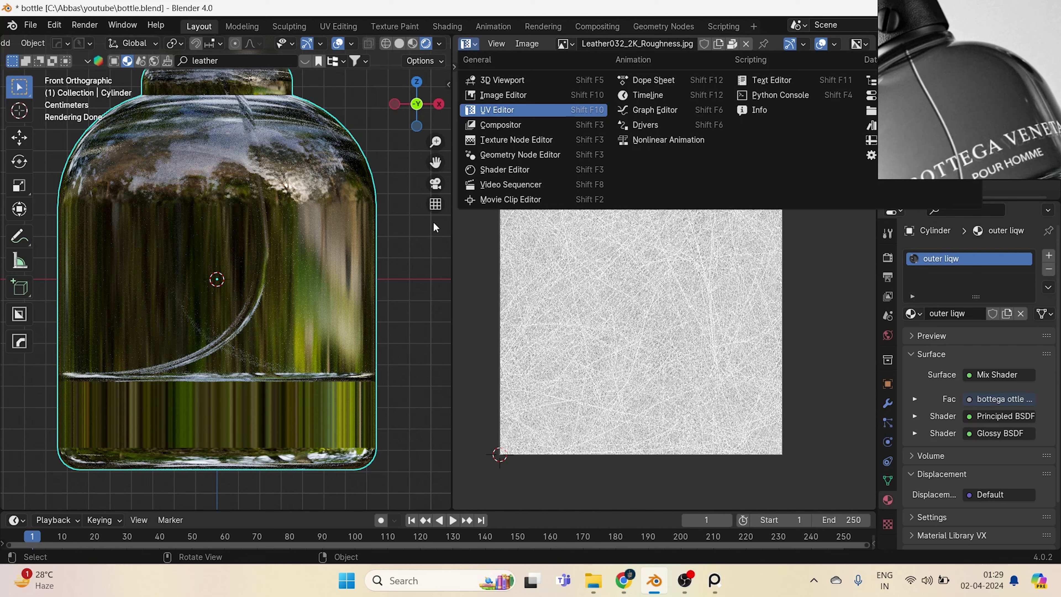
pyautogui.click(476, 45)
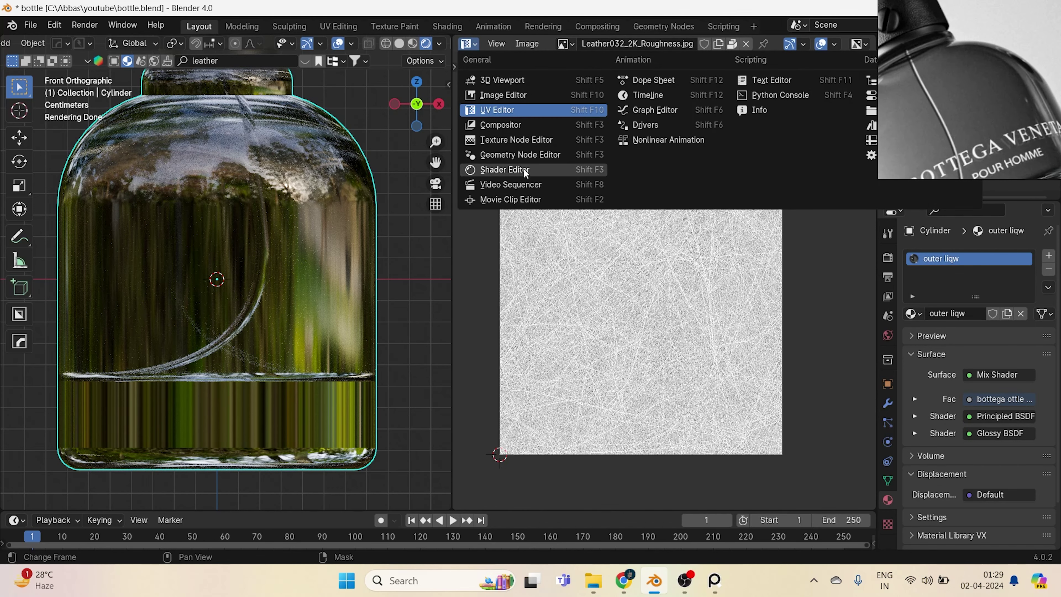
pyautogui.click(506, 170)
pyautogui.press('Tab')
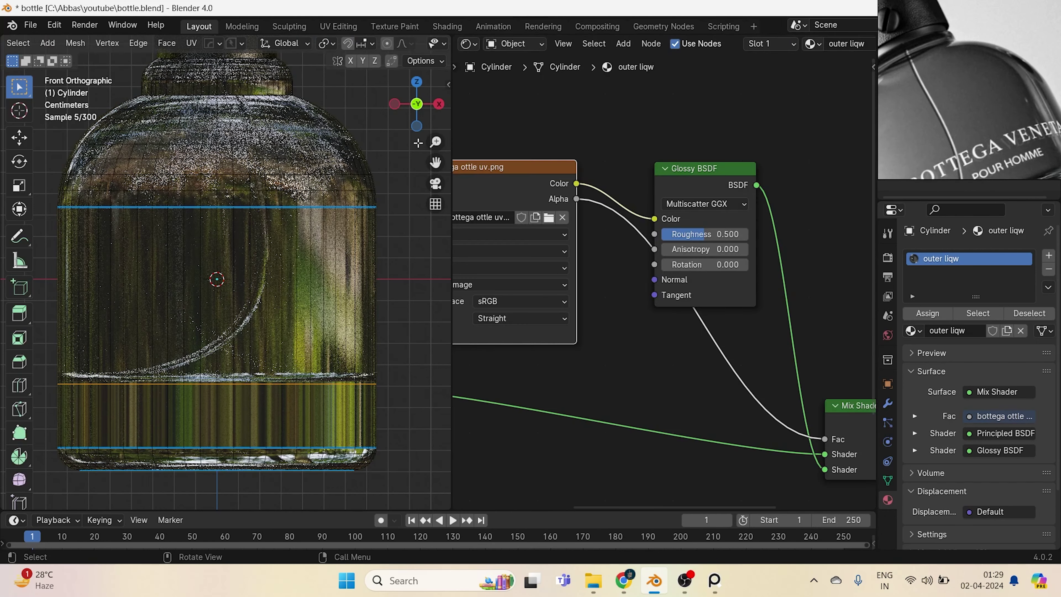
pyautogui.click(467, 43)
pyautogui.click(496, 109)
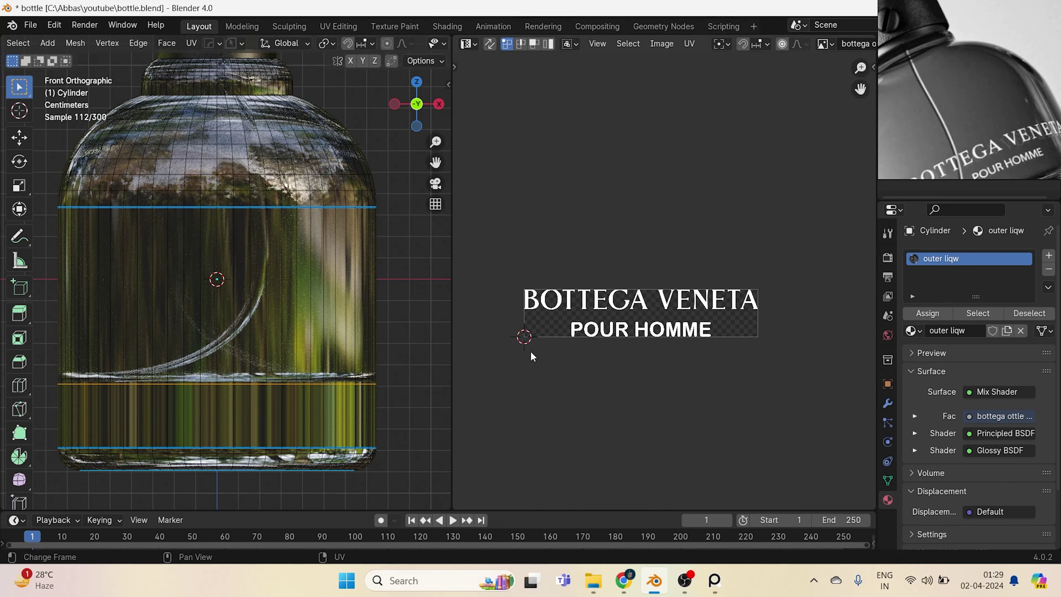
# Select the band of tall faces across the front of the glass body between the shoulder edge and the lower loop.
pyautogui.click(83, 262)
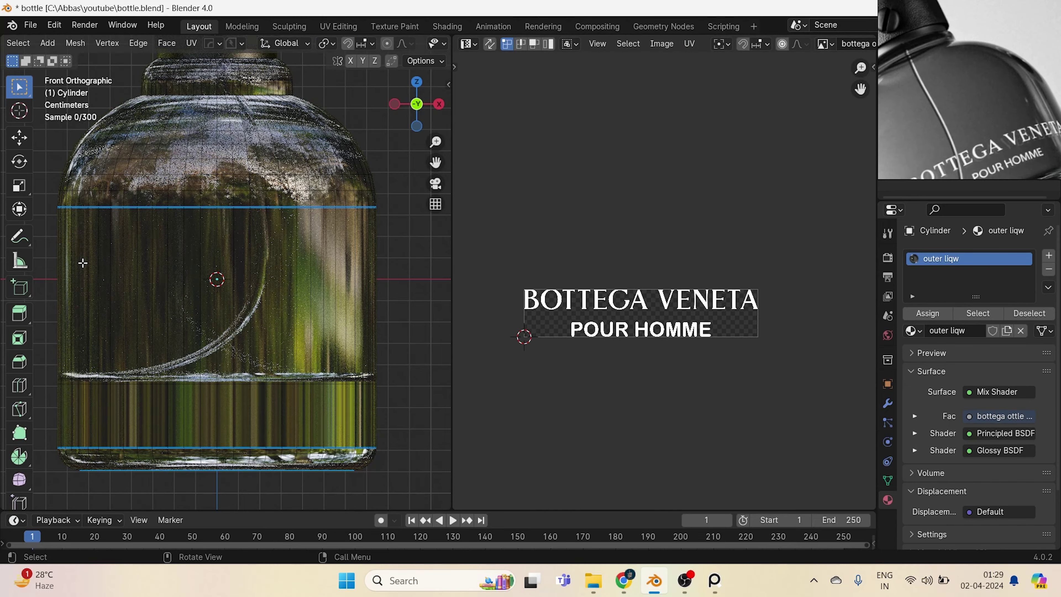
pyautogui.click(83, 262)
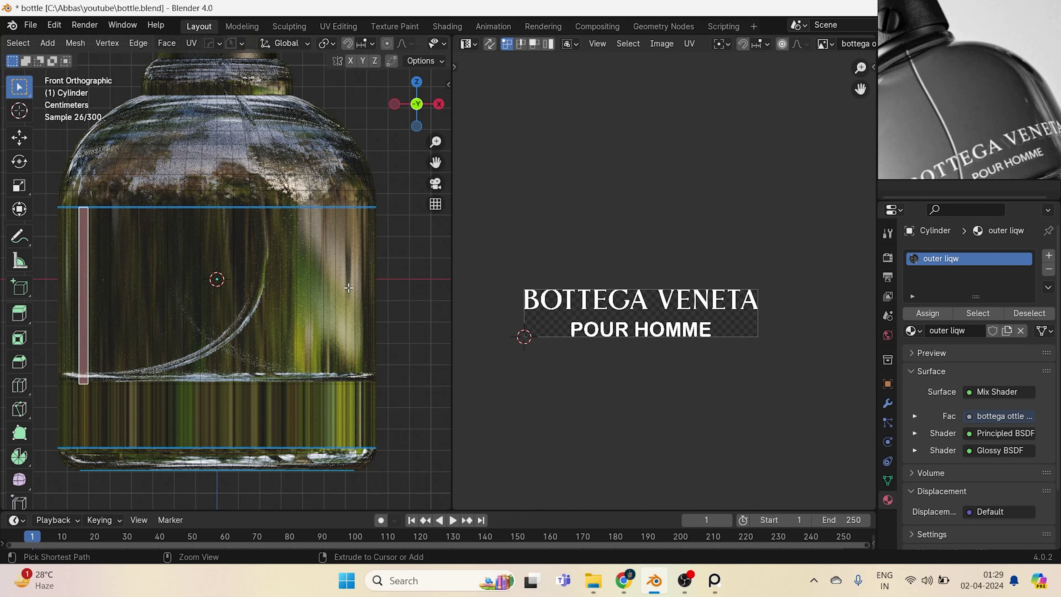
pyautogui.keyDown('ctrl'); pyautogui.click(349, 288); pyautogui.keyUp('ctrl')
# Try a cube projection on the selected front faces.
pyautogui.scroll(-4, 613, 316)
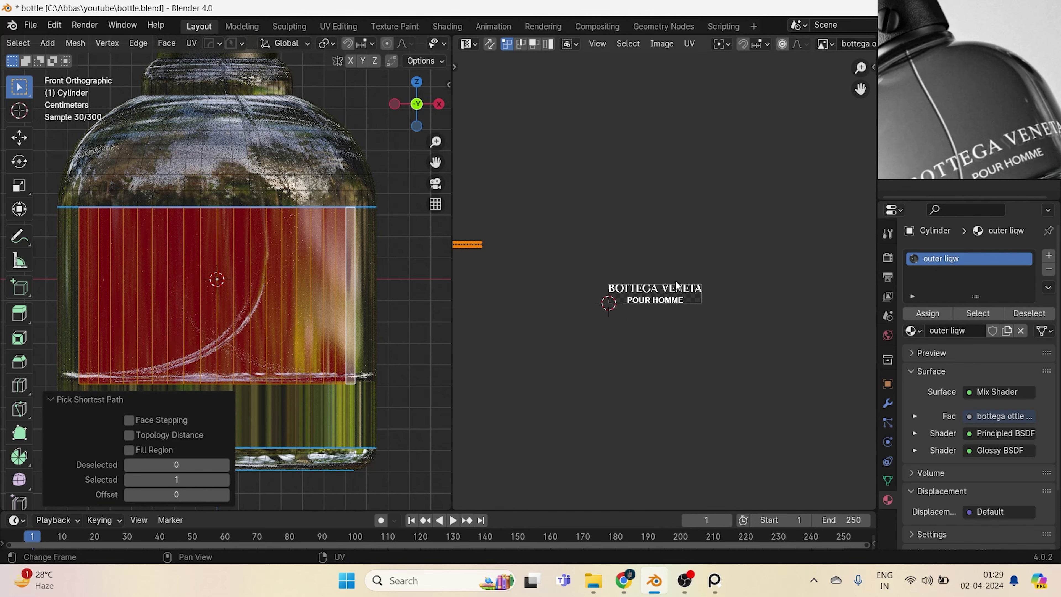
pyautogui.press('u')
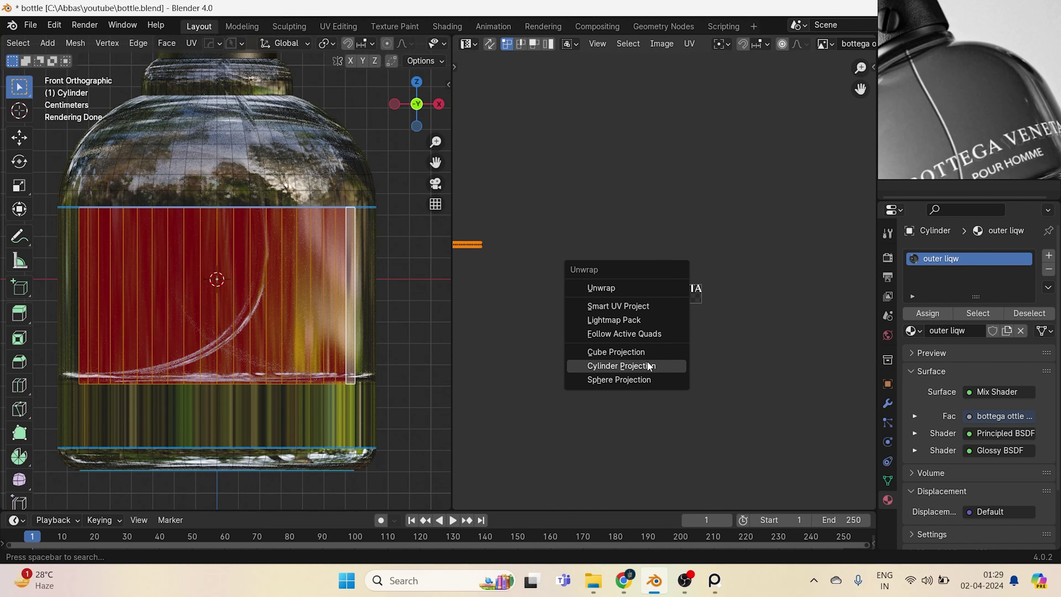
pyautogui.click(649, 353)
pyautogui.press('s')
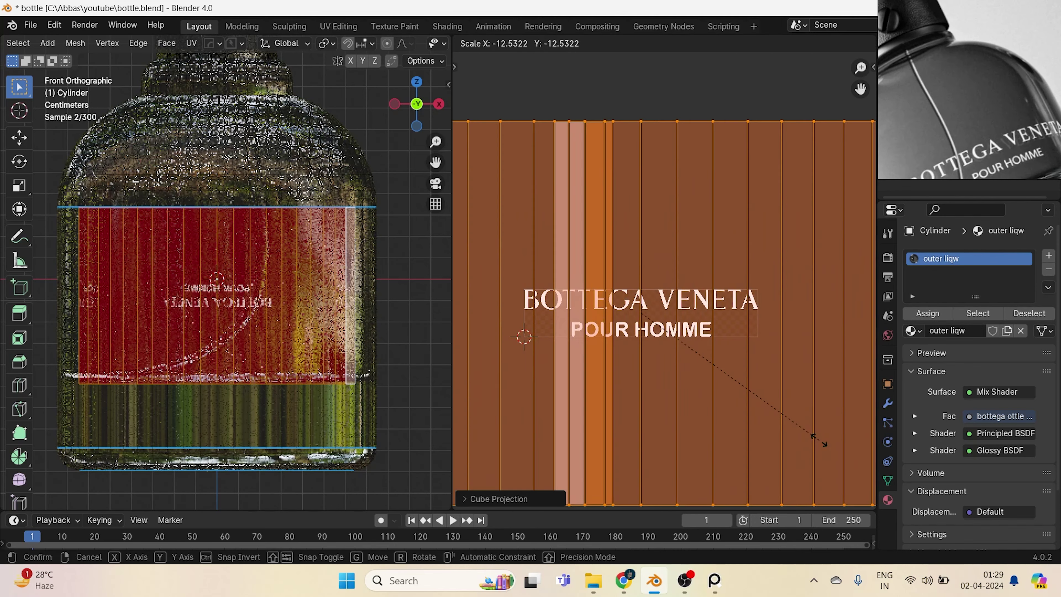
pyautogui.press('Escape')
# Unwrap the selected front faces and scale their UV island up about 4.96 times.
pyautogui.press('u')
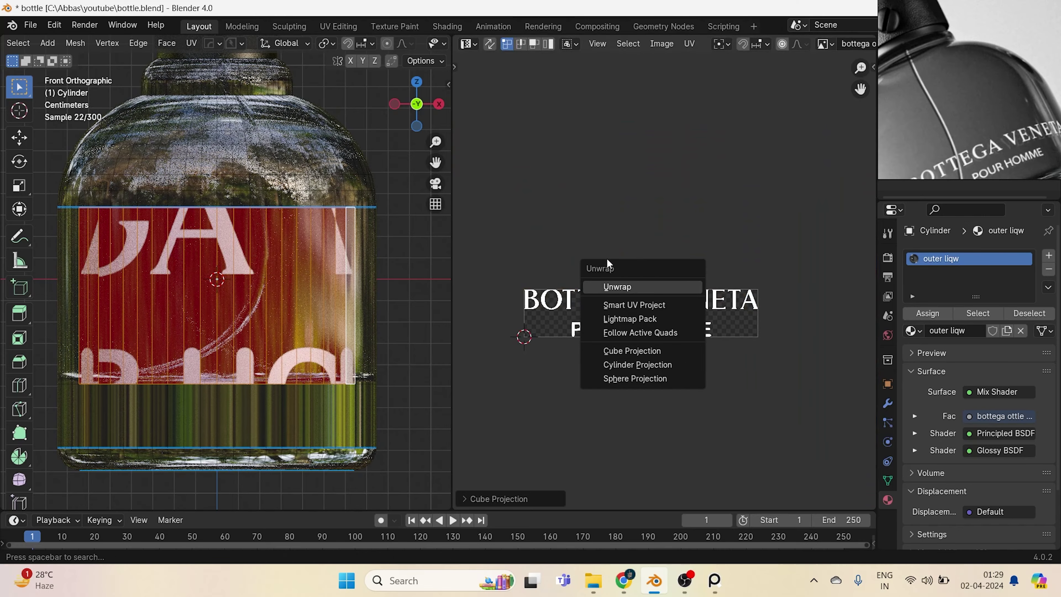
pyautogui.click(614, 287)
pyautogui.press('s')
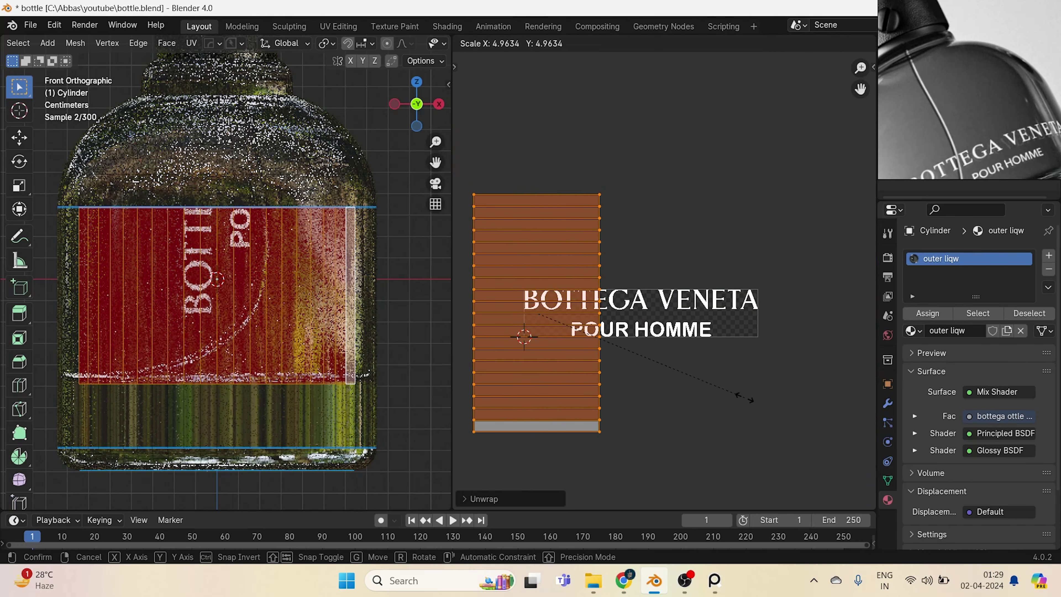
pyautogui.click(745, 398)
# Rotate the front-face UV island by -90 degrees and move it about 0.451 along X to centre it over the logo.
pyautogui.click(729, 378)
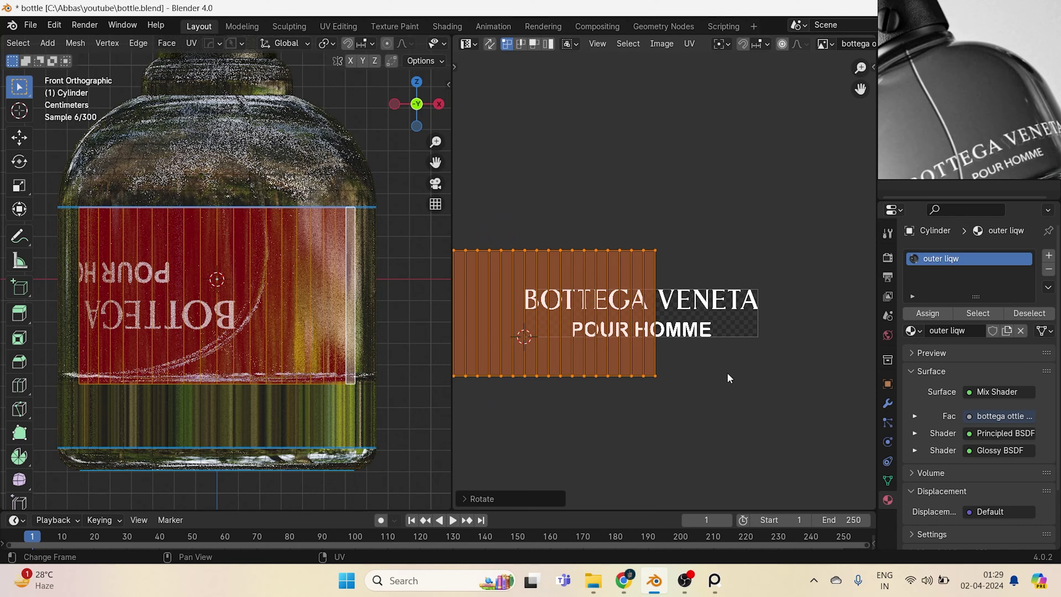
pyautogui.hotkey('ctrl', 'z')
pyautogui.write('r-90')
pyautogui.press('Return')
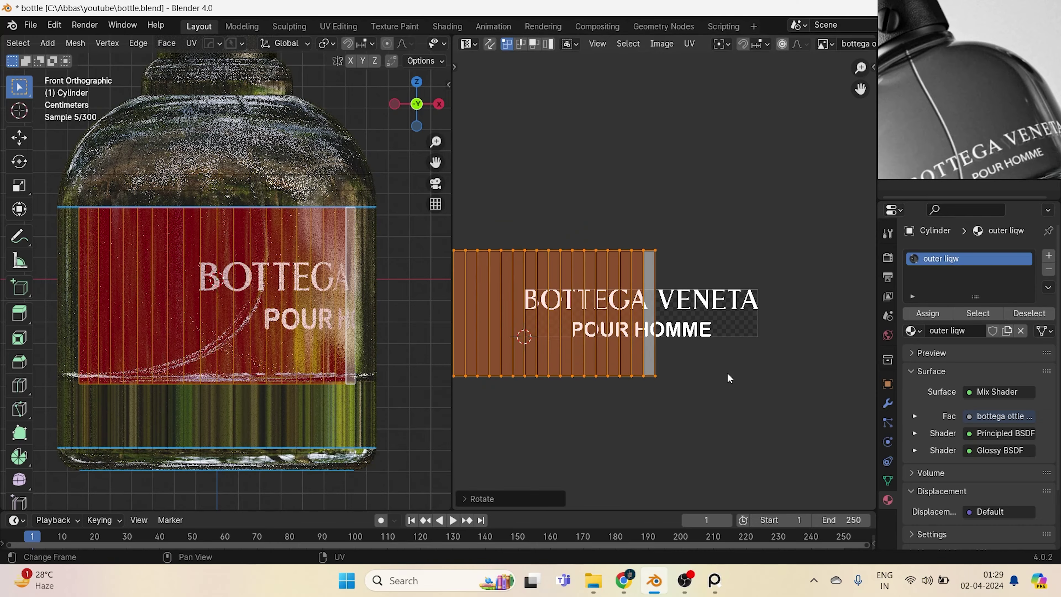
pyautogui.press('g')
pyautogui.press('x')
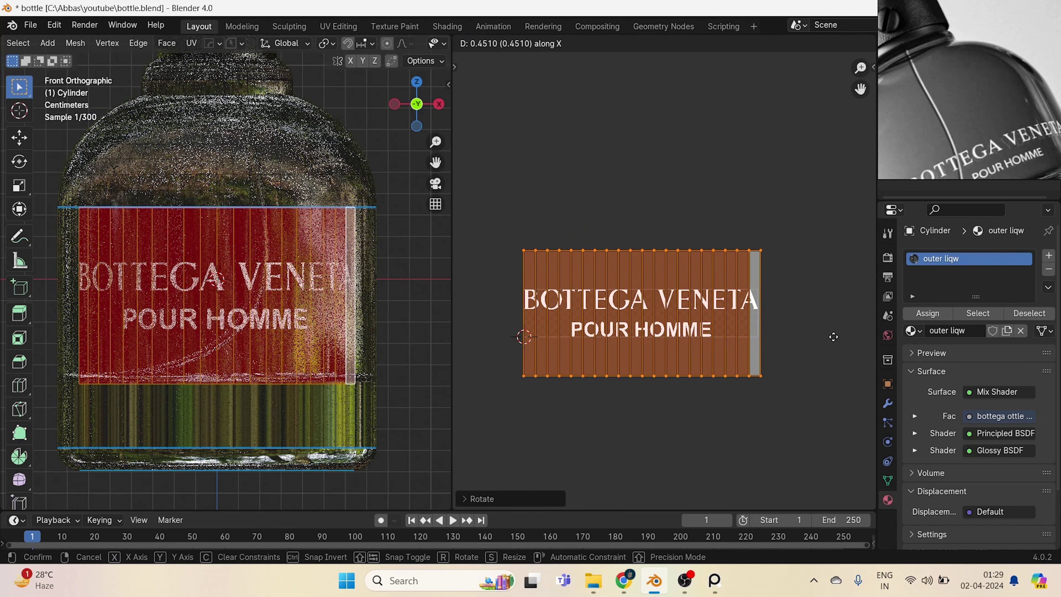
pyautogui.click(834, 337)
# Scale the UV island up slightly so the logo is smaller on the bottle, checking its size against the reference photo.
pyautogui.press('s')
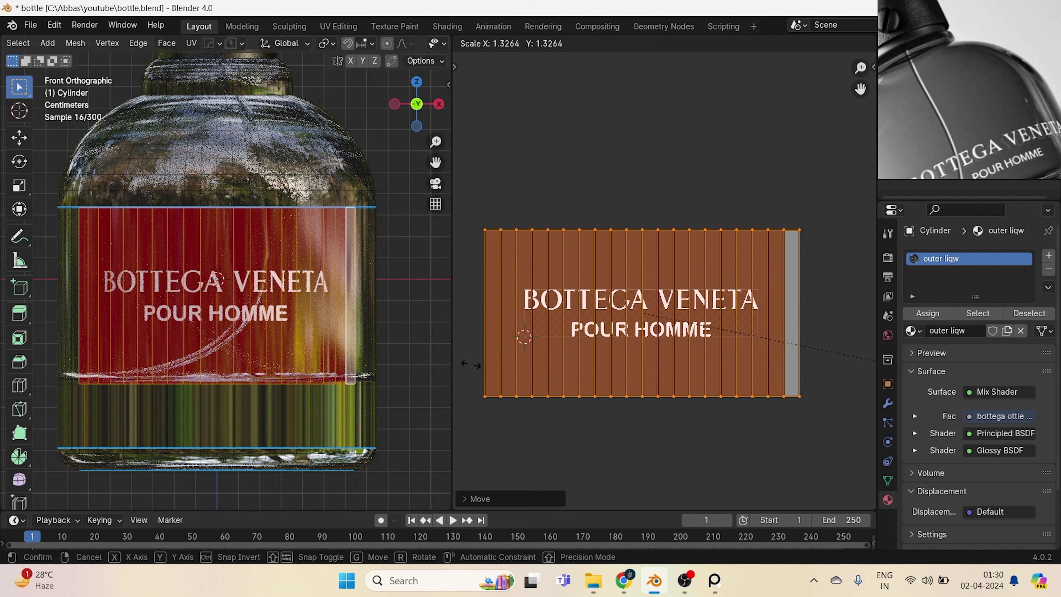
pyautogui.click(485, 360)
pyautogui.scroll(-2, 1019, 131)
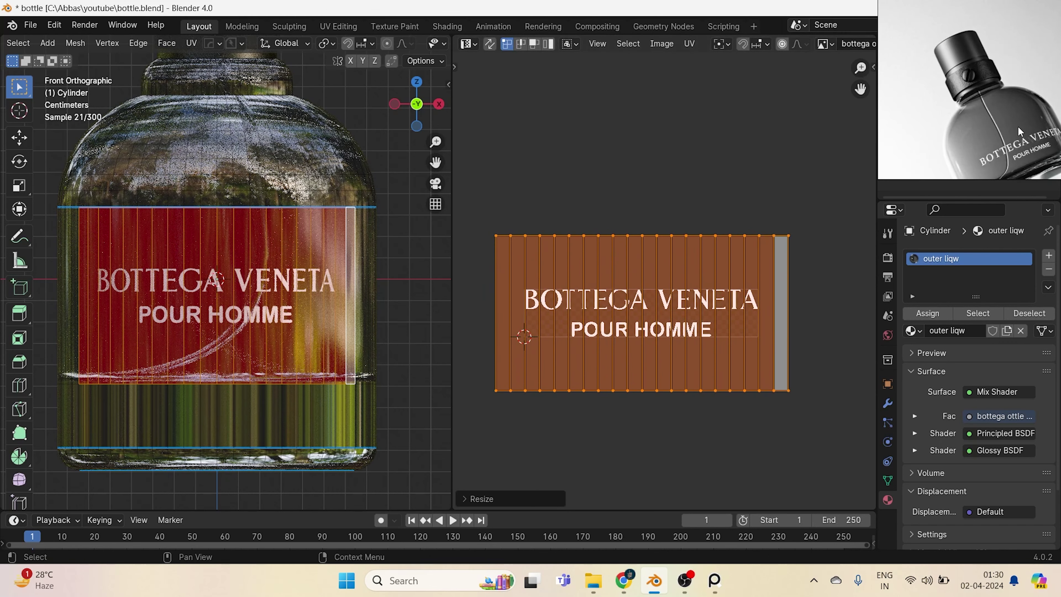
pyautogui.scroll(3, 1019, 132)
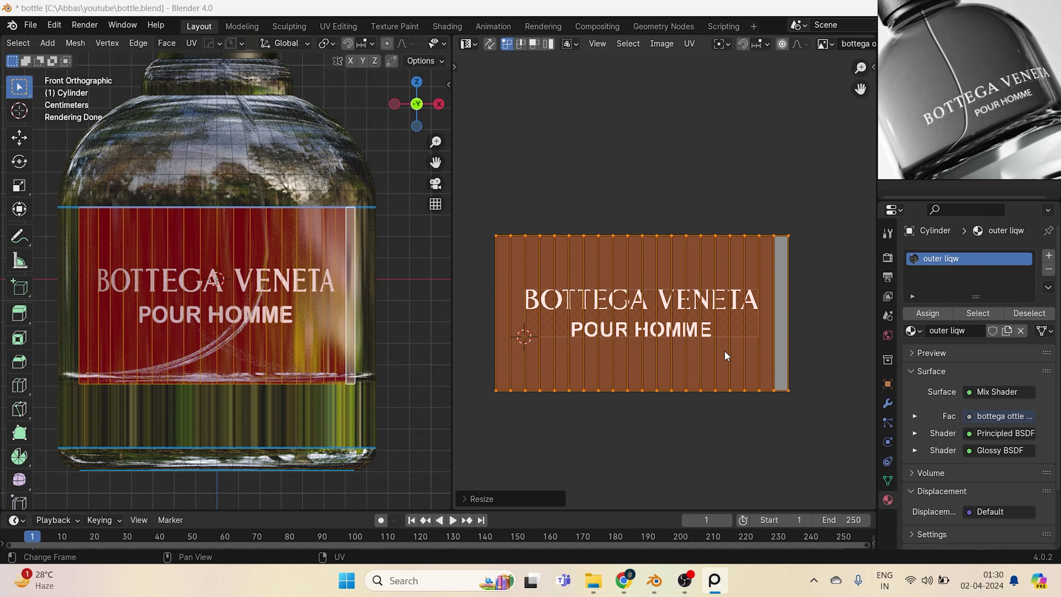
pyautogui.rightClick(739, 279)
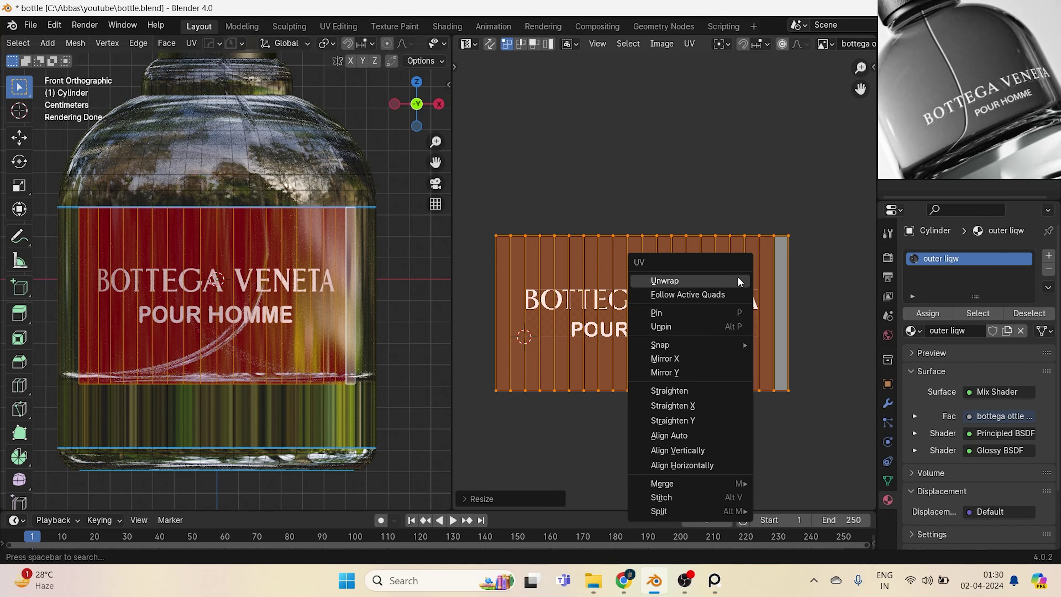
pyautogui.click(823, 214)
pyautogui.moveTo(845, 177); pyautogui.dragTo(453, 501)
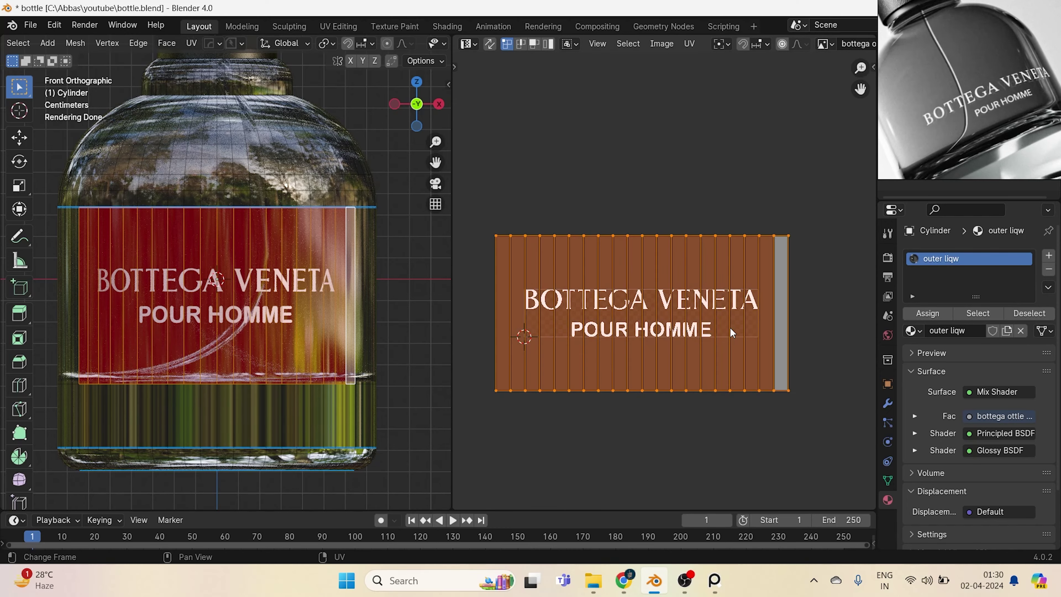
# Move the UV island up along Y to lower the logo on the bottle, and check it on the whole bottle.
pyautogui.press('g')
pyautogui.press('y')
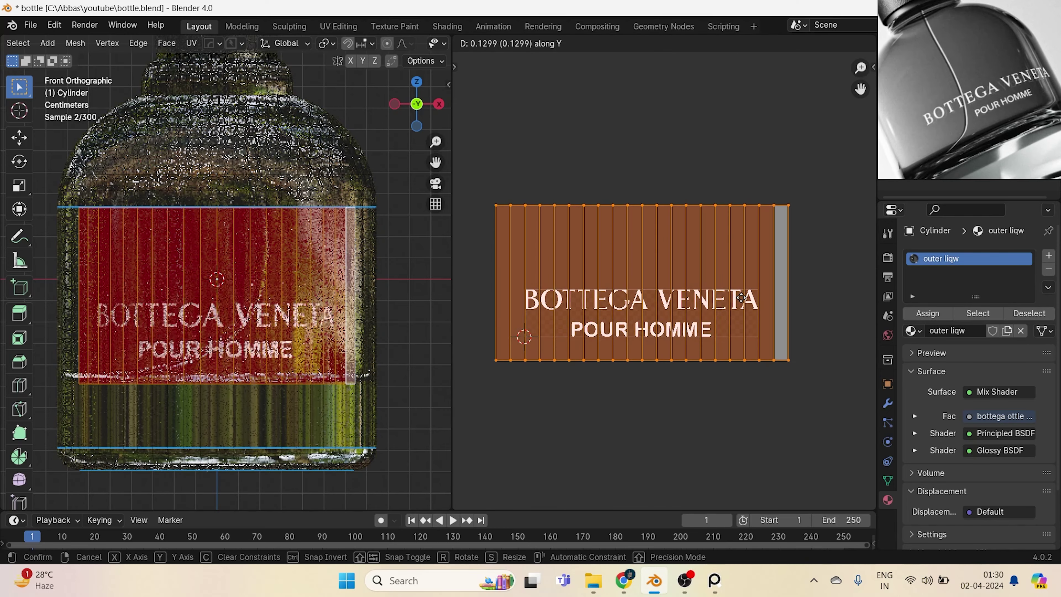
pyautogui.click(741, 297)
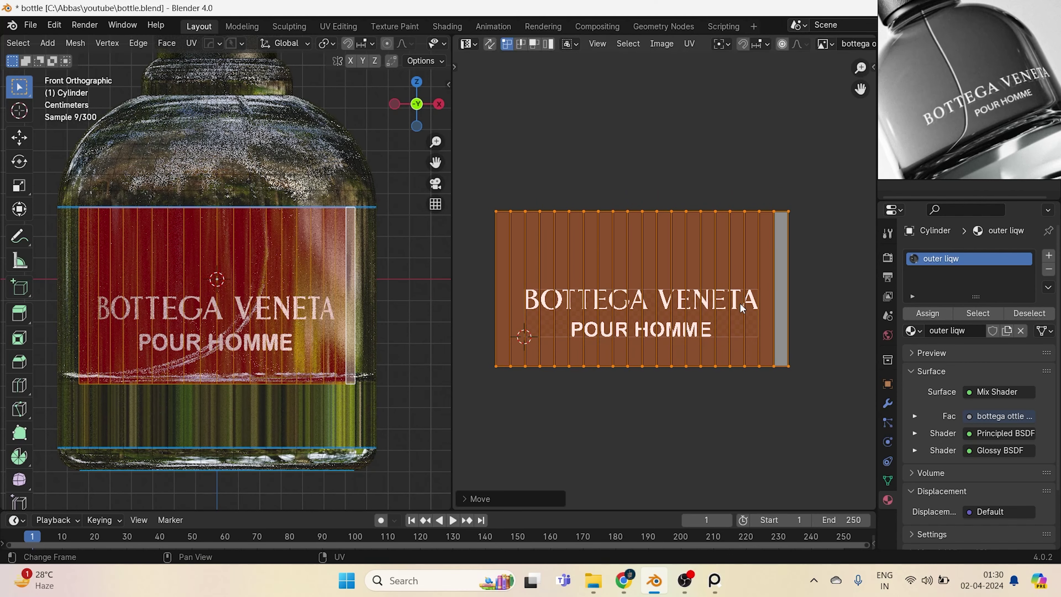
pyautogui.press('Tab')
pyautogui.scroll(-3, 334, 347)
pyautogui.press('Tab')
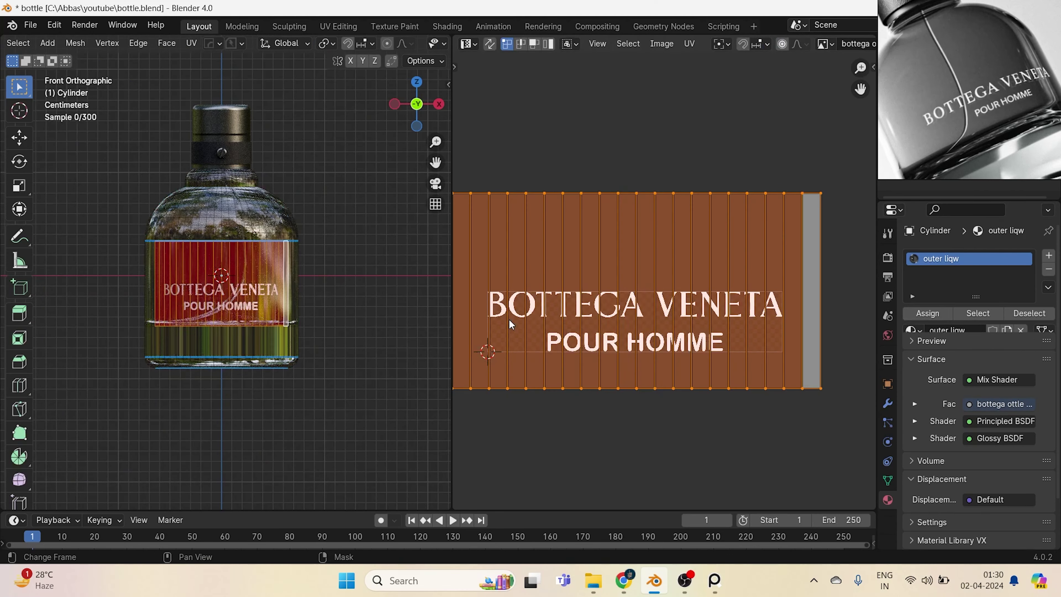
# Move the UV island about 0.047 down along Y to raise the logo slightly, leave mesh editing, and save the file.
pyautogui.press('g')
pyautogui.press('y')
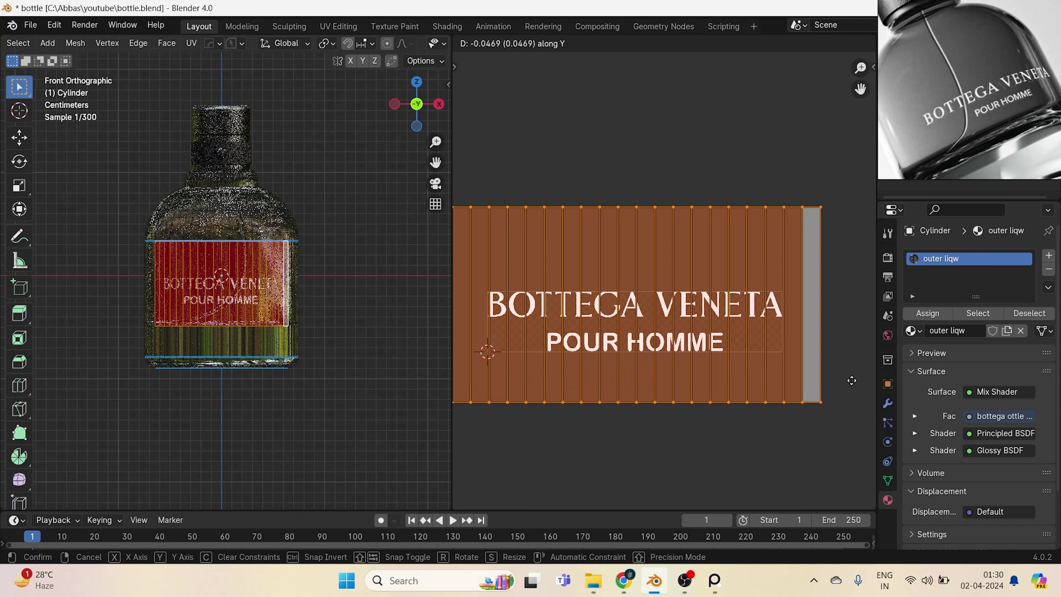
pyautogui.click(852, 379)
pyautogui.press('Tab')
pyautogui.hotkey('ctrl', 's')
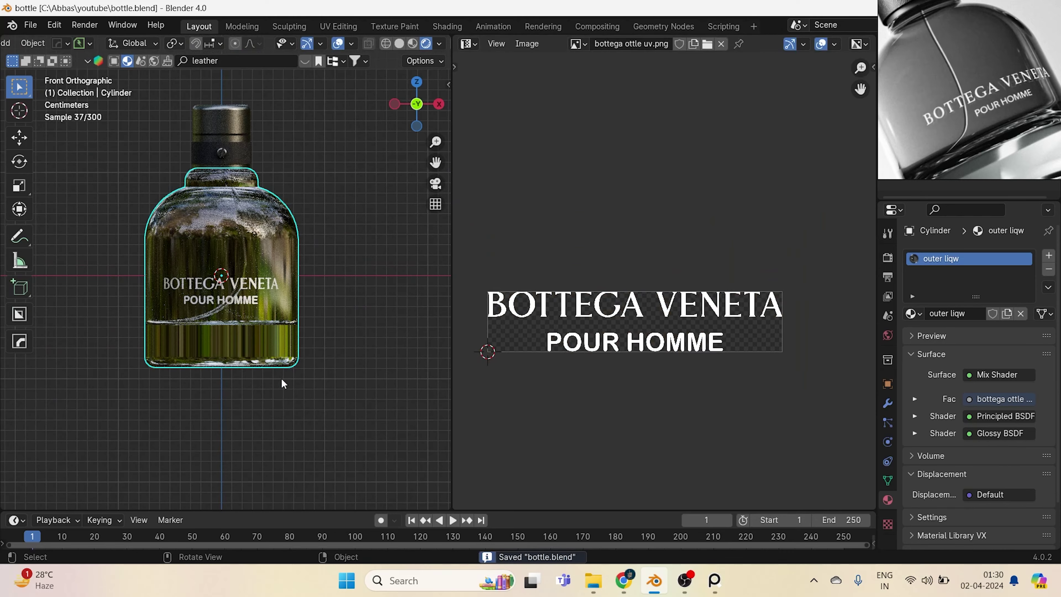
# Switch the front view to solid shading and join the UV Editor area into the 3D viewport.
pyautogui.moveTo(281, 378); pyautogui.dragTo(330, 379, button='middle')
pyautogui.press('KP_1')
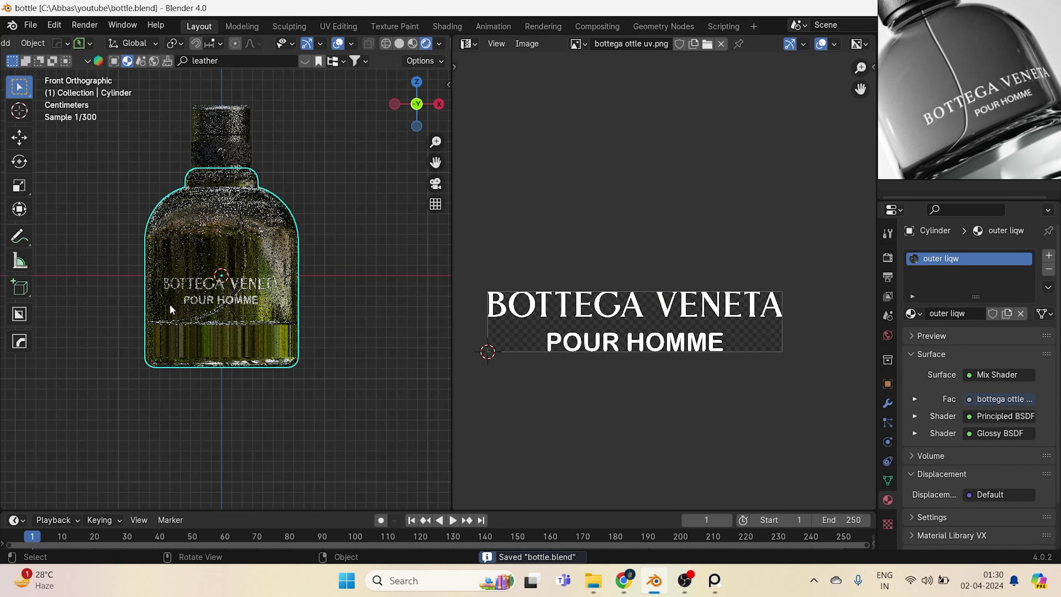
pyautogui.press('z')
pyautogui.scroll(-3, 167, 387)
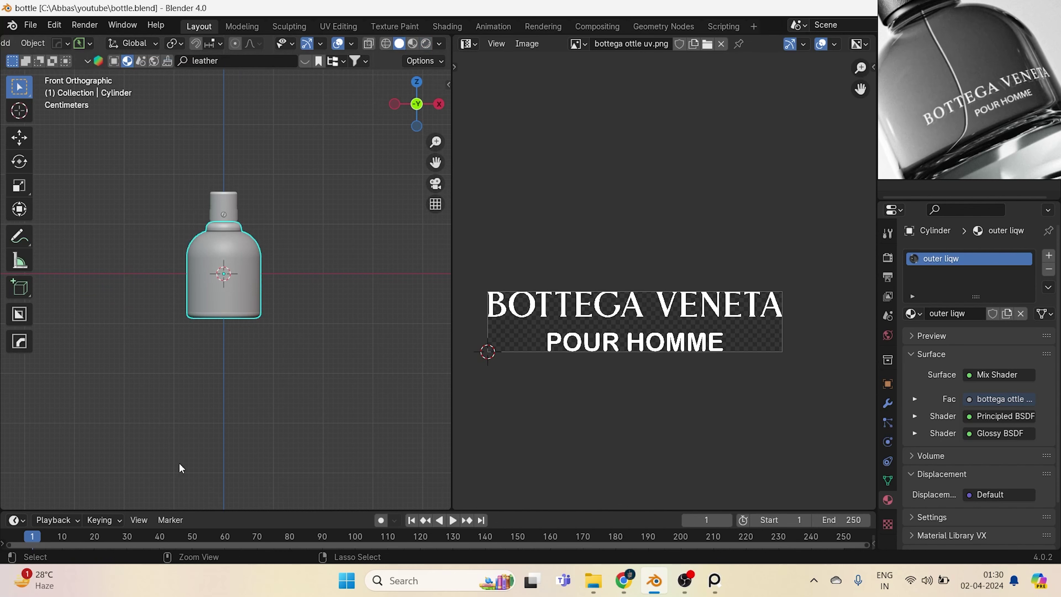
pyautogui.rightClick(456, 435)
pyautogui.click(392, 463)
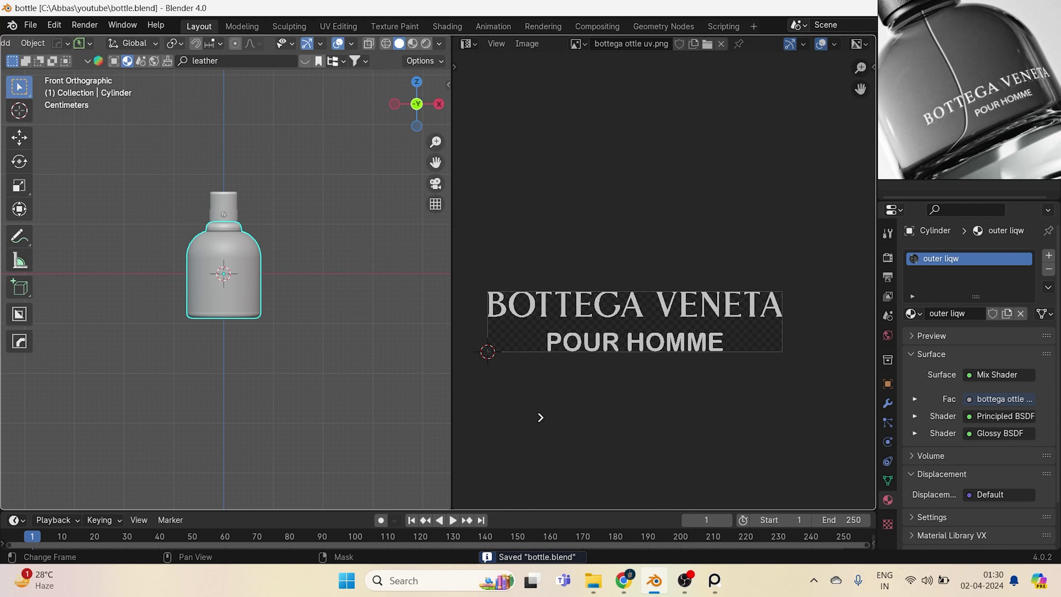
pyautogui.click(540, 417)
pyautogui.scroll(-5, 506, 411)
pyautogui.scroll(4, 468, 380)
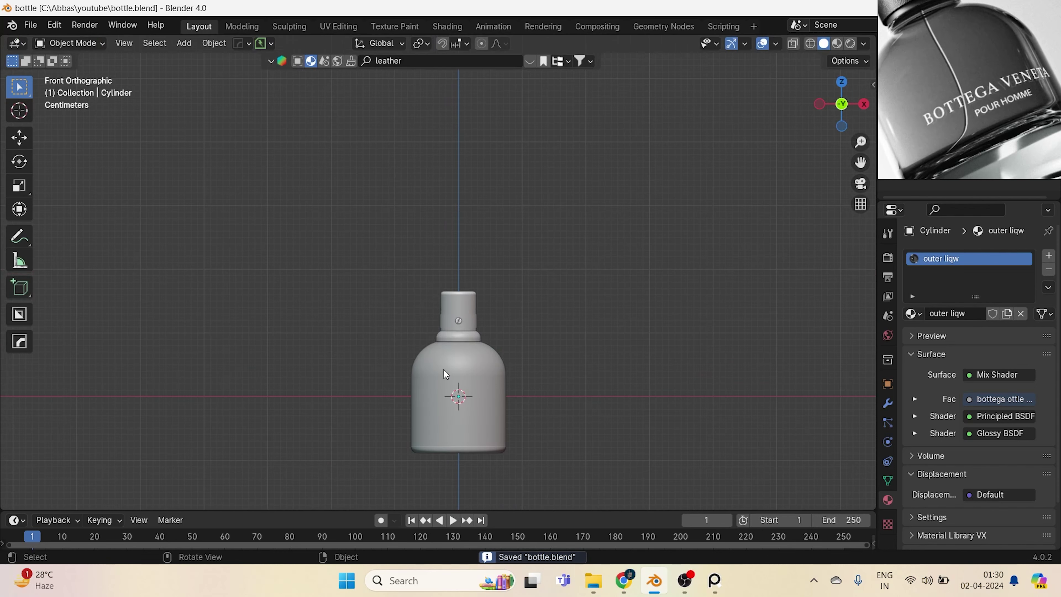
# Raise the whole bottle about 0.176 m along the global Z axis.
pyautogui.hotkey('shift', 'Tab')
pyautogui.press('g')
pyautogui.press('z')
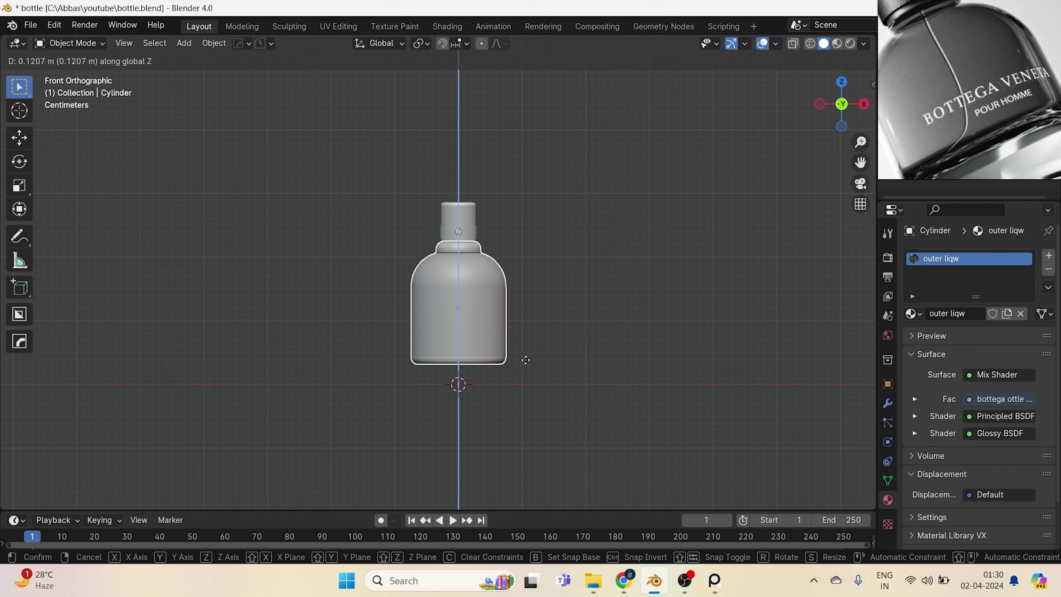
pyautogui.click(527, 331)
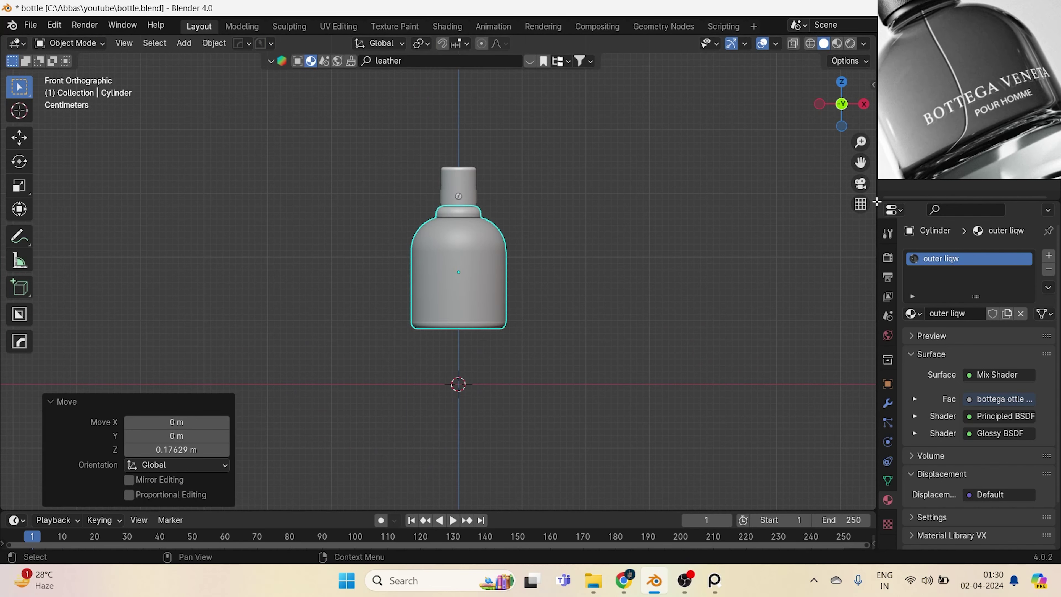
# Reposition the floating reference photo and enlarge it so the whole tilted bottle picture can be seen.
pyautogui.moveTo(918, 109); pyautogui.dragTo(852, 170, button='right')
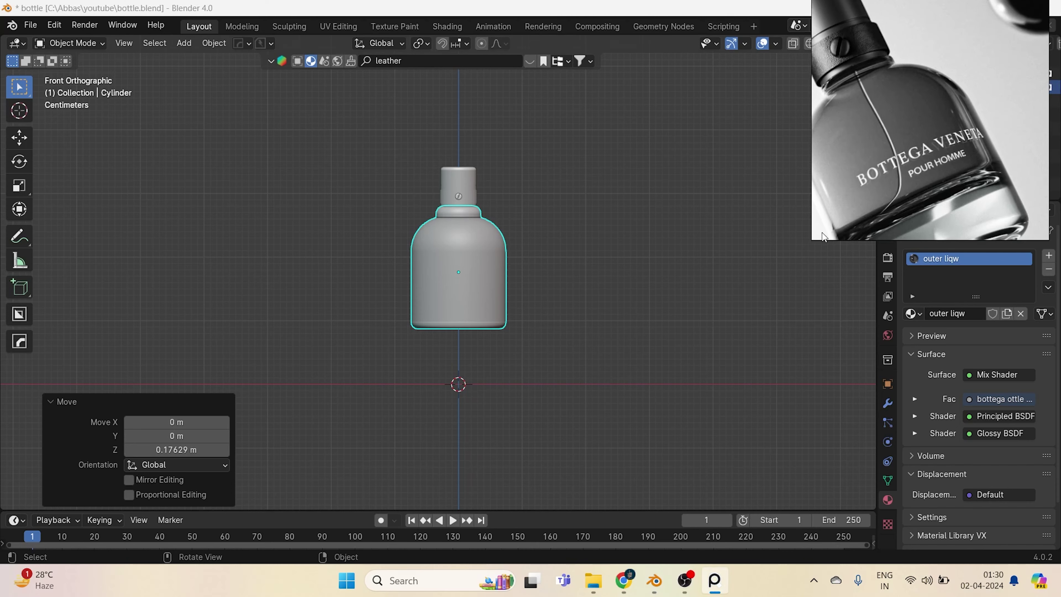
pyautogui.moveTo(812, 239); pyautogui.dragTo(776, 394)
pyautogui.scroll(3, 467, 297)
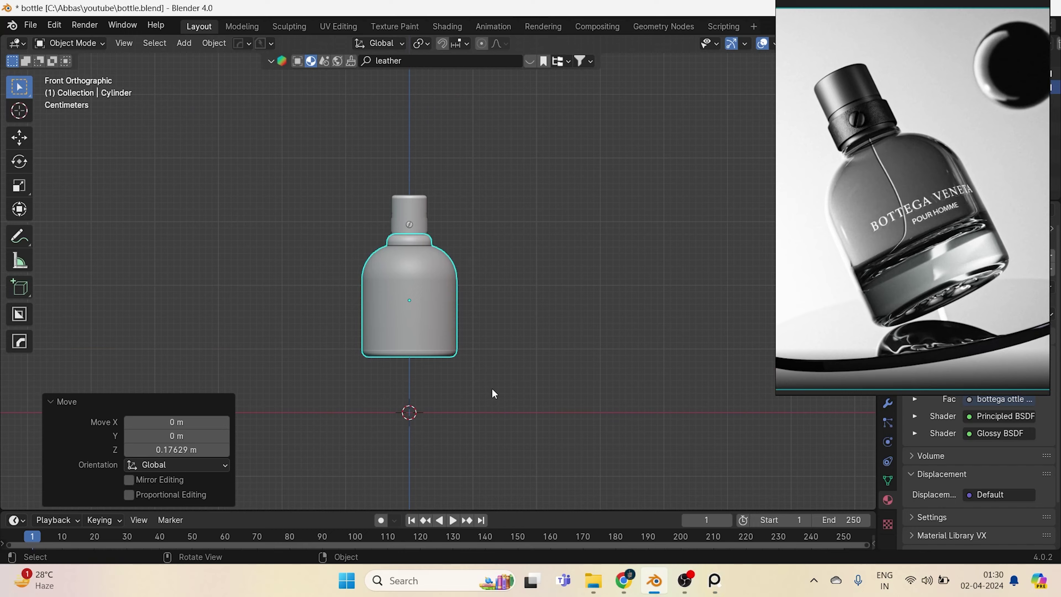
# Tilt the bottle about -20.9° around the global Y axis like the reference photo and switch to rendered shading.
pyautogui.press('r')
pyautogui.press('y')
pyautogui.click(587, 339)
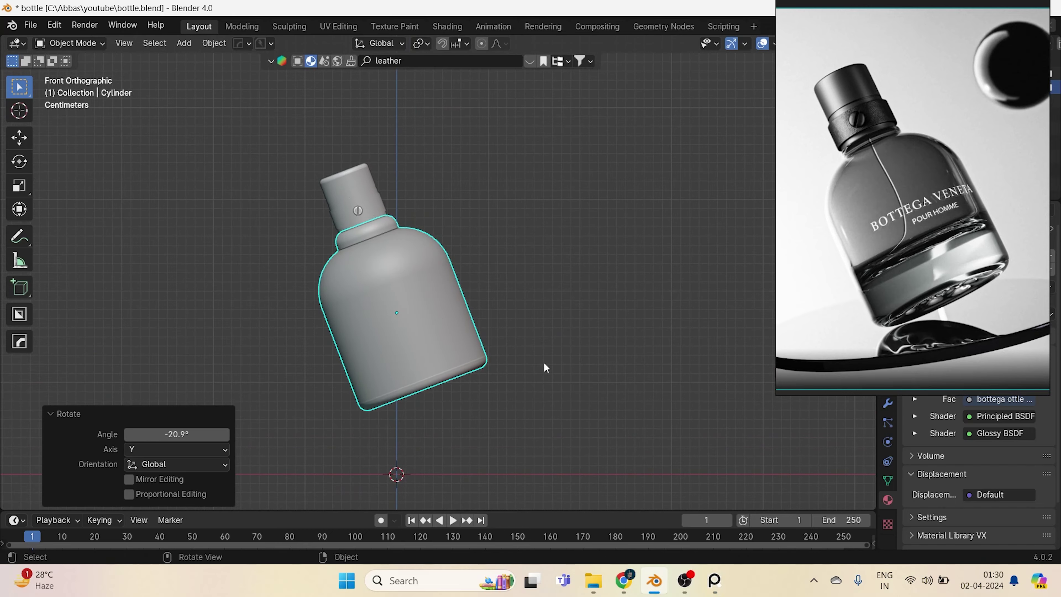
pyautogui.press('z')
pyautogui.click(403, 387)
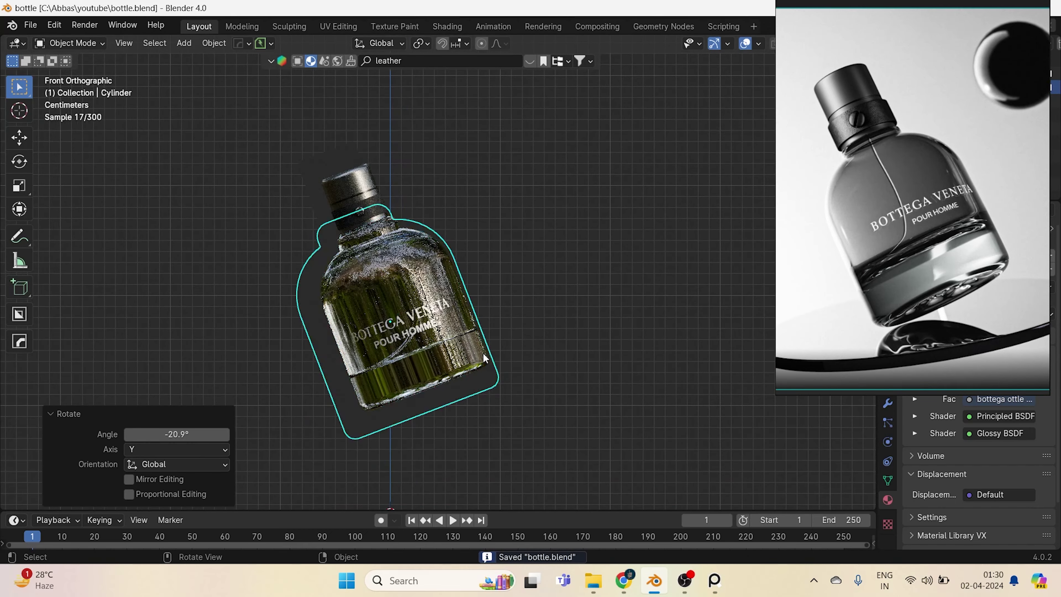
# Turn the bottle about 23° around its local Z axis to angle the logo as in the reference.
pyautogui.press('r')
pyautogui.press('z')
pyautogui.press('z')
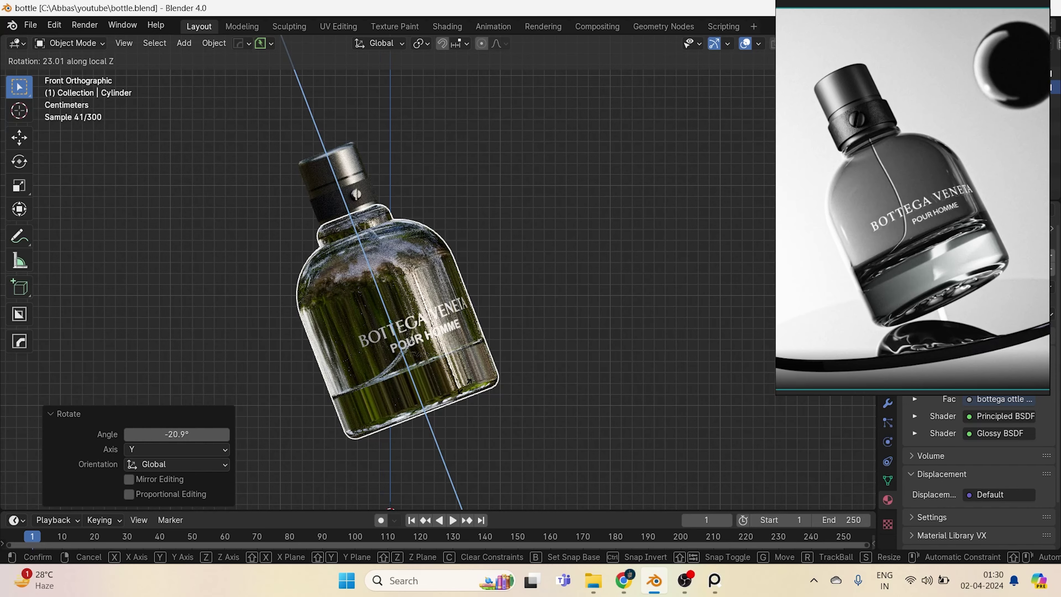
pyautogui.press('Return')
# Rotate the bottle about -5.88° around the global X axis and about -5.67° around its local Z axis.
pyautogui.press('r')
pyautogui.press('x')
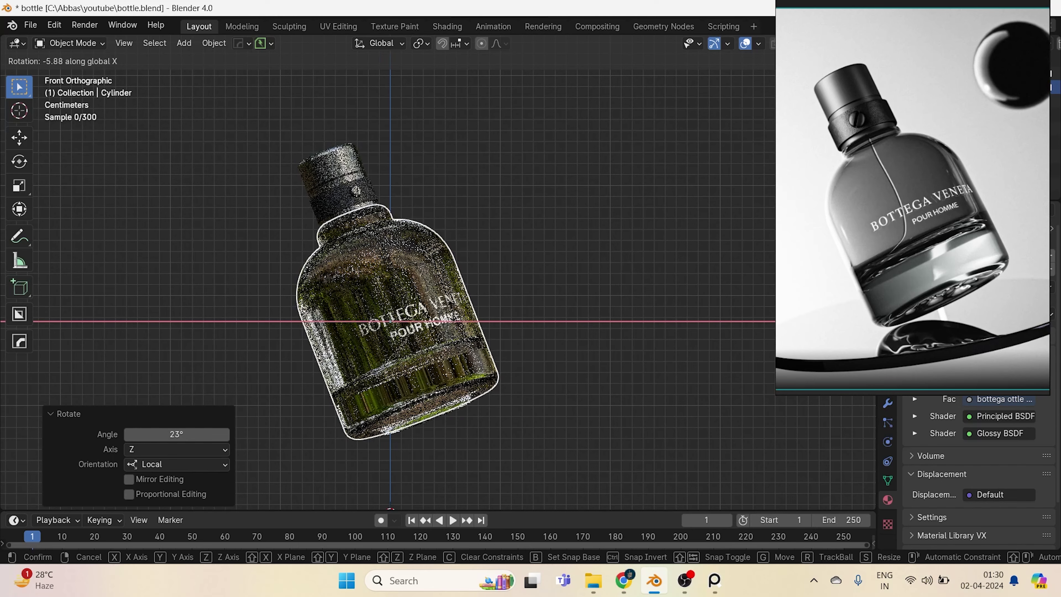
pyautogui.press('Return')
pyautogui.press('r')
pyautogui.press('z')
pyautogui.press('z')
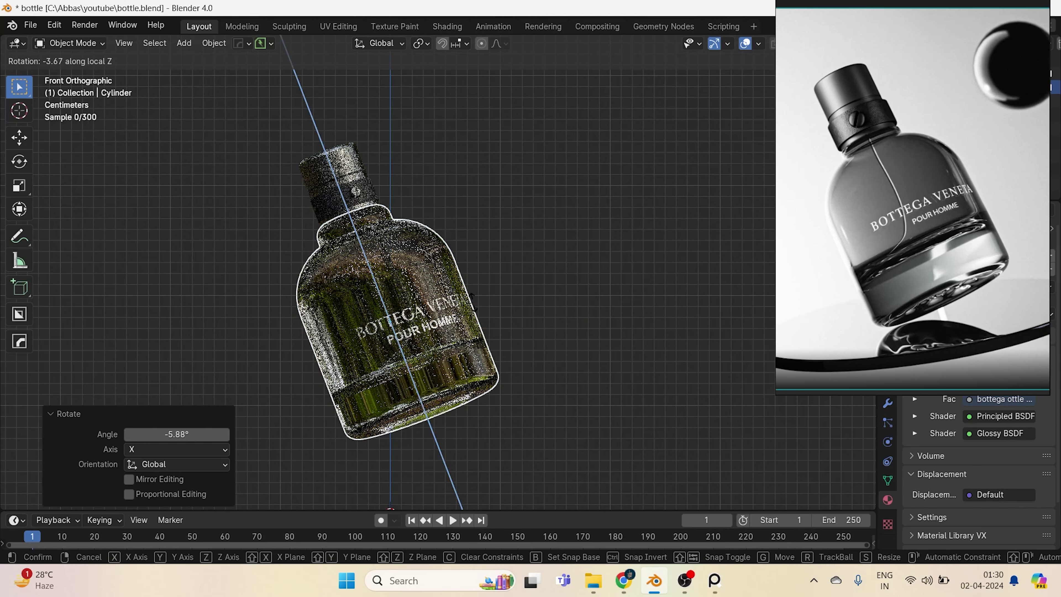
pyautogui.press('Return')
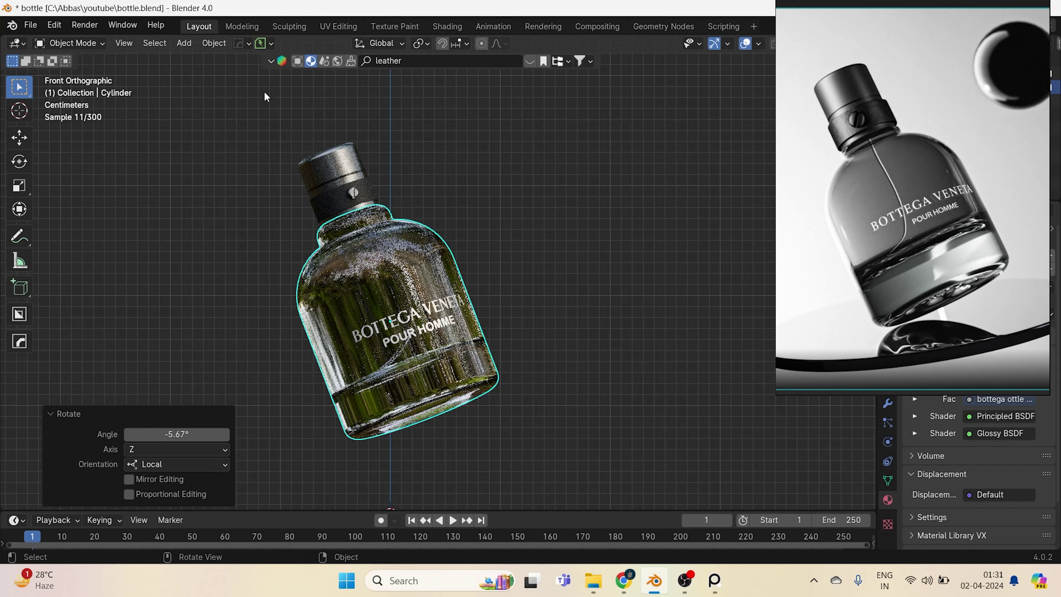
# Try to rotate the cap on its own around the global Z axis, and save the file.
pyautogui.click(336, 167)
pyautogui.hotkey('ctrl', 's')
pyautogui.press('r')
pyautogui.press('z')
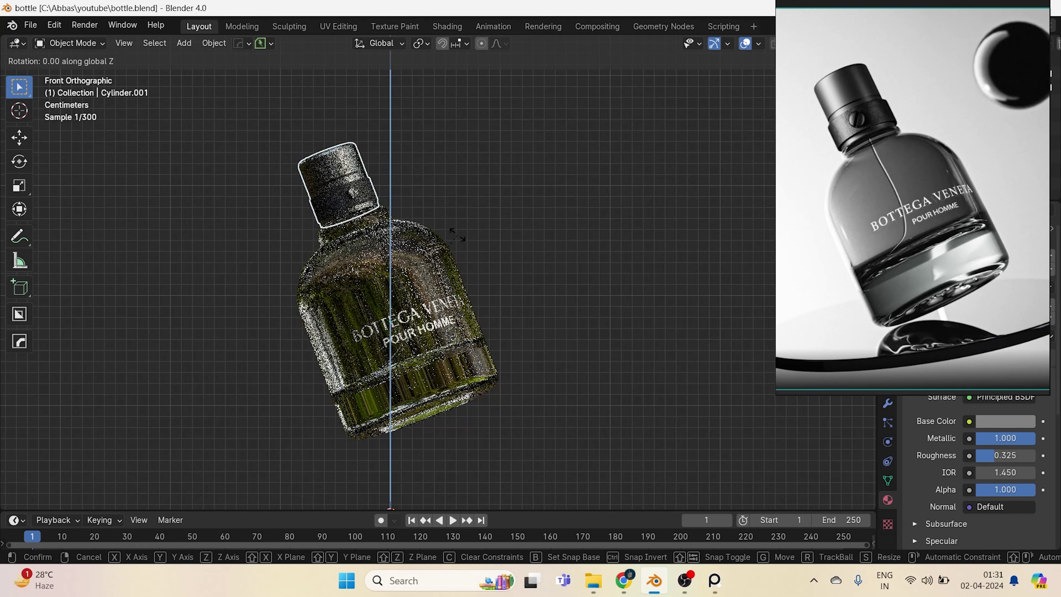
pyautogui.press('Return')
pyautogui.hotkey('ctrl', 's')
# Set the cap's origin to its geometry.
pyautogui.scroll(5, 347, 155)
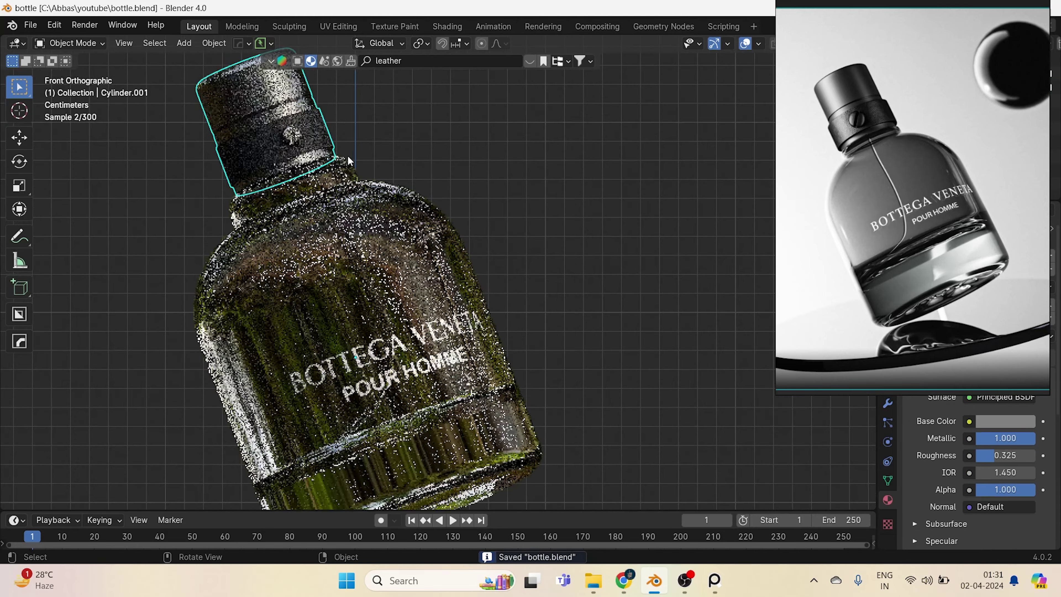
pyautogui.rightClick(474, 263)
pyautogui.moveTo(422, 324)
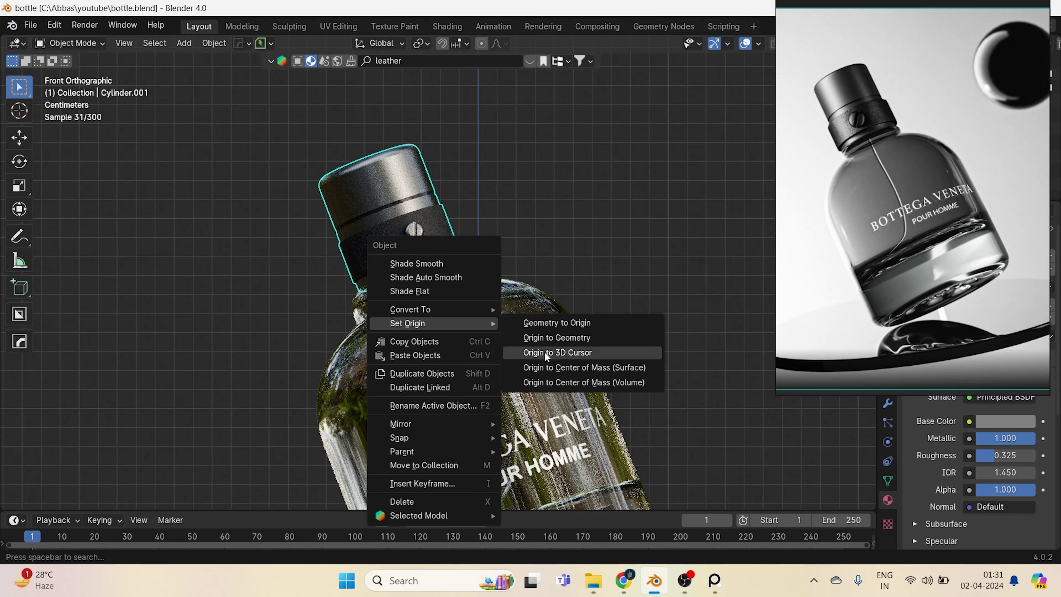
pyautogui.click(594, 337)
pyautogui.press('r')
pyautogui.press('z')
pyautogui.press('z')
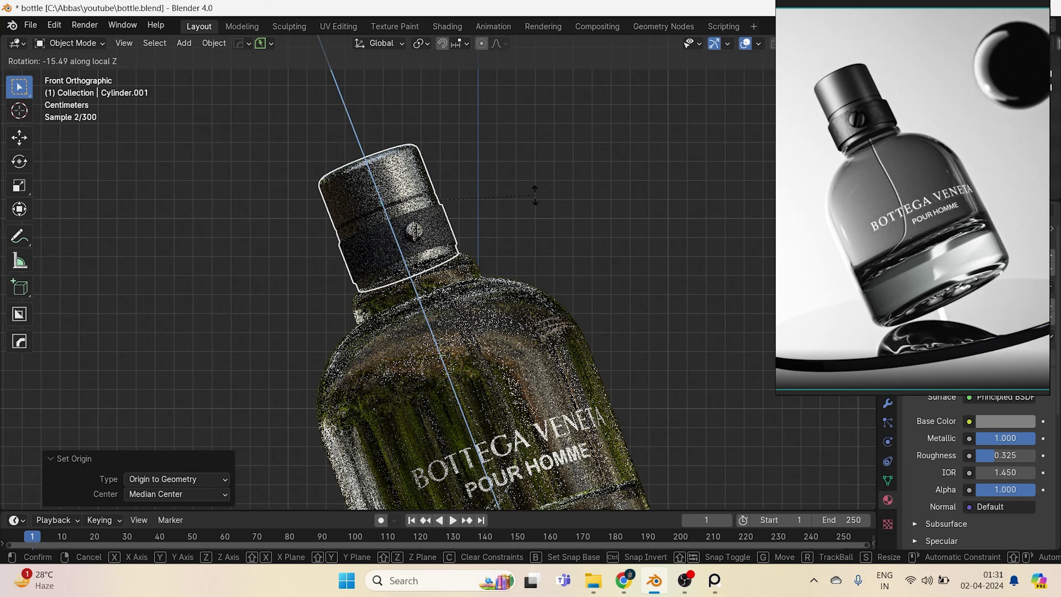
pyautogui.press('Return')
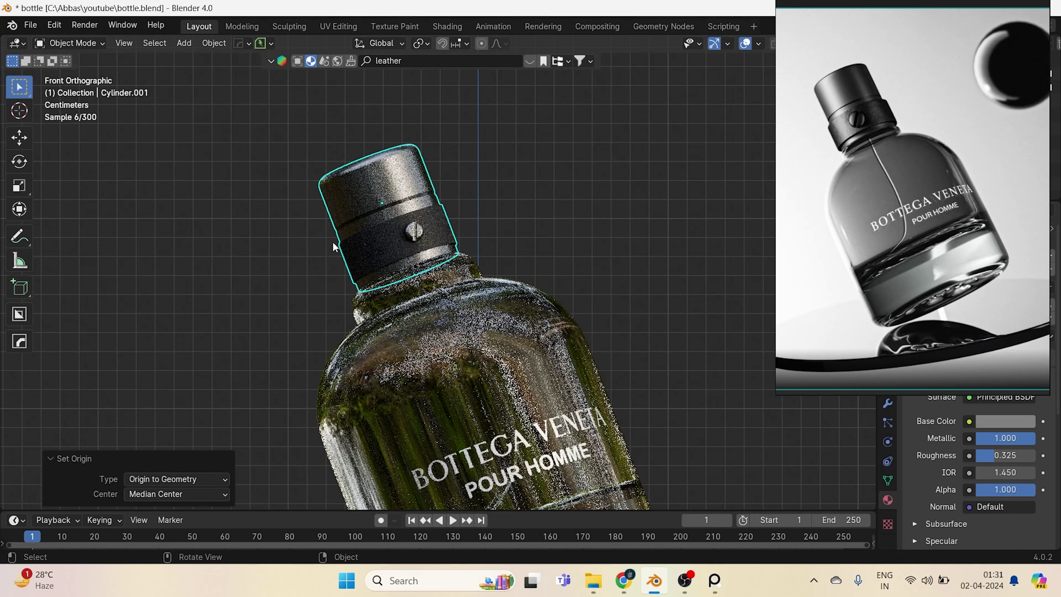
# Move the screw on the cap's leather band about -0.008 m in X and -0.004 m in Z, and save the file.
pyautogui.click(420, 226)
pyautogui.press('r')
pyautogui.press('z')
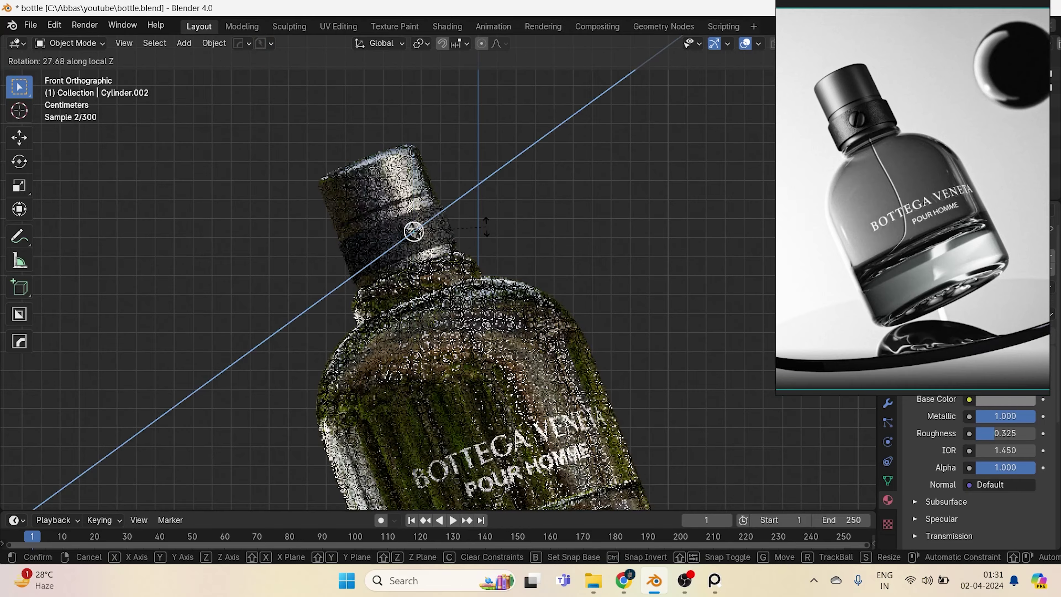
pyautogui.press('g')
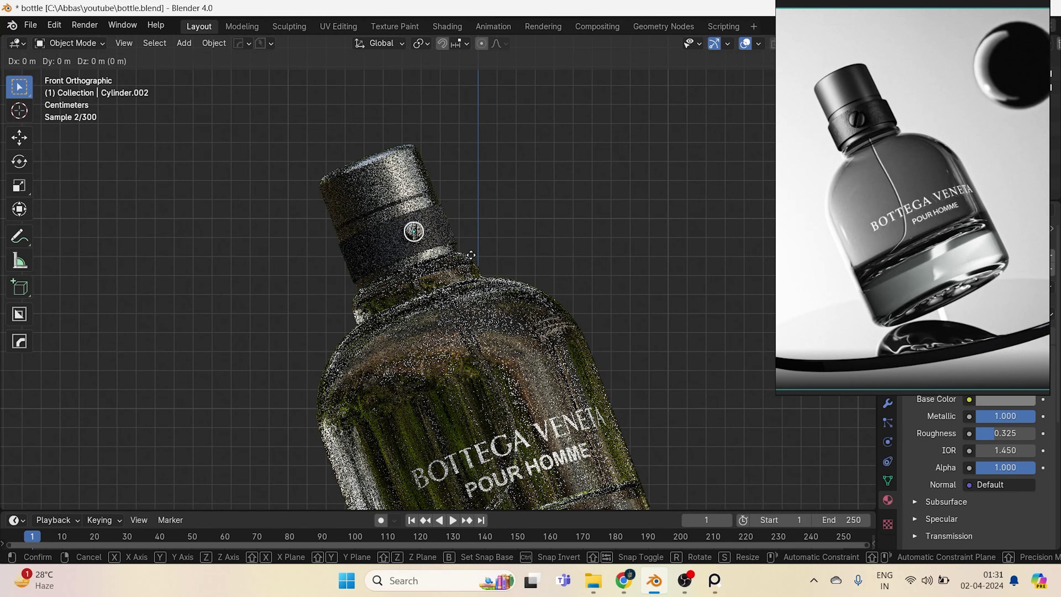
pyautogui.press('x')
pyautogui.press('x')
pyautogui.press('x')
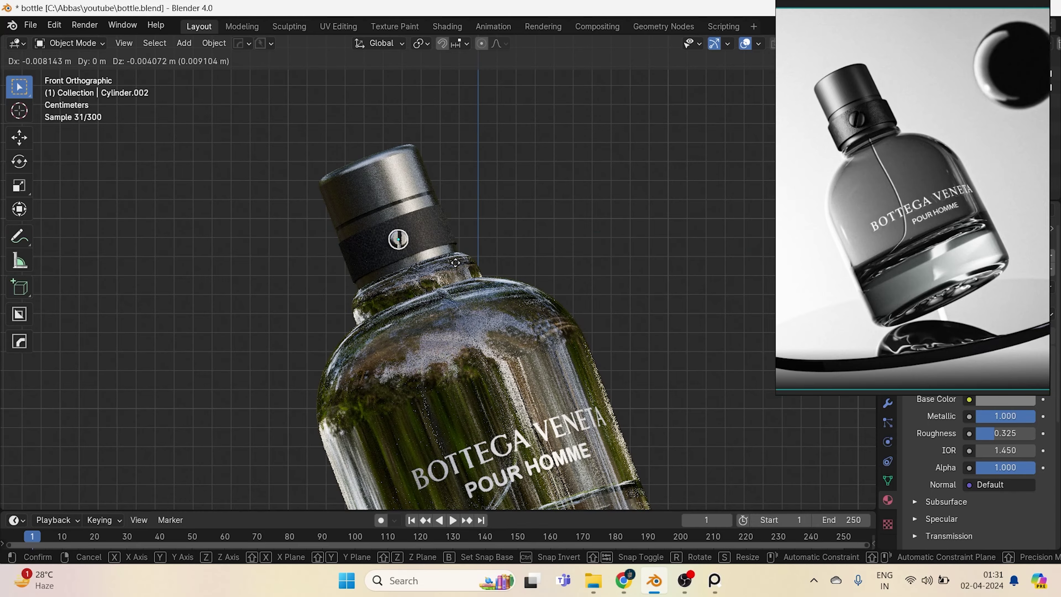
pyautogui.click(455, 262)
pyautogui.hotkey('ctrl', 's')
# Try rotating the screw about -28.6° around the global Z axis, and save the file.
pyautogui.scroll(3, 384, 270)
pyautogui.moveTo(378, 269); pyautogui.dragTo(391, 209, button='middle')
pyautogui.press('r')
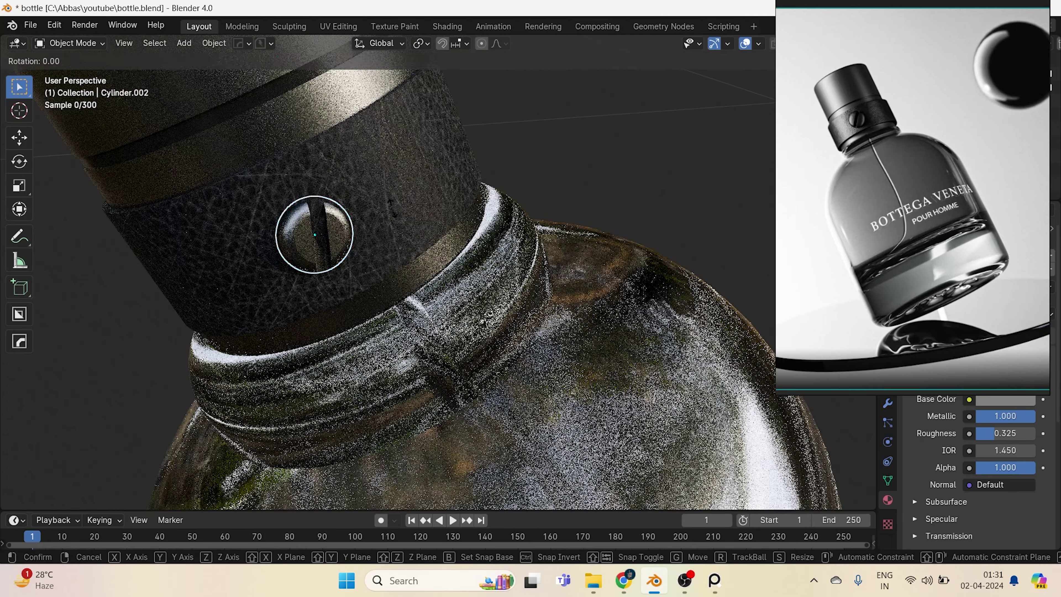
pyautogui.press('z')
pyautogui.click(360, 241)
pyautogui.scroll(-4, 360, 242)
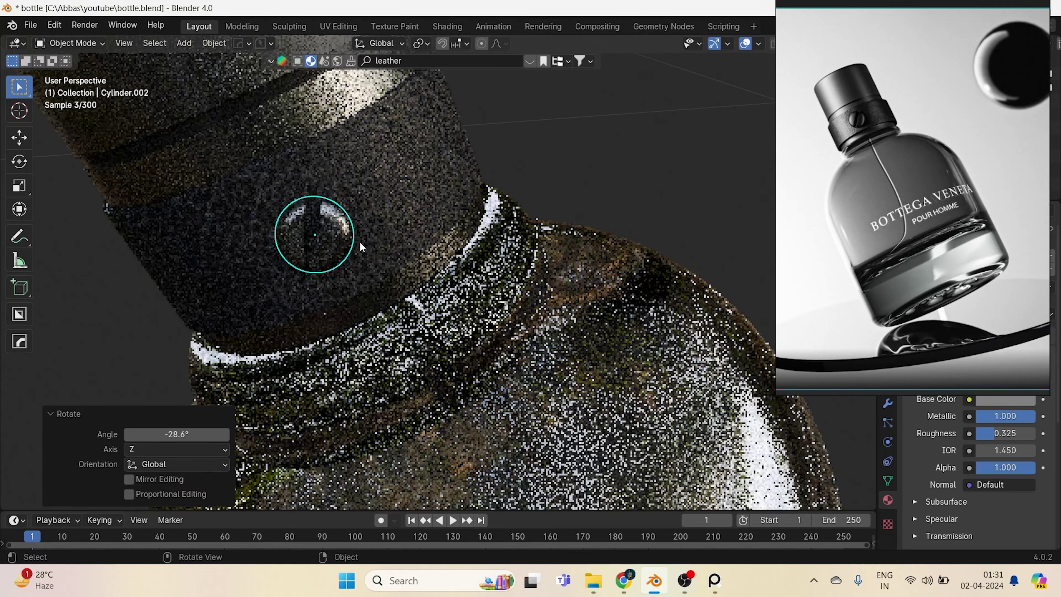
pyautogui.hotkey('ctrl', 's')
# Undo the screw's last rotation.
pyautogui.scroll(-2, 350, 228)
pyautogui.press('KP_1')
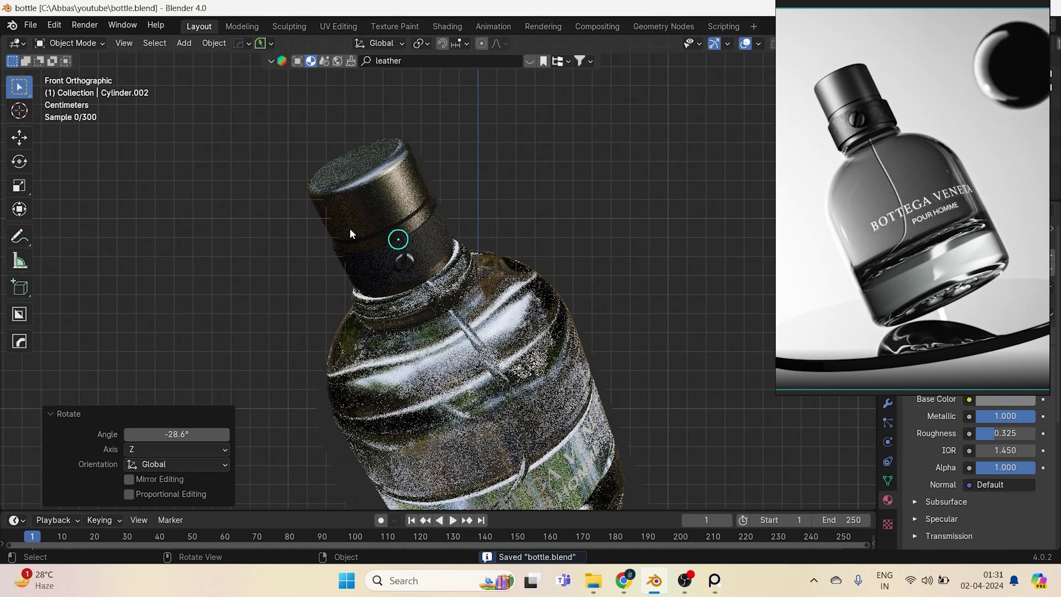
pyautogui.hotkey('ctrl', 'z')
# Switch to solid shading and scale the screw up by about 1.358.
pyautogui.scroll(5, 381, 264)
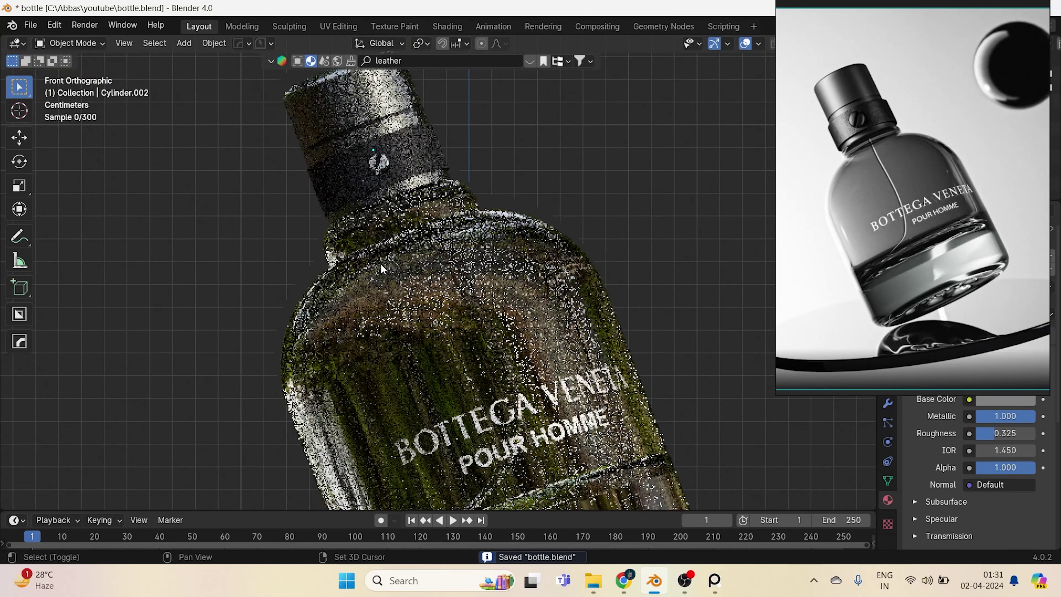
pyautogui.press('z')
pyautogui.click(367, 228)
pyautogui.scroll(2, 382, 312)
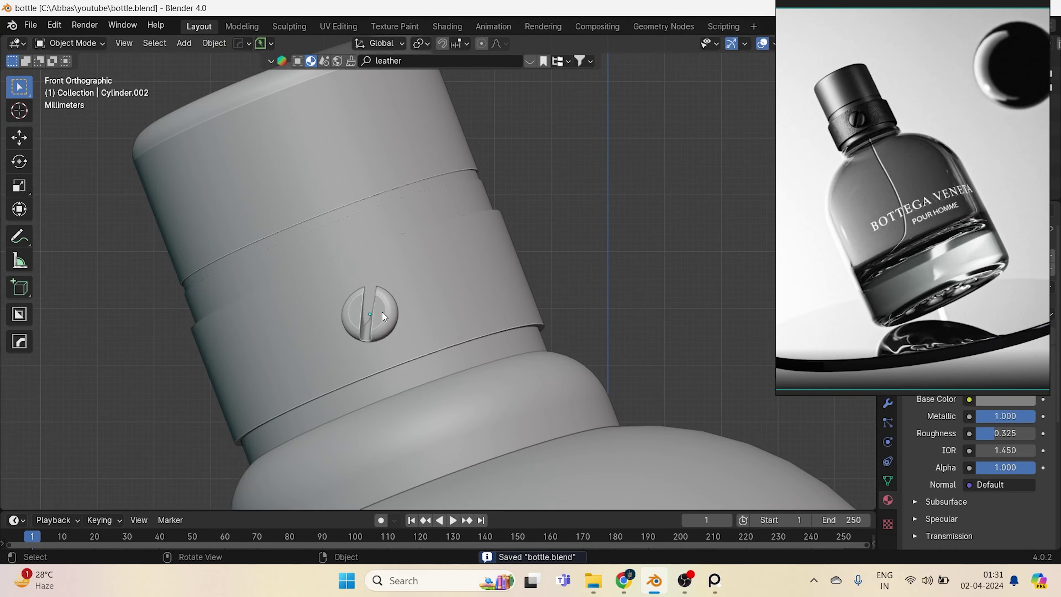
pyautogui.click(386, 309)
pyautogui.press('s')
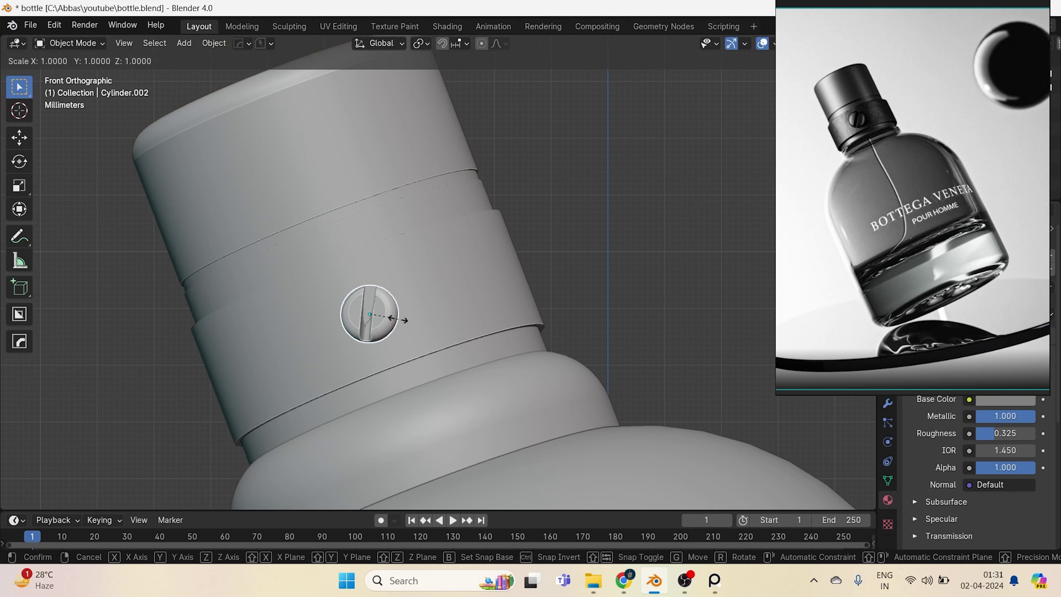
pyautogui.click(408, 325)
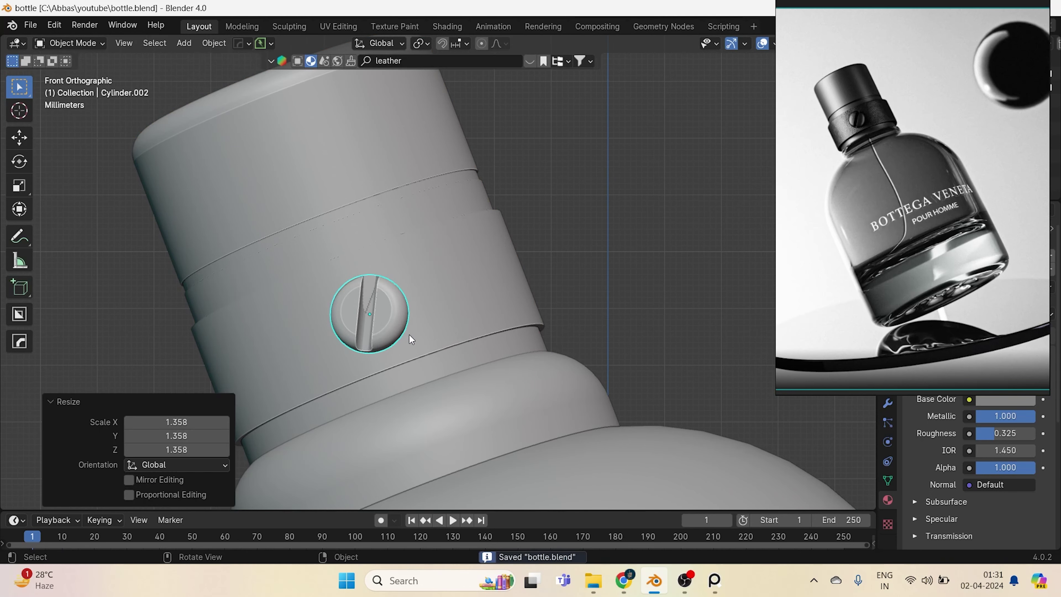
# From the cap's side, rotate the screw about -12.5° in the view plane to align it with the band, and save the file.
pyautogui.moveTo(409, 335); pyautogui.dragTo(662, 375, button='middle')
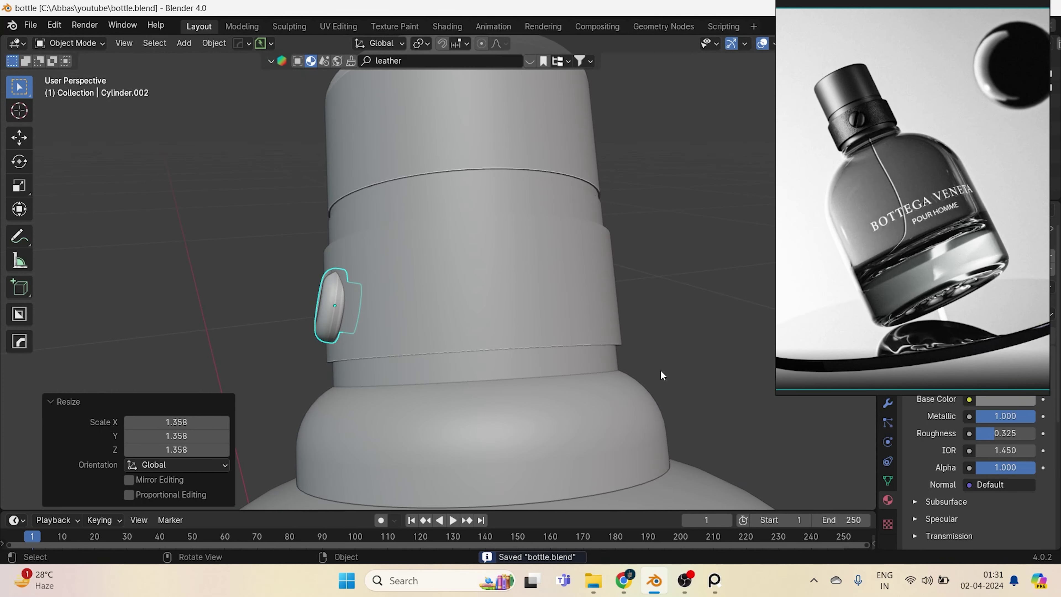
pyautogui.press('r')
pyautogui.click(570, 299)
pyautogui.hotkey('ctrl', 's')
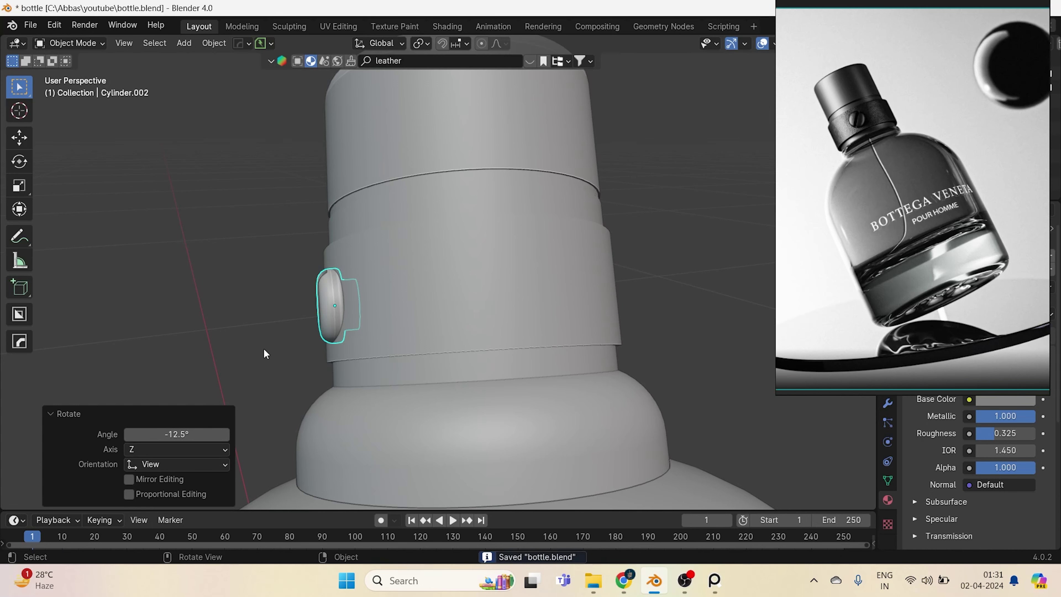
# Move the screw about -0.0013 m along the global Y axis.
pyautogui.moveTo(264, 350); pyautogui.dragTo(480, 355, button='middle')
pyautogui.press('g')
pyautogui.press('y')
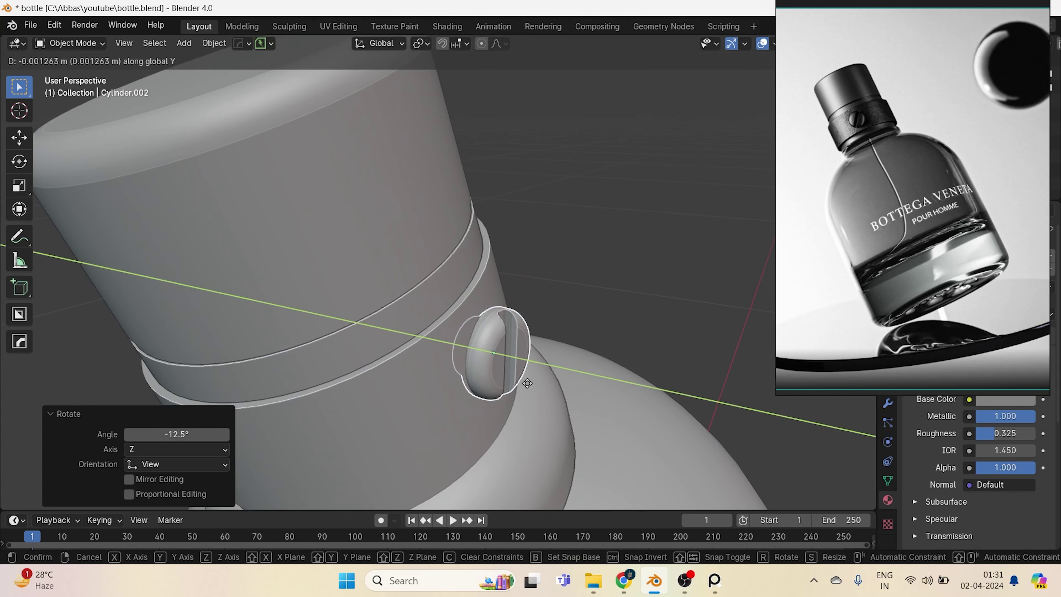
pyautogui.click(526, 381)
# Rotate the screw about 5.78° around the global Z axis, and save the file.
pyautogui.moveTo(528, 383); pyautogui.dragTo(504, 485, button='middle')
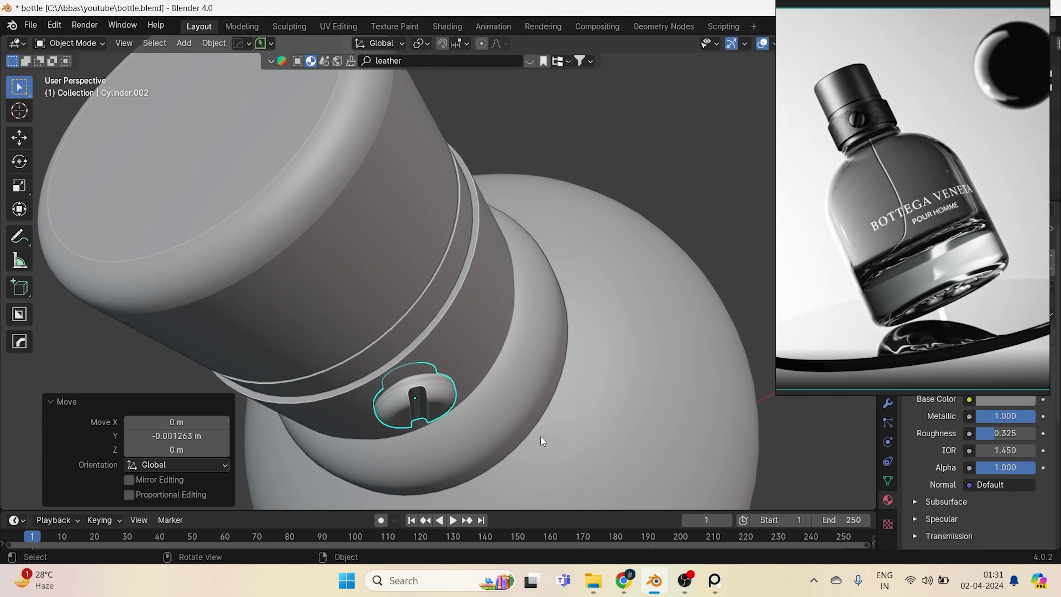
pyautogui.press('r')
pyautogui.press('z')
pyautogui.click(542, 422)
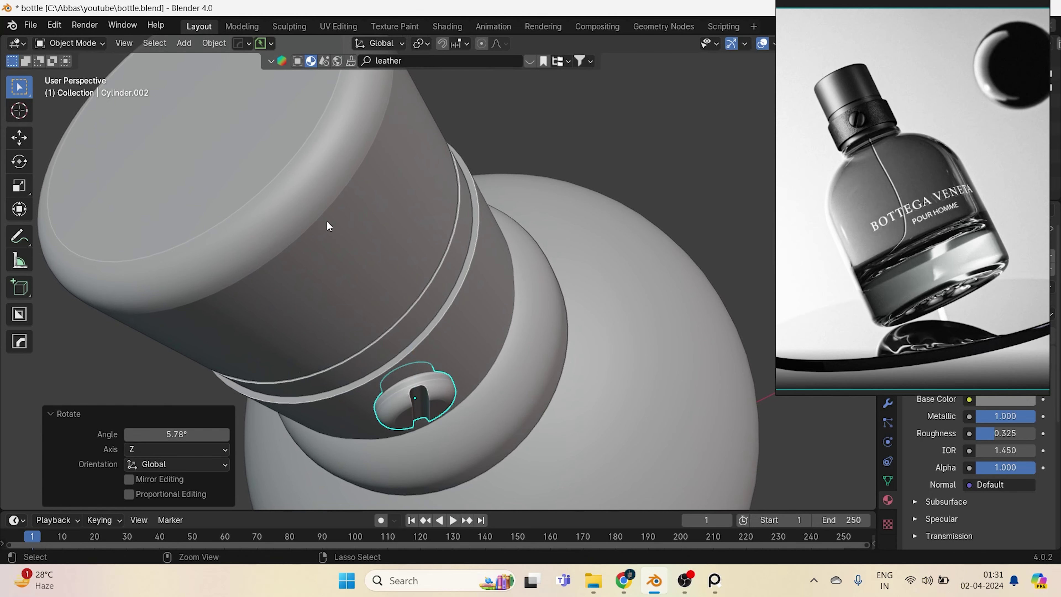
pyautogui.hotkey('ctrl', 's')
# Deselect the screw, check the whole bottle in rendered front view against the reference photo, and save the file.
pyautogui.press('KP_1')
pyautogui.scroll(-3, 362, 299)
pyautogui.click(541, 276)
pyautogui.moveTo(540, 276)
pyautogui.keyDown('shift'); pyautogui.mouseDown(button='middle')
pyautogui.moveTo(518, 200)
pyautogui.moveTo(481, 192)
pyautogui.mouseUp(button='middle'); pyautogui.keyUp('shift')
pyautogui.press('z')
pyautogui.click(505, 219)
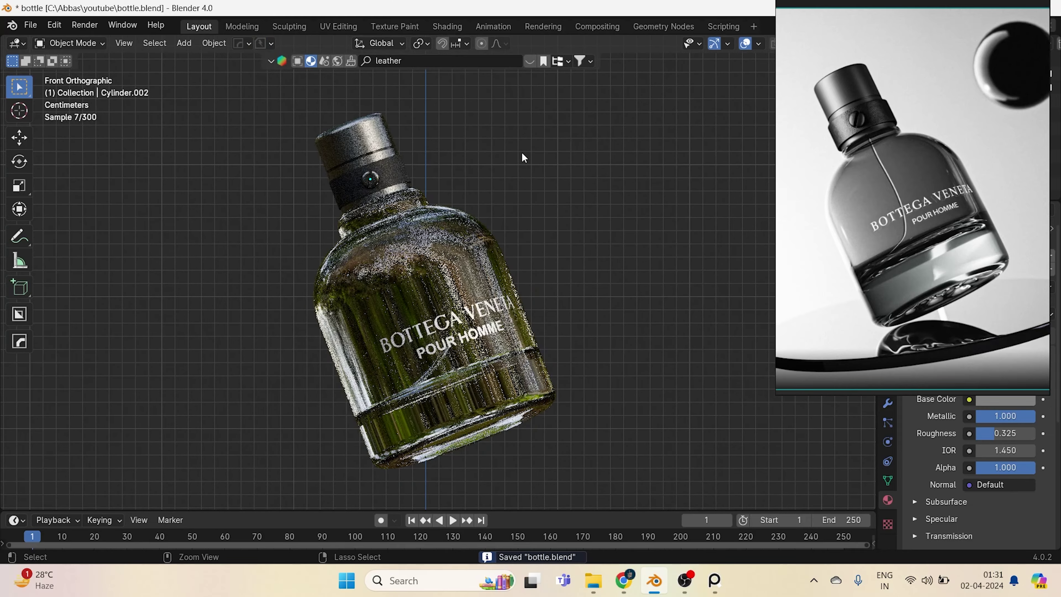
pyautogui.hotkey('ctrl', 's')
pyautogui.scroll(-2, 465, 346)
pyautogui.scroll(-3, 466, 346)
pyautogui.scroll(4, 489, 403)
pyautogui.keyDown('shift'); pyautogui.moveTo(490, 404); pyautogui.dragTo(457, 165, button='middle'); pyautogui.keyUp('shift')
pyautogui.scroll(3, 446, 218)
pyautogui.moveTo(447, 222)
pyautogui.keyDown('shift'); pyautogui.mouseDown(button='middle')
pyautogui.moveTo(438, 277)
pyautogui.moveTo(410, 306)
pyautogui.mouseUp(button='middle'); pyautogui.keyUp('shift')
# Switch the front view back to solid shading and open the choices for adding a new object.
pyautogui.press('z')
pyautogui.click(461, 253)
pyautogui.hotkey('shift', 'a')
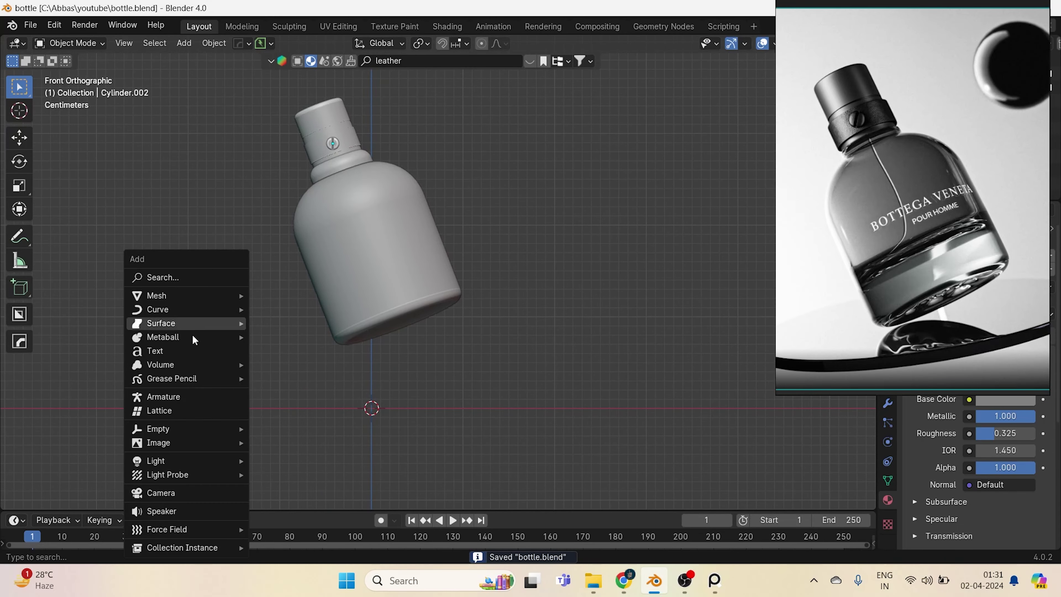
pyautogui.moveTo(170, 301)
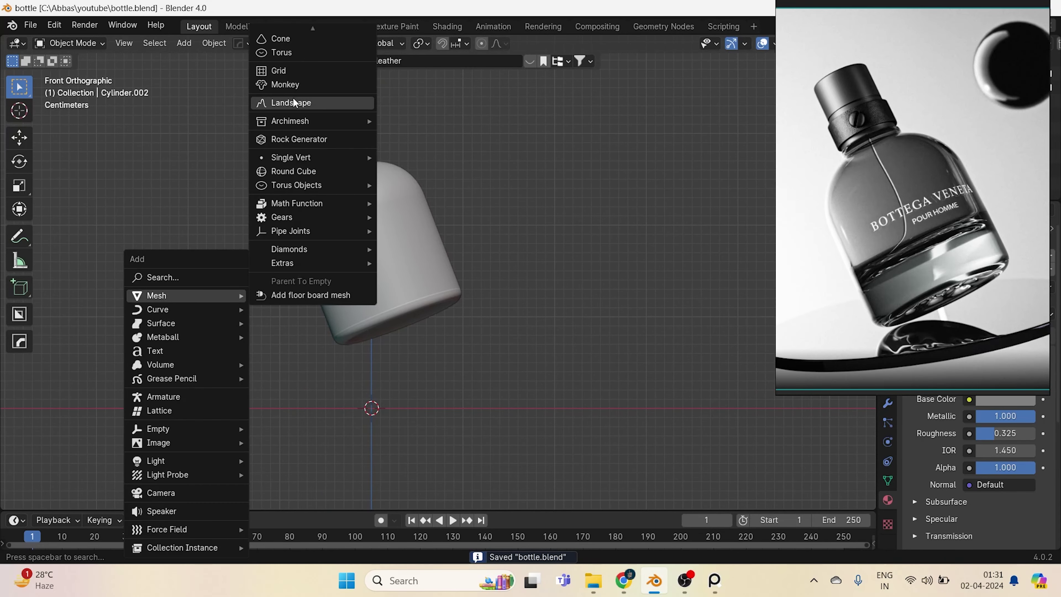
pyautogui.scroll(3, 298, 38)
pyautogui.click(295, 67)
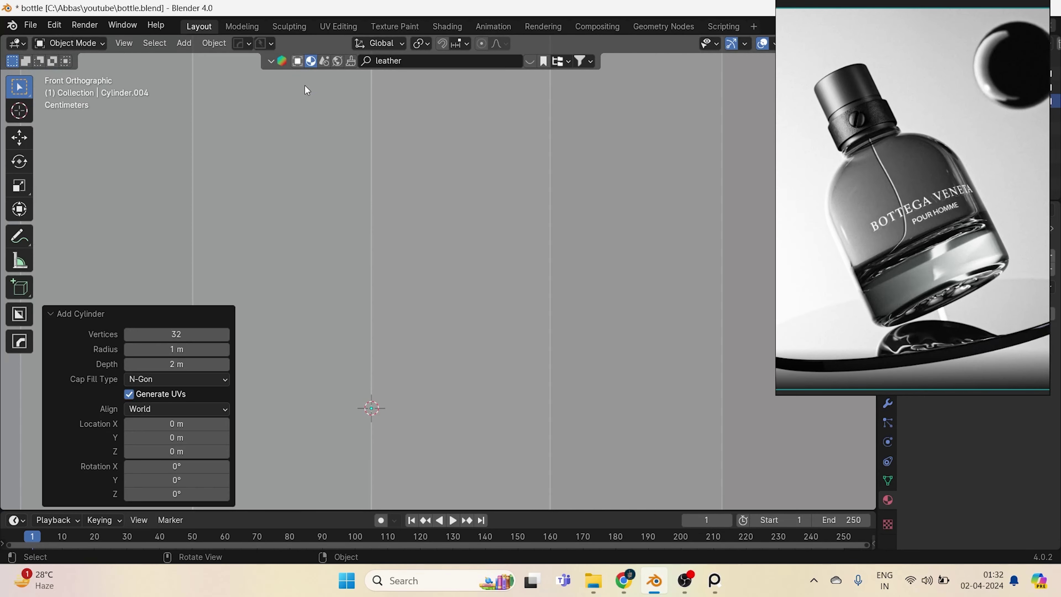
pyautogui.scroll(-2, 460, 335)
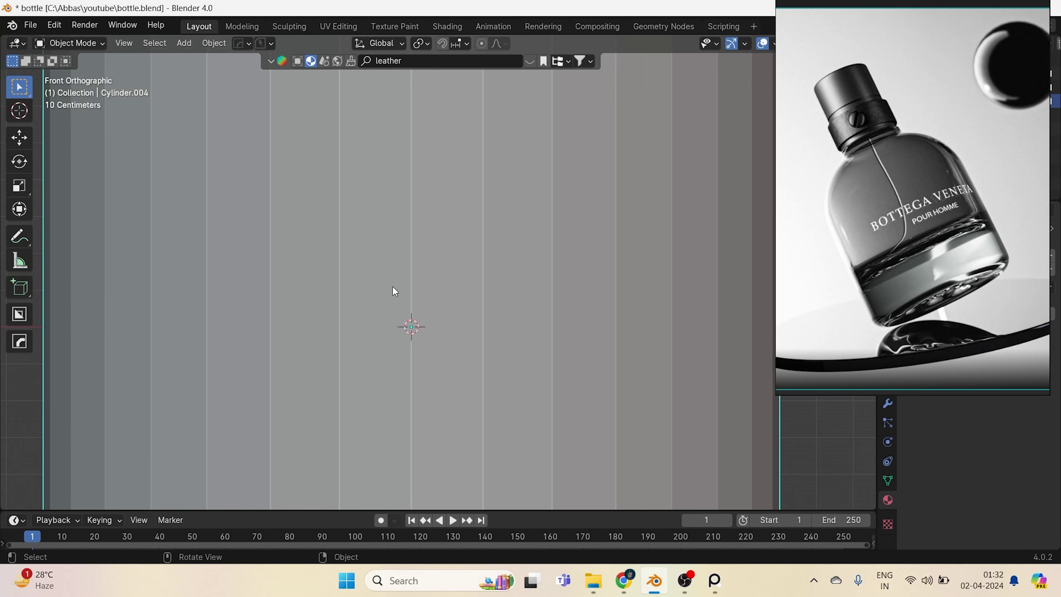
pyautogui.press('Delete')
# Add a mesh cylinder with 60 vertices at the 3D cursor.
pyautogui.hotkey('shift', 'a')
pyautogui.moveTo(420, 270)
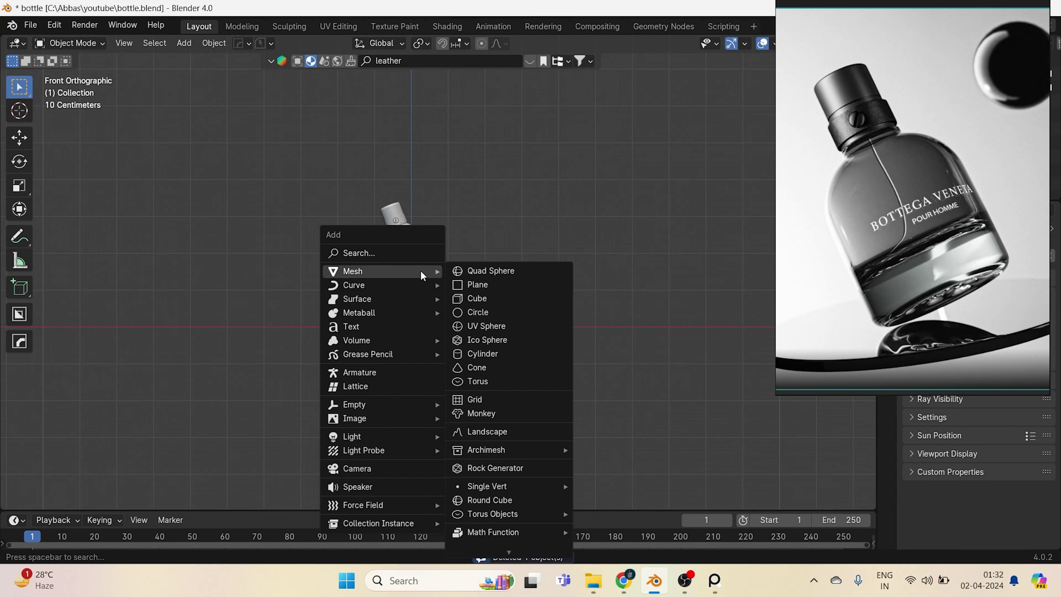
pyautogui.click(488, 354)
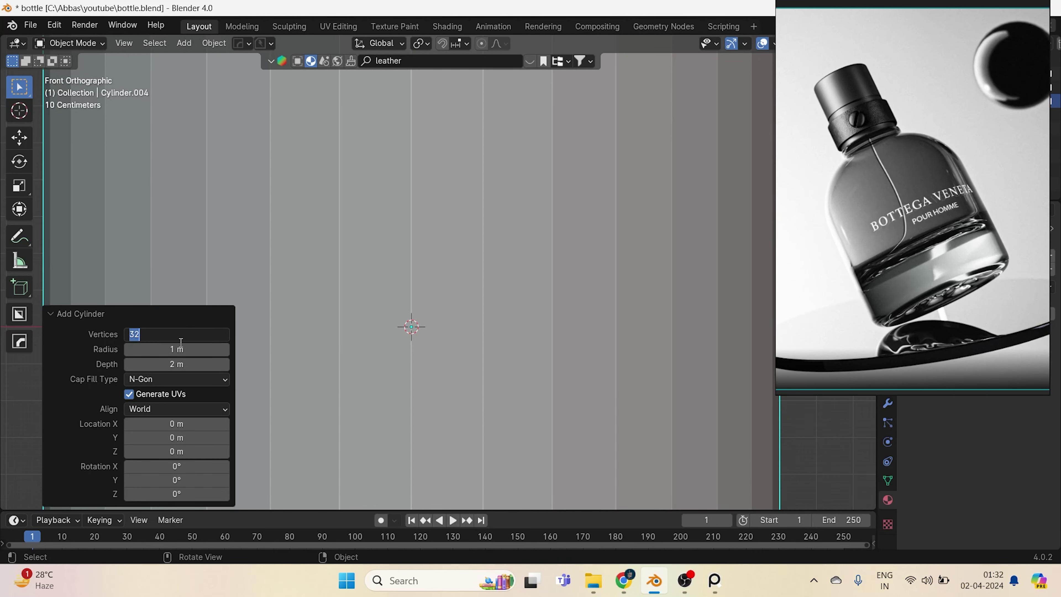
pyautogui.write('60')
pyautogui.press('Return')
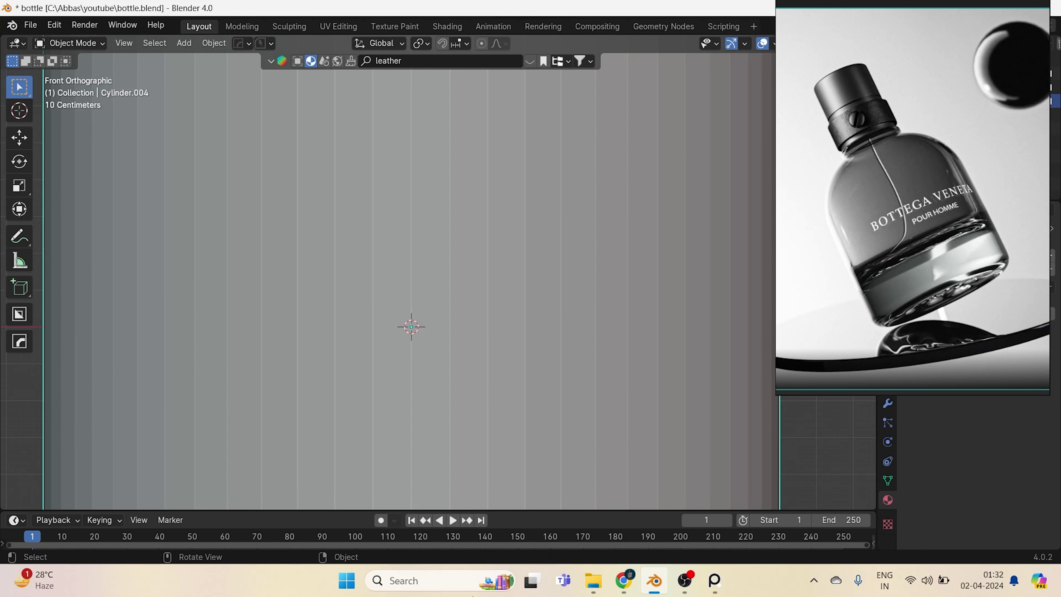
# Sharpen the cylinder with 30° sharpness and 60° smooth angle, and scale it down uniformly by a factor of about 0.112.
pyautogui.scroll(-4, 587, 324)
pyautogui.hotkey('shift', 'q')
pyautogui.click(556, 196)
pyautogui.scroll(2, 618, 309)
pyautogui.press('s')
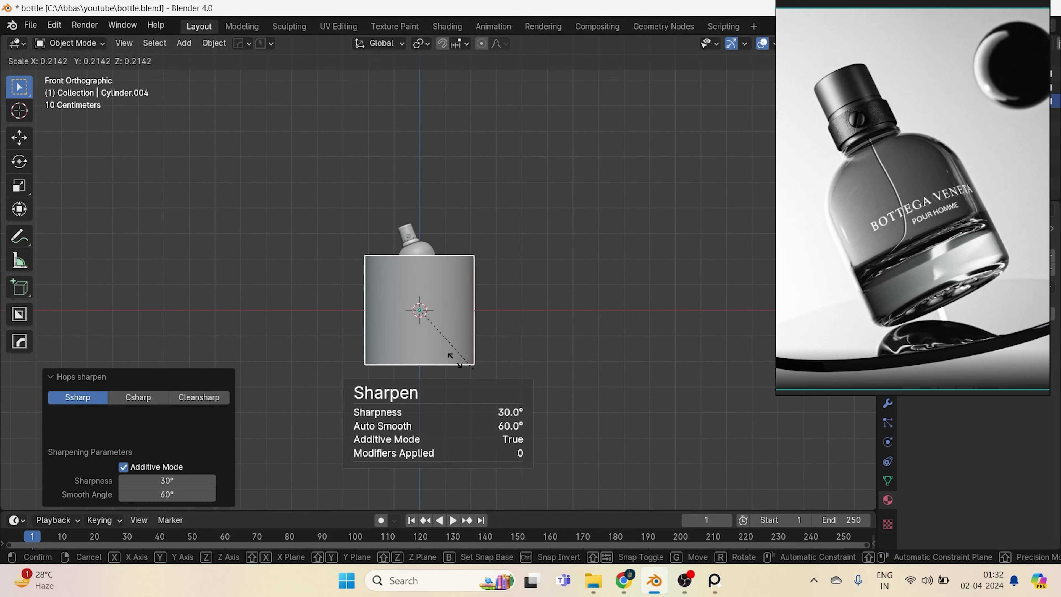
pyautogui.click(450, 338)
# Flatten the cylinder into a thin disc with Z scale factors of about 0.128 and 0.586, widening it by about 1.3.
pyautogui.scroll(3, 443, 349)
pyautogui.press('s')
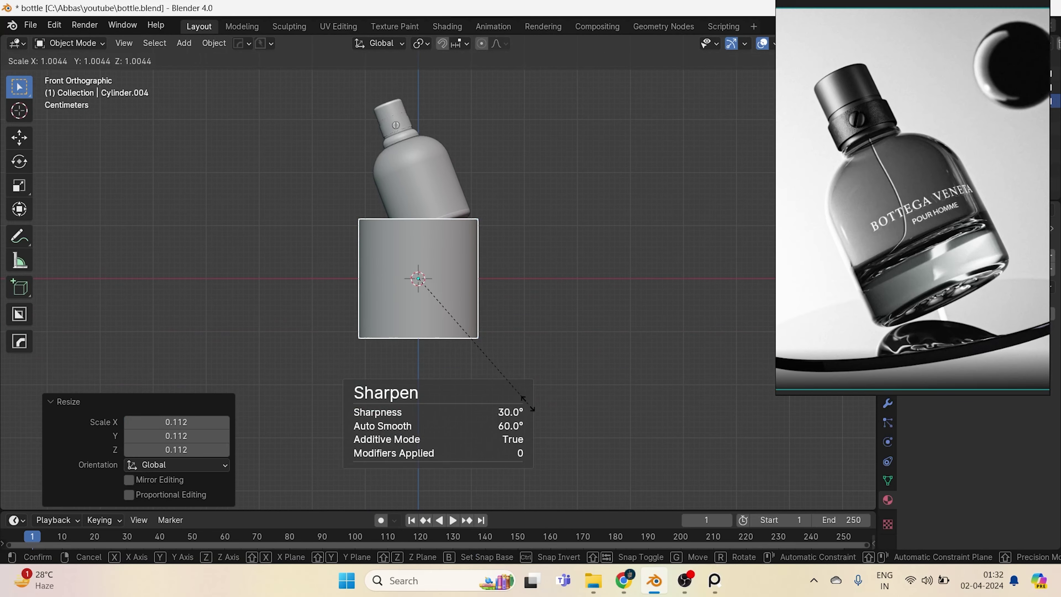
pyautogui.press('z')
pyautogui.click(422, 299)
pyautogui.press('s')
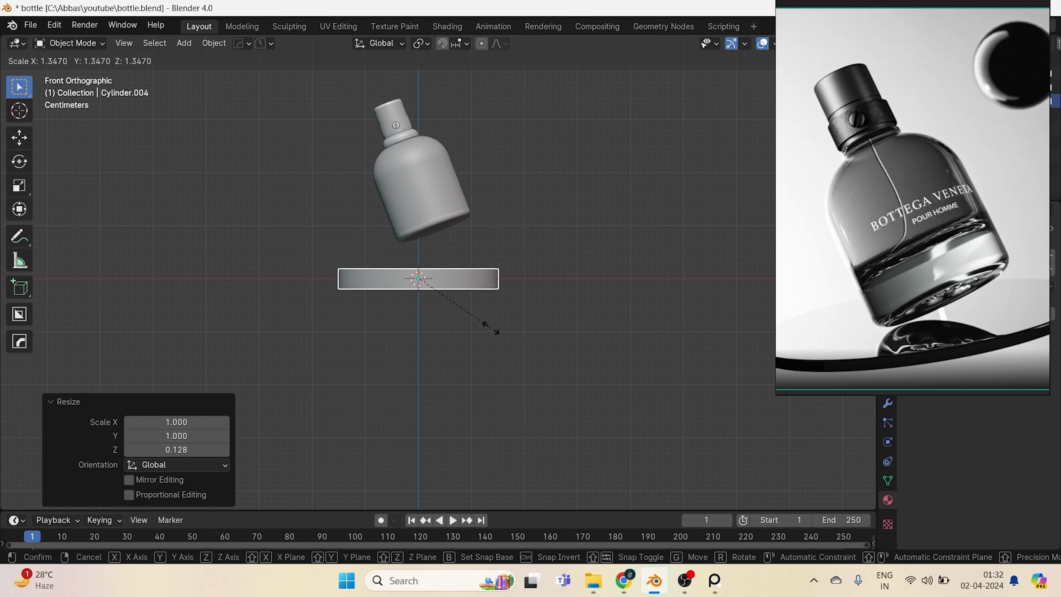
pyautogui.click(487, 322)
pyautogui.press('s')
pyautogui.press('z')
pyautogui.click(462, 301)
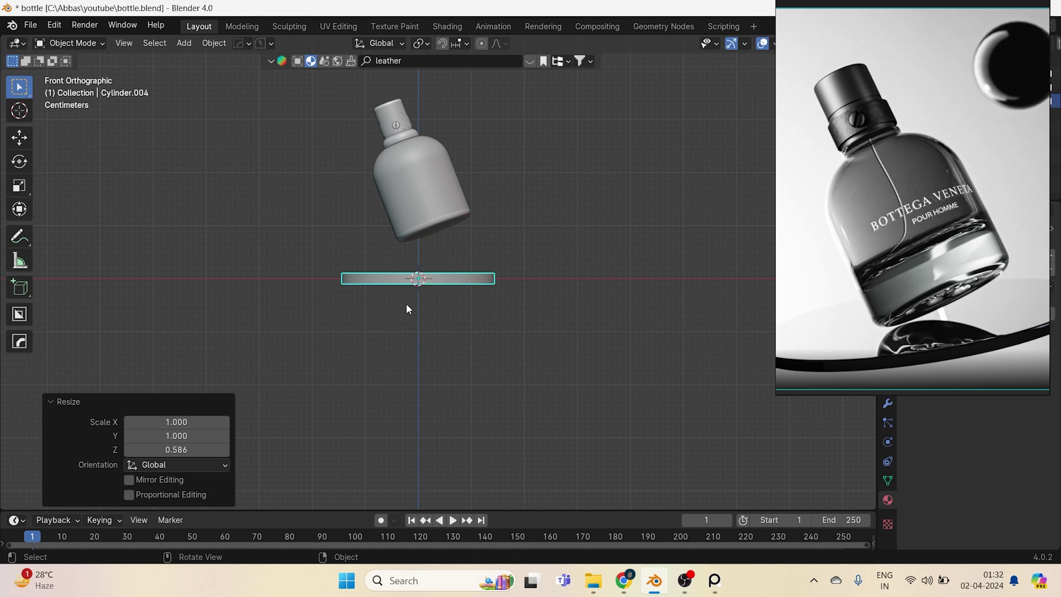
# Enlarge the disc slightly and apply its scale.
pyautogui.moveTo(406, 303); pyautogui.dragTo(448, 301, button='middle')
pyautogui.press('s')
pyautogui.click(545, 331)
pyautogui.press('Tab')
pyautogui.scroll(1, 411, 351)
pyautogui.press('Tab')
pyautogui.hotkey('ctrl', 'a')
pyautogui.click(393, 376)
# Bevel the disc's rim edges about 0.009 m wide with several segments to round them.
pyautogui.press('Tab')
pyautogui.hotkey('alt', 'a')
pyautogui.click(412, 295)
pyautogui.scroll(2, 448, 300)
pyautogui.hotkey('ctrl', 'b')
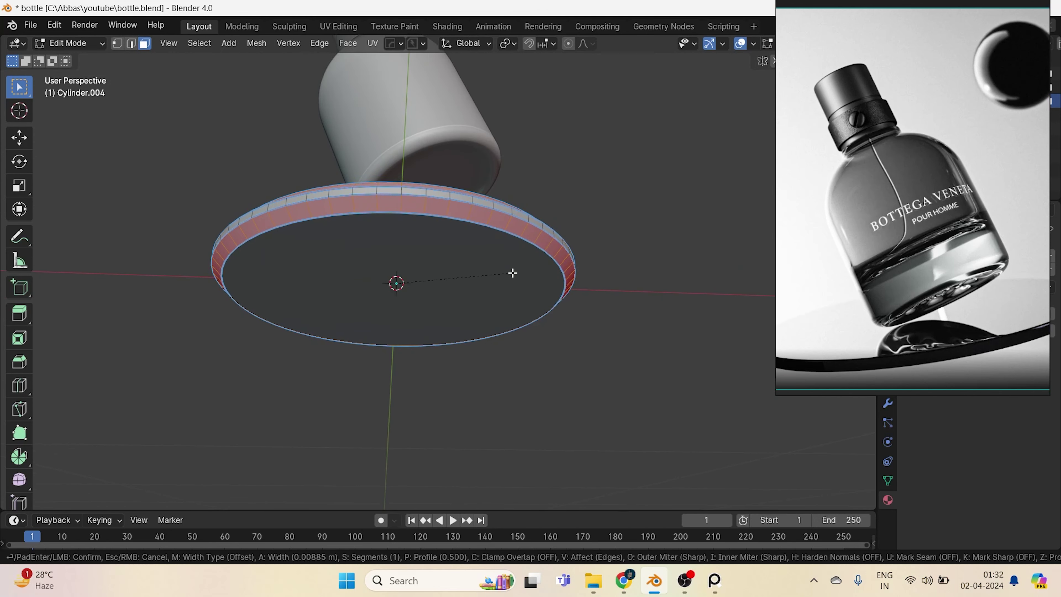
pyautogui.scroll(3, 508, 276)
pyautogui.click(512, 273)
pyautogui.press('Tab')
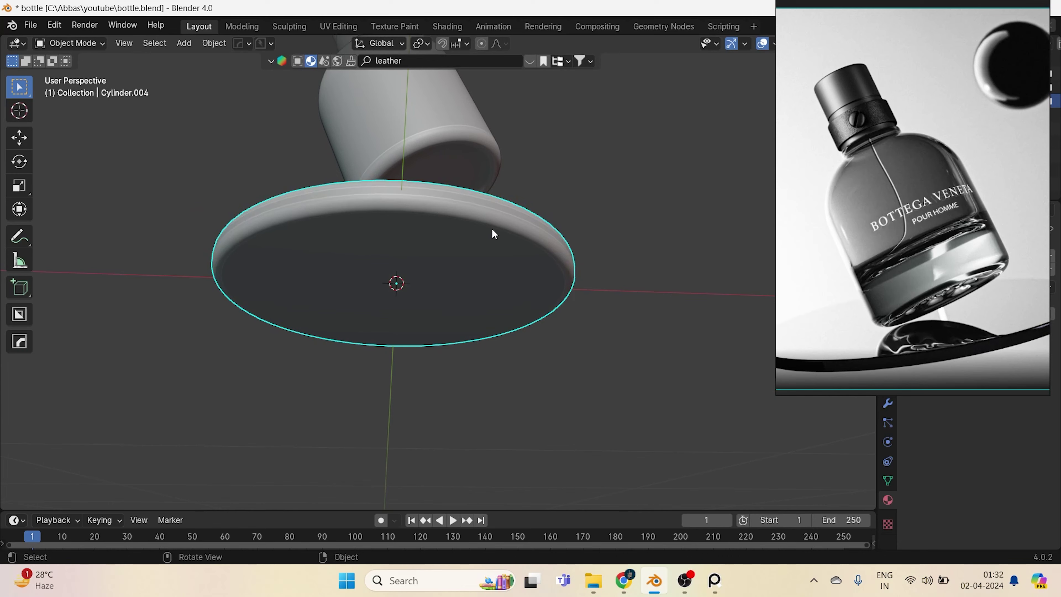
# Sharpen the beveled disc again and thin it along Z by a factor of about 0.652.
pyautogui.press('q')
pyautogui.click(474, 318)
pyautogui.press('KP_1')
pyautogui.press('s')
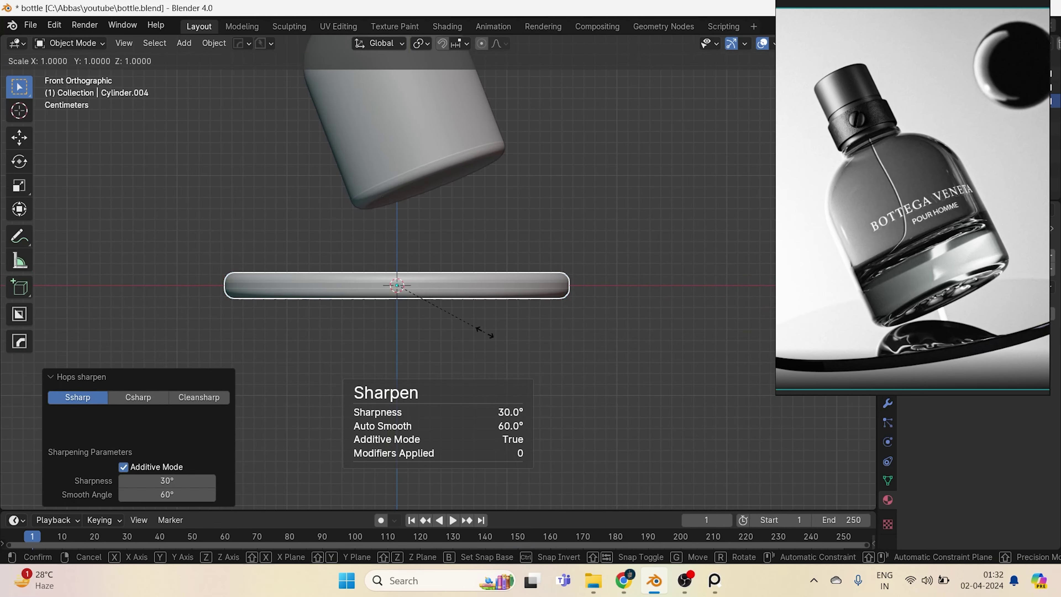
pyautogui.press('z')
pyautogui.click(458, 308)
# Move the disc about 0.01 m along X and 0.06 m up along Z to just below the bottle.
pyautogui.keyDown('shift'); pyautogui.moveTo(523, 306); pyautogui.dragTo(530, 390, button='middle'); pyautogui.keyUp('shift')
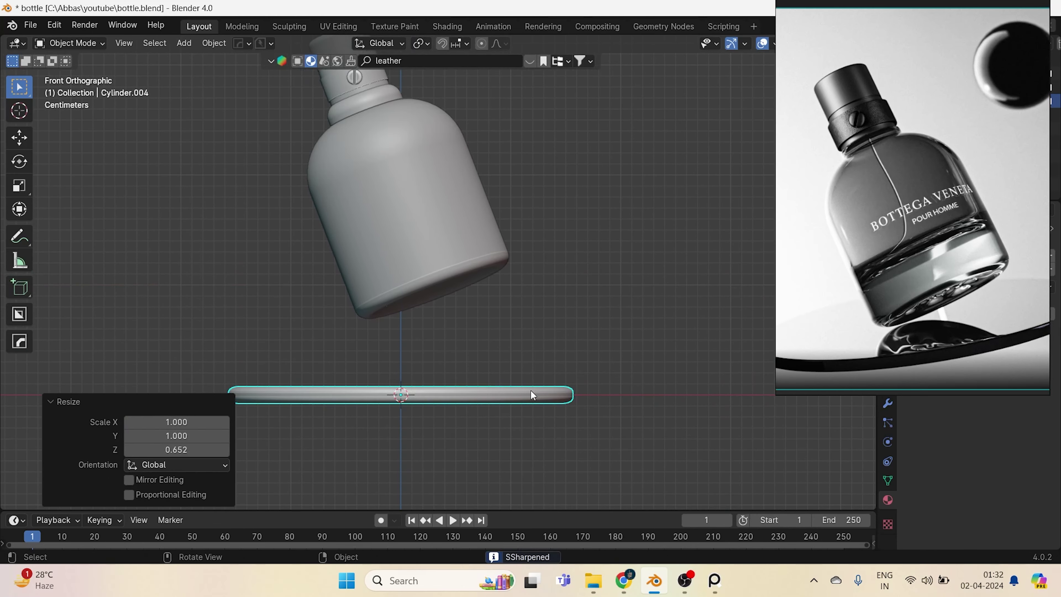
pyautogui.press('g')
pyautogui.click(624, 316)
# Fine-tune the disc's thickness with Z scale factors of about 0.831 and 1.163.
pyautogui.press('s')
pyautogui.press('z')
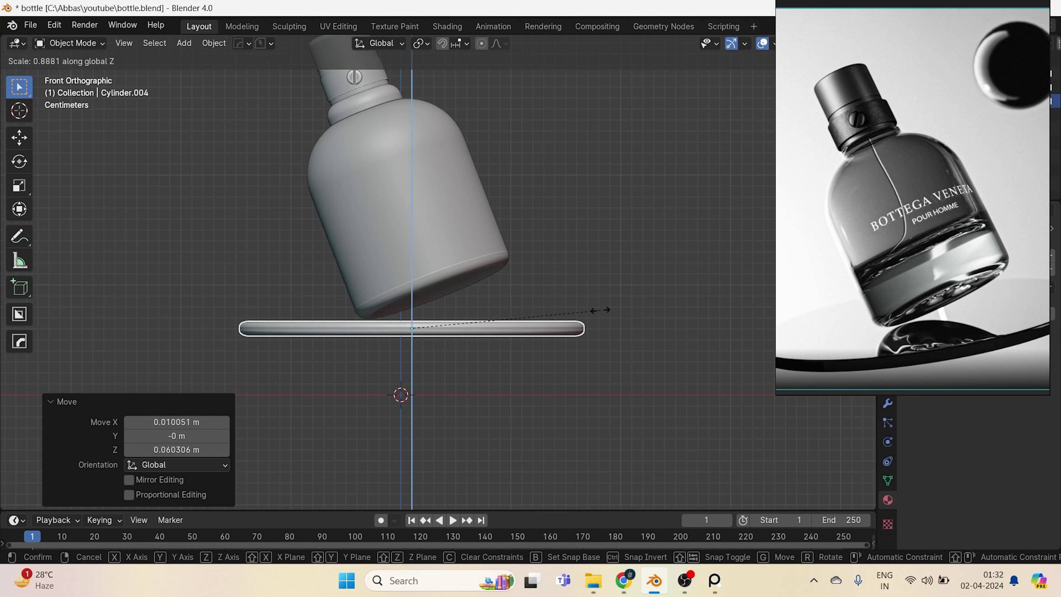
pyautogui.click(587, 305)
pyautogui.keyDown('shift'); pyautogui.moveTo(610, 342); pyautogui.dragTo(637, 349, button='middle'); pyautogui.keyUp('shift')
pyautogui.press('s')
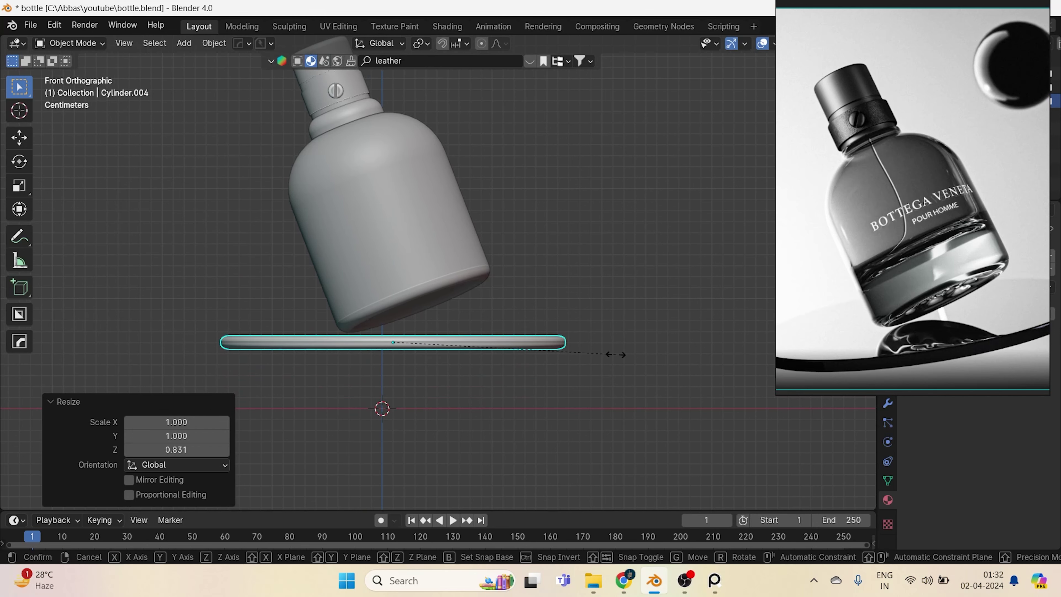
pyautogui.press('z')
pyautogui.click(640, 421)
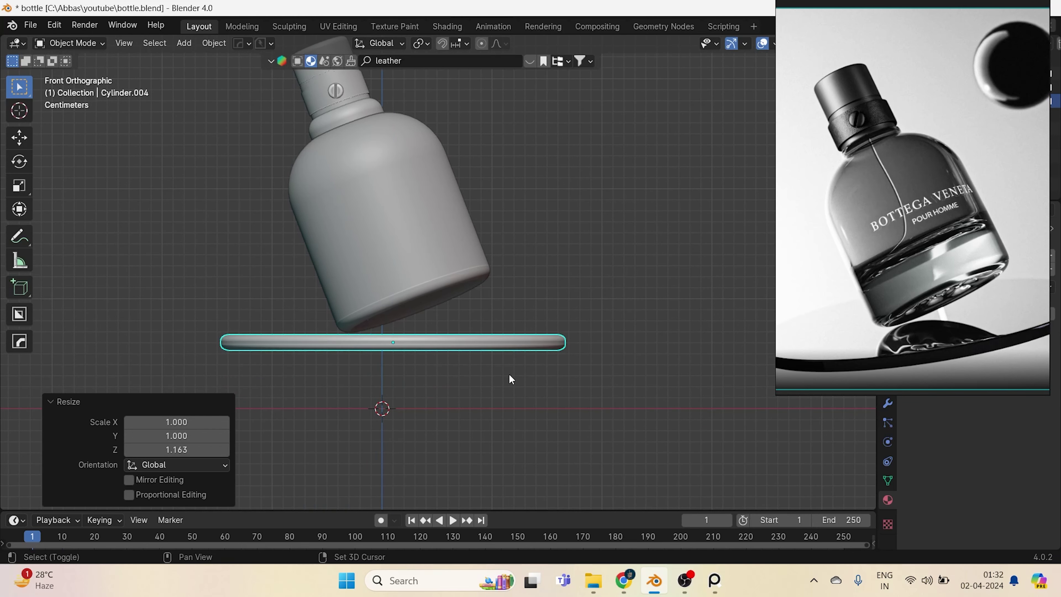
pyautogui.keyDown('shift'); pyautogui.moveTo(511, 379); pyautogui.dragTo(517, 355, button='middle'); pyautogui.keyUp('shift')
pyautogui.press('r')
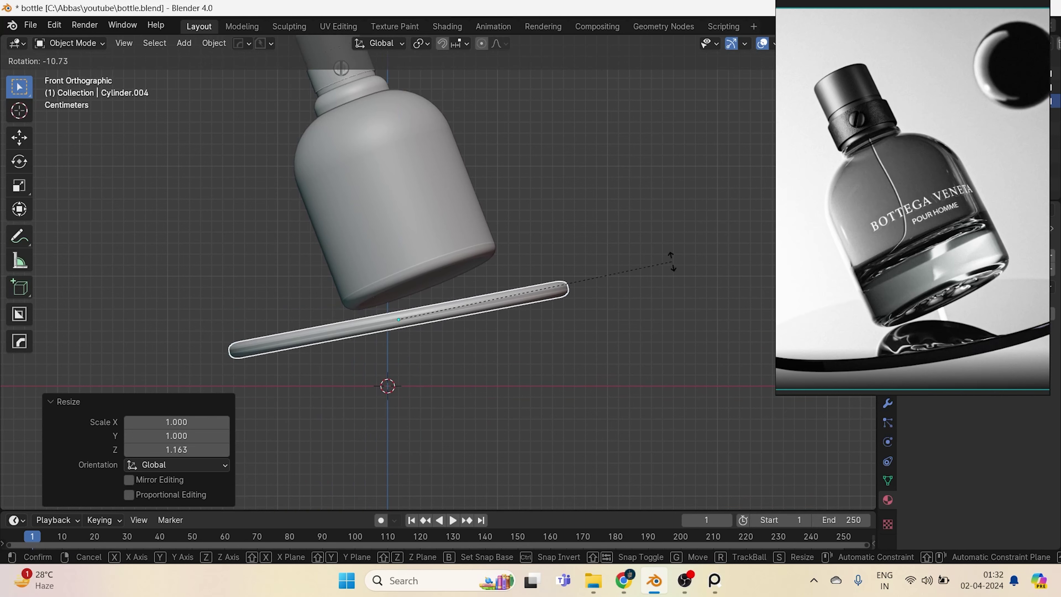
pyautogui.press('Escape')
# Rotate the disc about 10.1° around the X axis and tilt it in the front view beneath the bottle.
pyautogui.moveTo(294, 322); pyautogui.dragTo(436, 274, button='middle')
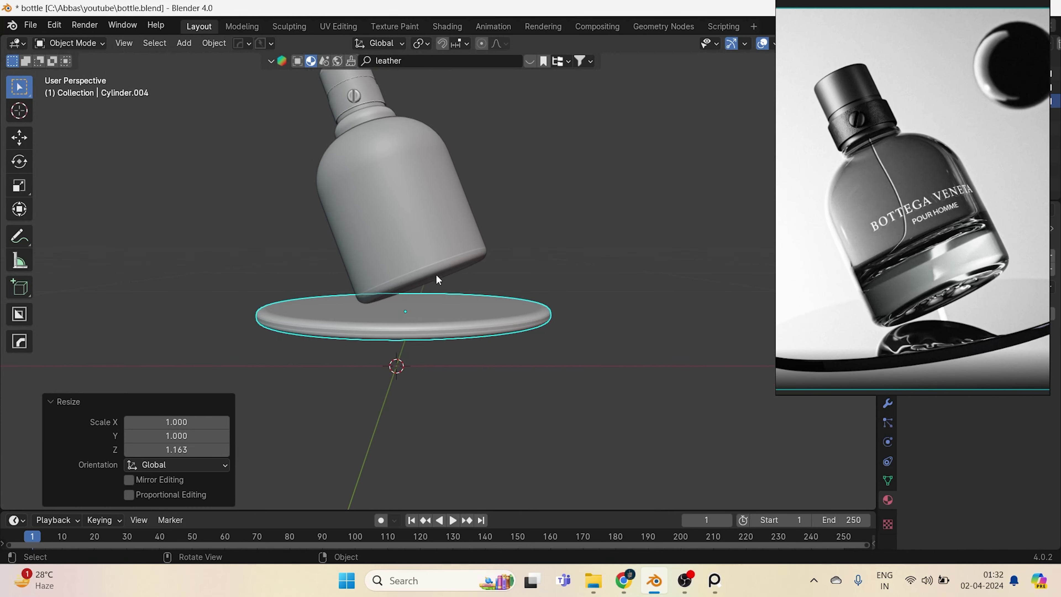
pyautogui.press('r')
pyautogui.press('x')
pyautogui.click(454, 238)
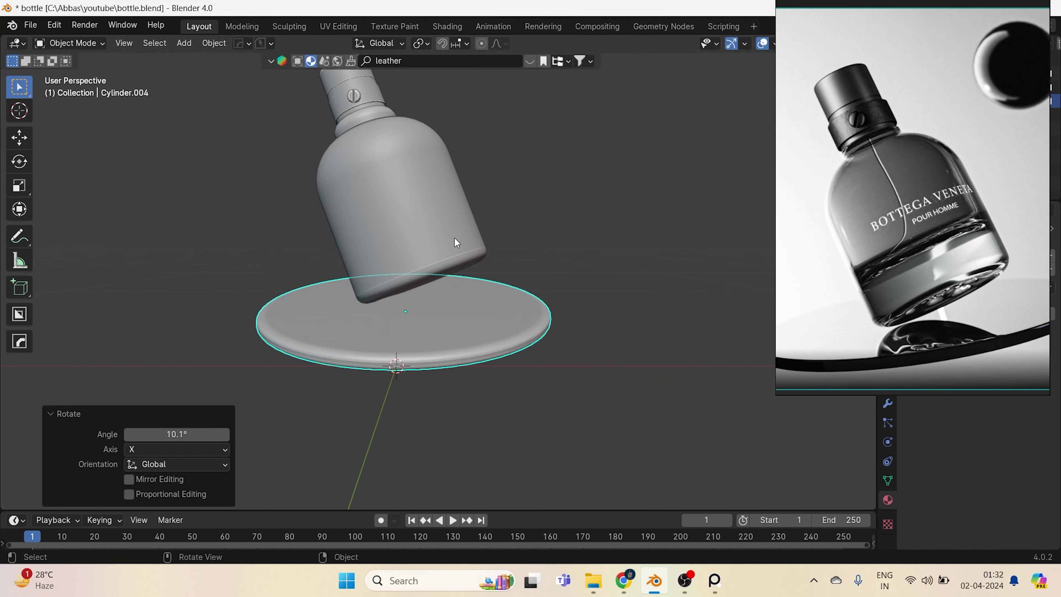
pyautogui.press('KP_1')
pyautogui.press('r')
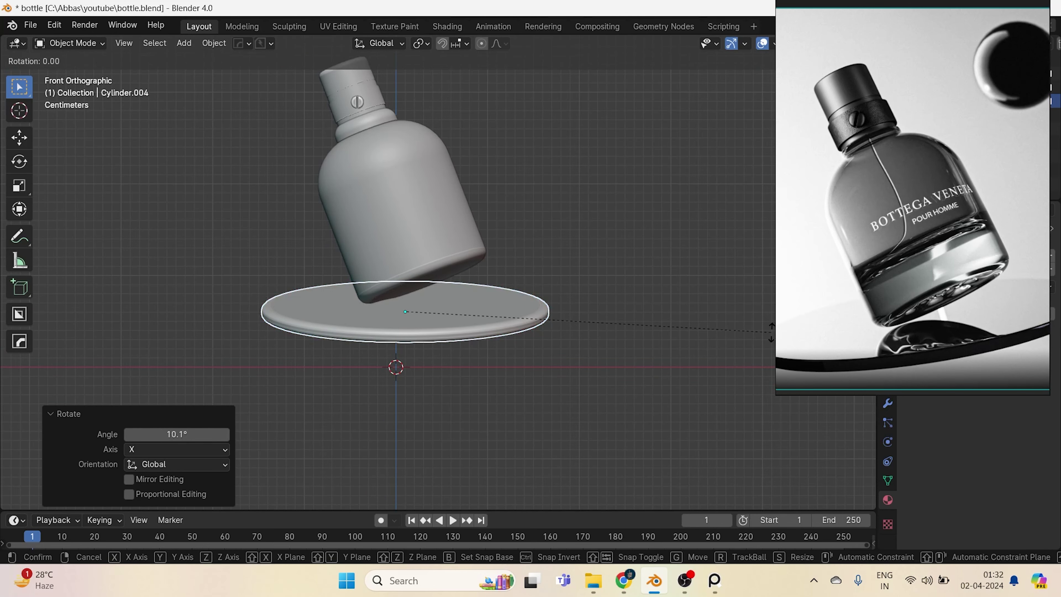
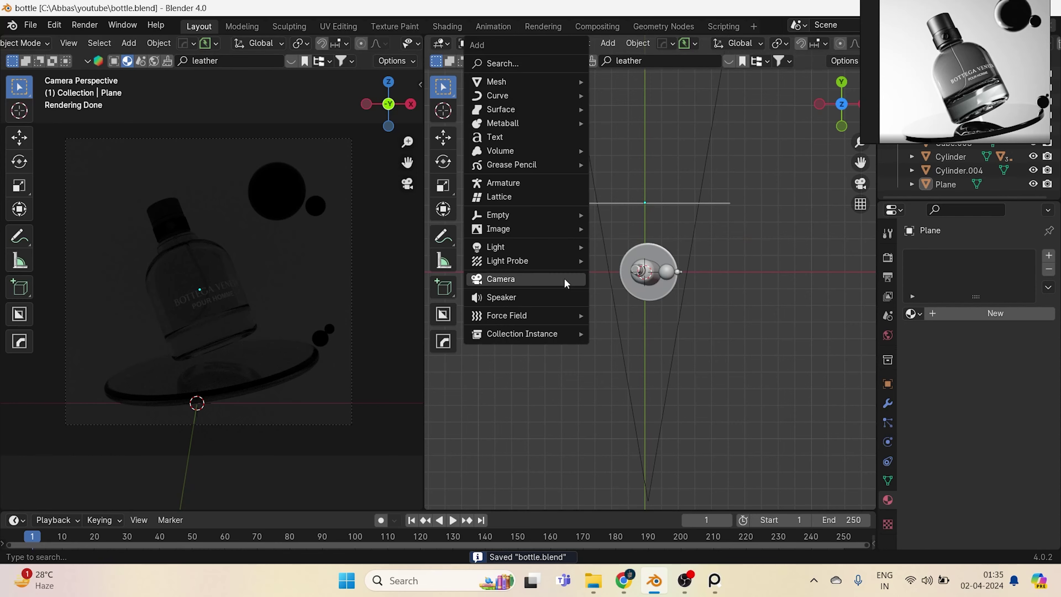
# Add an area light, scale it by about 0.54 and stretch it along X by about 1.914.
pyautogui.moveTo(534, 251)
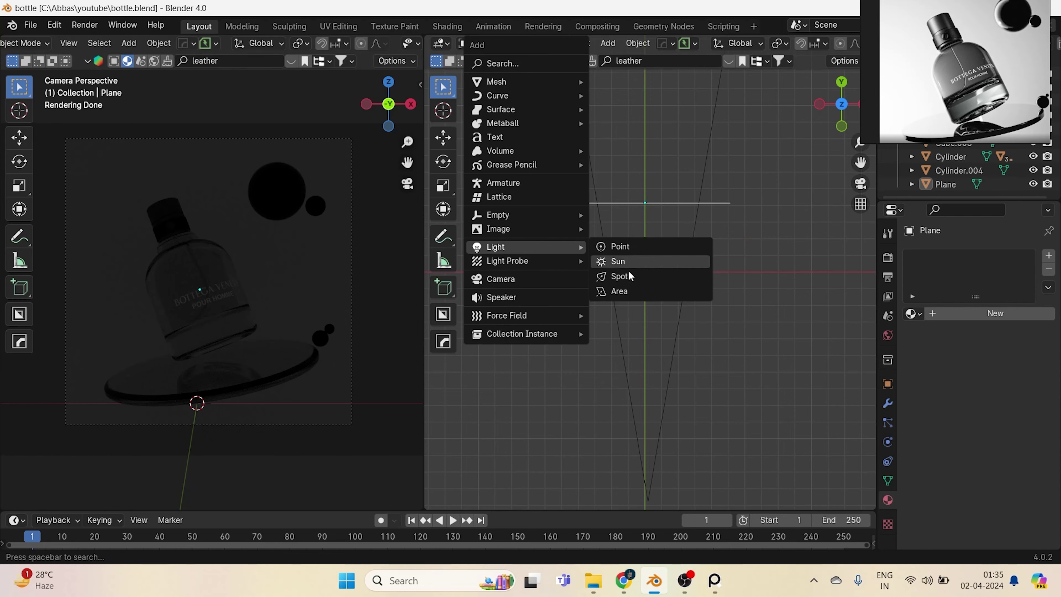
pyautogui.click(639, 292)
pyautogui.press('s')
pyautogui.click(713, 329)
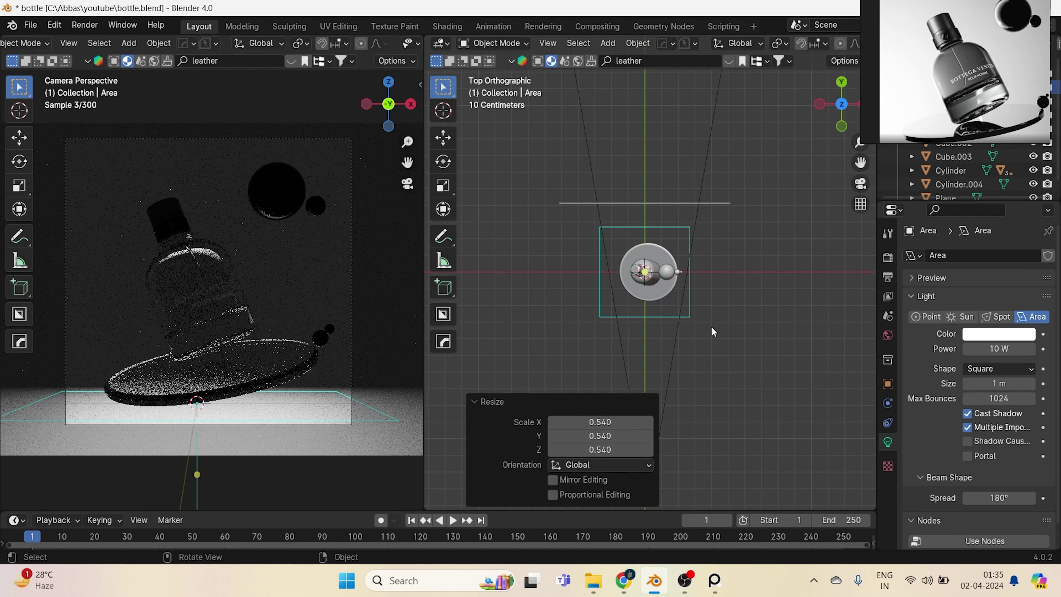
pyautogui.press('s')
pyautogui.press('x')
pyautogui.click(775, 353)
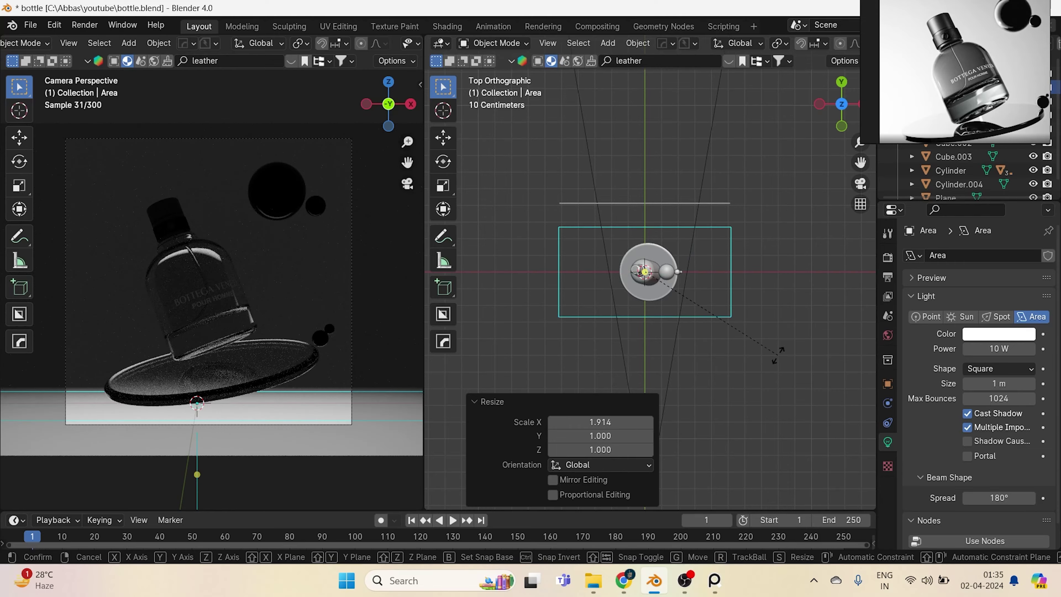
# Try rotating the area light 90° around the Y axis.
pyautogui.write('ry90')
pyautogui.press('Return')
pyautogui.hotkey('ctrl', 'z')
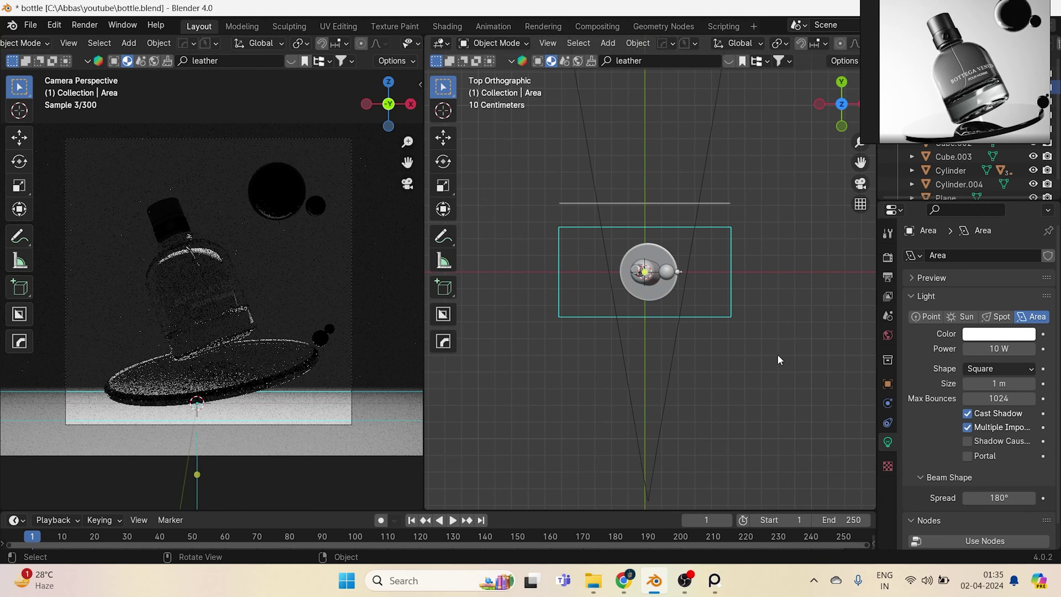
# Rotate the area light -90° around the Y axis and move it about -0.955 m in X and 0.219 m in Y.
pyautogui.write('ry-90')
pyautogui.press('Return')
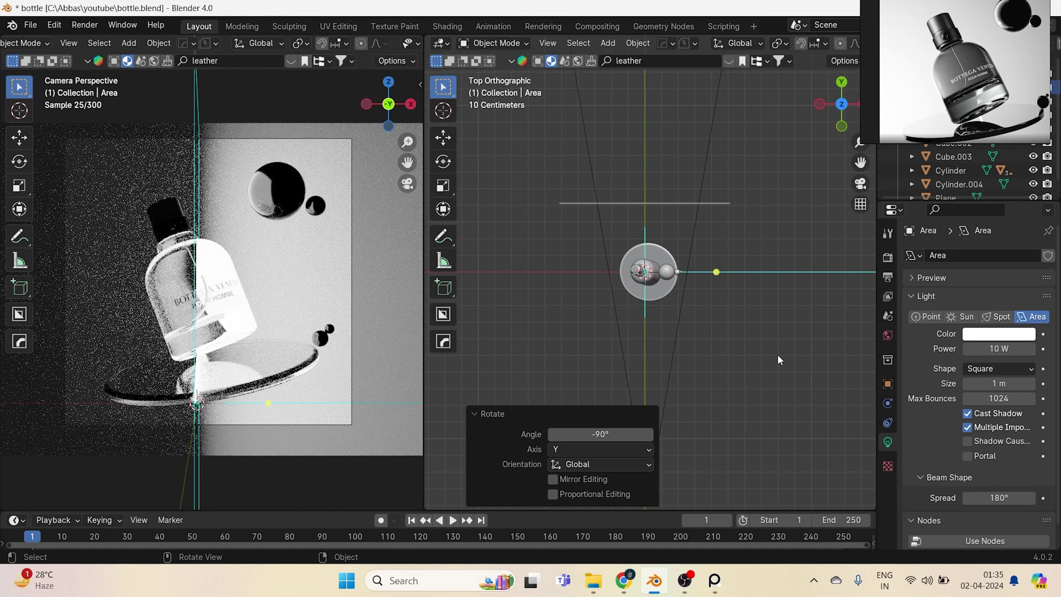
pyautogui.press('g')
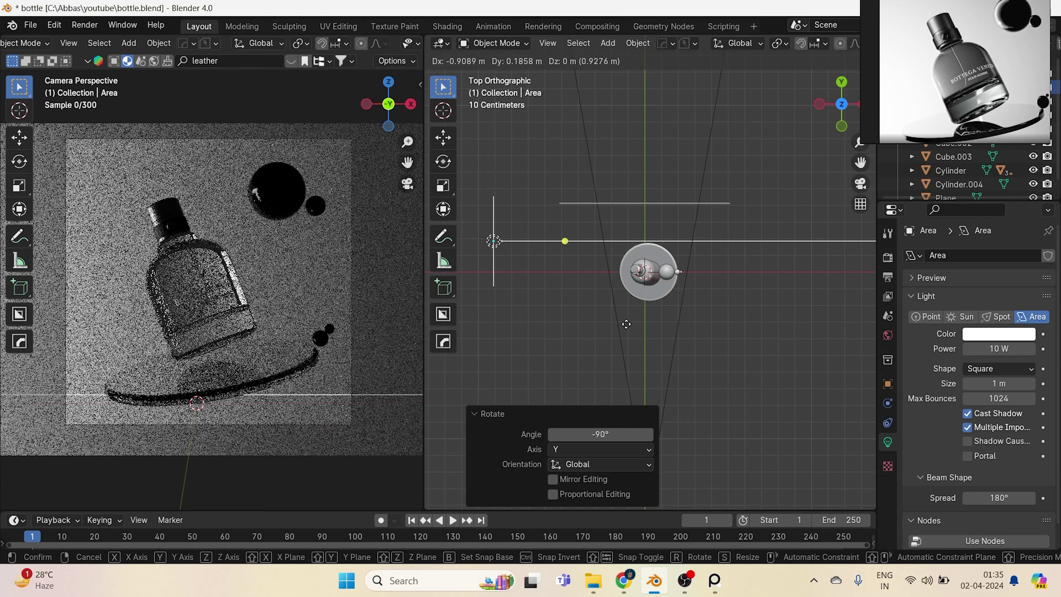
pyautogui.click(618, 319)
# Save the file and shift the area light about 0.171 m further from the bottle along negative X.
pyautogui.keyDown('shift'); pyautogui.moveTo(598, 311); pyautogui.dragTo(700, 279, button='middle'); pyautogui.keyUp('shift')
pyautogui.hotkey('ctrl', 's')
pyautogui.scroll(4, 94, 335)
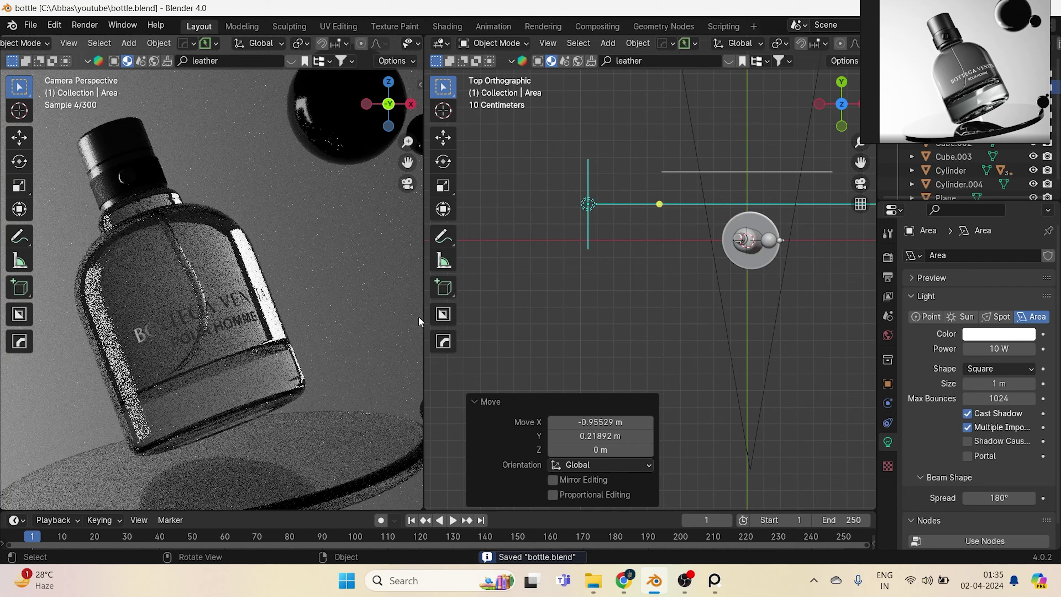
pyautogui.scroll(-1, 684, 229)
pyautogui.press('g')
pyautogui.press('x')
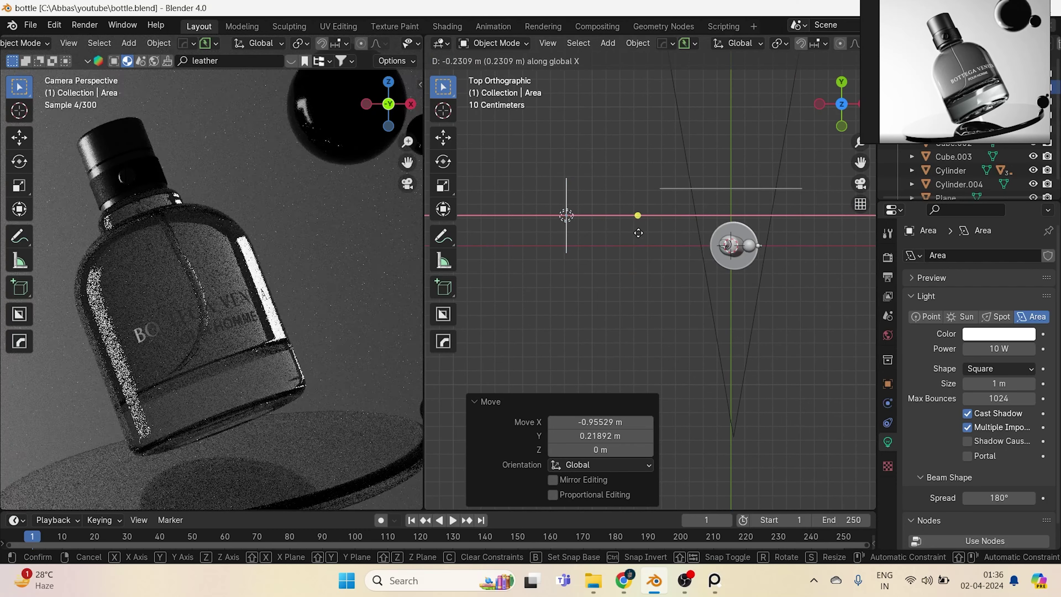
pyautogui.click(647, 242)
pyautogui.scroll(-4, 152, 349)
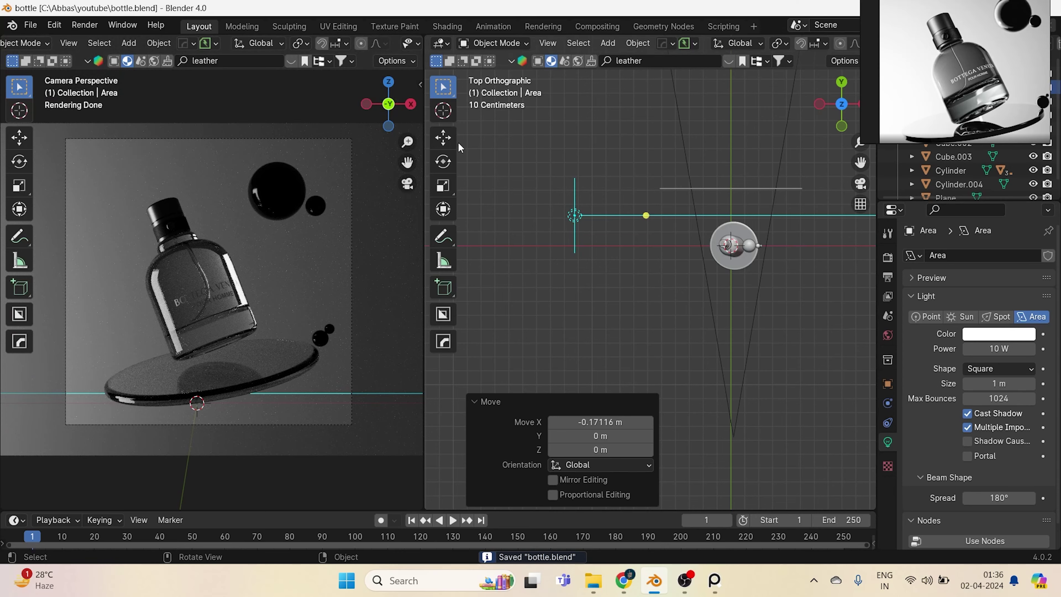
# Raise the area light along Z to the bottle's height and stretch it vertically by a factor of about 1.167.
pyautogui.click(653, 294)
pyautogui.press('KP_1')
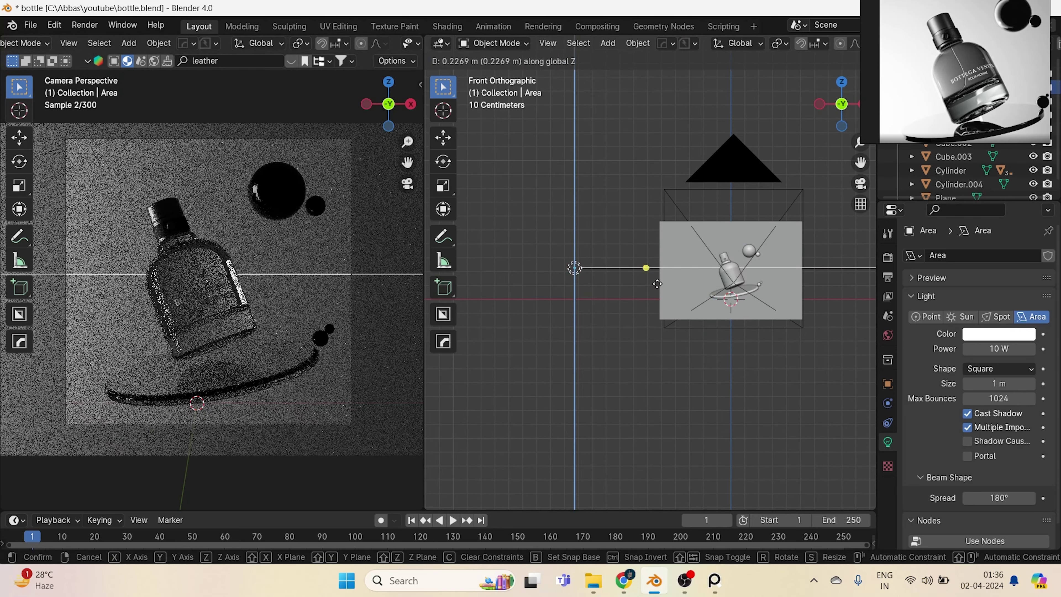
pyautogui.click(644, 273)
pyautogui.press('s')
pyautogui.press('z')
pyautogui.click(664, 305)
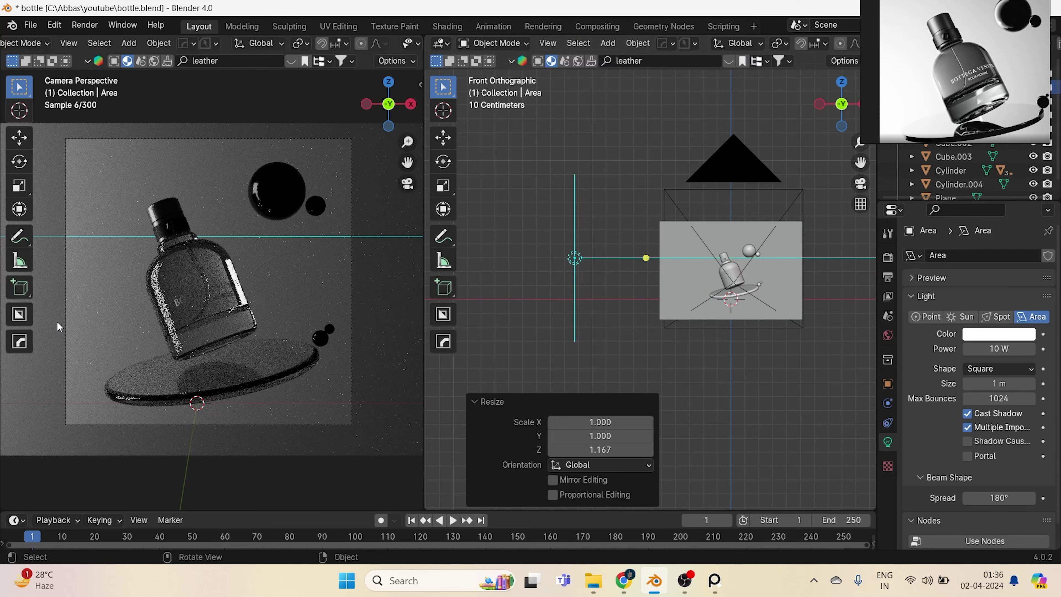
pyautogui.hotkey('ctrl', 's')
pyautogui.scroll(5, 188, 313)
pyautogui.moveTo(772, 349); pyautogui.dragTo(852, 360, button='middle')
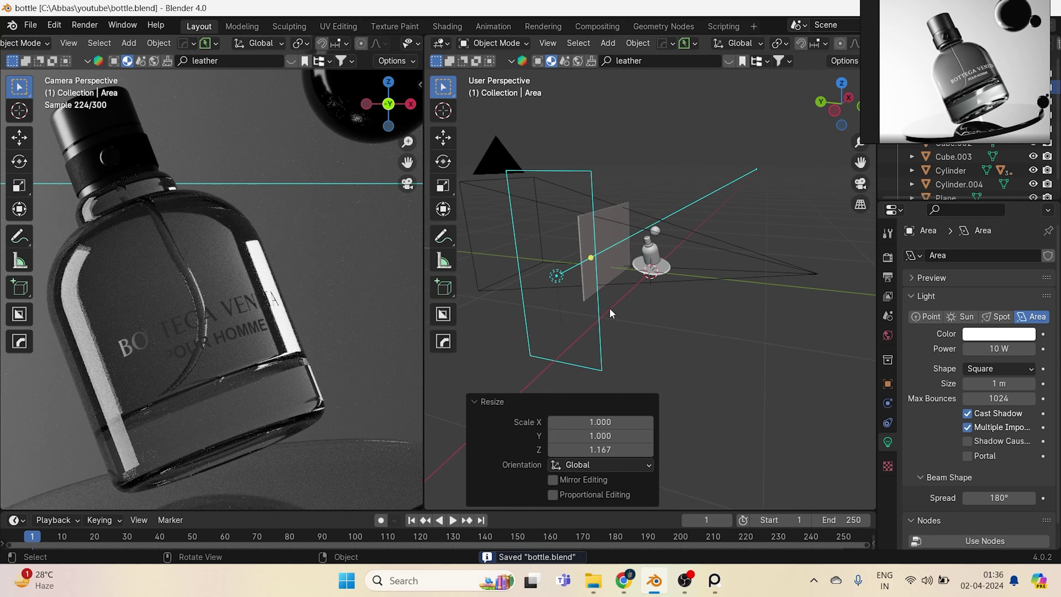
pyautogui.keyDown('shift'); pyautogui.moveTo(610, 312); pyautogui.dragTo(622, 287, button='middle'); pyautogui.keyUp('shift')
pyautogui.press('s')
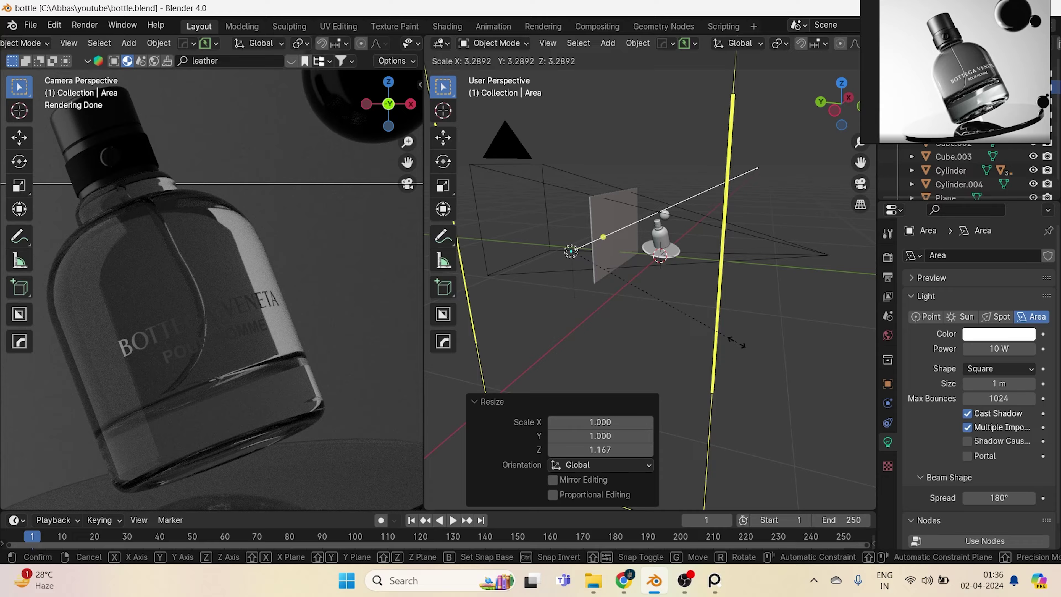
pyautogui.click(737, 342)
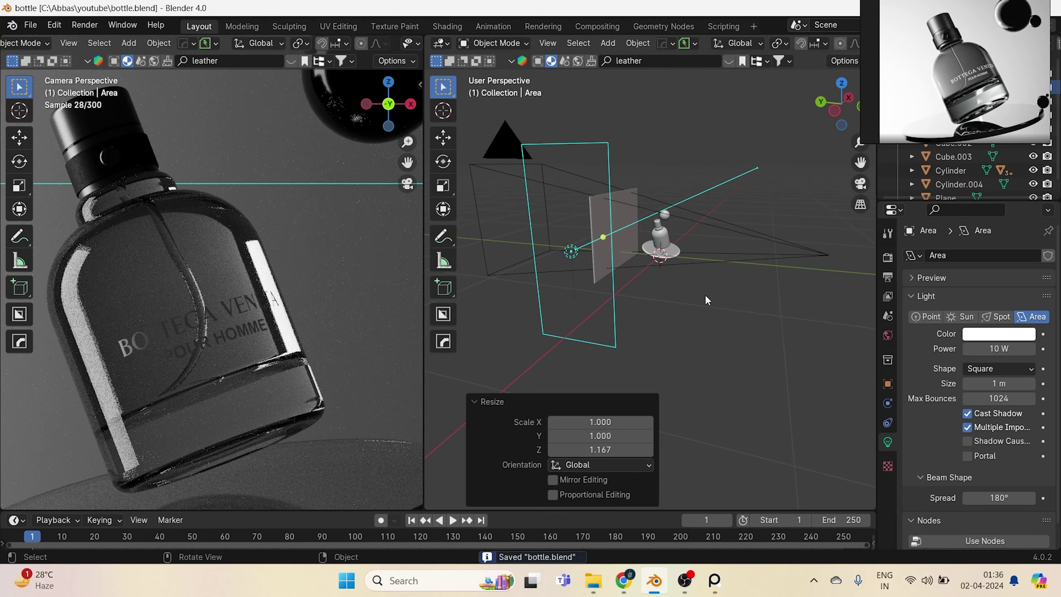
pyautogui.press('s')
pyautogui.press('y')
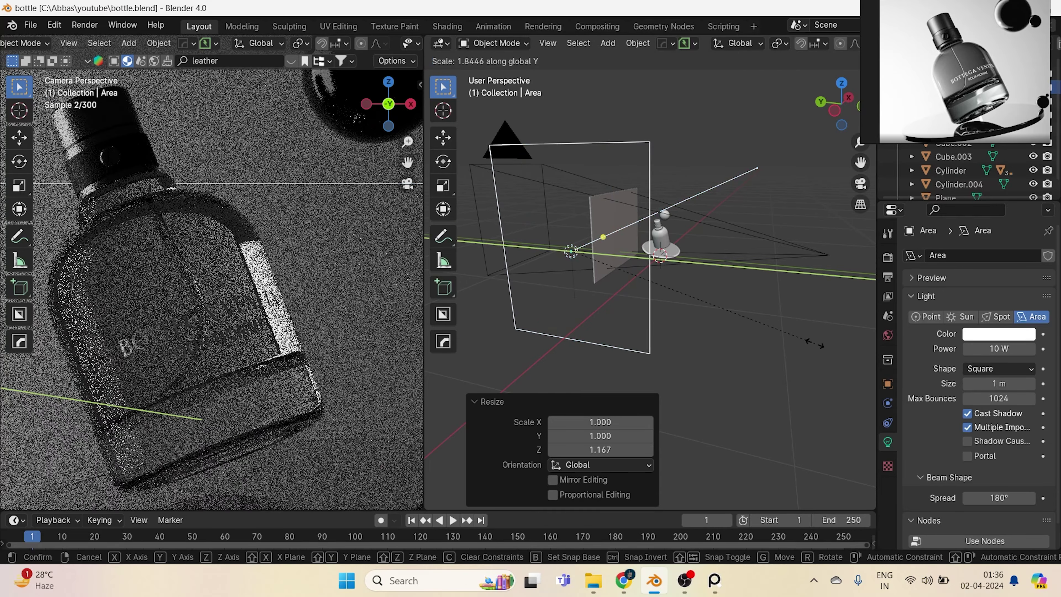
pyautogui.rightClick(815, 344)
# Narrow the area light along Y by a factor of about 0.659 and move it about 0.084 m in Y.
pyautogui.press('s')
pyautogui.press('y')
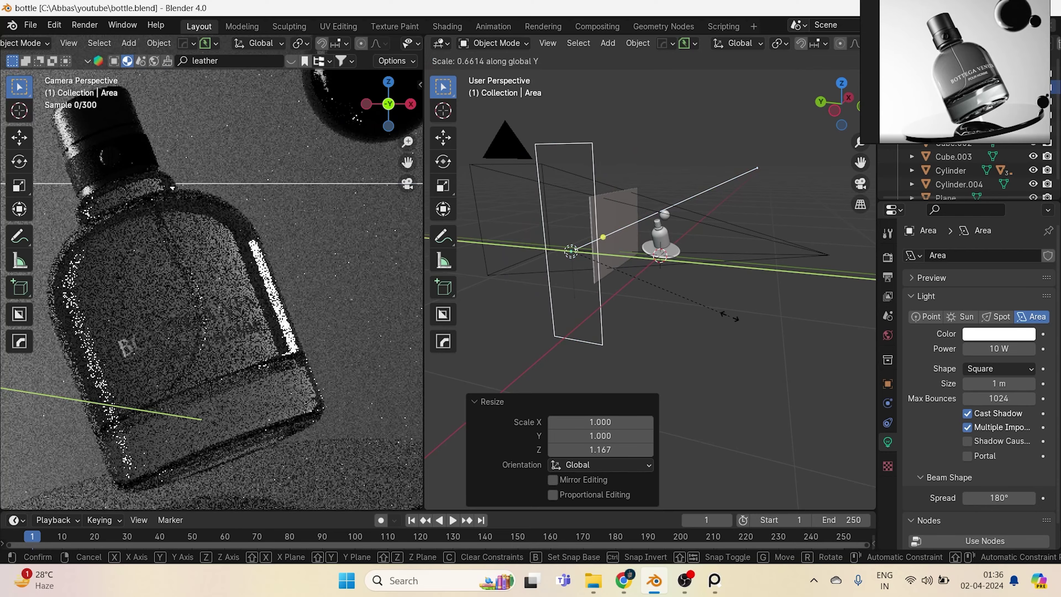
pyautogui.click(728, 316)
pyautogui.press('g')
pyautogui.press('y')
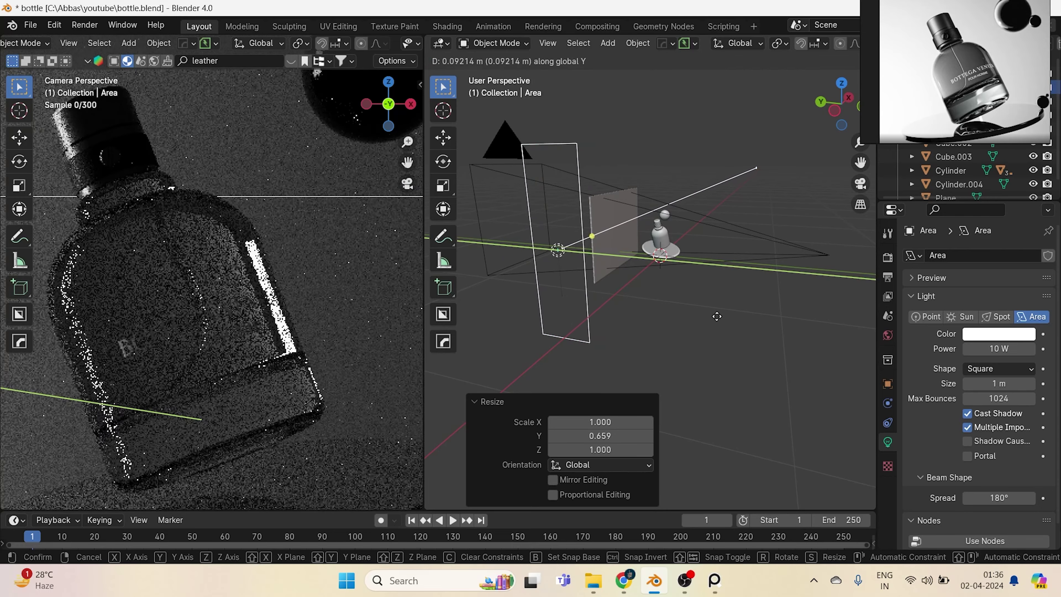
pyautogui.click(716, 313)
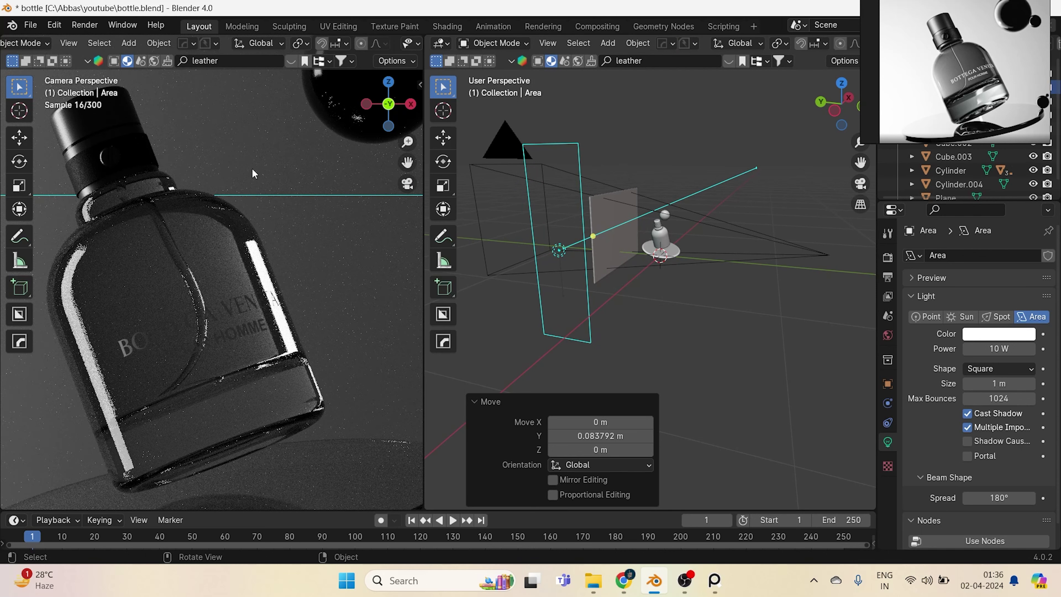
# Add a 2 m mesh plane from the front view and scale it down slightly.
pyautogui.press('KP_1')
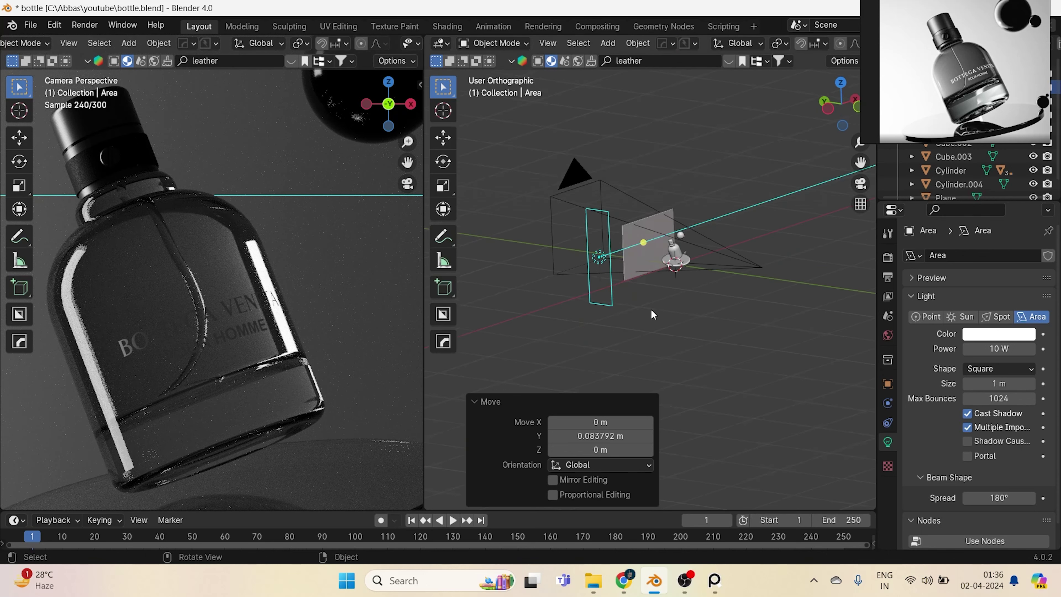
pyautogui.hotkey('shift', 'a')
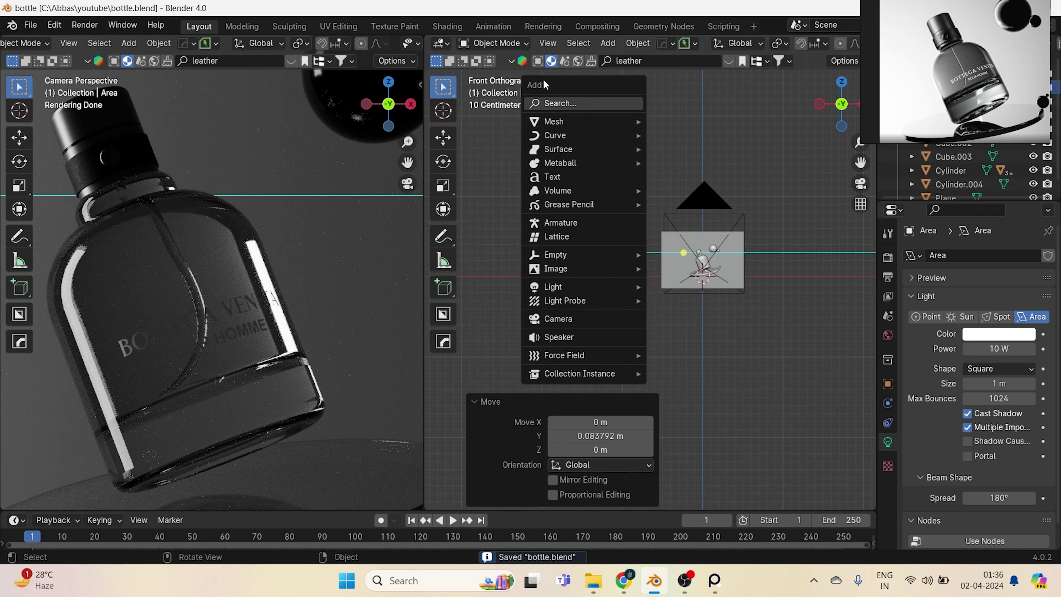
pyautogui.moveTo(590, 127)
pyautogui.click(735, 144)
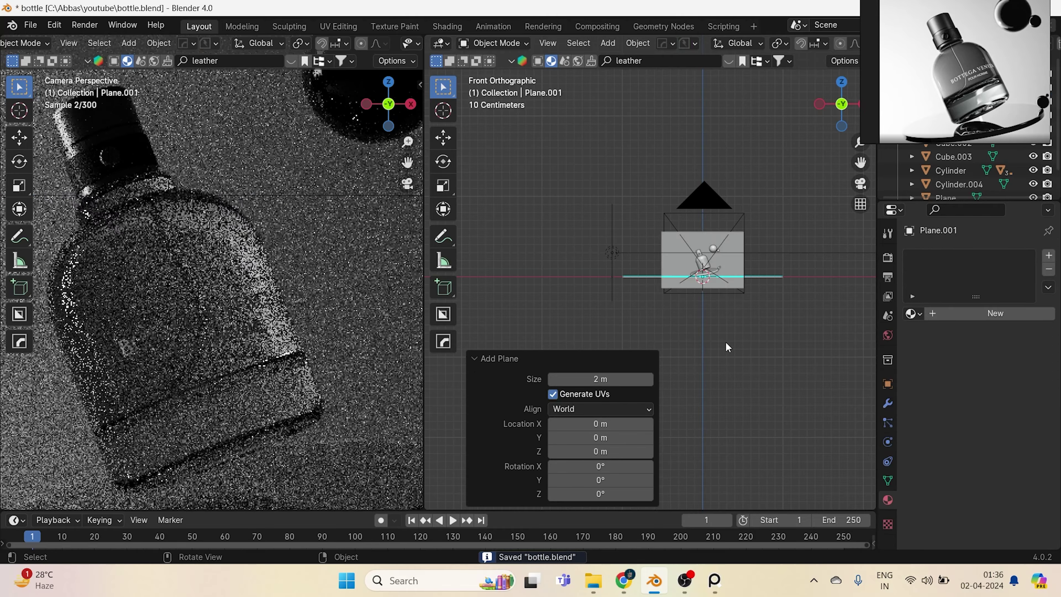
pyautogui.press('s')
pyautogui.click(718, 334)
# Rotate the plane 90° around Y and move it about -0.598 m in X and 0.261 m in Z, between light and bottle.
pyautogui.write('ry90')
pyautogui.press('Return')
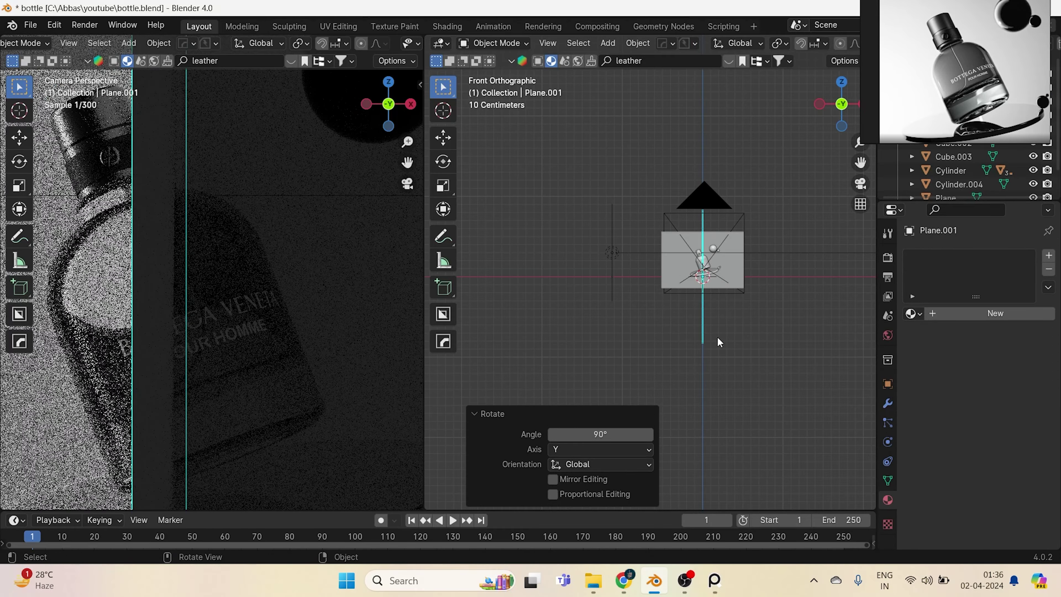
pyautogui.press('g')
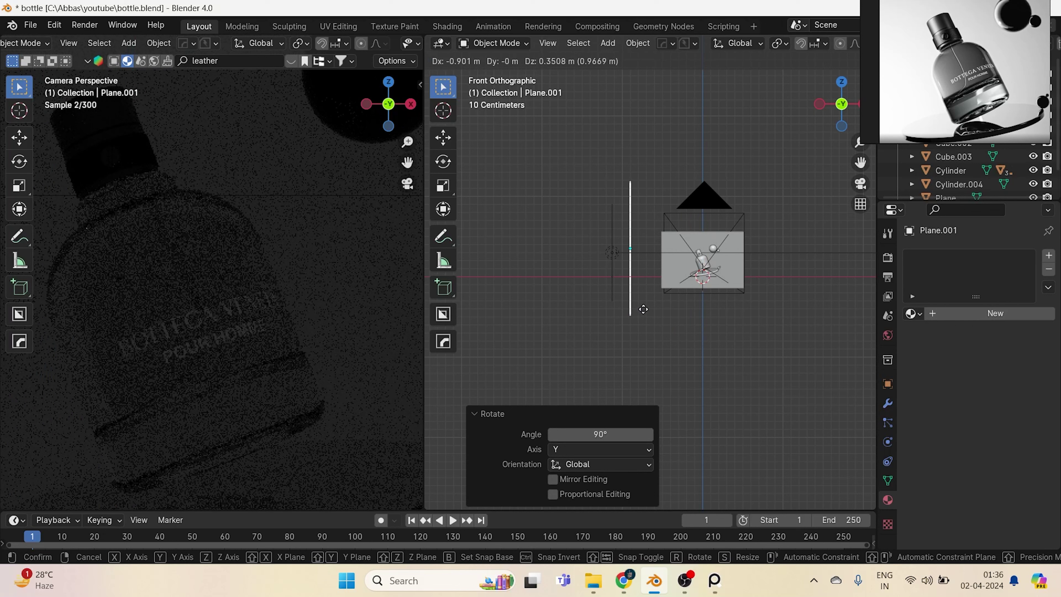
pyautogui.click(668, 317)
# Give the upright plane a new material with a Translucent BSDF surface and save the file.
pyautogui.moveTo(668, 316); pyautogui.dragTo(711, 359, button='middle')
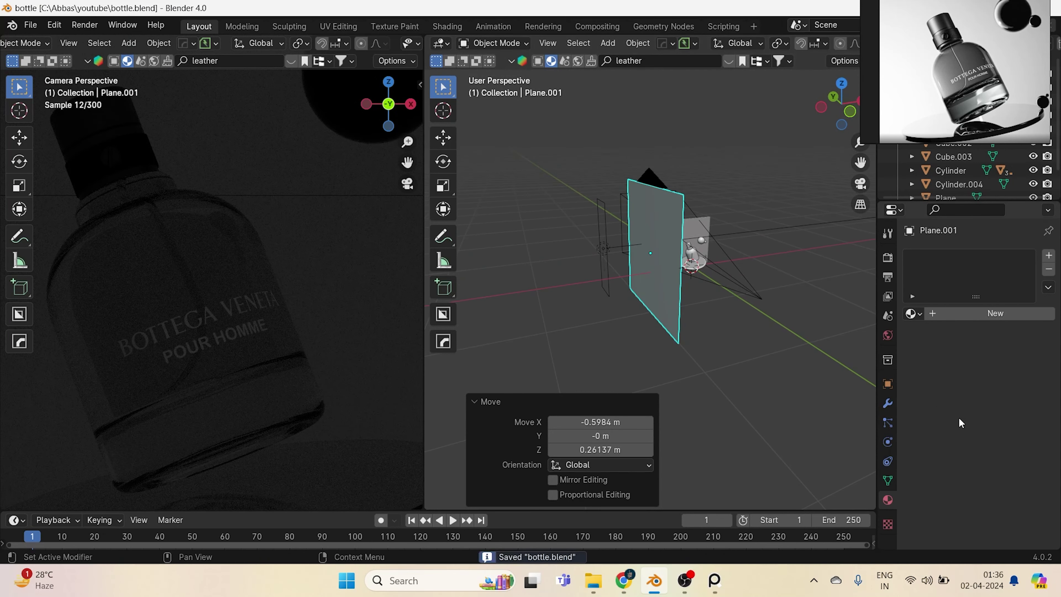
pyautogui.click(968, 321)
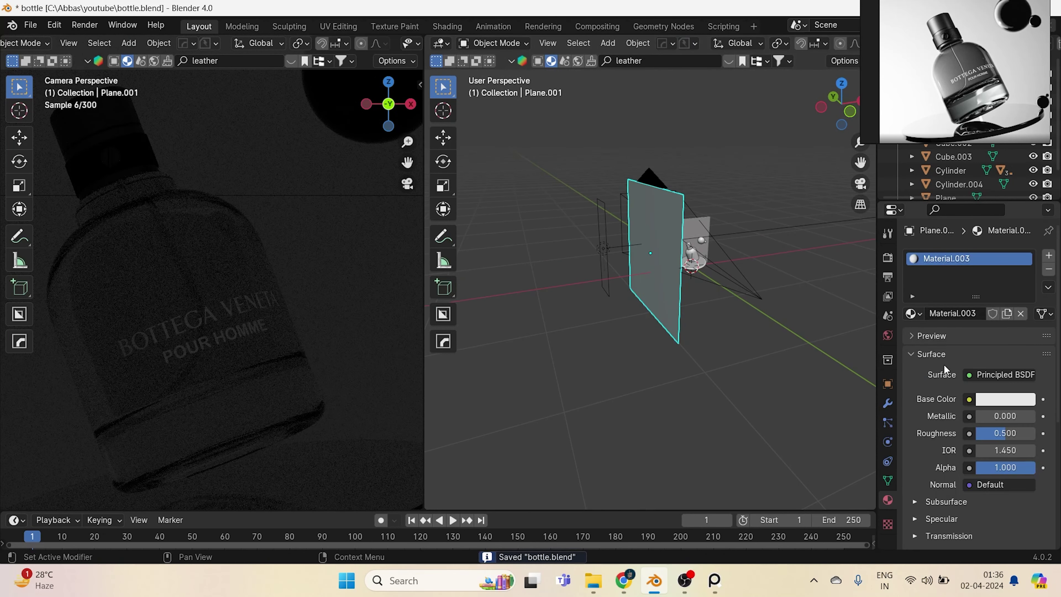
pyautogui.click(974, 375)
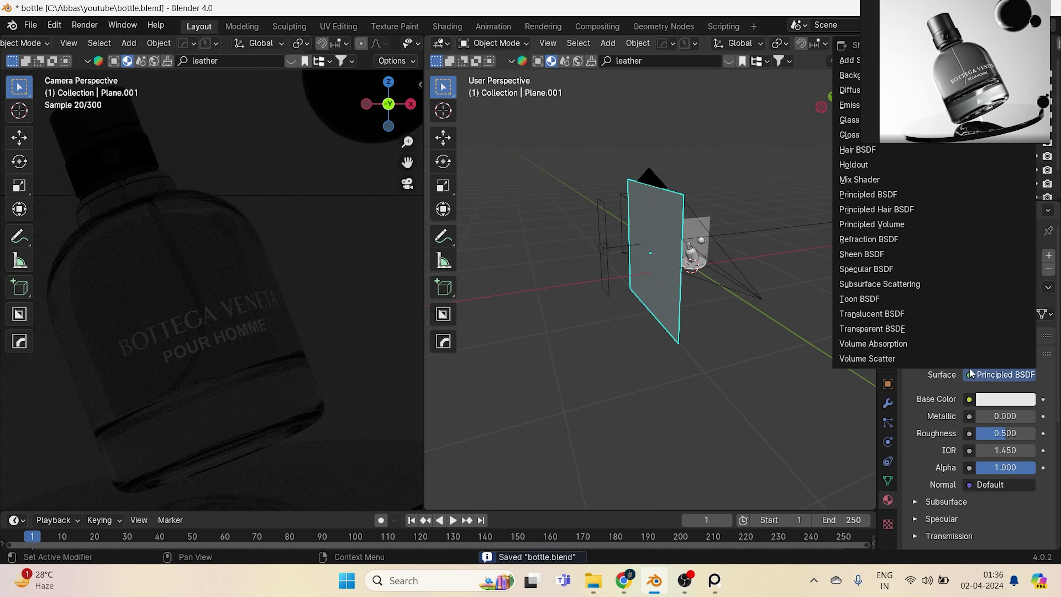
pyautogui.click(870, 314)
pyautogui.hotkey('ctrl', 's')
# Move the area light about -0.182 m along X, away from the translucent plane, and save the file.
pyautogui.press('KP_0')
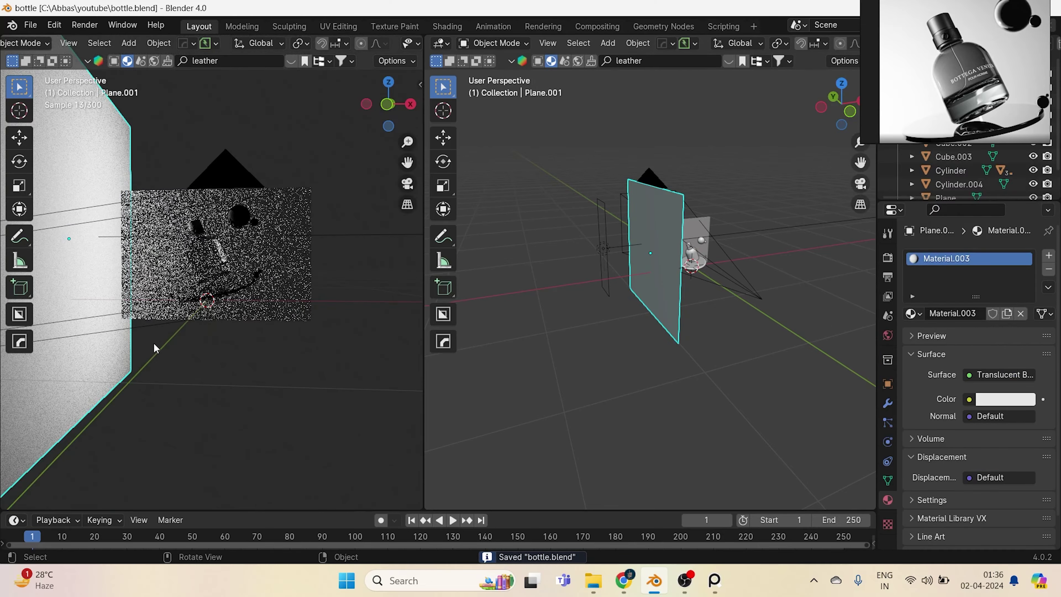
pyautogui.scroll(-6, 209, 356)
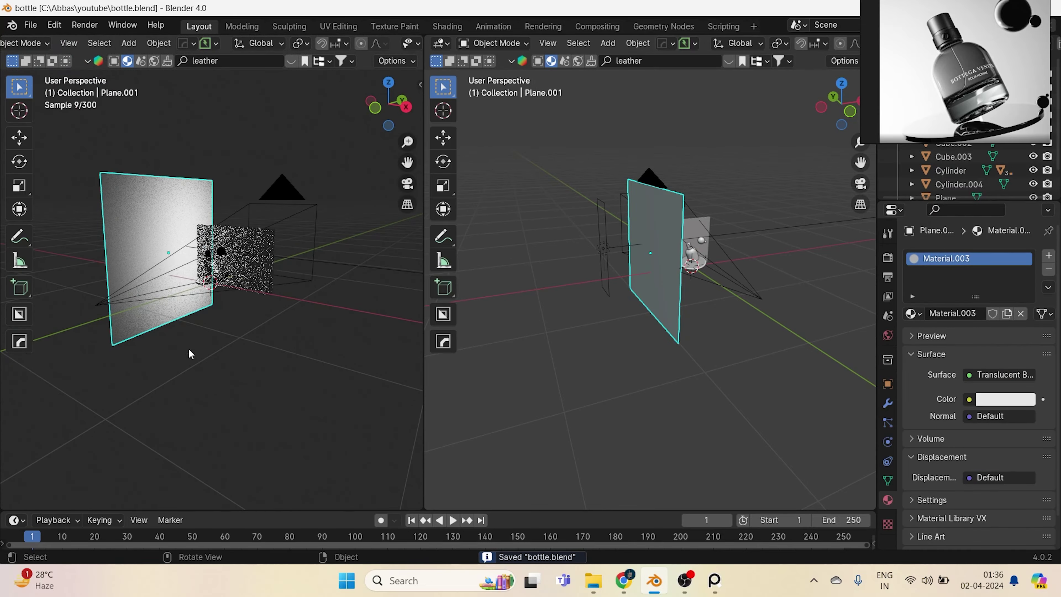
pyautogui.moveTo(190, 350); pyautogui.dragTo(119, 275, button='middle')
pyautogui.click(113, 267)
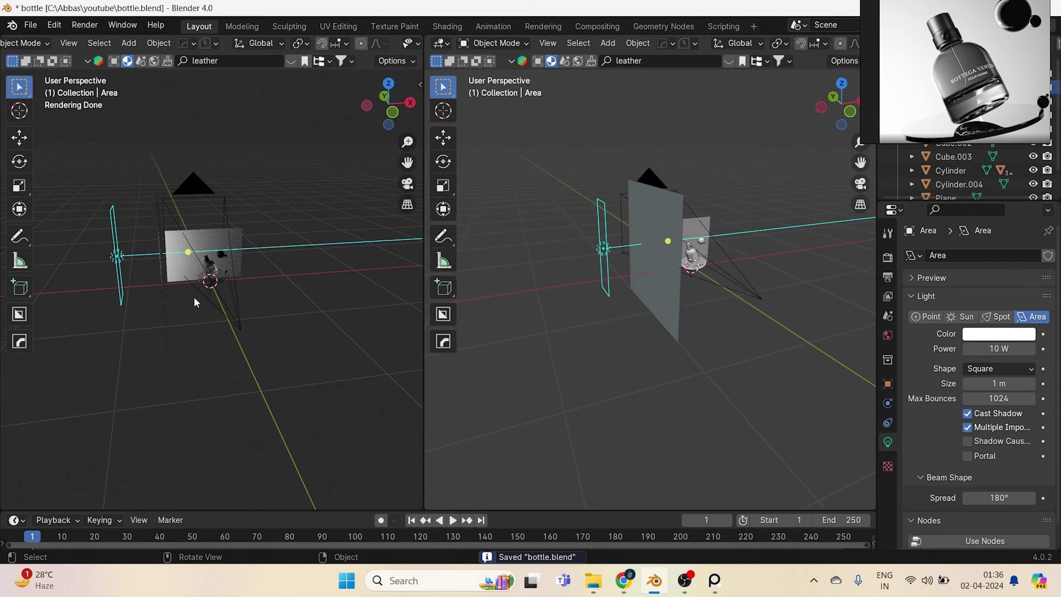
pyautogui.press('g')
pyautogui.press('x')
pyautogui.click(179, 294)
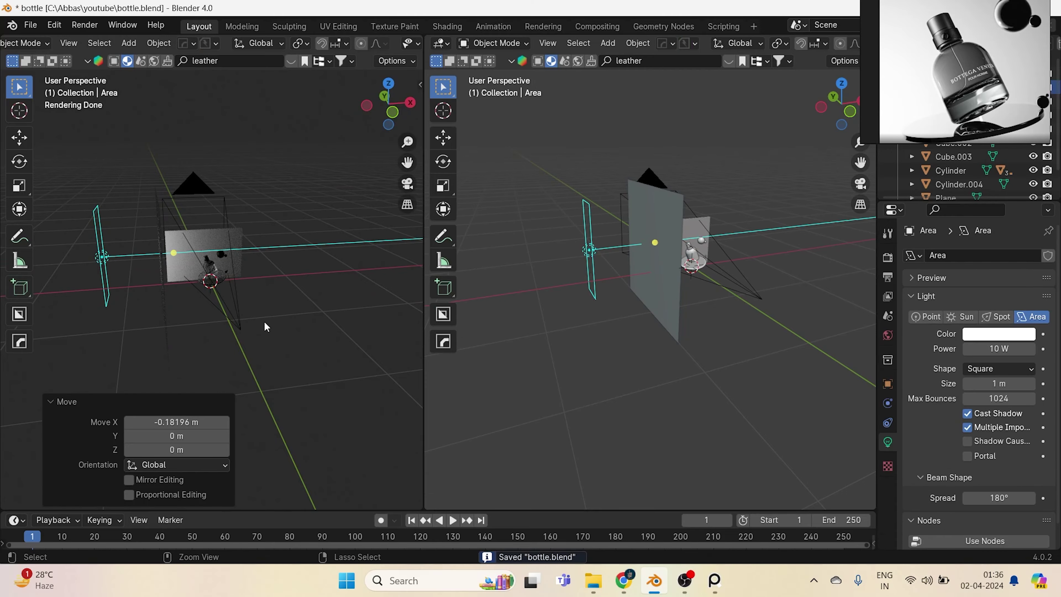
pyautogui.hotkey('ctrl', 's')
pyautogui.press('KP_0')
pyautogui.press('Home')
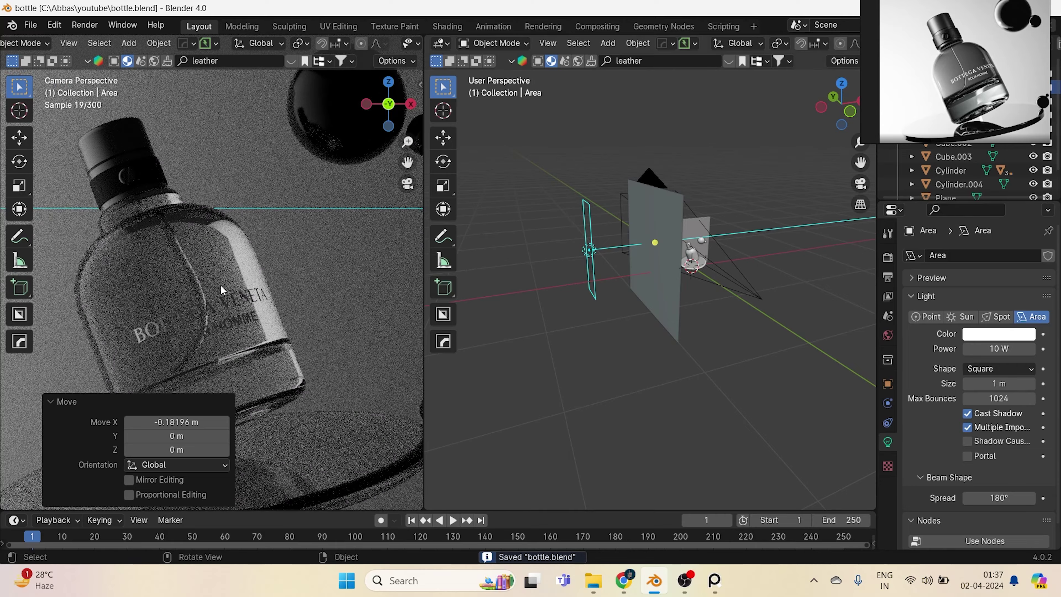
pyautogui.scroll(-4, 283, 288)
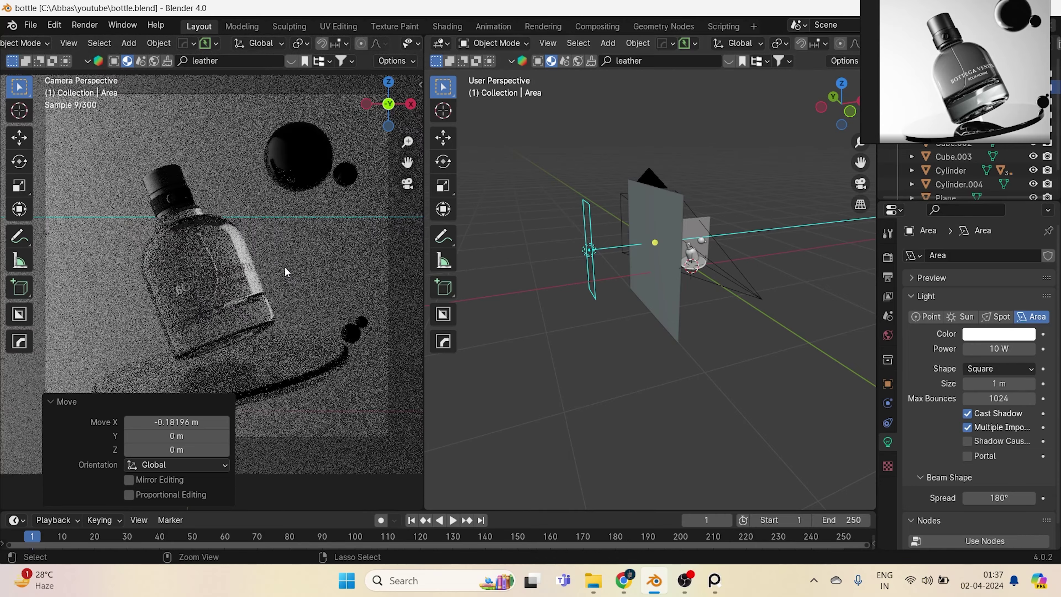
pyautogui.moveTo(736, 289); pyautogui.dragTo(667, 305, button='middle')
pyautogui.press('g')
pyautogui.press('y')
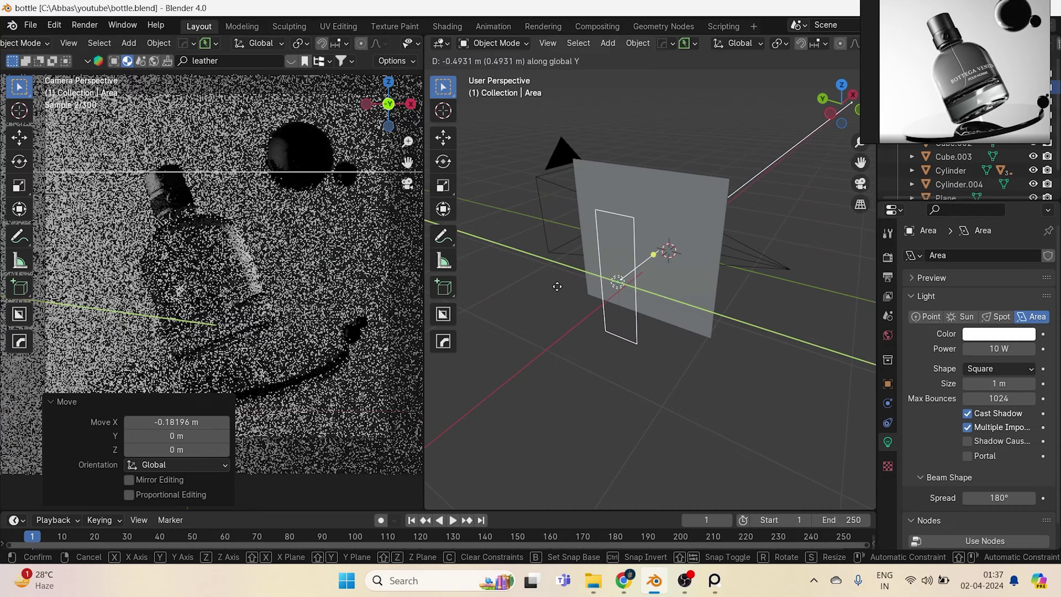
pyautogui.click(519, 250)
pyautogui.hotkey('ctrl', 's')
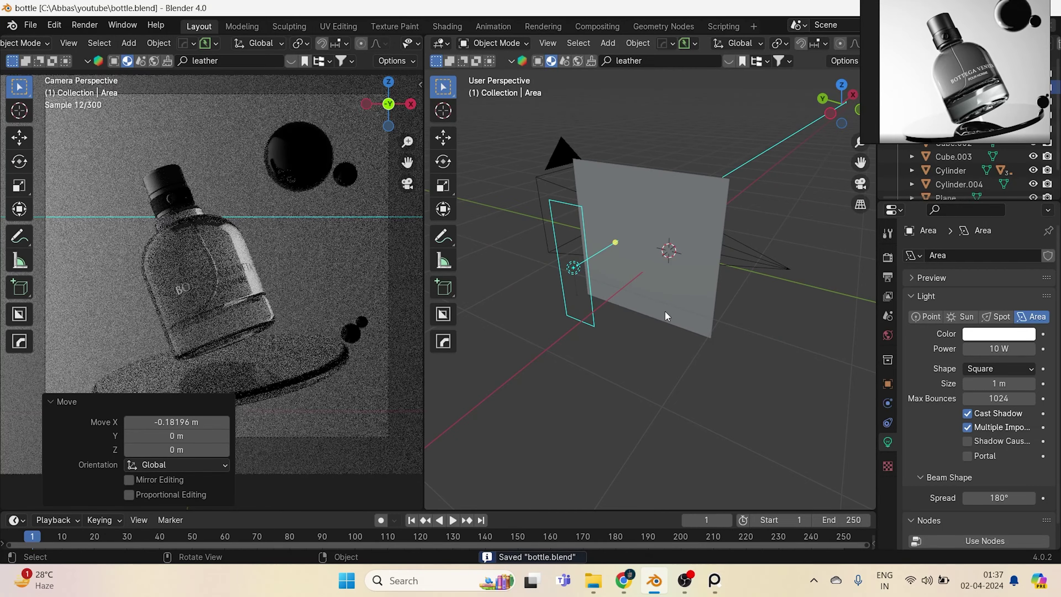
pyautogui.press('r')
pyautogui.press('z')
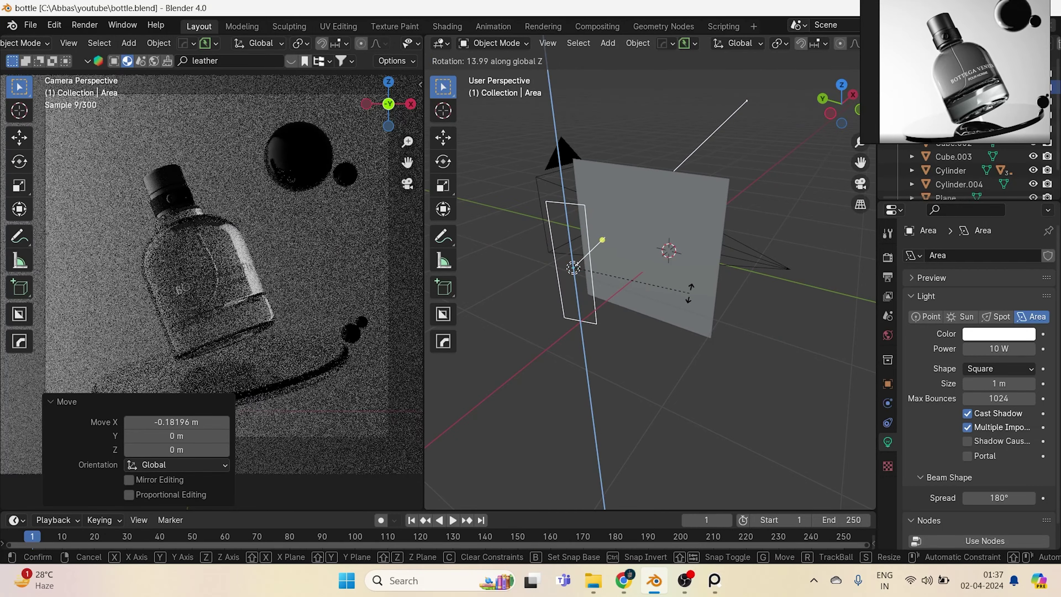
pyautogui.click(689, 293)
pyautogui.hotkey('ctrl', 's')
# Move the area light about 0.618 m along X, close behind the translucent plane, and save the file.
pyautogui.moveTo(772, 280); pyautogui.dragTo(628, 291, button='middle')
pyautogui.press('g')
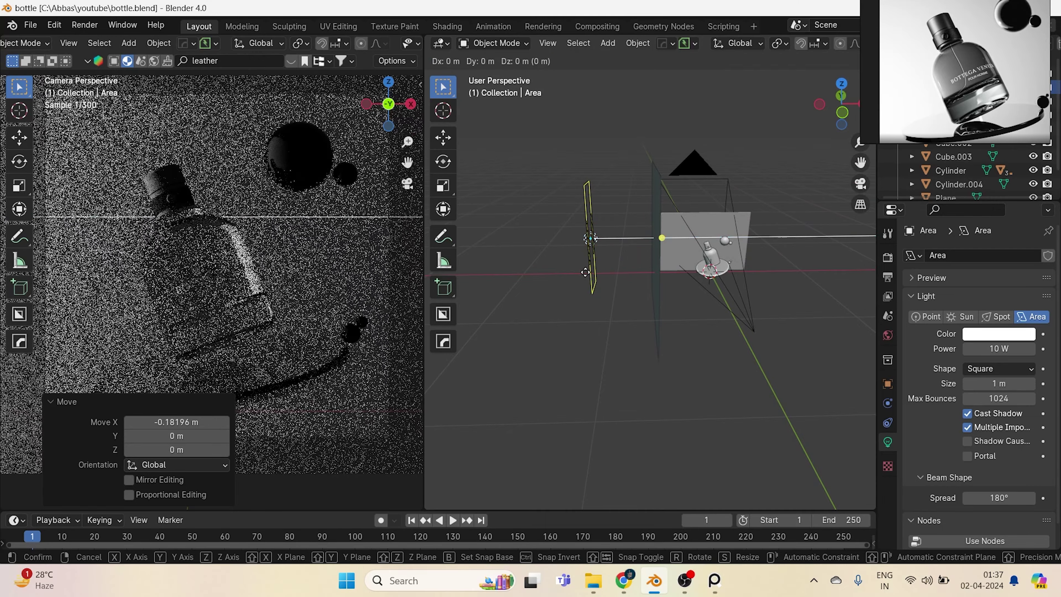
pyautogui.press('x')
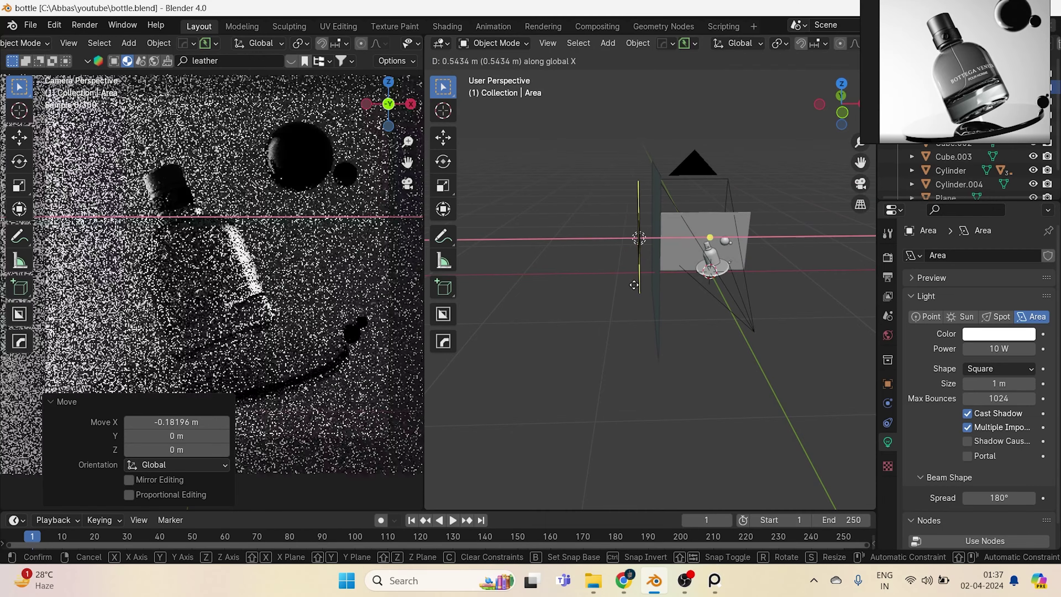
pyautogui.click(640, 285)
pyautogui.hotkey('ctrl', 's')
pyautogui.scroll(4, 273, 334)
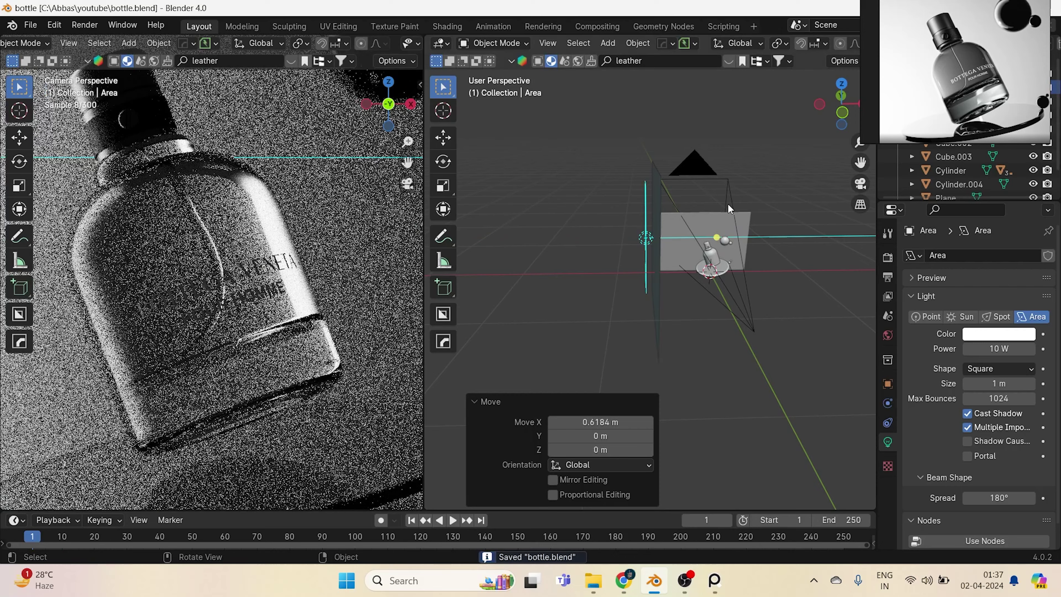
# Narrow the area light along Y by a factor of about 0.492 and shift it about -0.116 m in Y.
pyautogui.moveTo(655, 232); pyautogui.dragTo(717, 333, button='middle')
pyautogui.press('s')
pyautogui.press('y')
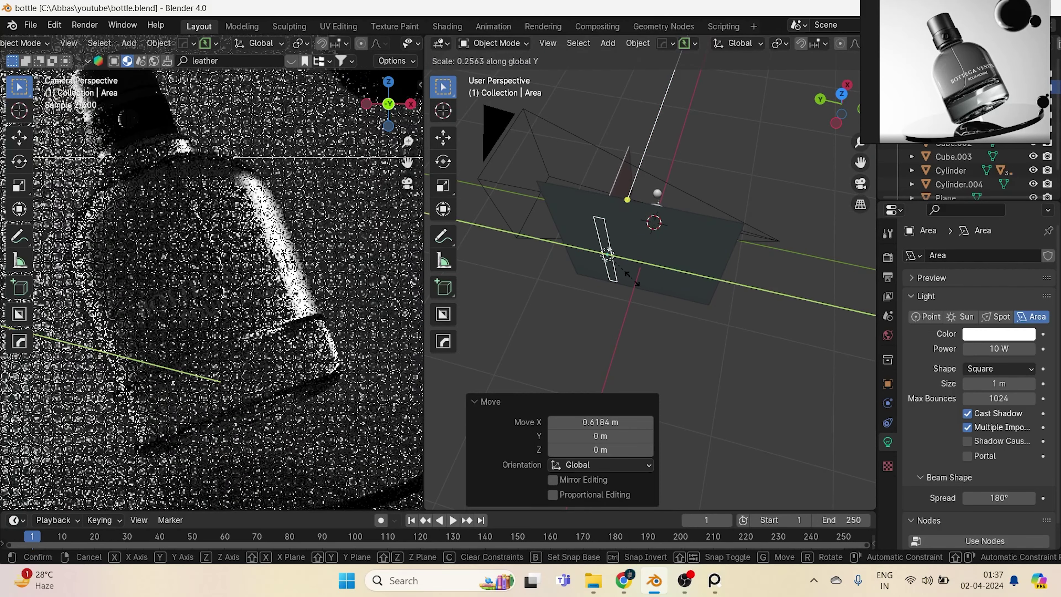
pyautogui.click(631, 279)
pyautogui.press('g')
pyautogui.press('y')
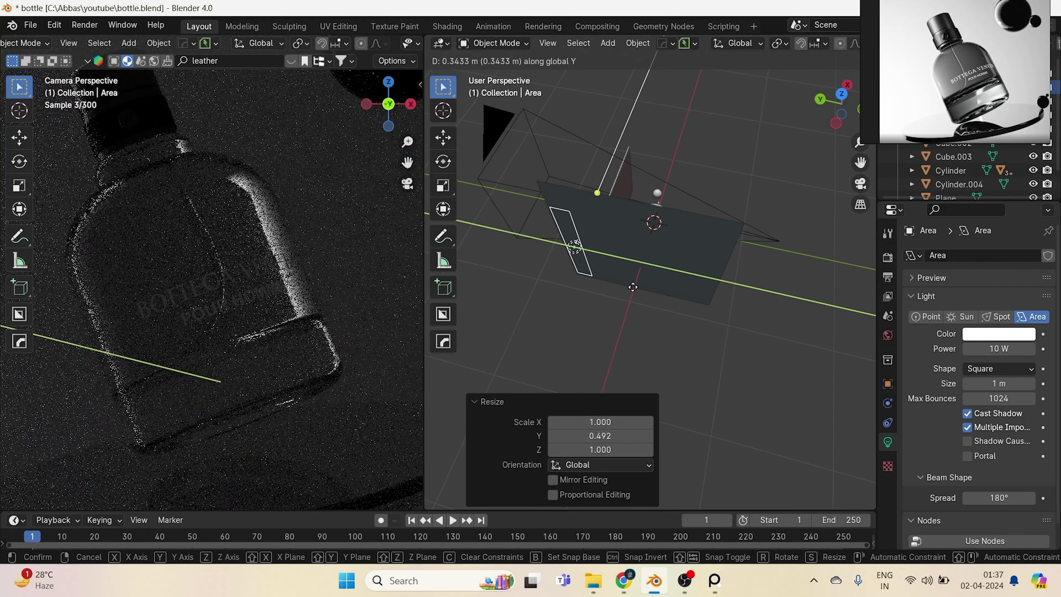
pyautogui.click(667, 307)
# Stretch the area light along the Z axis to make it a taller strip.
pyautogui.press('s')
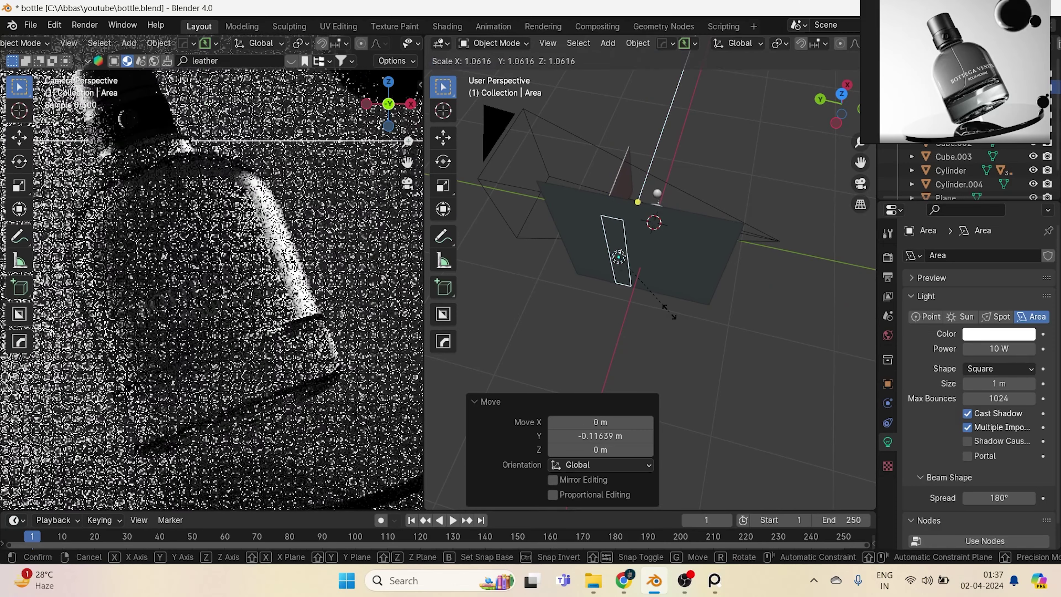
pyautogui.press('z')
pyautogui.click(716, 370)
# Stretch the translucent plane along Z by a factor of about 1.752 and save the file.
pyautogui.click(689, 268)
pyautogui.press('s')
pyautogui.press('z')
pyautogui.click(748, 301)
pyautogui.hotkey('ctrl', 's')
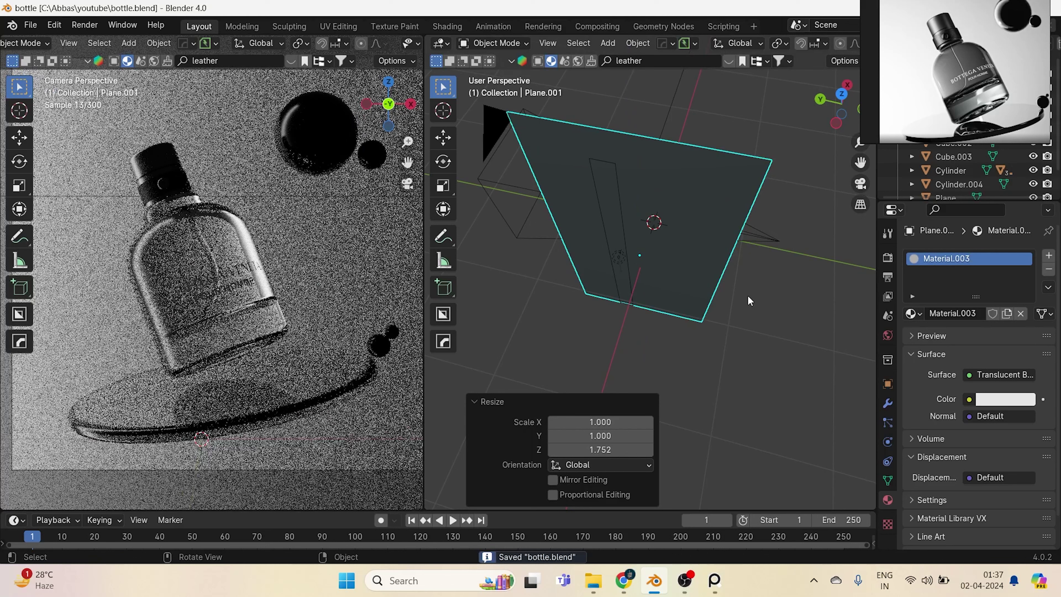
# Lower the area light's power to 4.7 W and save the file.
pyautogui.click(607, 253)
pyautogui.hotkey('ctrl', 's')
pyautogui.moveTo(1018, 354); pyautogui.dragTo(1014, 353)
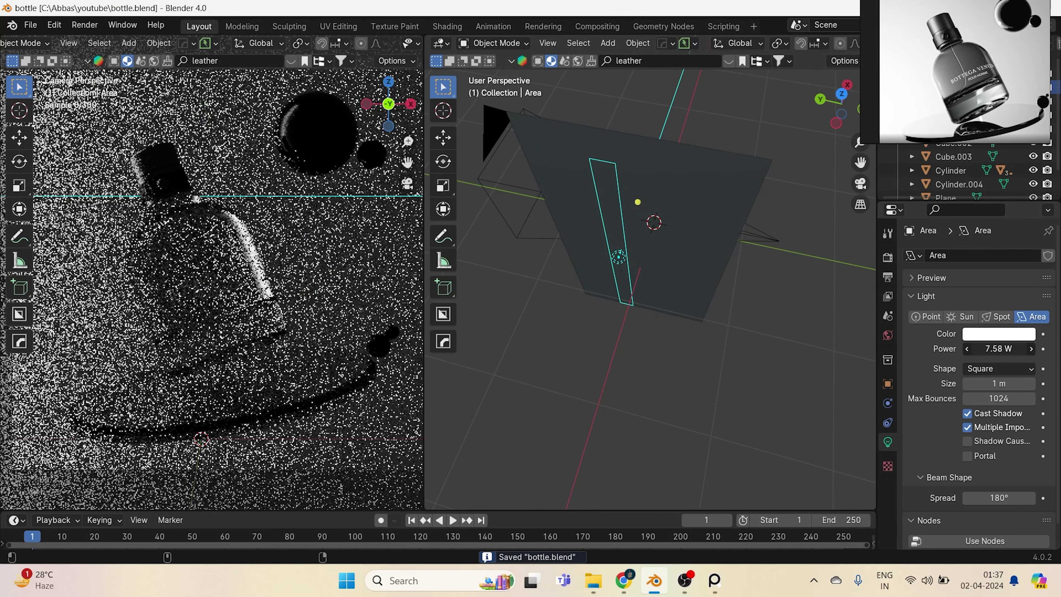
pyautogui.moveTo(1013, 349); pyautogui.dragTo(1001, 349)
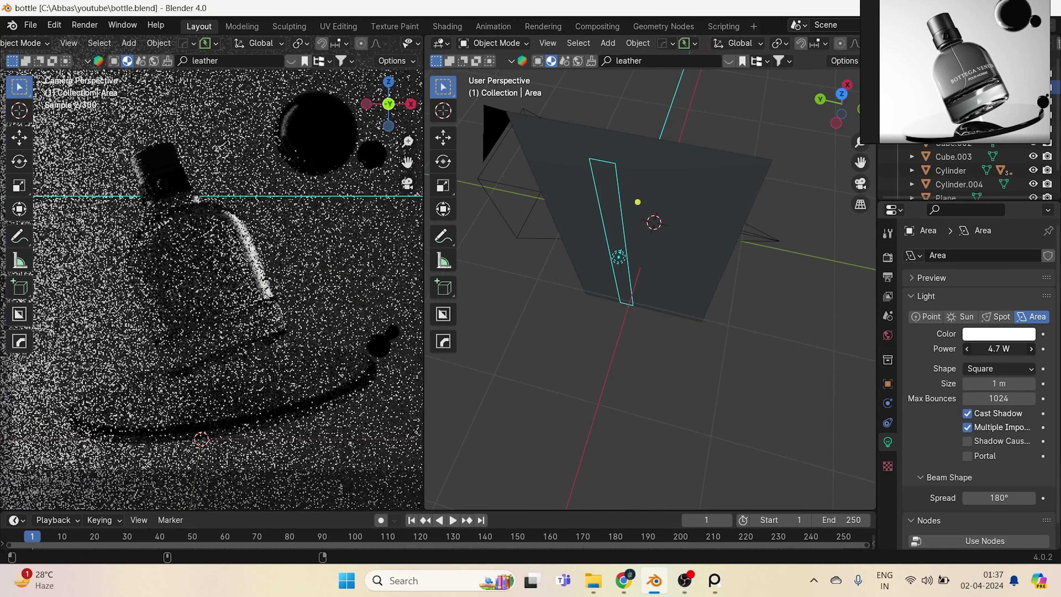
pyautogui.hotkey('ctrl', 's')
# Move the floating reference photo away from the outliner to the opposite upper corner of the workspace.
pyautogui.scroll(-2, 314, 264)
pyautogui.moveTo(481, 270); pyautogui.dragTo(783, 300, button='middle')
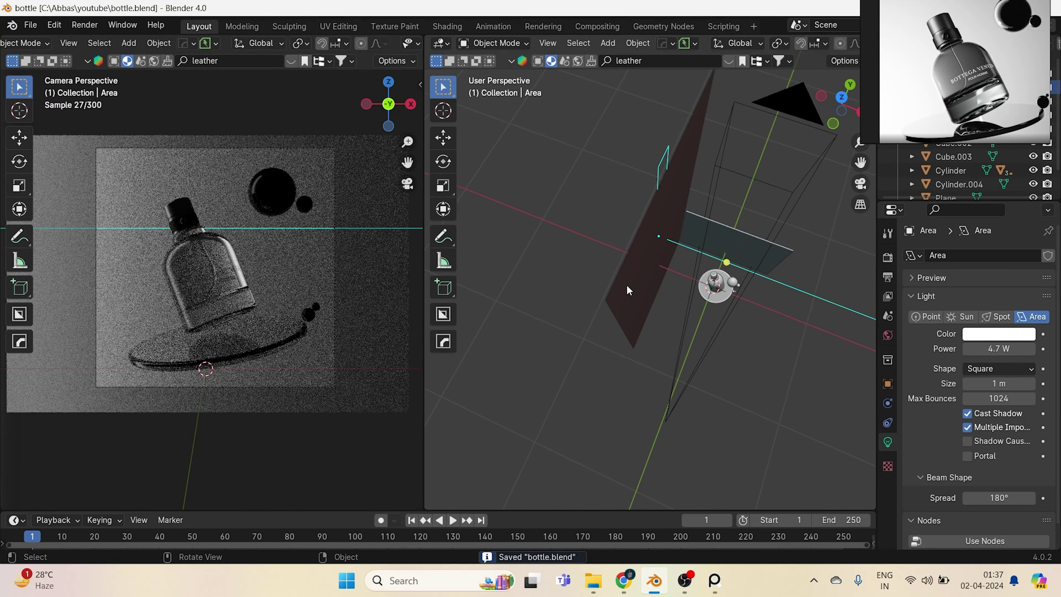
pyautogui.moveTo(627, 287); pyautogui.dragTo(559, 234, button='middle')
pyautogui.moveTo(948, 62); pyautogui.dragTo(31, 39)
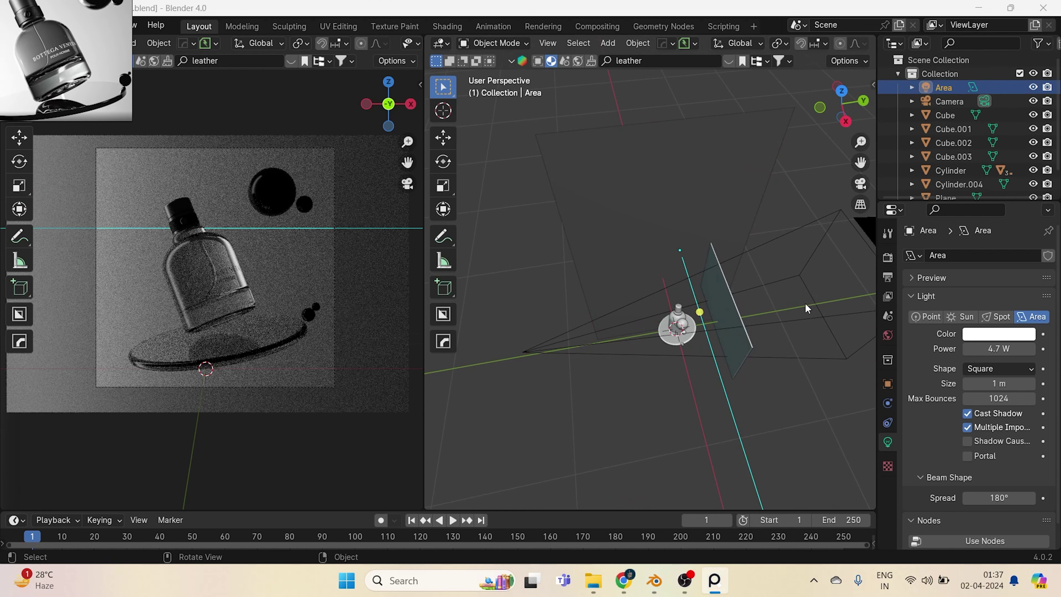
# Move the plane behind the bottle back about 0.043 m along the Y axis and save the file.
pyautogui.click(692, 280)
pyautogui.hotkey('ctrl', 's')
pyautogui.press('KP_7')
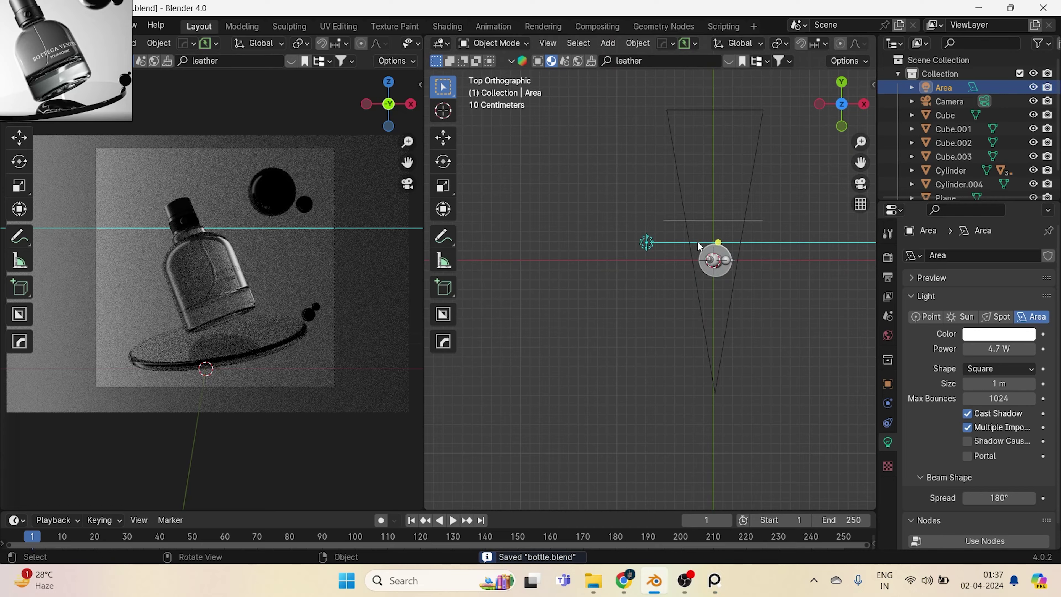
pyautogui.scroll(2, 698, 242)
pyautogui.keyDown('shift'); pyautogui.moveTo(623, 255); pyautogui.dragTo(616, 205, button='middle'); pyautogui.keyUp('shift')
pyautogui.scroll(1, 615, 206)
pyautogui.keyDown('shift'); pyautogui.moveTo(760, 188); pyautogui.dragTo(711, 252, button='middle'); pyautogui.keyUp('shift')
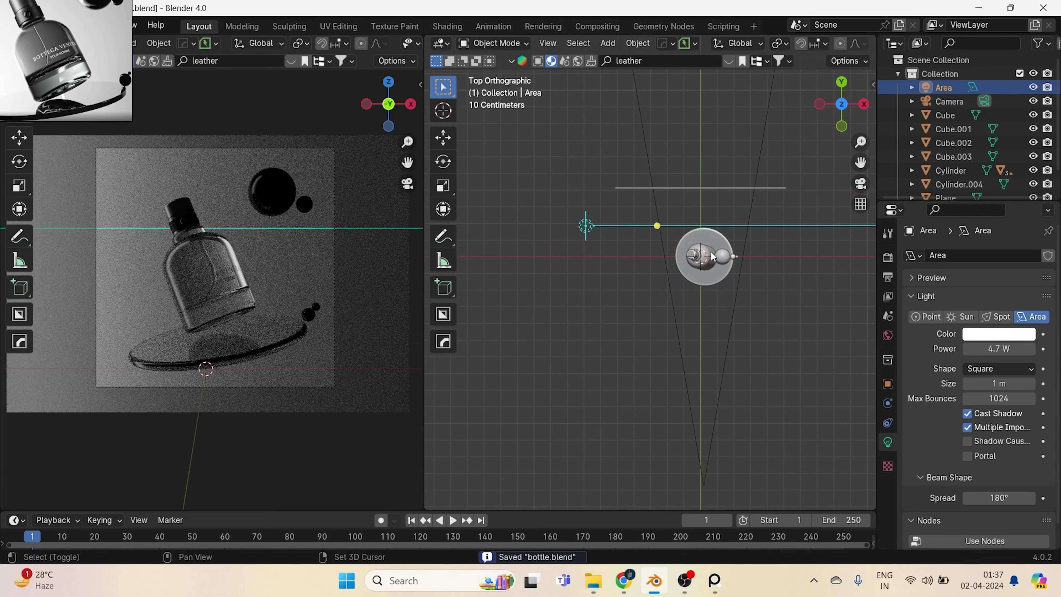
pyautogui.click(678, 187)
pyautogui.press('g')
pyautogui.press('y')
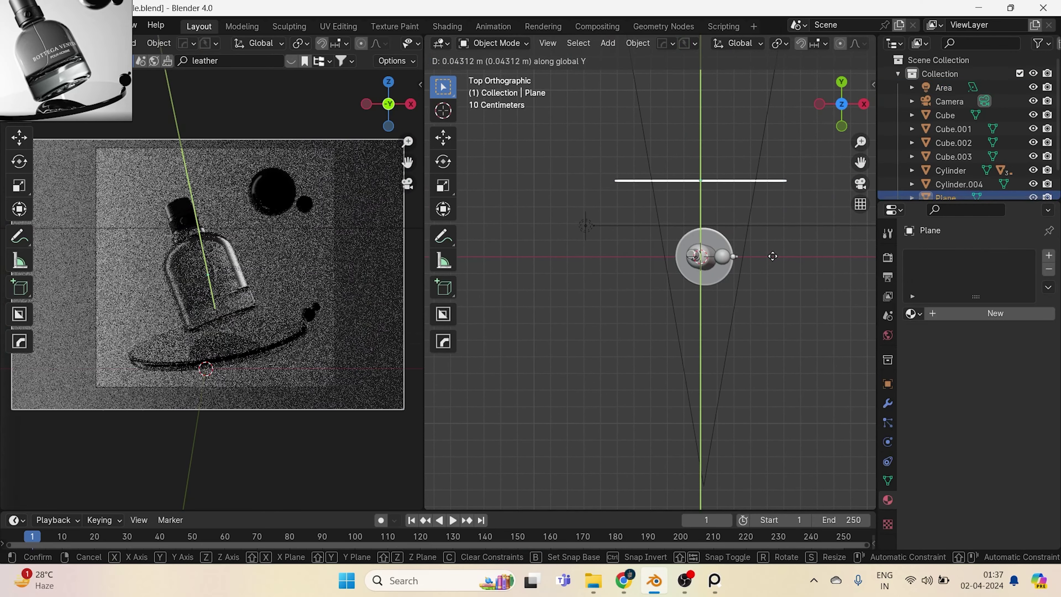
pyautogui.click(772, 256)
pyautogui.click(590, 225)
pyautogui.hotkey('ctrl', 's')
# Duplicate the area light, offset it 0.10558 m in X and 0.19771 m in Y, and save the file.
pyautogui.scroll(3, 539, 226)
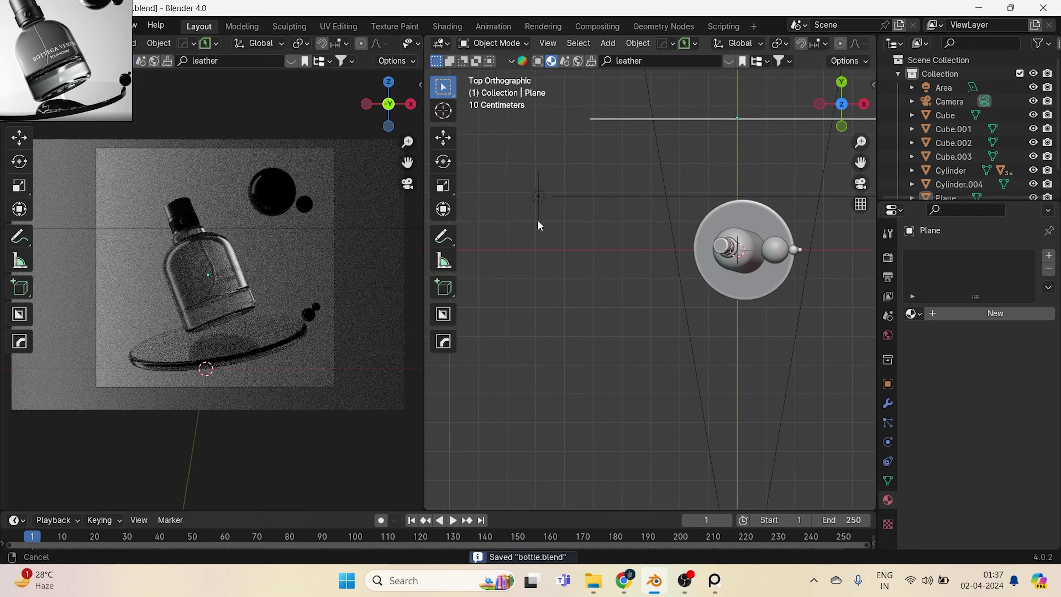
pyautogui.keyDown('shift'); pyautogui.moveTo(539, 225); pyautogui.dragTo(569, 278, button='middle'); pyautogui.keyUp('shift')
pyautogui.click(571, 275)
pyautogui.hotkey('shift', 'd')
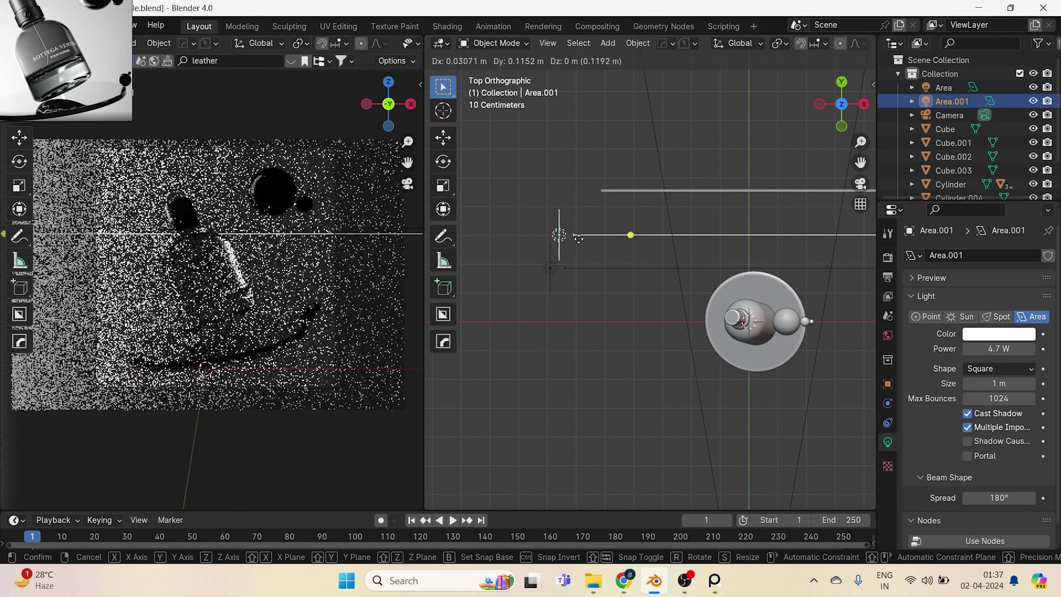
pyautogui.click(602, 221)
pyautogui.hotkey('ctrl', 's')
pyautogui.scroll(3, 617, 284)
pyautogui.keyDown('shift'); pyautogui.moveTo(617, 283); pyautogui.dragTo(603, 294, button='middle'); pyautogui.keyUp('shift')
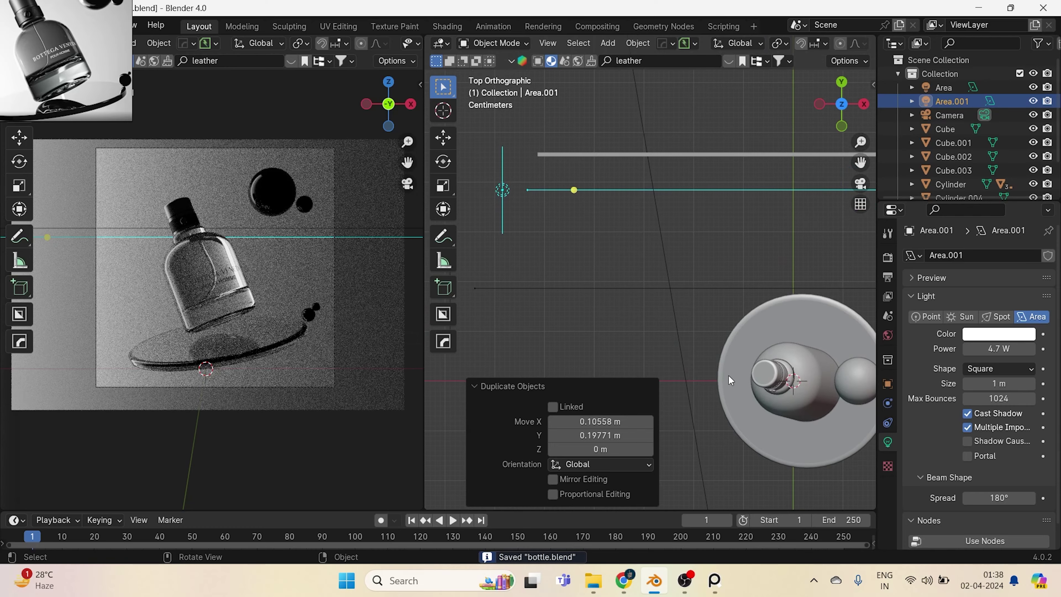
# Set the duplicated area light's power to 32.8 W and save the file.
pyautogui.moveTo(1005, 345); pyautogui.dragTo(1036, 345)
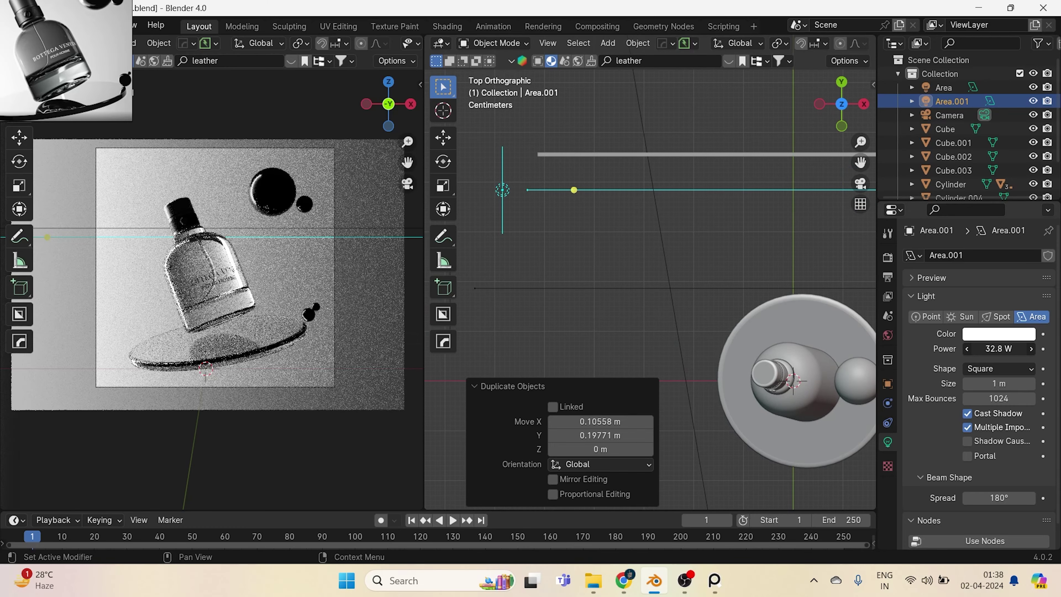
pyautogui.scroll(6, 175, 290)
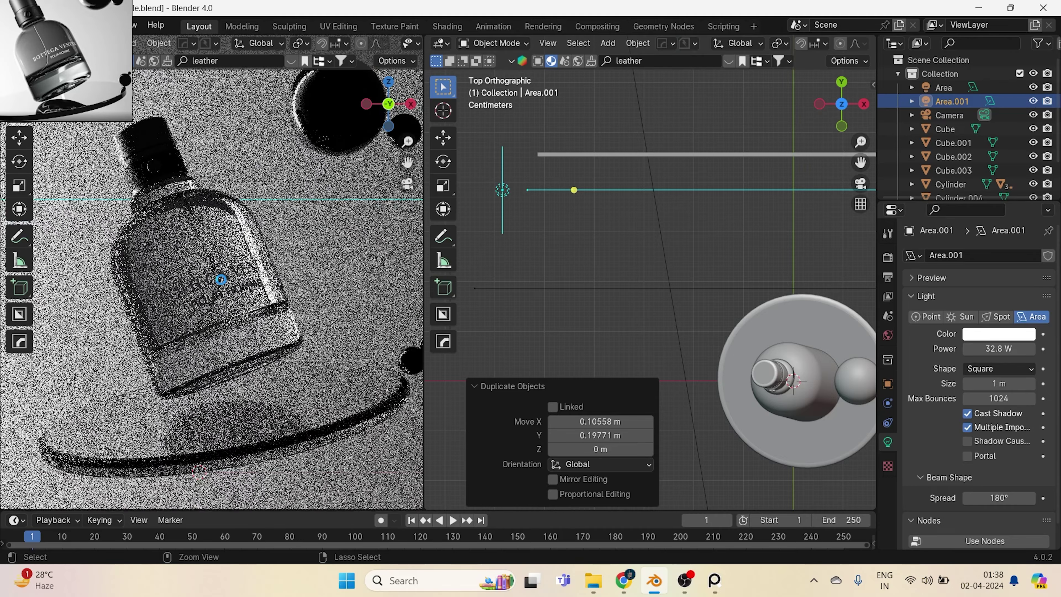
pyautogui.hotkey('ctrl', 's')
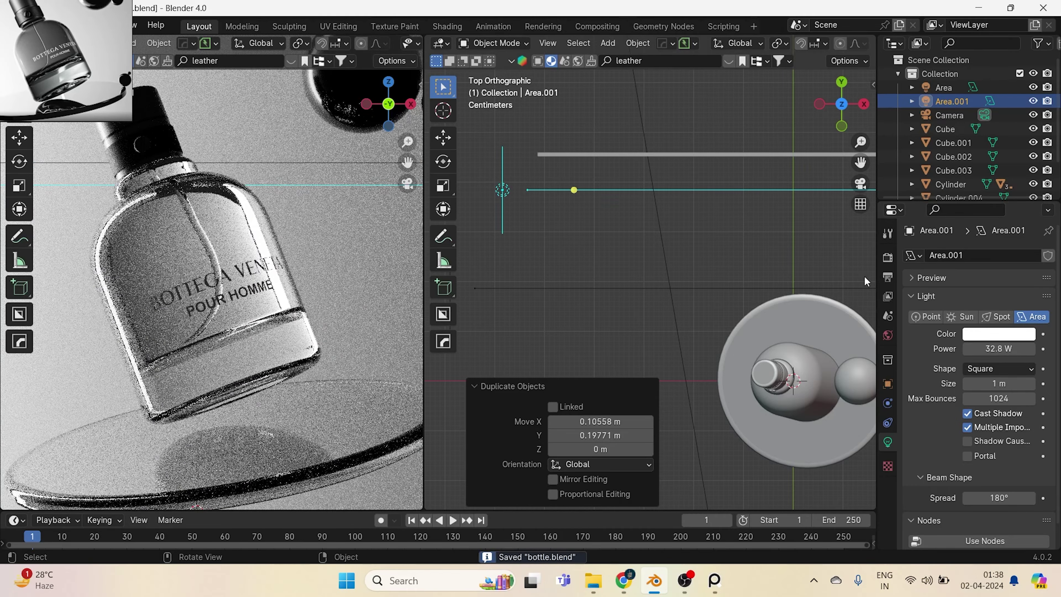
# Enable Render Region in the output format settings.
pyautogui.click(888, 277)
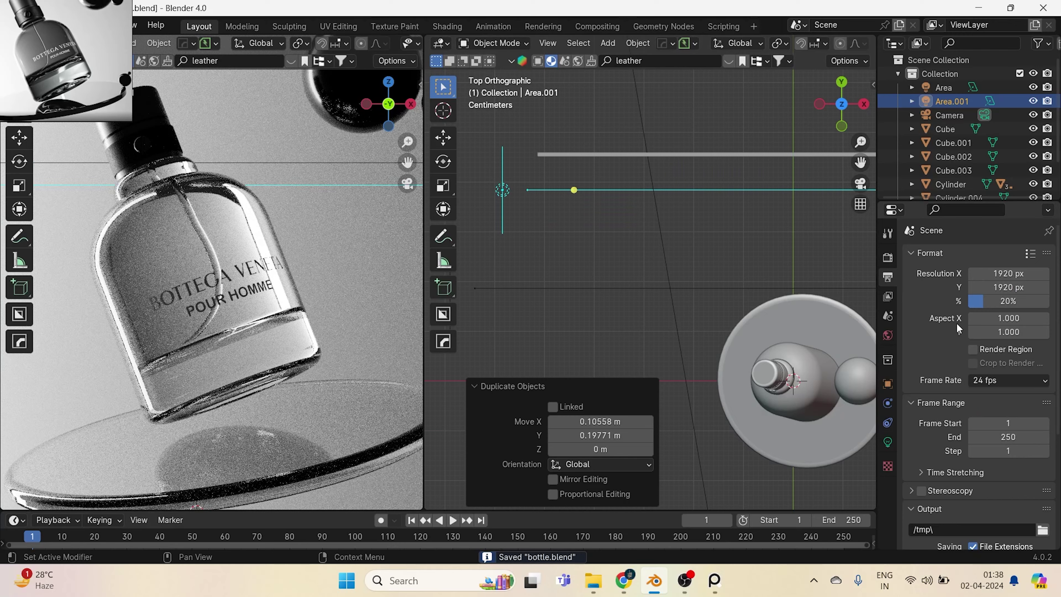
pyautogui.click(608, 254)
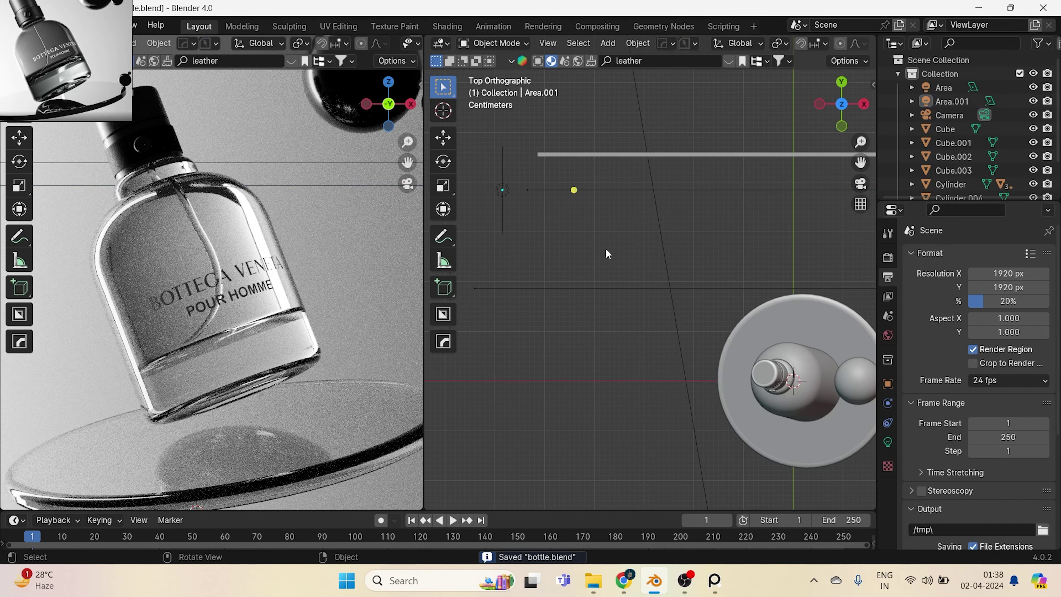
pyautogui.scroll(2, 158, 278)
# Try shifting the duplicated area light about 0.26 m along negative X and hiding it from the scene.
pyautogui.click(503, 191)
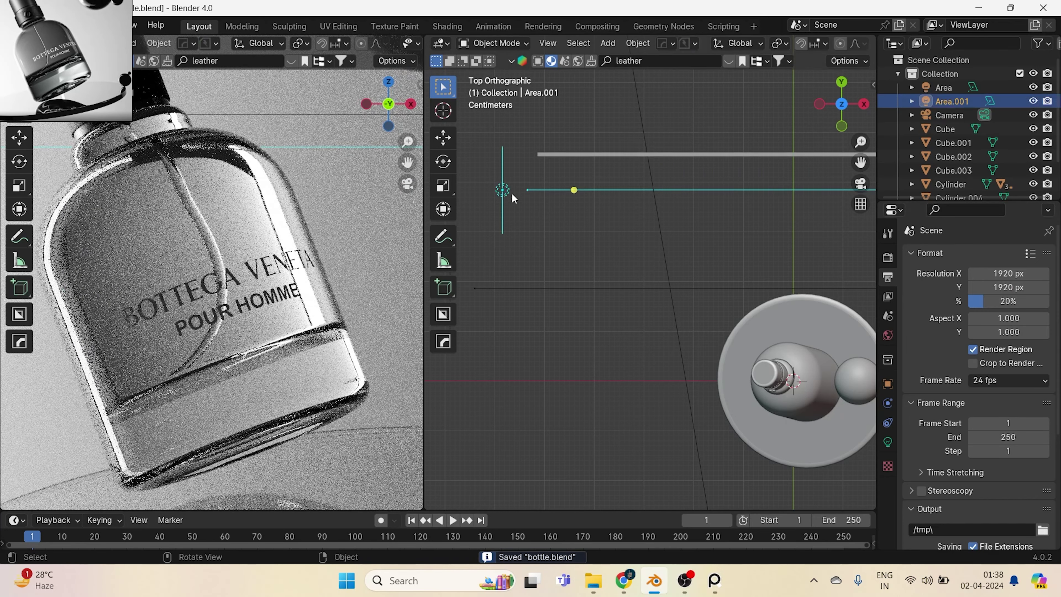
pyautogui.scroll(-3, 543, 251)
pyautogui.moveTo(564, 288); pyautogui.dragTo(622, 290, button='middle')
pyautogui.press('g')
pyautogui.press('x')
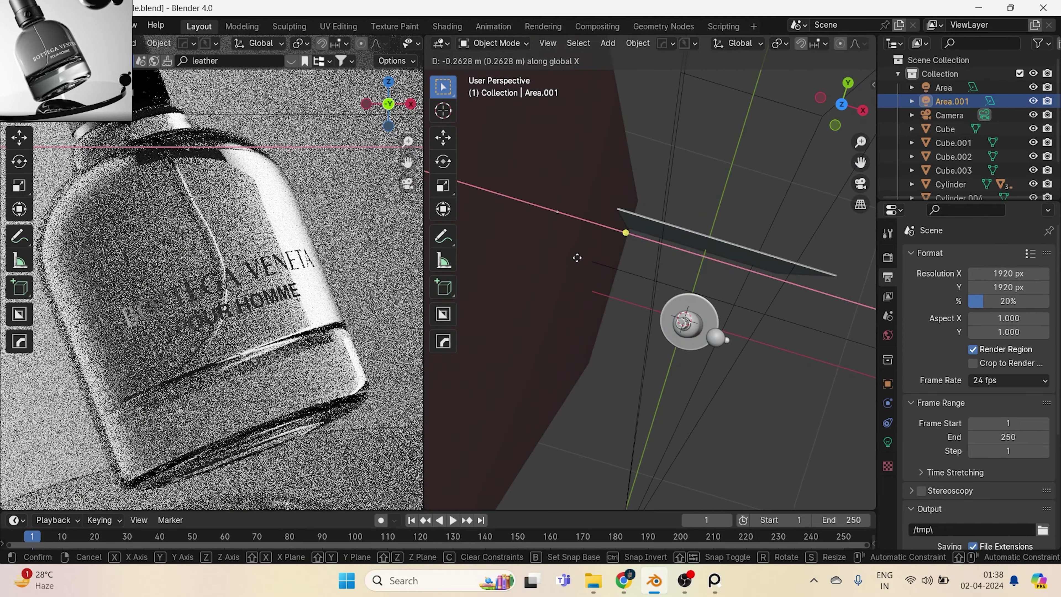
pyautogui.click(578, 262)
pyautogui.hotkey('ctrl', 's')
pyautogui.moveTo(626, 230); pyautogui.dragTo(710, 201, button='middle')
pyautogui.press('h')
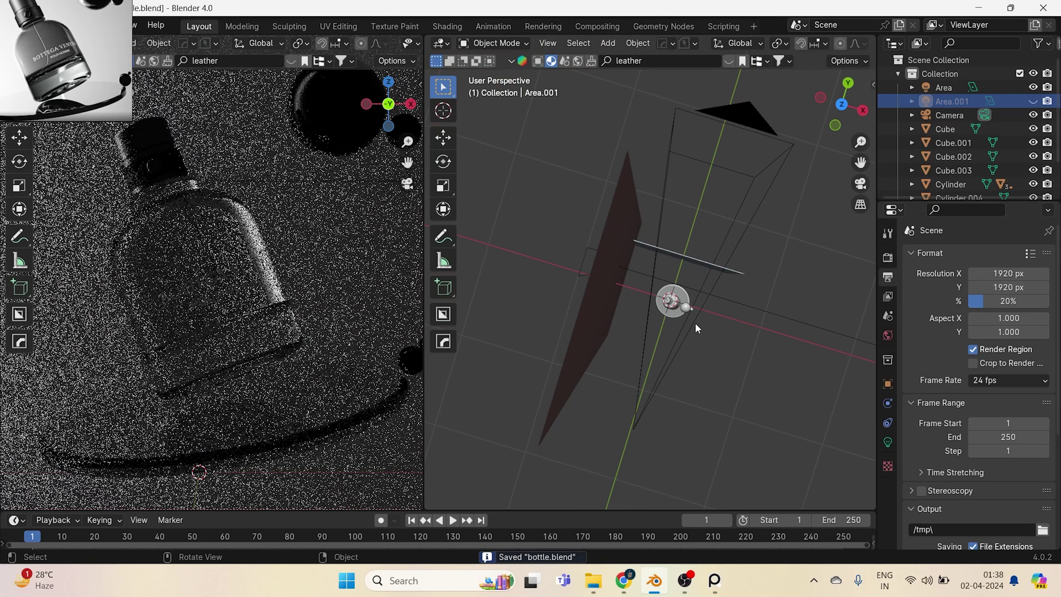
pyautogui.hotkey('ctrl', 'z')
# Hide the camera, both area lights and the background plane from the front view to isolate the bottle objects.
pyautogui.press('KP_1')
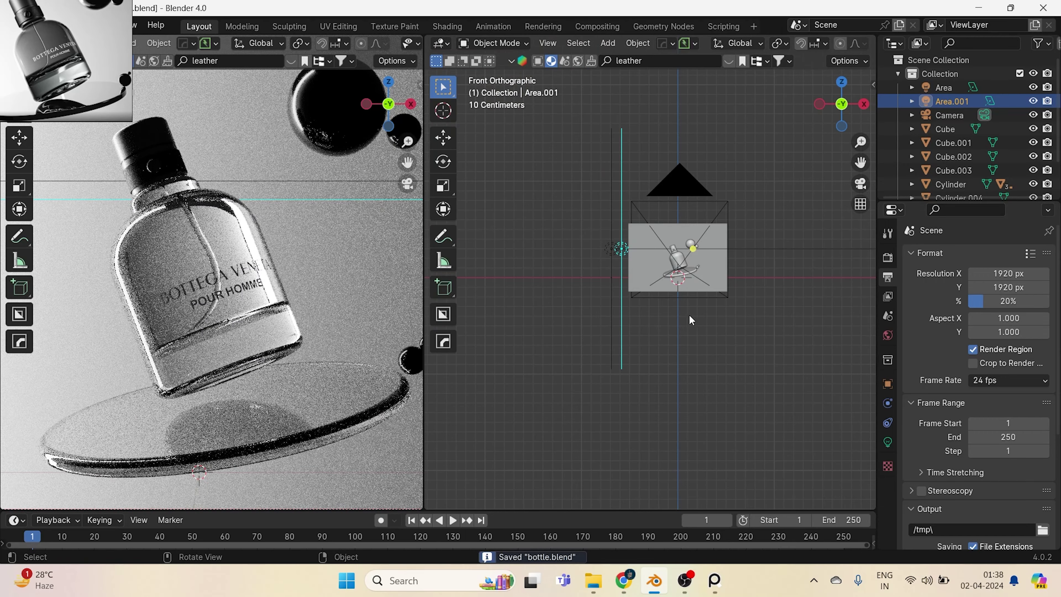
pyautogui.scroll(2, 689, 314)
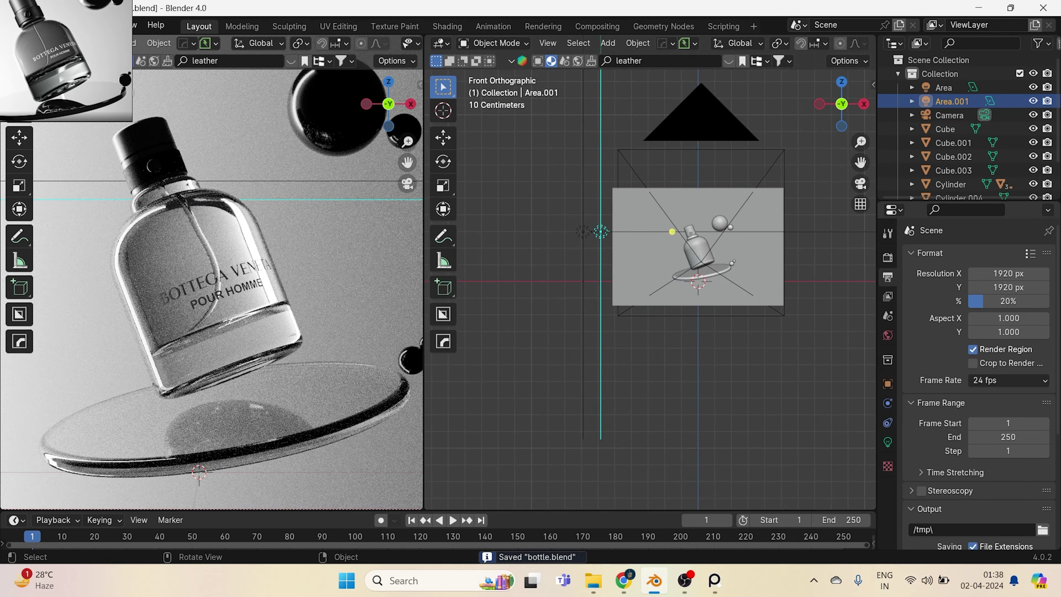
pyautogui.scroll(2, 727, 149)
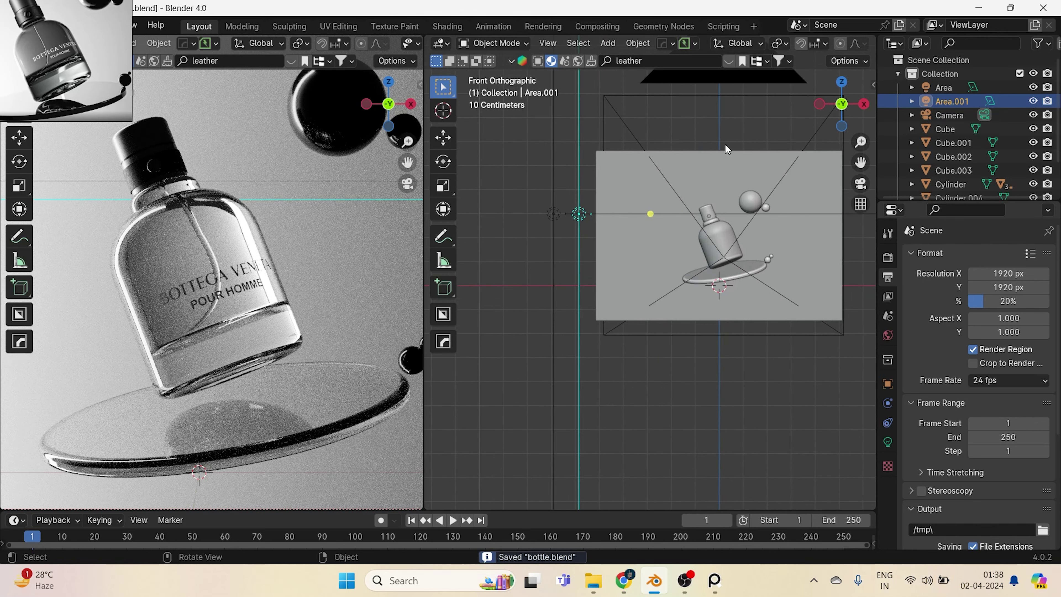
pyautogui.click(733, 84)
pyautogui.press('h')
pyautogui.scroll(1, 751, 231)
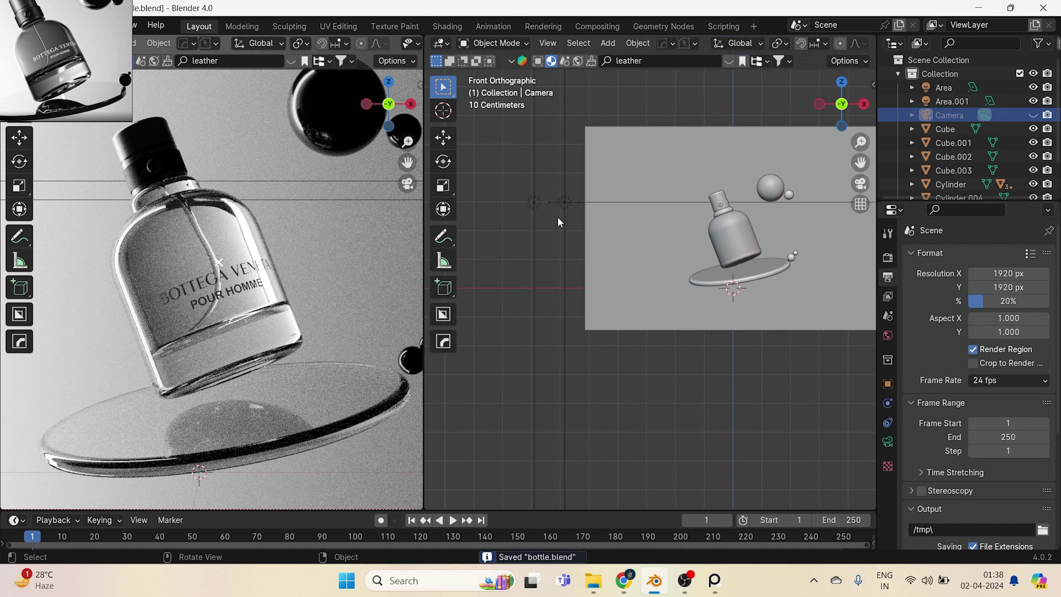
pyautogui.click(545, 201)
pyautogui.press('h')
pyautogui.click(569, 196)
pyautogui.press('h')
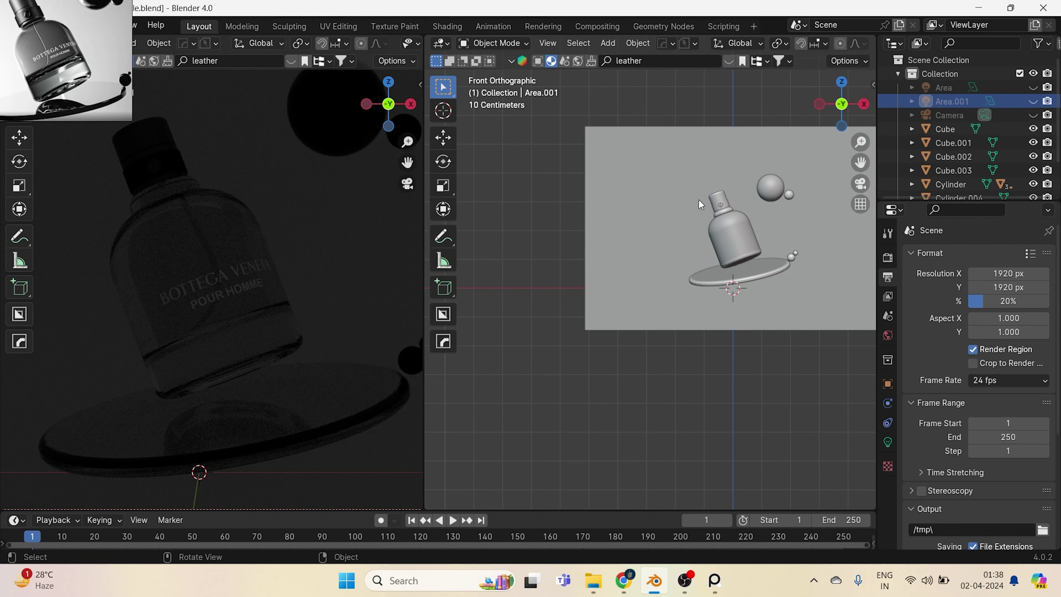
pyautogui.click(686, 197)
pyautogui.press('h')
# Select the bottle, disc and spheres together and move them into a new collection named BOTTLES.
pyautogui.moveTo(583, 86); pyautogui.dragTo(812, 421)
pyautogui.keyDown('shift'); pyautogui.moveTo(772, 326); pyautogui.dragTo(734, 349, button='middle'); pyautogui.keyUp('shift')
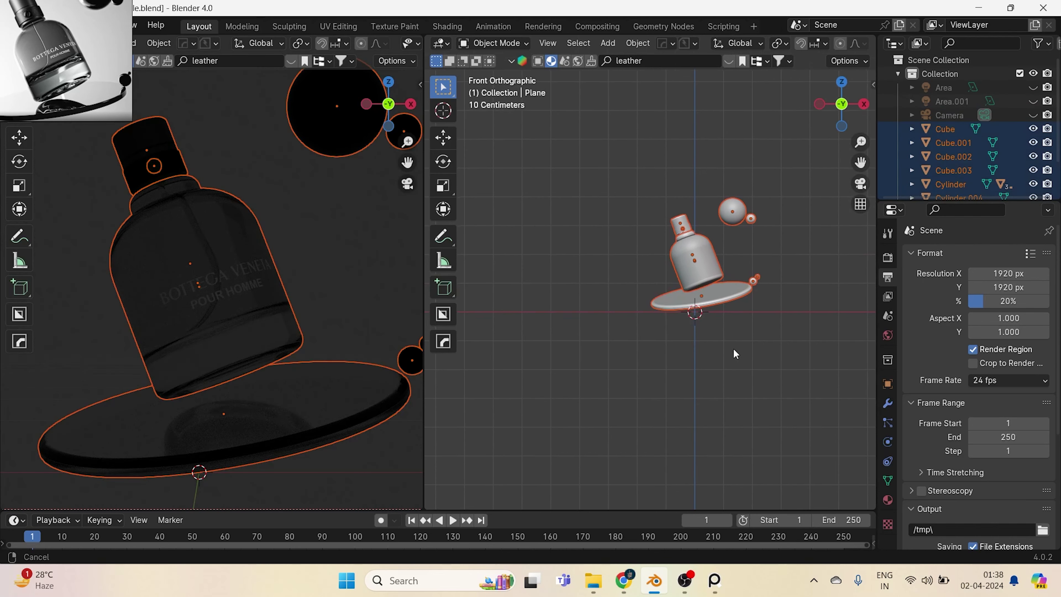
pyautogui.press('m')
pyautogui.click(733, 351)
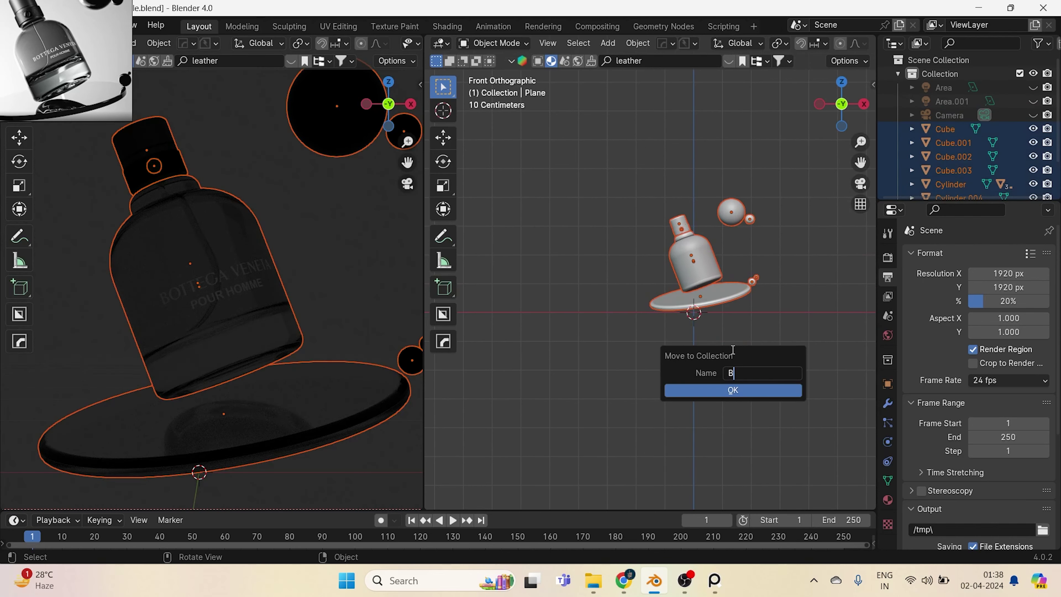
pyautogui.press('Return')
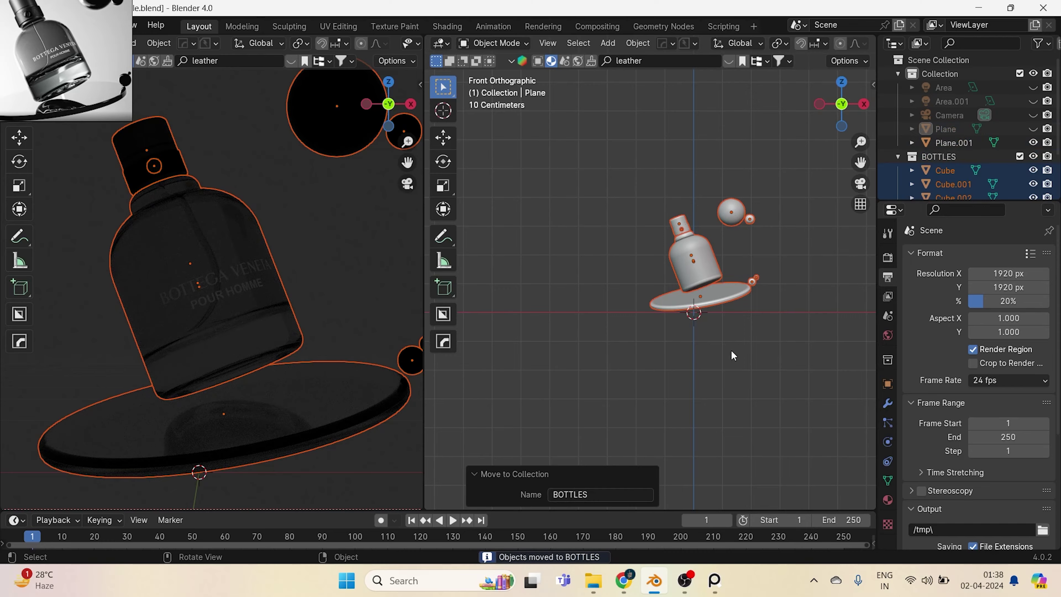
# Reveal all hidden objects in the scene and save the file.
pyautogui.click(650, 304)
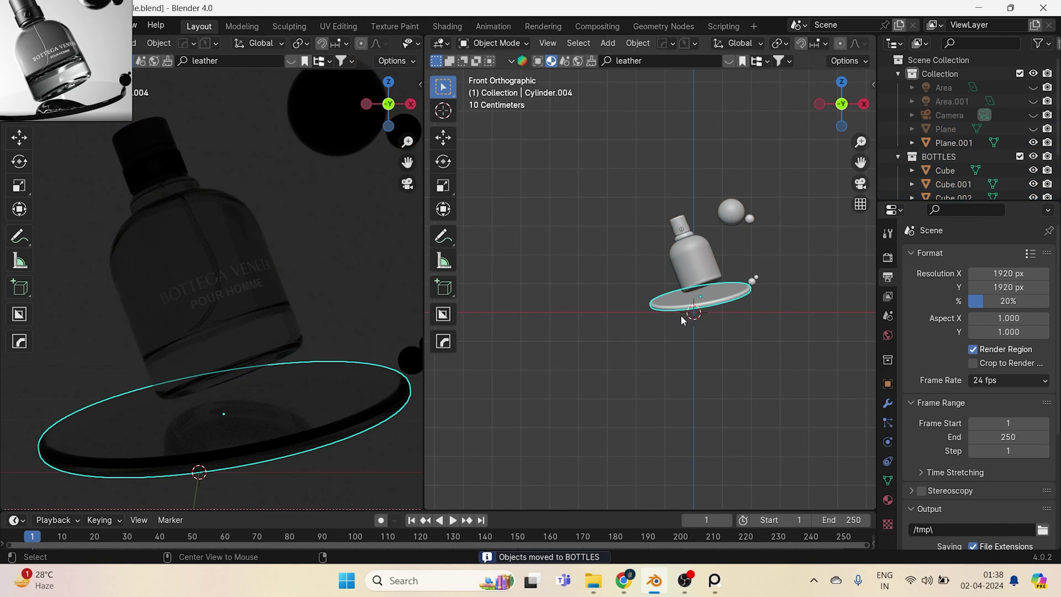
pyautogui.hotkey('alt', 'h')
pyautogui.click(719, 467)
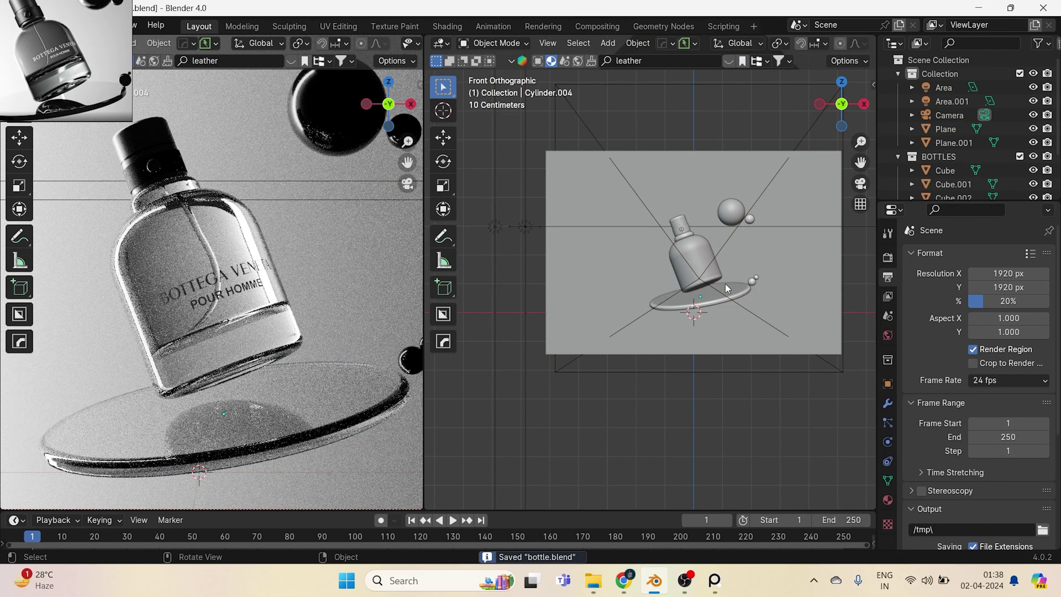
# Create a new light linking collection for the duplicated area light, Area.001.
pyautogui.moveTo(727, 288); pyautogui.dragTo(595, 185, button='middle')
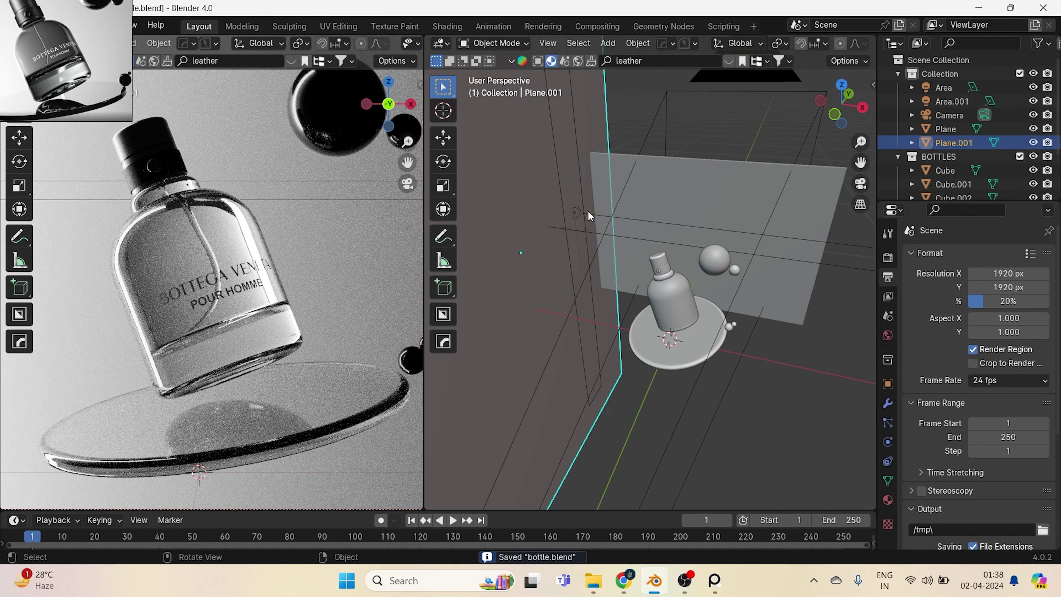
pyautogui.click(578, 213)
pyautogui.click(888, 384)
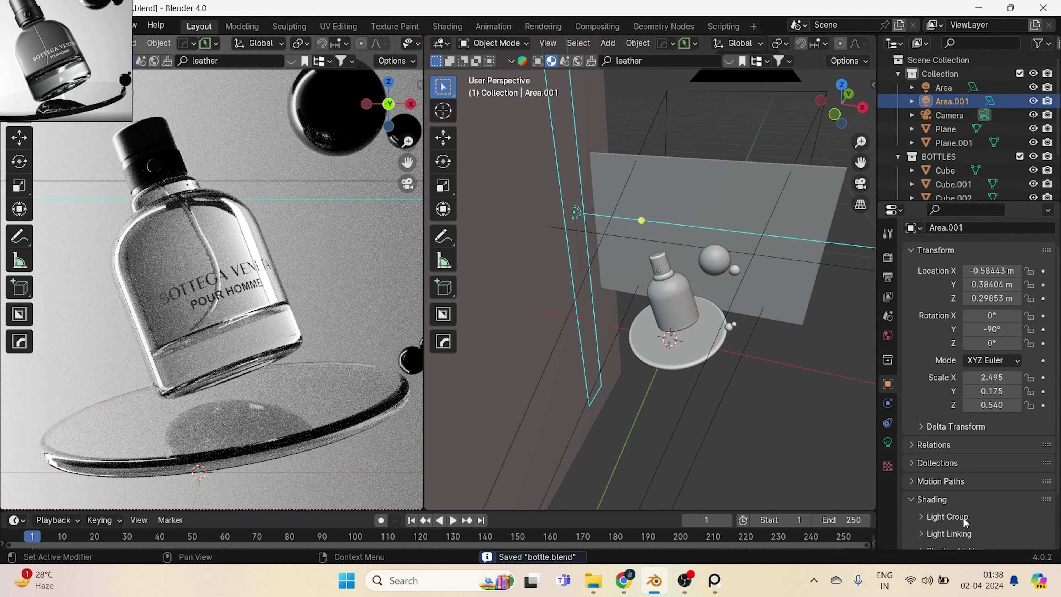
pyautogui.scroll(-4, 971, 482)
pyautogui.click(969, 465)
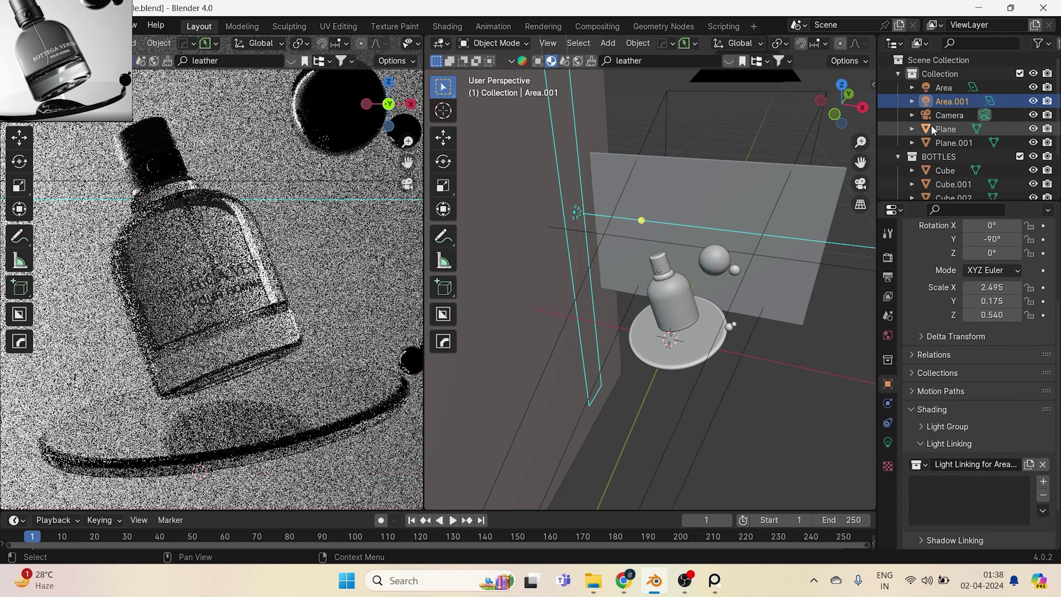
# Add the background object Plane to Area.001's light linking collection and save the file.
pyautogui.scroll(-3, 958, 162)
pyautogui.scroll(3, 959, 162)
pyautogui.click(940, 143)
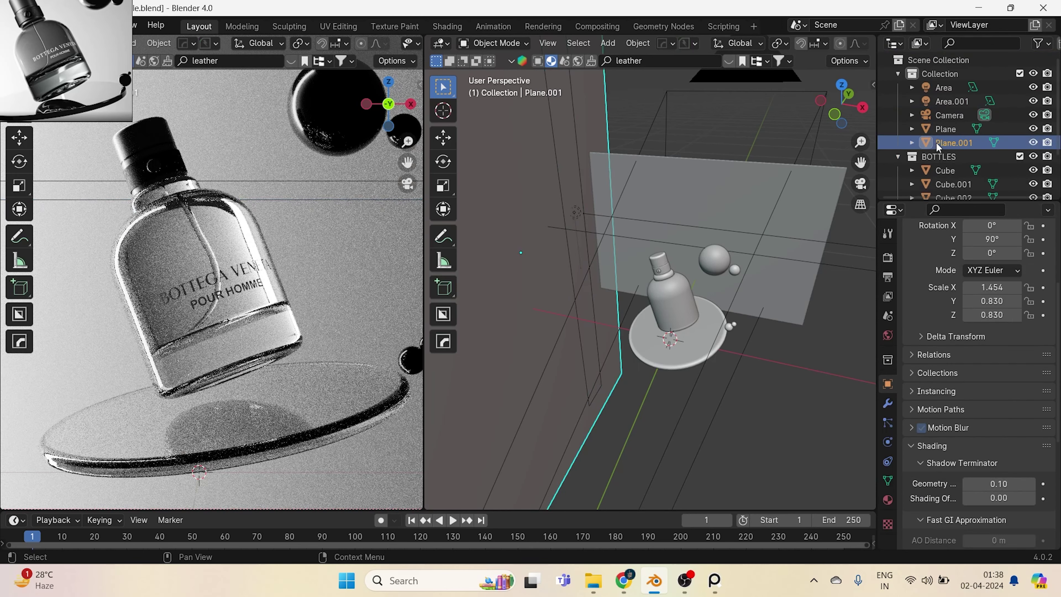
pyautogui.click(796, 186)
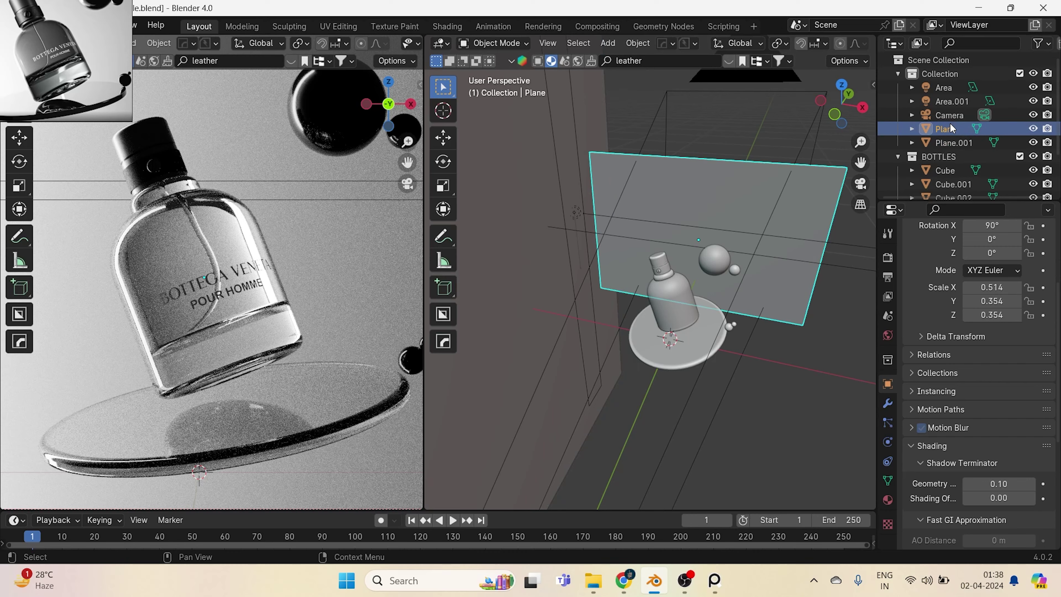
pyautogui.click(578, 216)
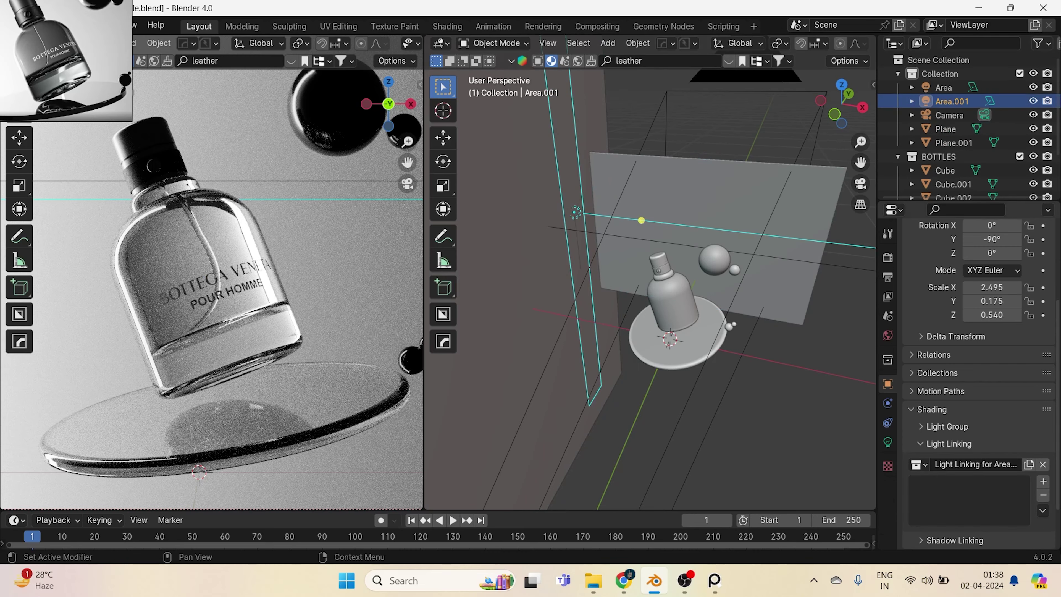
pyautogui.moveTo(942, 129); pyautogui.dragTo(961, 500)
pyautogui.scroll(-2, 216, 264)
pyautogui.hotkey('ctrl', 's')
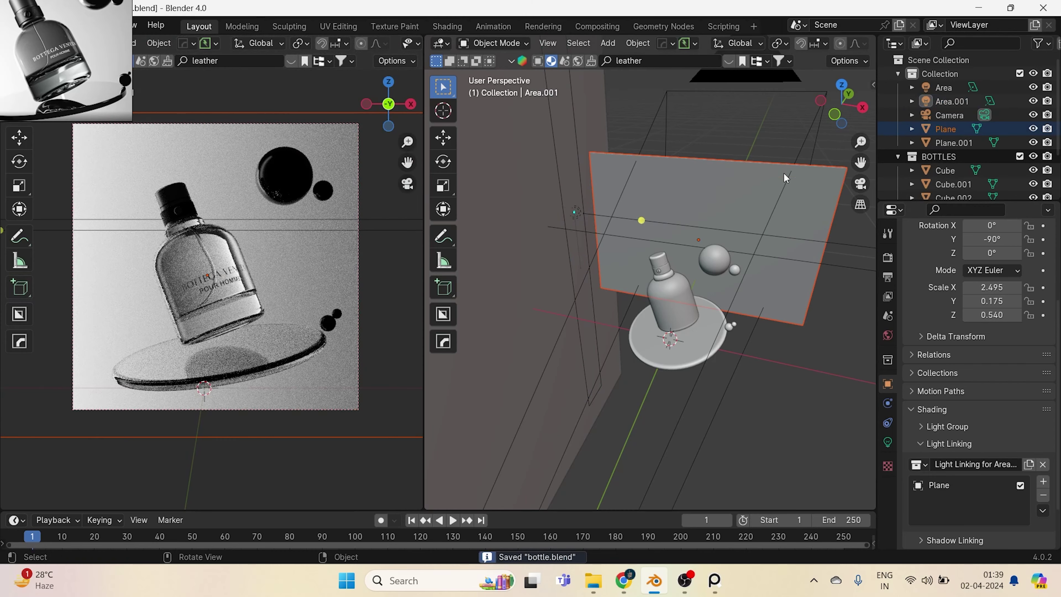
# Scale the duplicated area light along Y by a factor of 2.298 and save the file.
pyautogui.moveTo(685, 268); pyautogui.dragTo(662, 280, button='middle')
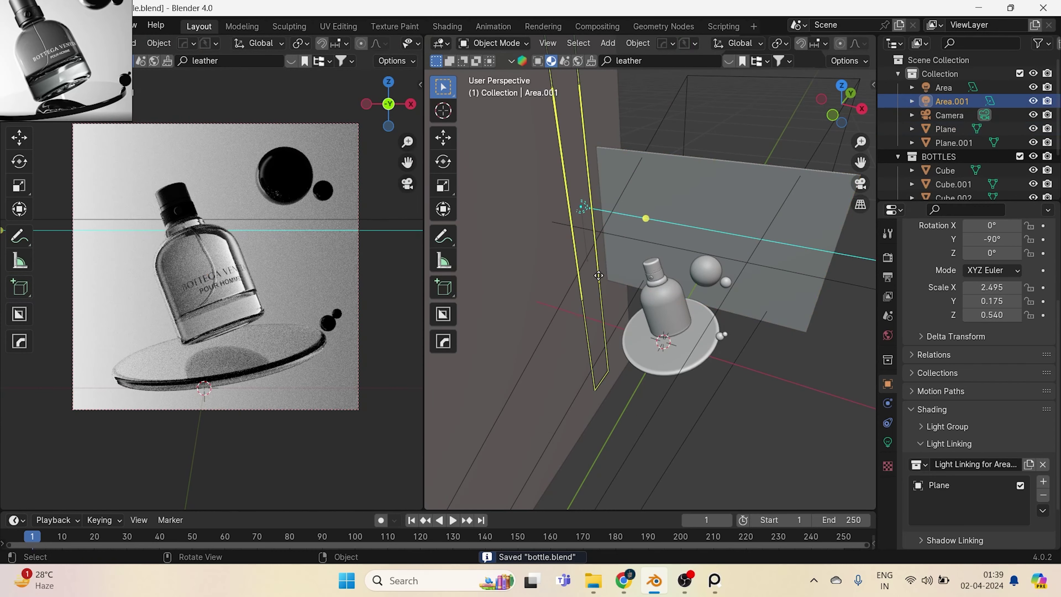
pyautogui.press('s')
pyautogui.press('y')
pyautogui.click(699, 308)
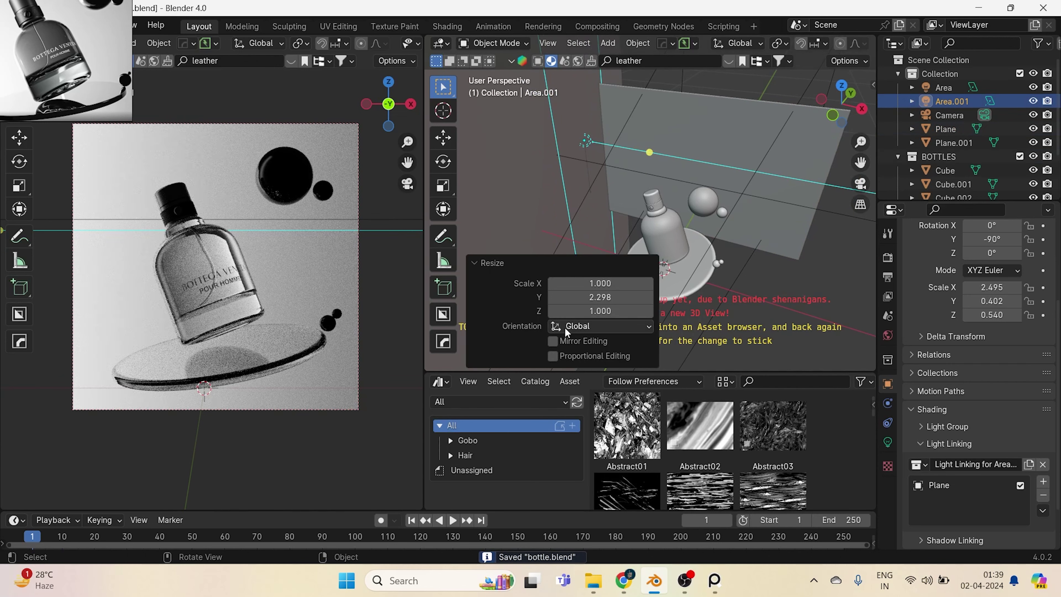
pyautogui.rightClick(804, 228)
pyautogui.hotkey('ctrl', 's')
# Close the asset browser by joining its area into the 3D viewport above it.
pyautogui.click(310, 437)
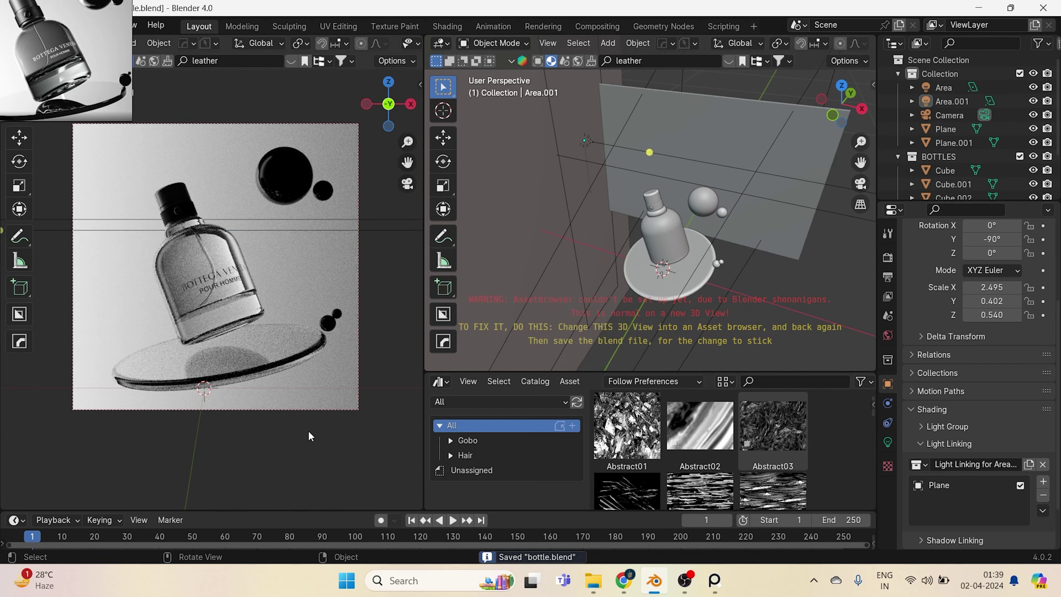
pyautogui.rightClick(513, 369)
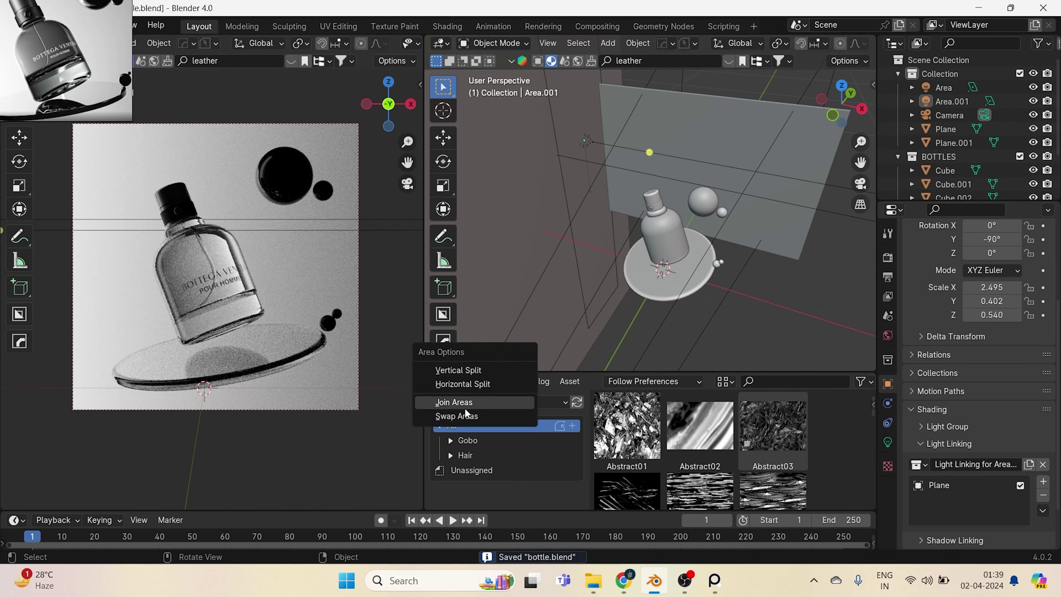
pyautogui.click(467, 407)
pyautogui.click(561, 416)
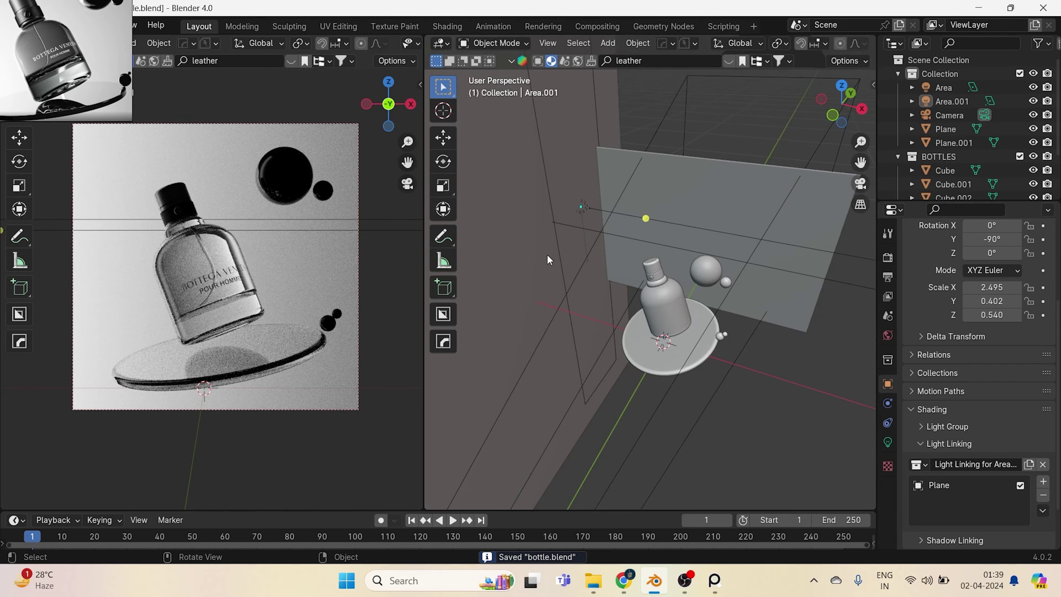
# Rotate the area light Area.001 by 19.3° around the global Z axis and save the file.
pyautogui.click(583, 214)
pyautogui.press('r')
pyautogui.press('z')
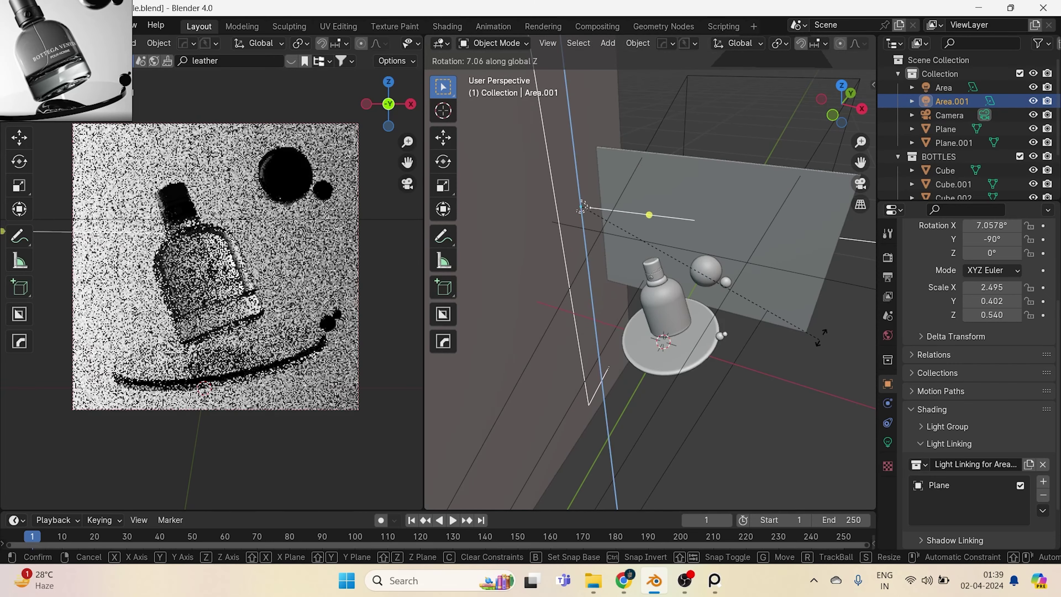
pyautogui.click(820, 279)
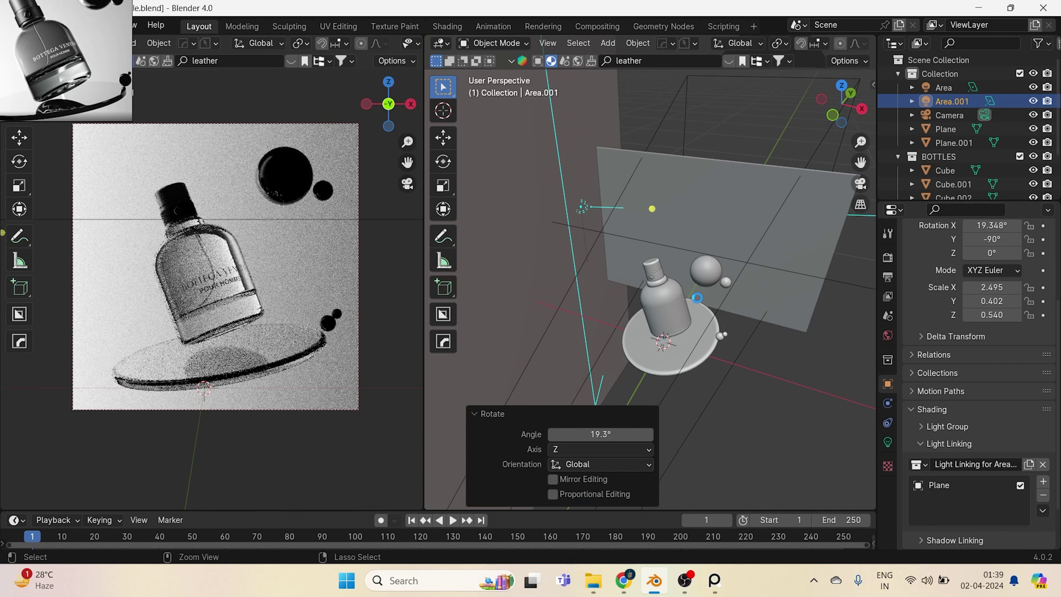
pyautogui.hotkey('ctrl', 's')
# Darken the base color of the background Plane's material to a mid grey.
pyautogui.click(800, 231)
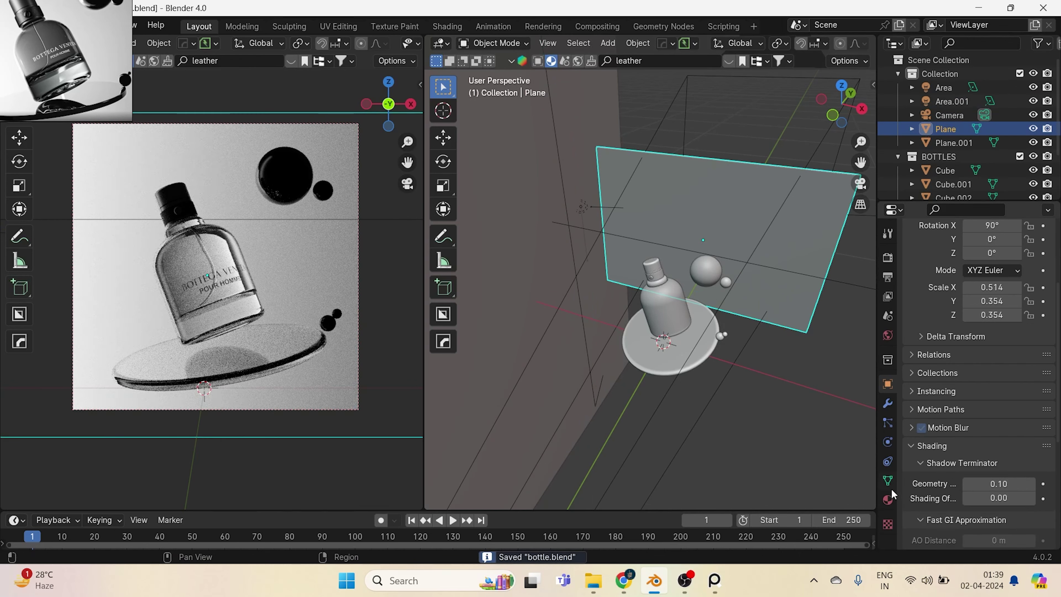
pyautogui.click(888, 499)
pyautogui.click(1002, 318)
pyautogui.click(1008, 398)
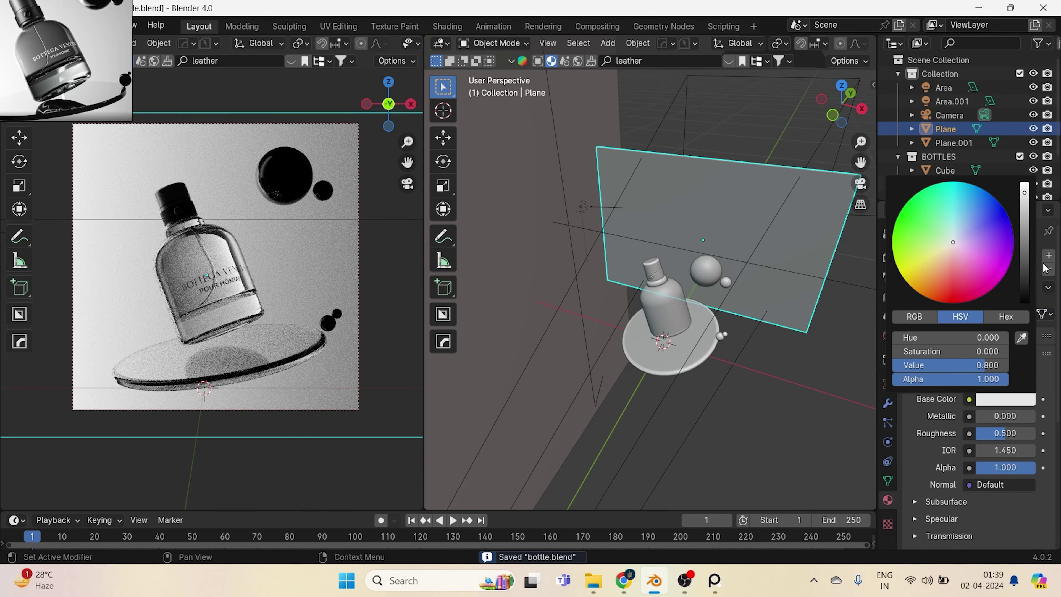
pyautogui.moveTo(1026, 234); pyautogui.dragTo(1024, 245)
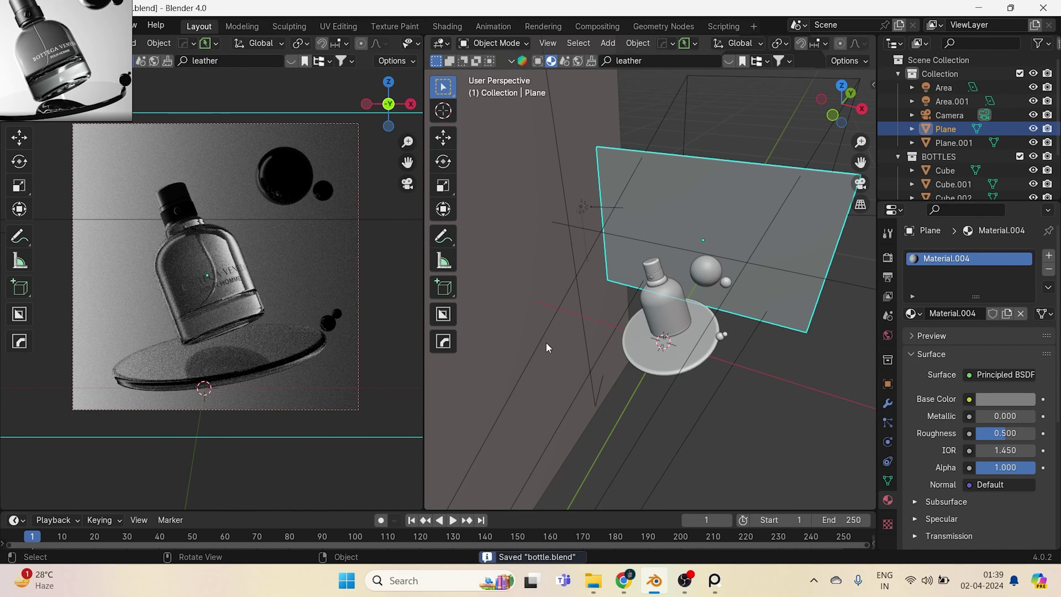
# Raise the power of the background-only light Area.001 to 55.1 W.
pyautogui.scroll(2, 554, 231)
pyautogui.click(561, 181)
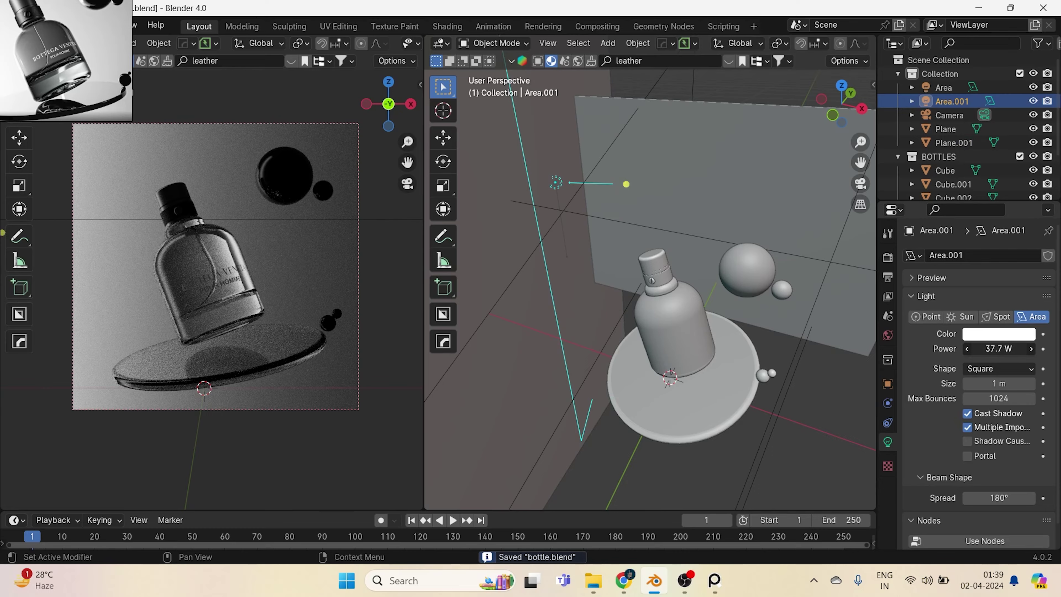
pyautogui.moveTo(999, 348); pyautogui.dragTo(1015, 348)
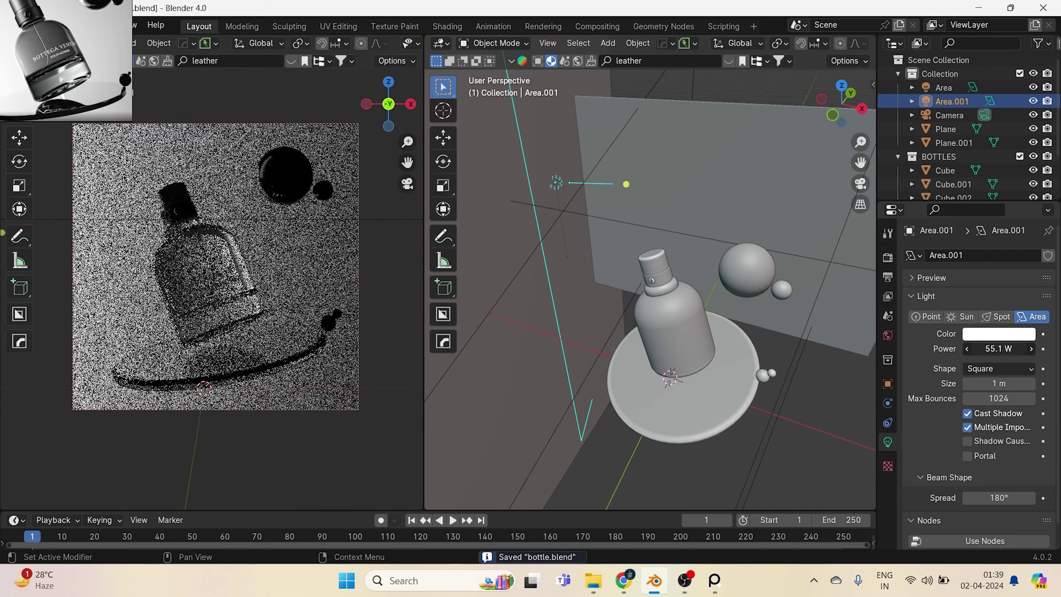
# Add a new area light and raise it about 0.72 m along Z above the bottle.
pyautogui.scroll(-5, 721, 352)
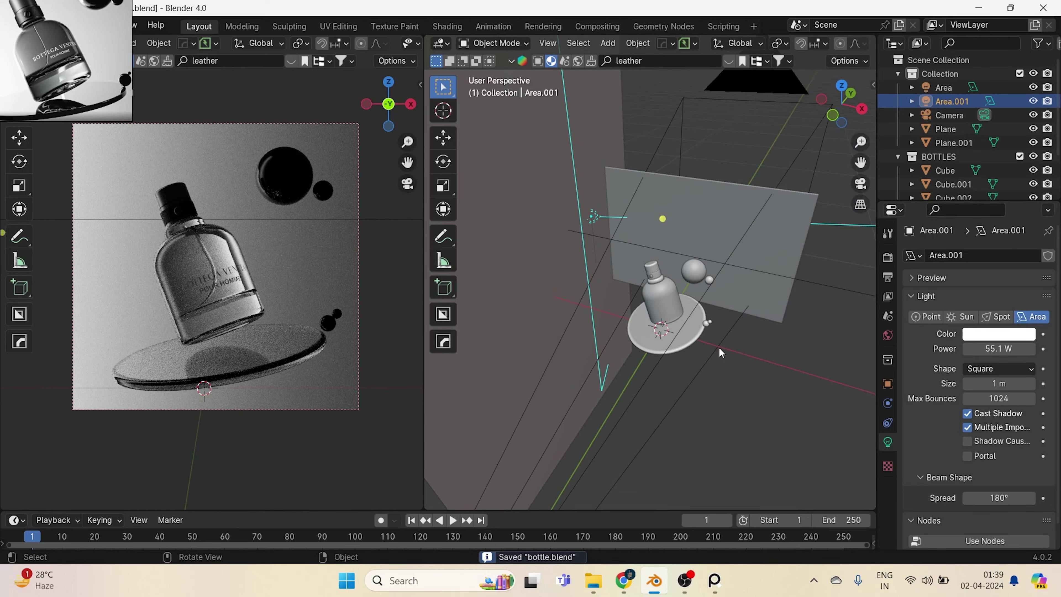
pyautogui.press('KP_1')
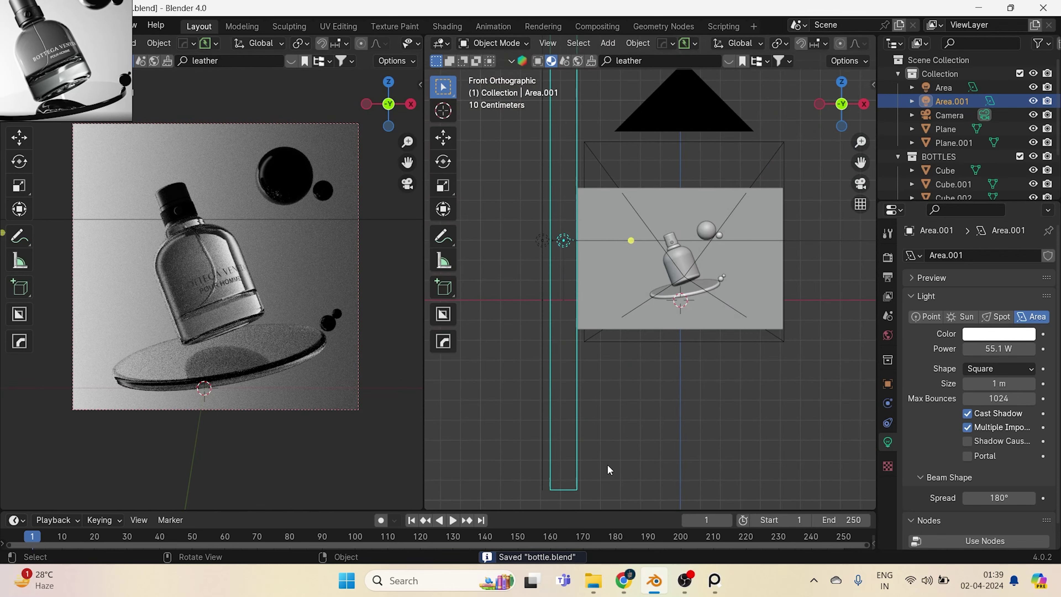
pyautogui.scroll(-3, 737, 343)
pyautogui.moveTo(737, 342); pyautogui.dragTo(722, 417, button='middle')
pyautogui.hotkey('shift', 'a')
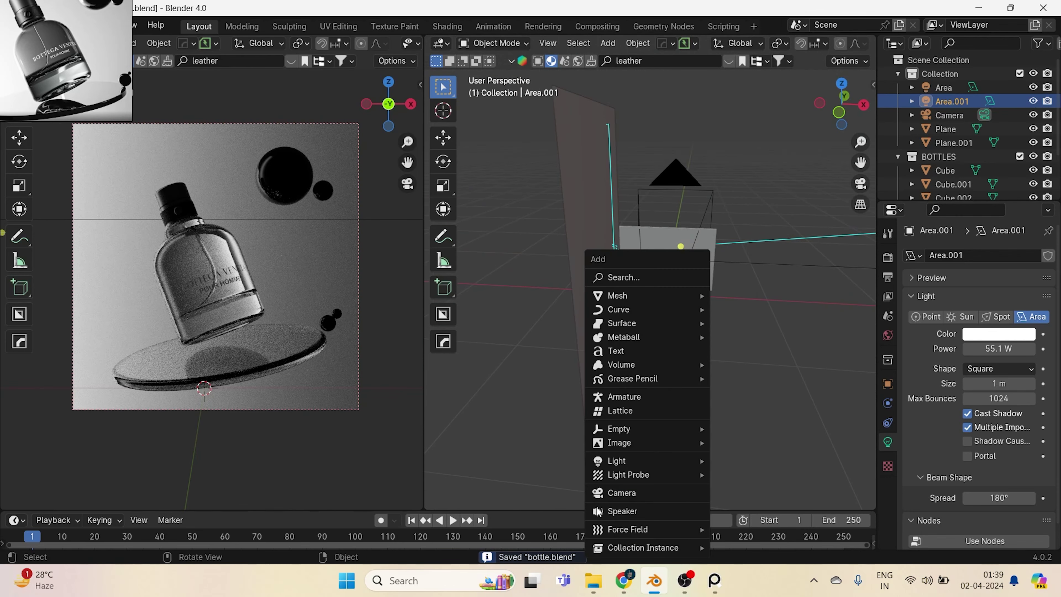
pyautogui.moveTo(615, 462)
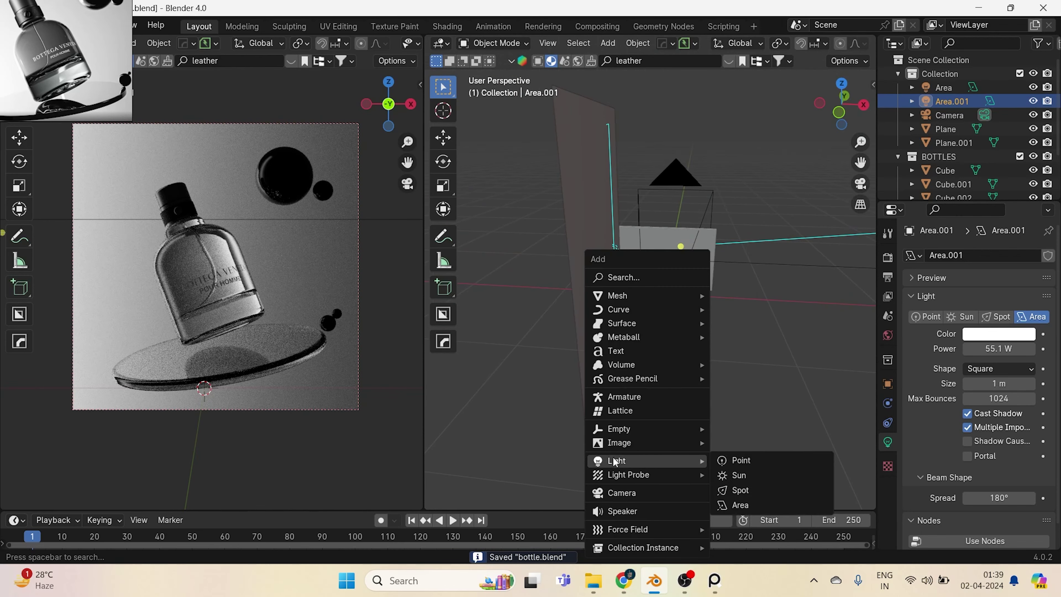
pyautogui.click(768, 500)
pyautogui.press('g')
pyautogui.press('z')
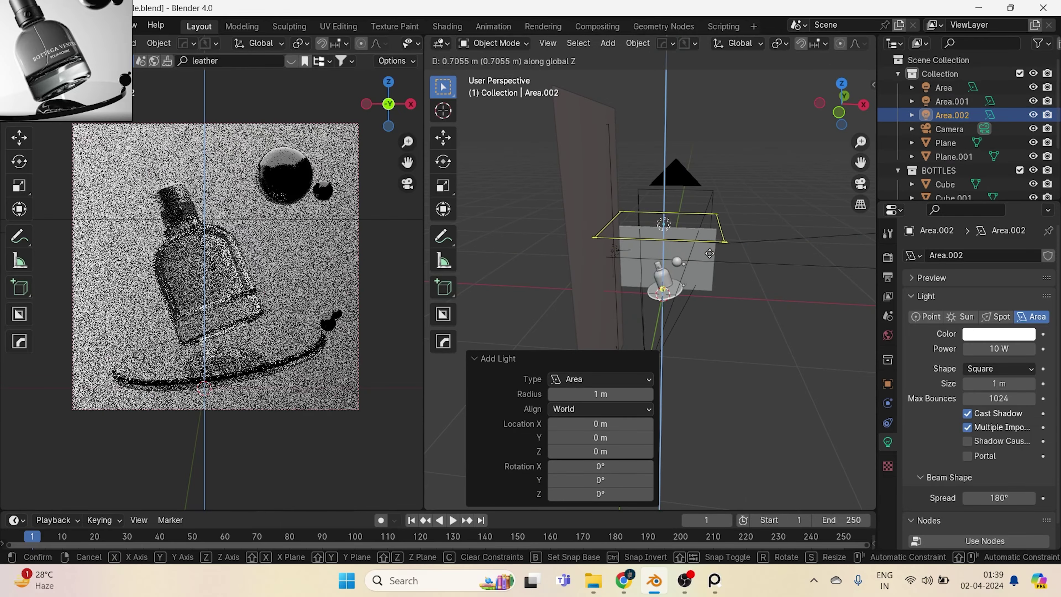
pyautogui.click(701, 247)
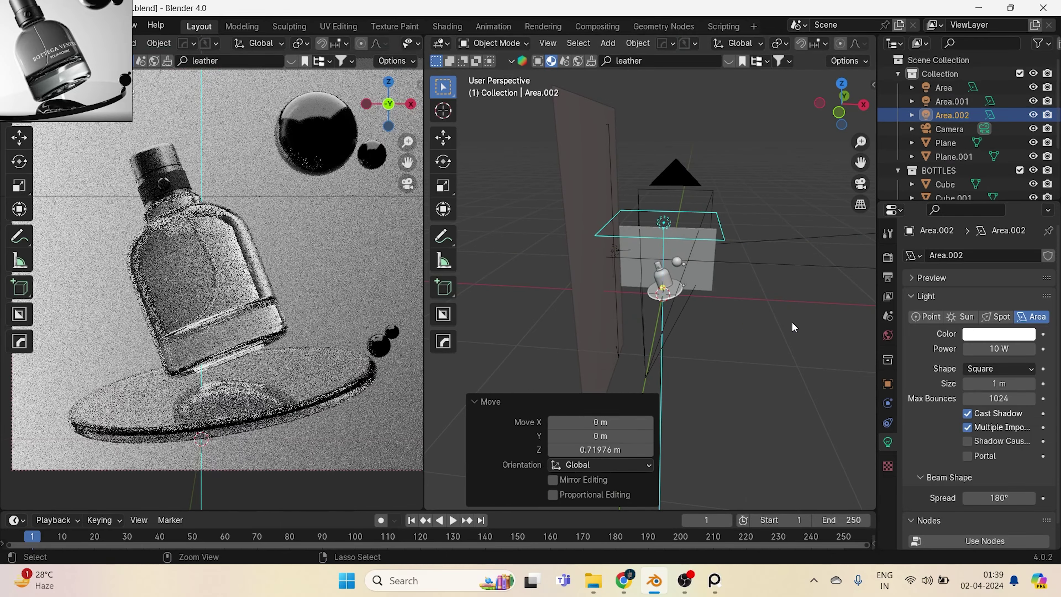
# Shift the overhead area light about 0.018 m along Y, scale it along X by 1.739, and save the file.
pyautogui.press('g')
pyautogui.press('y')
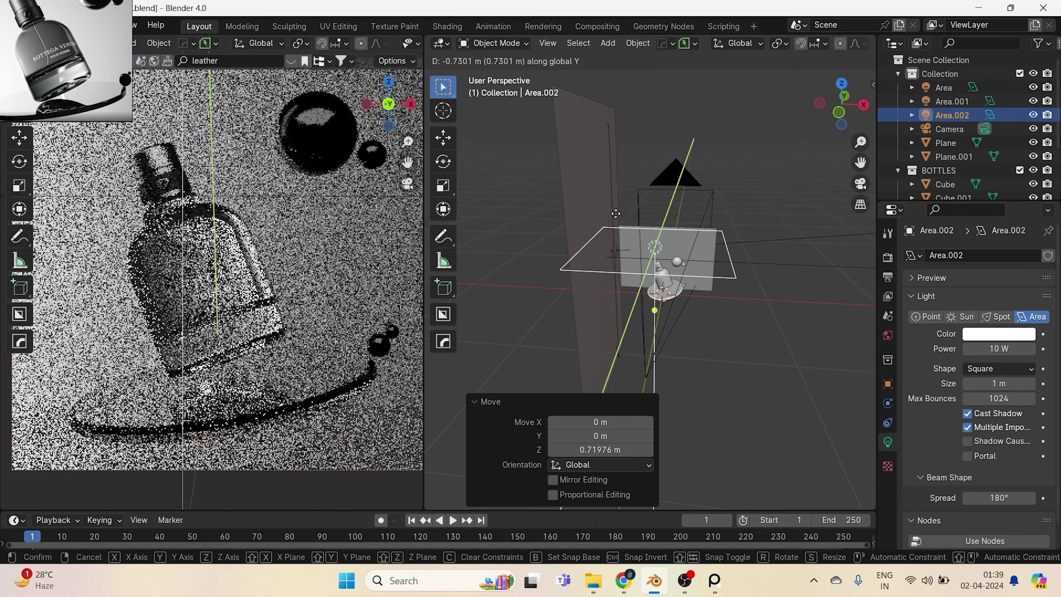
pyautogui.click(618, 188)
pyautogui.hotkey('ctrl', 's')
pyautogui.press('s')
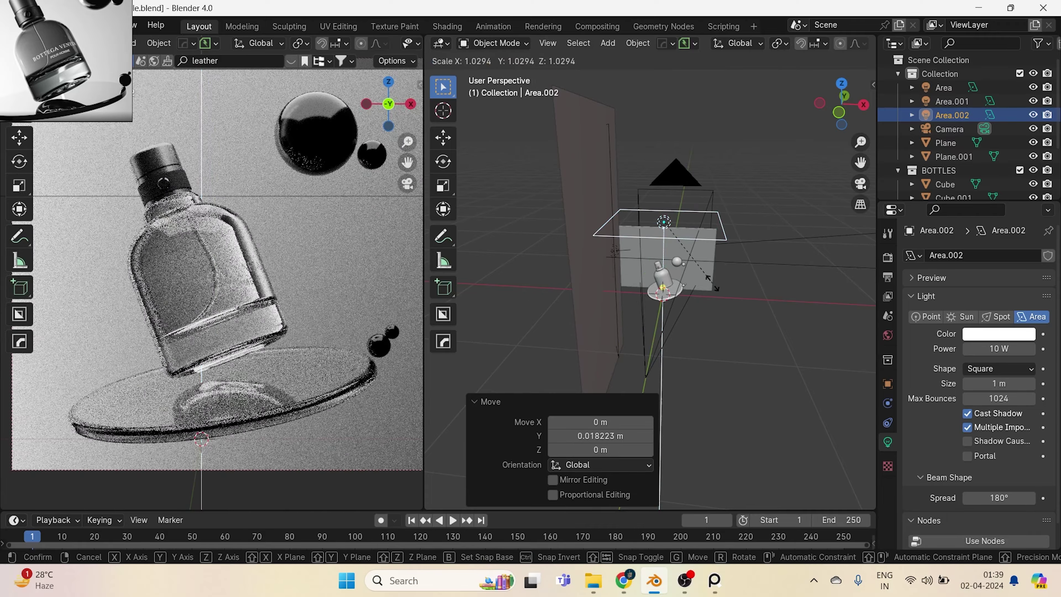
pyautogui.press('x')
pyautogui.click(754, 320)
pyautogui.hotkey('ctrl', 's')
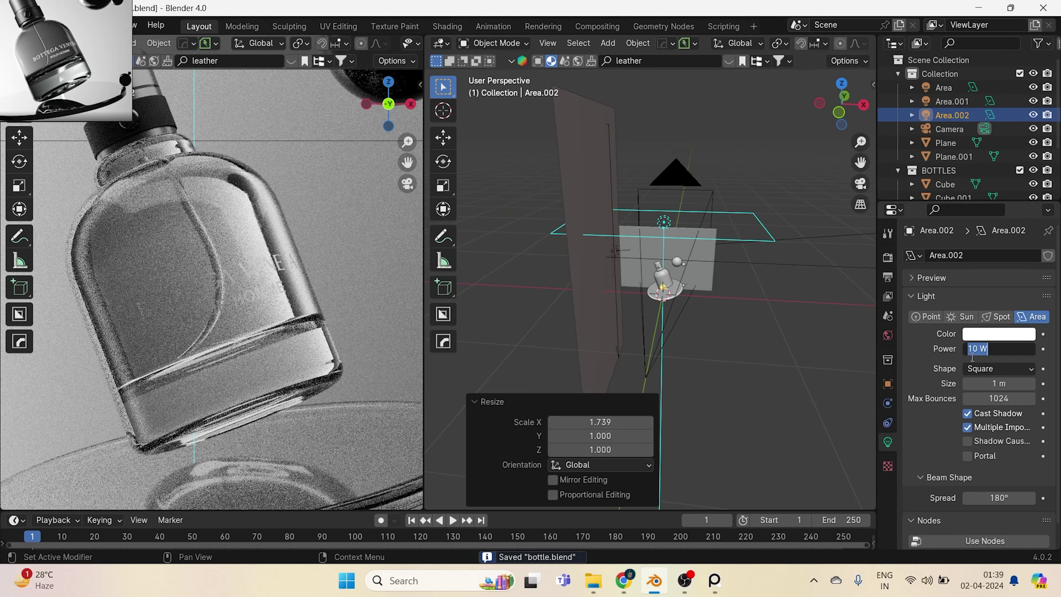
# Set the overhead area light's power to 1.29 W and save the file.
pyautogui.write('1')
pyautogui.press('Return')
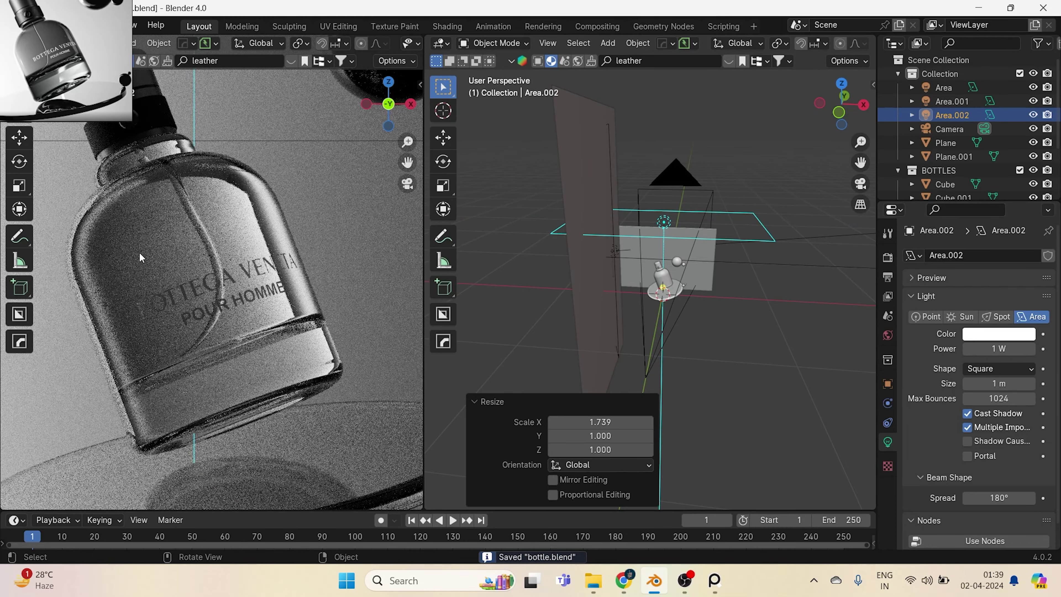
pyautogui.moveTo(1003, 345); pyautogui.dragTo(1016, 345)
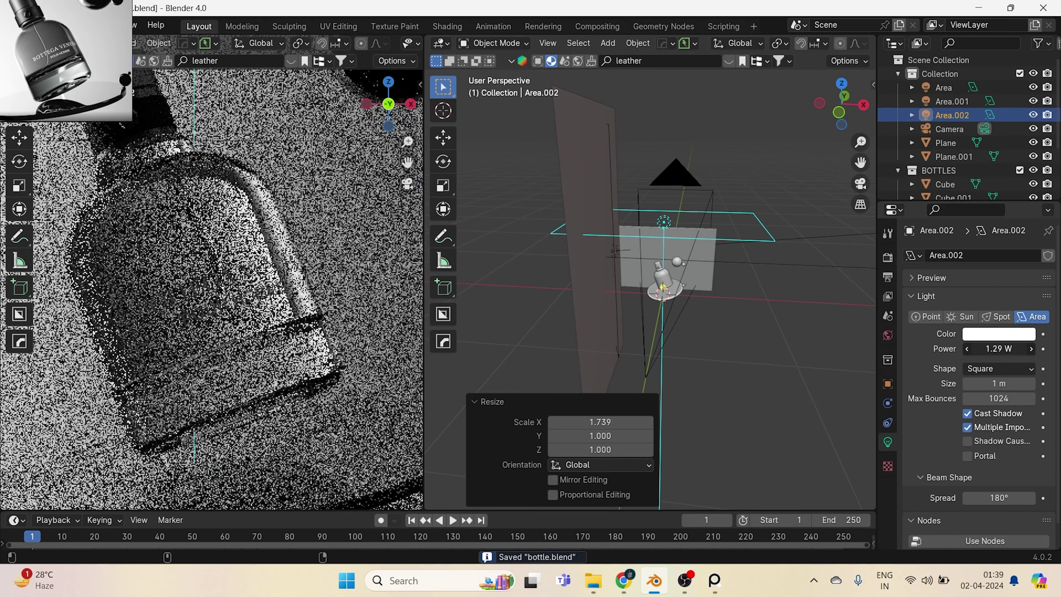
pyautogui.scroll(-3, 190, 262)
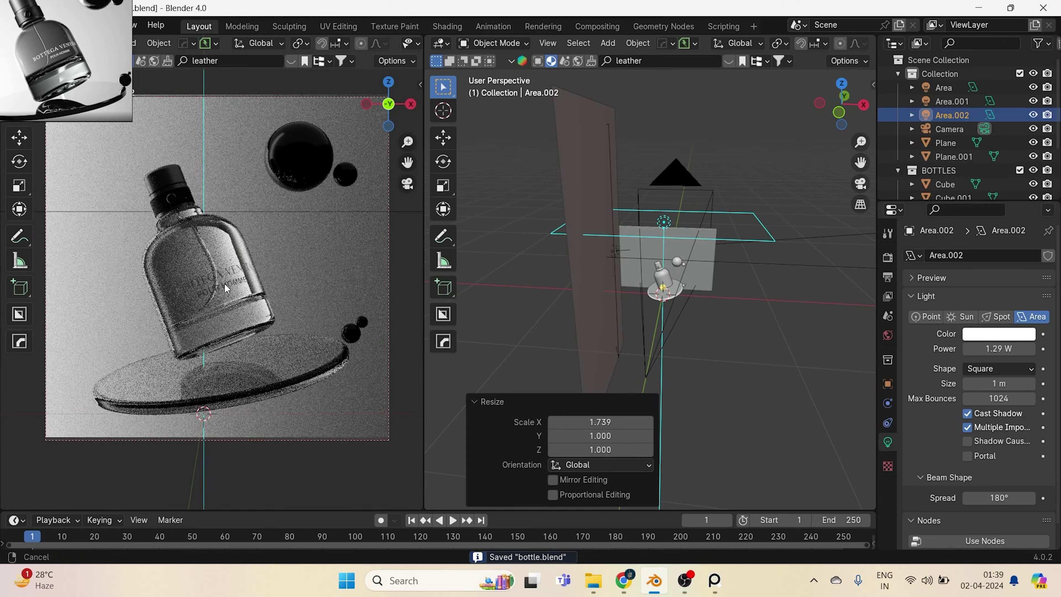
pyautogui.hotkey('ctrl', 's')
# Duplicate the overhead area light to a lower position in front of the bottle and rotate the copy 86.2° around global X.
pyautogui.moveTo(677, 299); pyautogui.dragTo(568, 301, button='middle')
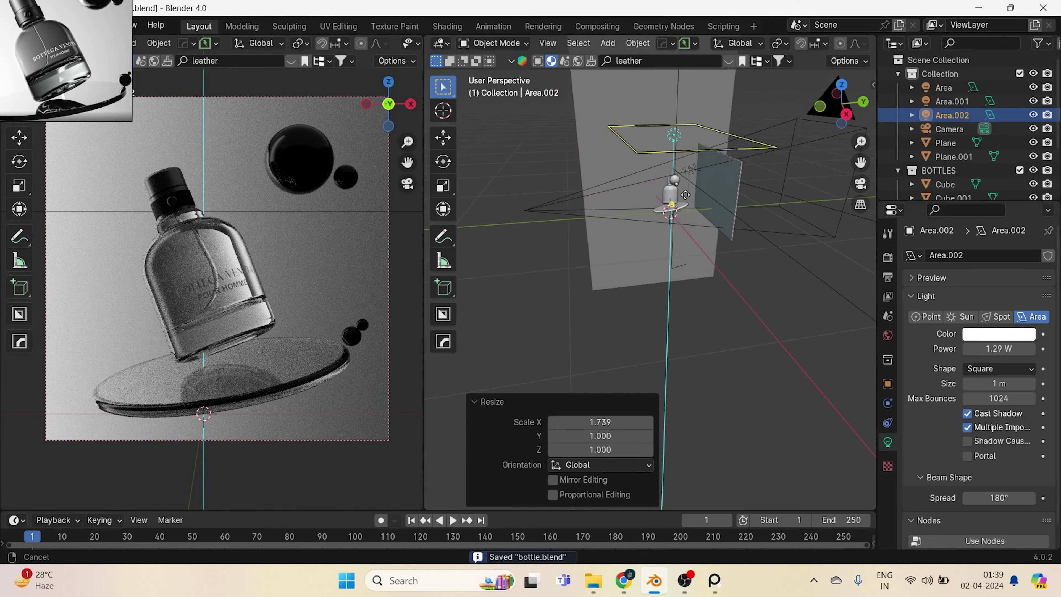
pyautogui.hotkey('shift', 'd')
pyautogui.click(584, 274)
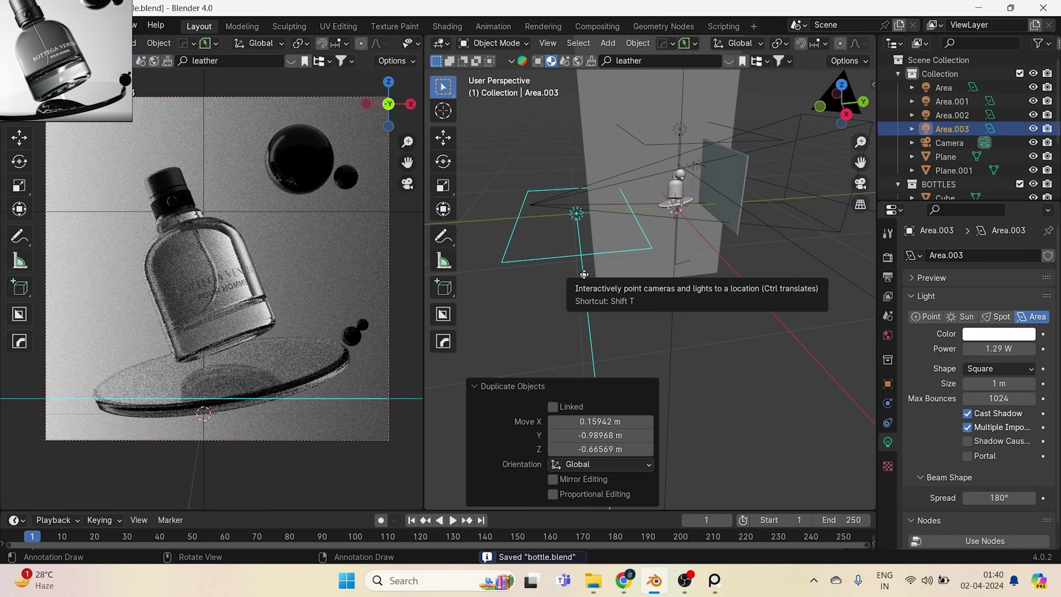
pyautogui.press('r')
pyautogui.press('y')
pyautogui.press('x')
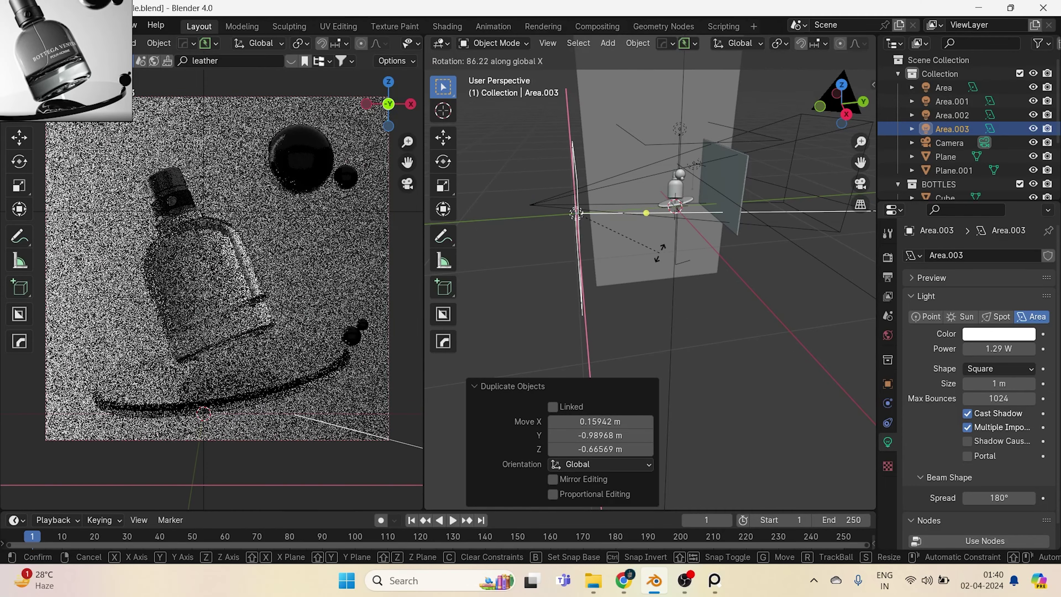
pyautogui.click(659, 253)
# Move the front area light about 0.51 m along Y toward the bottle and save the file.
pyautogui.press('g')
pyautogui.press('y')
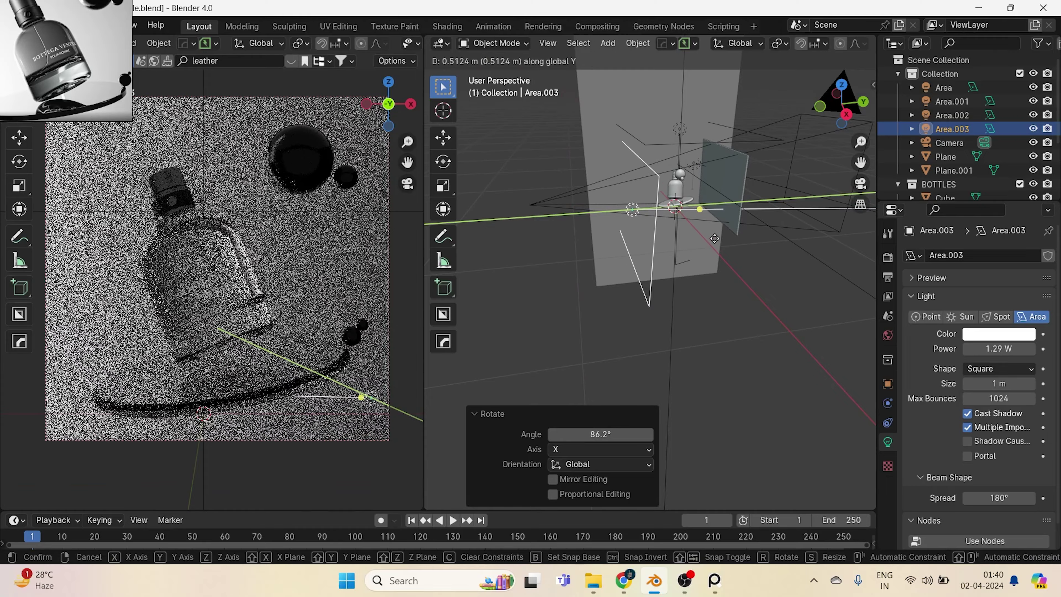
pyautogui.click(716, 240)
pyautogui.scroll(2, 189, 337)
pyautogui.scroll(2, 193, 334)
pyautogui.hotkey('ctrl', 's')
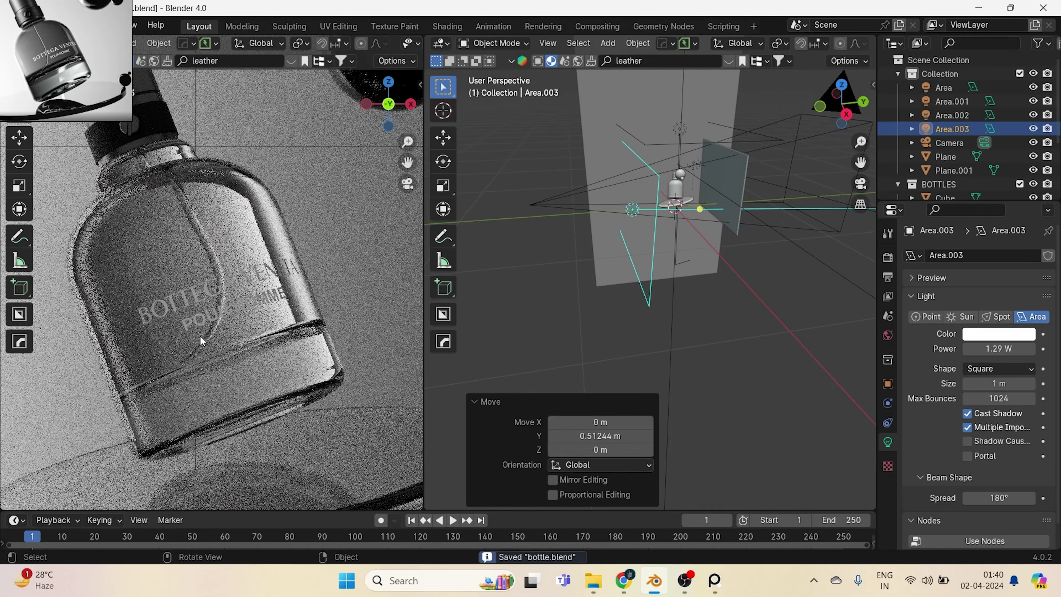
# Move the front area light another 0.237 m along Y, raise it about 0.053 m along Z, and save the file.
pyautogui.keyDown('shift'); pyautogui.scroll(2, 208, 376); pyautogui.keyUp('shift')
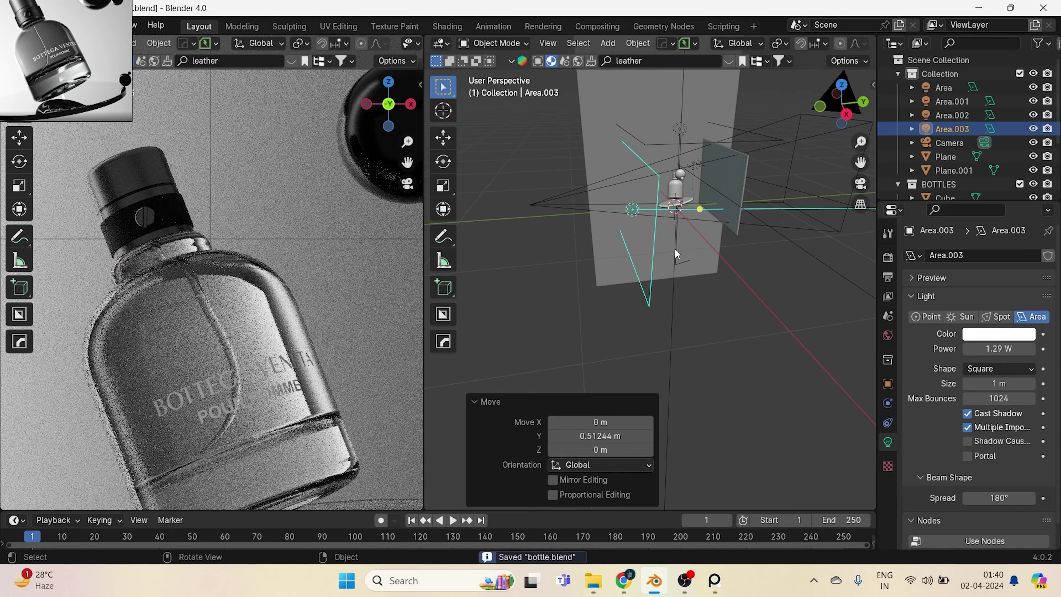
pyautogui.press('g')
pyautogui.press('y')
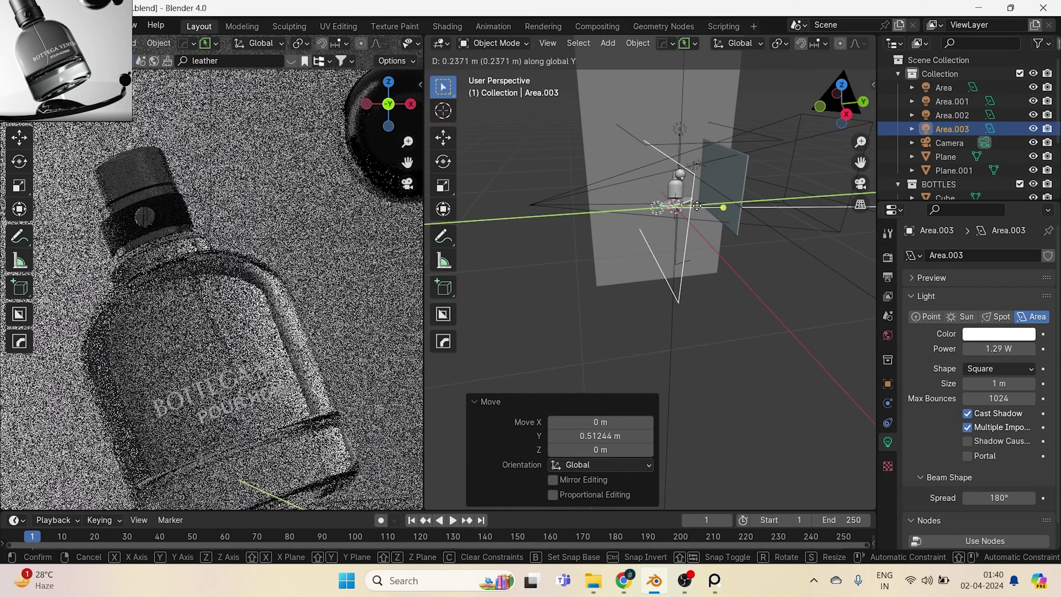
pyautogui.click(696, 206)
pyautogui.moveTo(697, 205); pyautogui.dragTo(624, 200, button='middle')
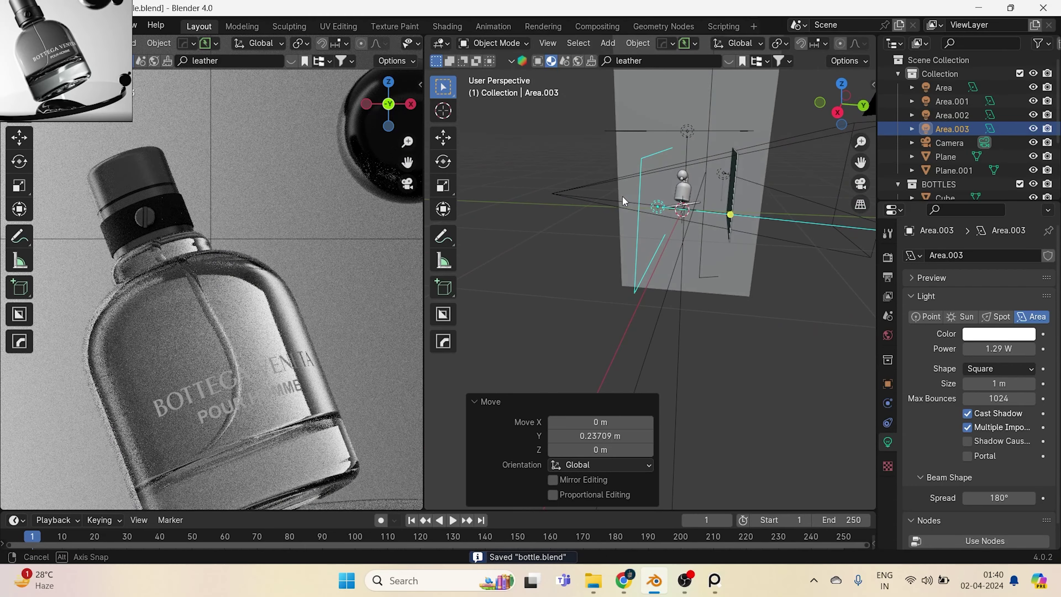
pyautogui.press('g')
pyautogui.press('z')
pyautogui.click(693, 227)
pyautogui.hotkey('ctrl', 's')
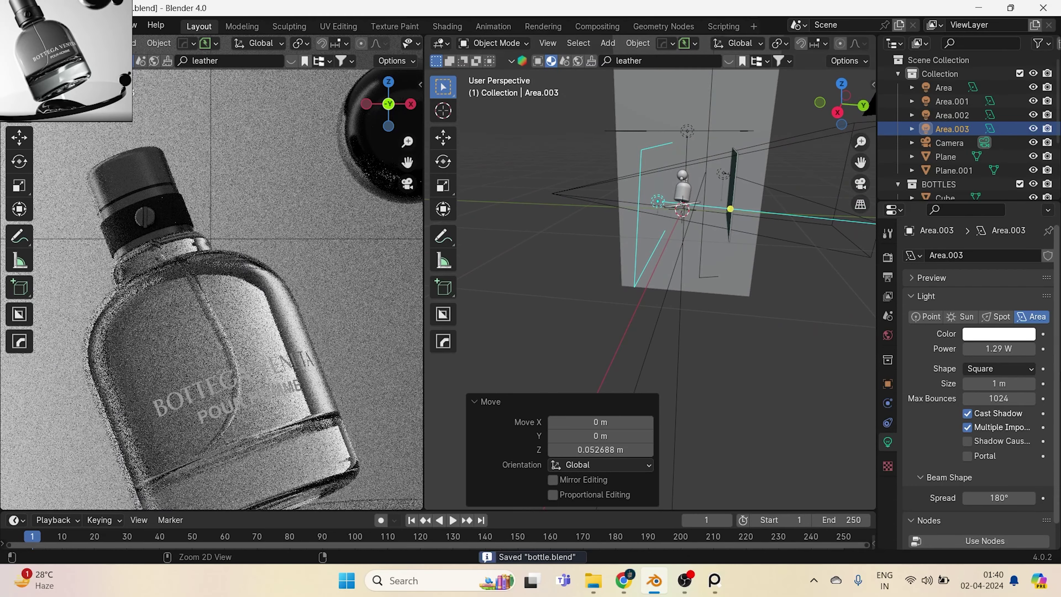
# Create a light linking collection for the front area light and add the BOTTLES collection to it.
pyautogui.click(888, 384)
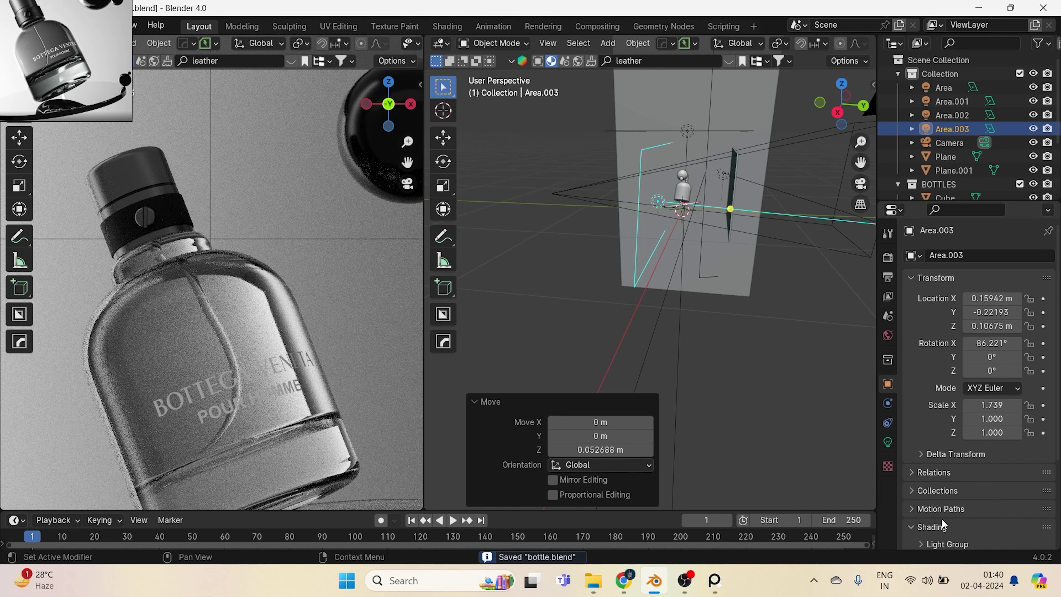
pyautogui.scroll(-3, 942, 526)
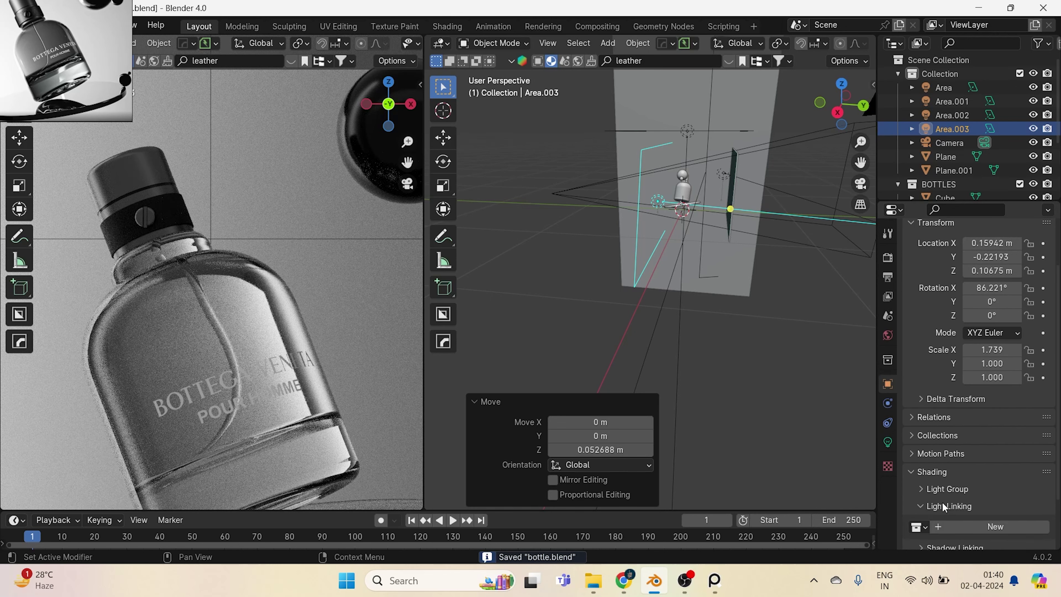
pyautogui.click(963, 537)
pyautogui.scroll(-6, 973, 439)
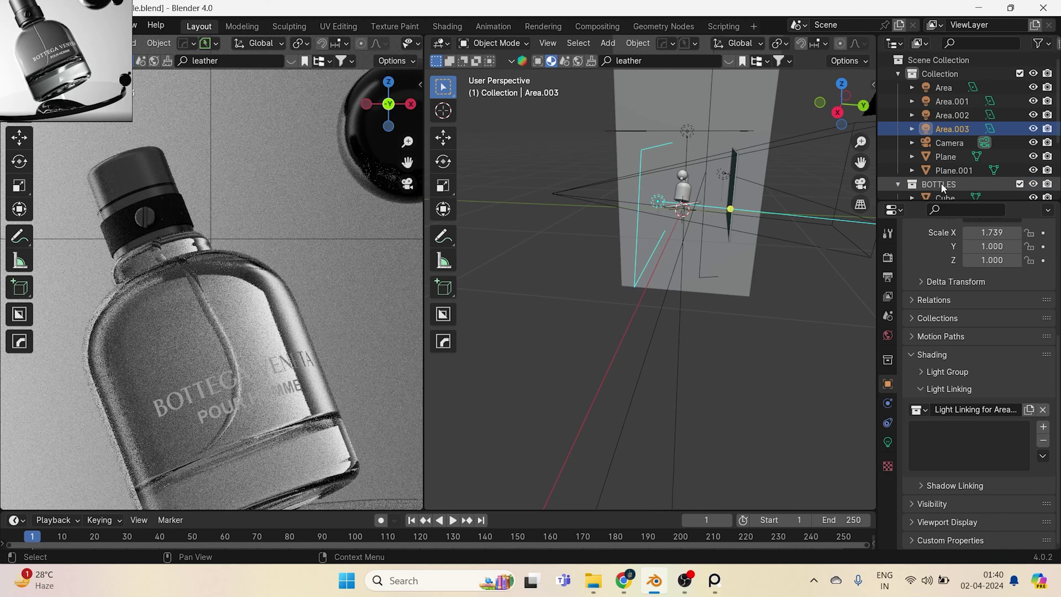
pyautogui.moveTo(943, 187); pyautogui.dragTo(949, 456)
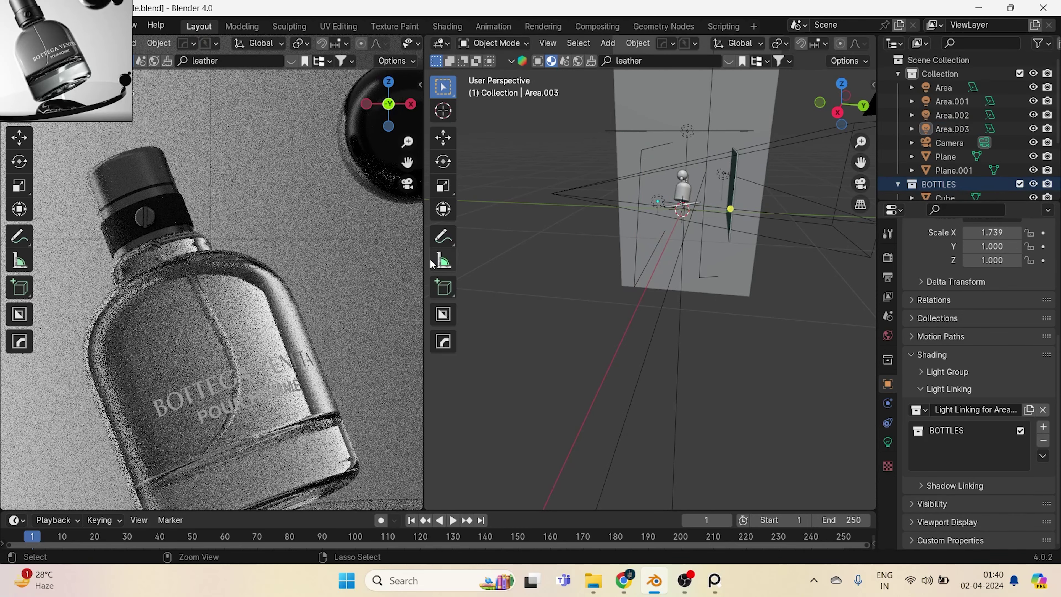
# Raise the front area light's power to 4.67 W and save the file.
pyautogui.click(660, 203)
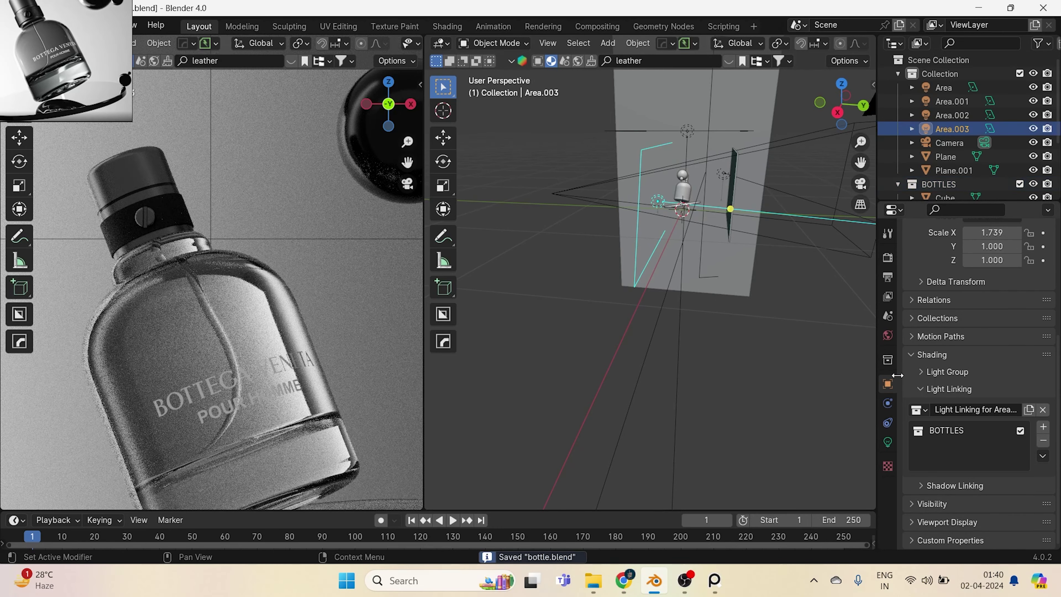
pyautogui.click(888, 442)
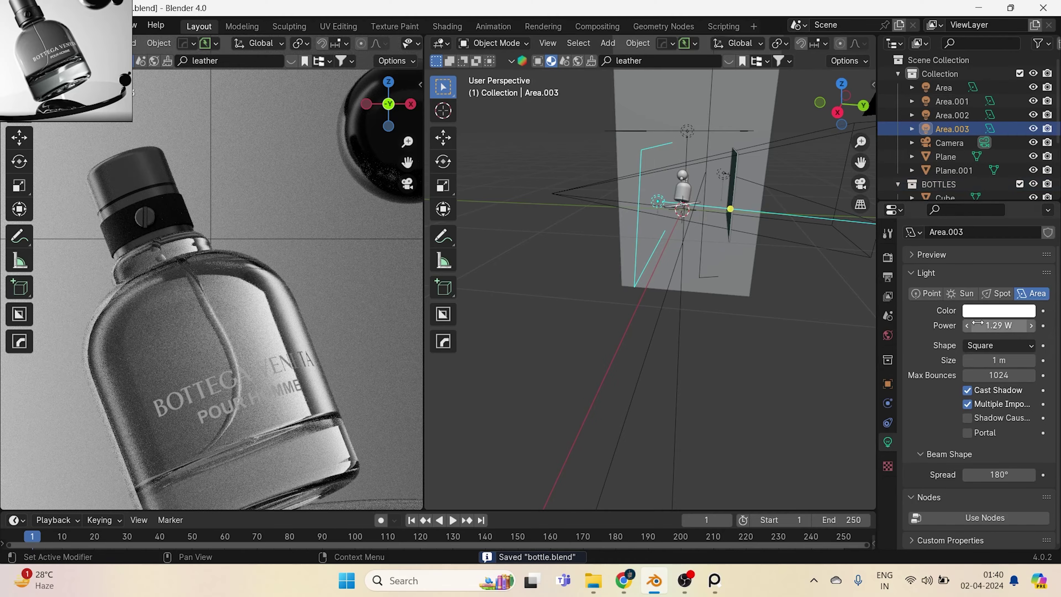
pyautogui.moveTo(978, 324); pyautogui.dragTo(1023, 325)
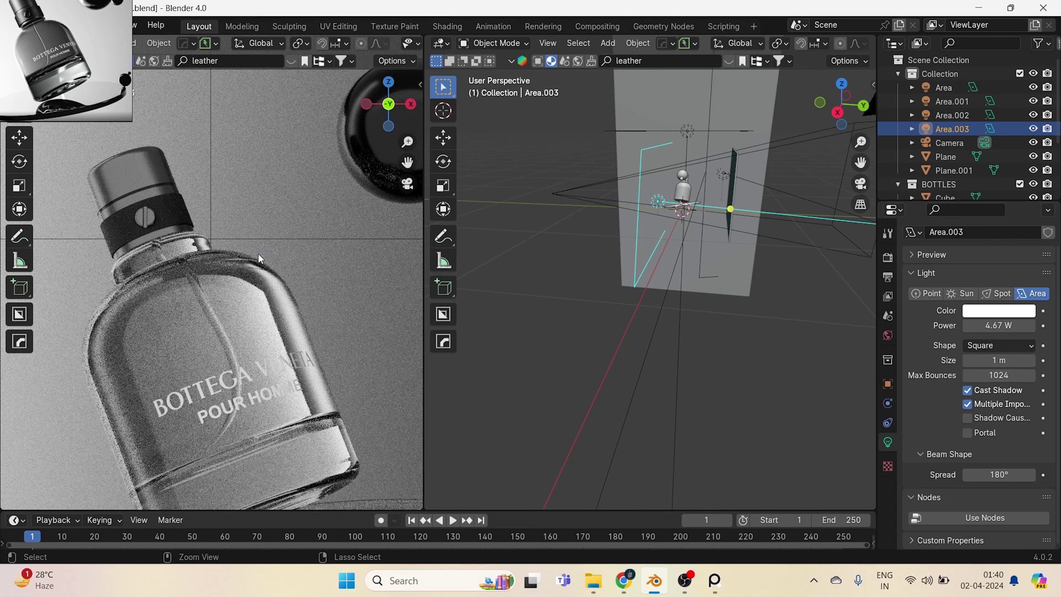
pyautogui.hotkey('ctrl', 's')
# Widen the narrow side area light along global Y by a factor of about 3.82.
pyautogui.scroll(-4, 258, 254)
pyautogui.scroll(-2, 706, 370)
pyautogui.moveTo(711, 370); pyautogui.dragTo(455, 390, button='middle')
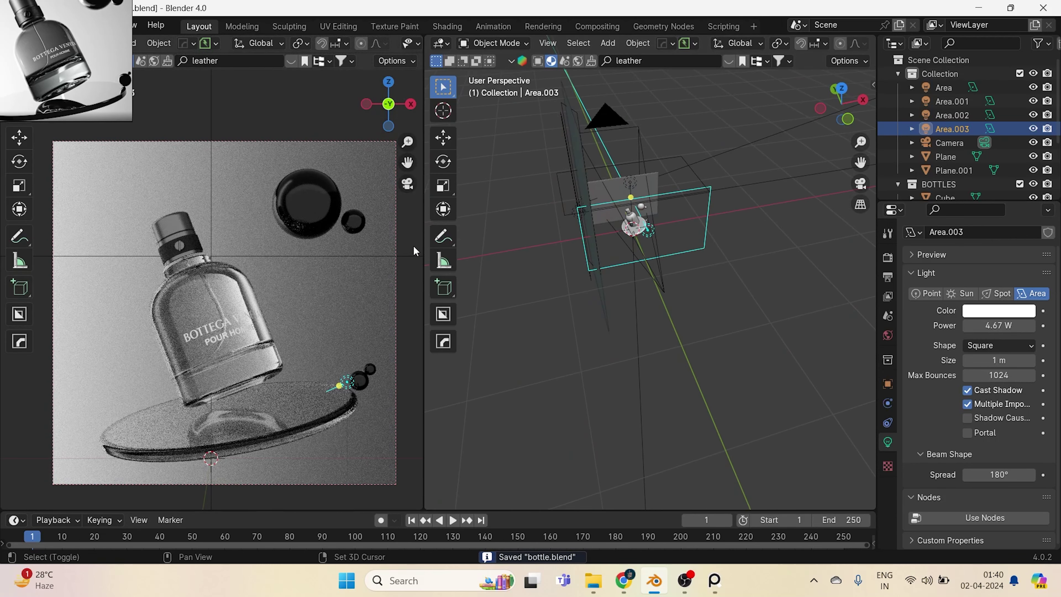
pyautogui.keyDown('shift'); pyautogui.moveTo(472, 268); pyautogui.dragTo(763, 365, button='middle'); pyautogui.keyUp('shift')
pyautogui.click(718, 286)
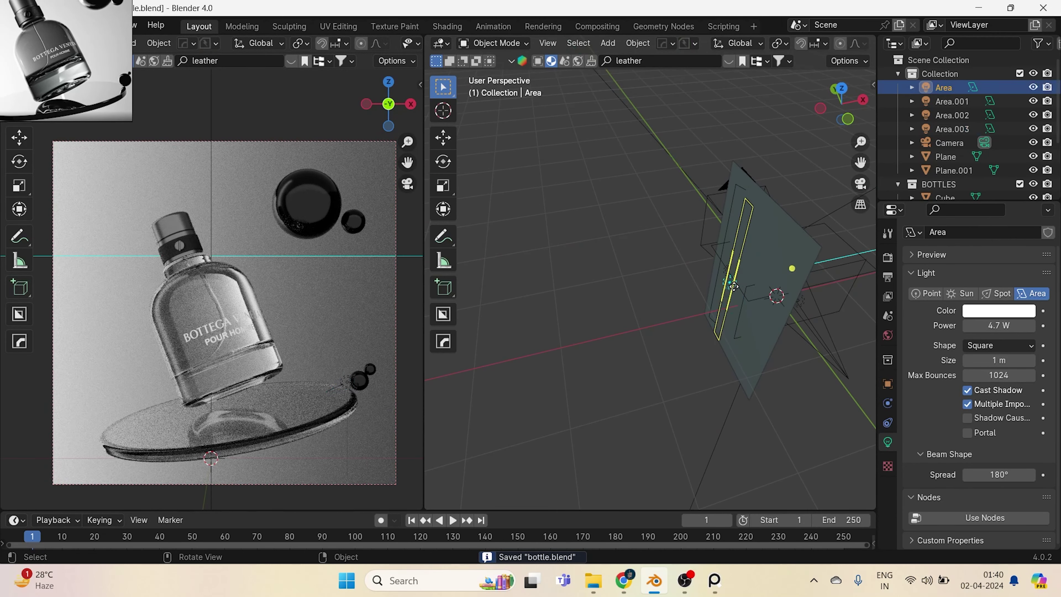
pyautogui.press('s')
pyautogui.press('y')
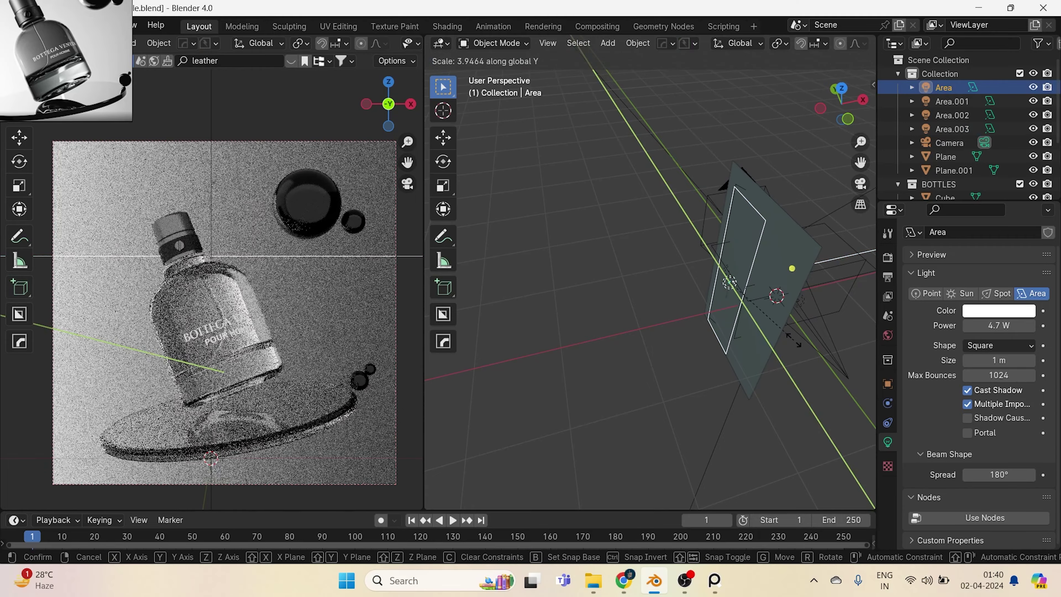
pyautogui.click(793, 339)
# Move the side area light about 0.465 m along negative X, away from the bottle, and save the file.
pyautogui.press('g')
pyautogui.press('x')
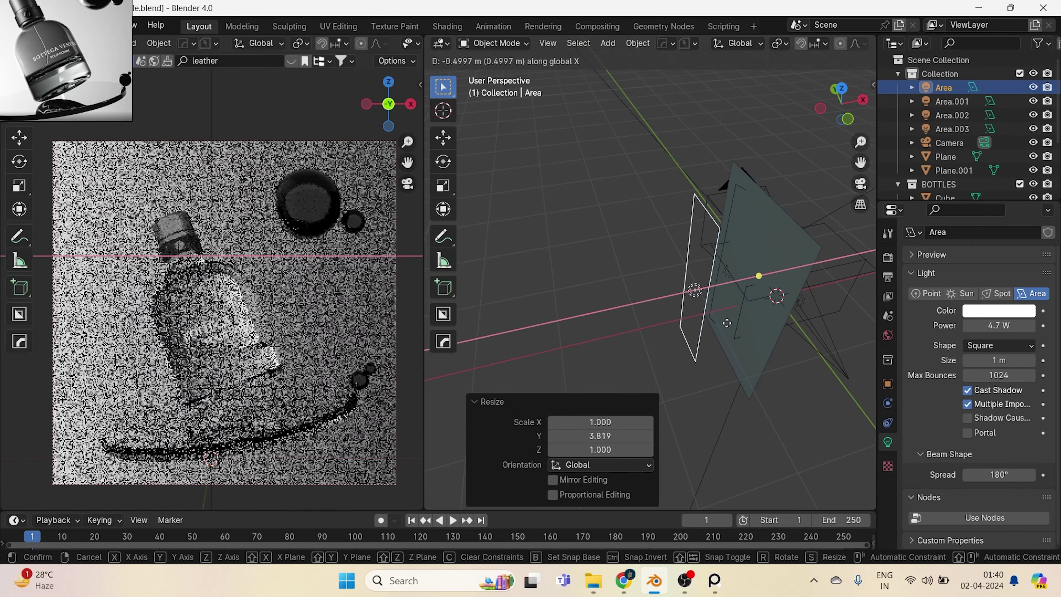
pyautogui.click(729, 322)
pyautogui.scroll(5, 253, 316)
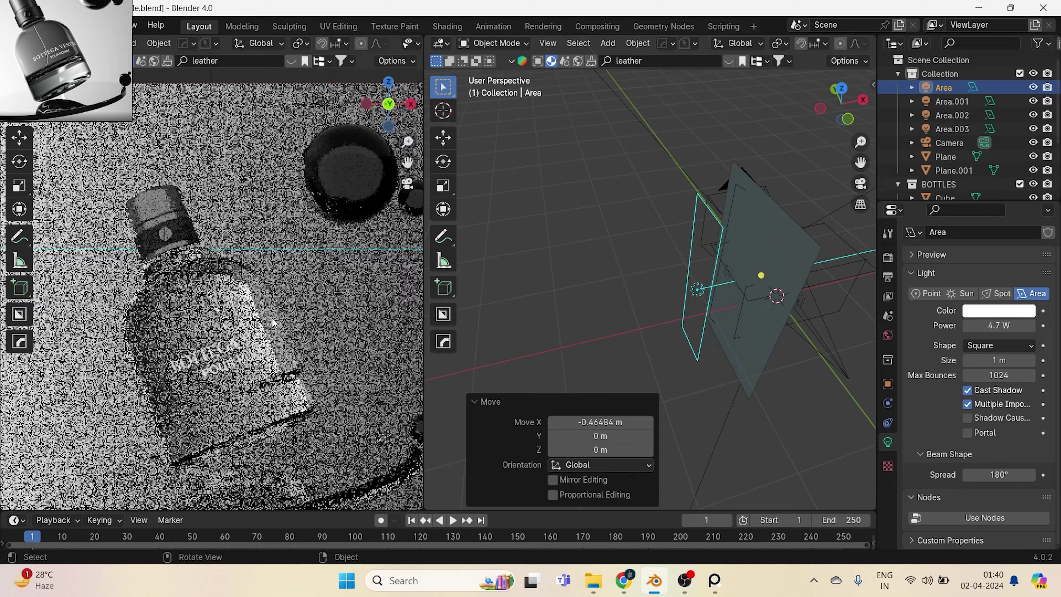
pyautogui.scroll(2, 254, 316)
pyautogui.hotkey('ctrl', 's')
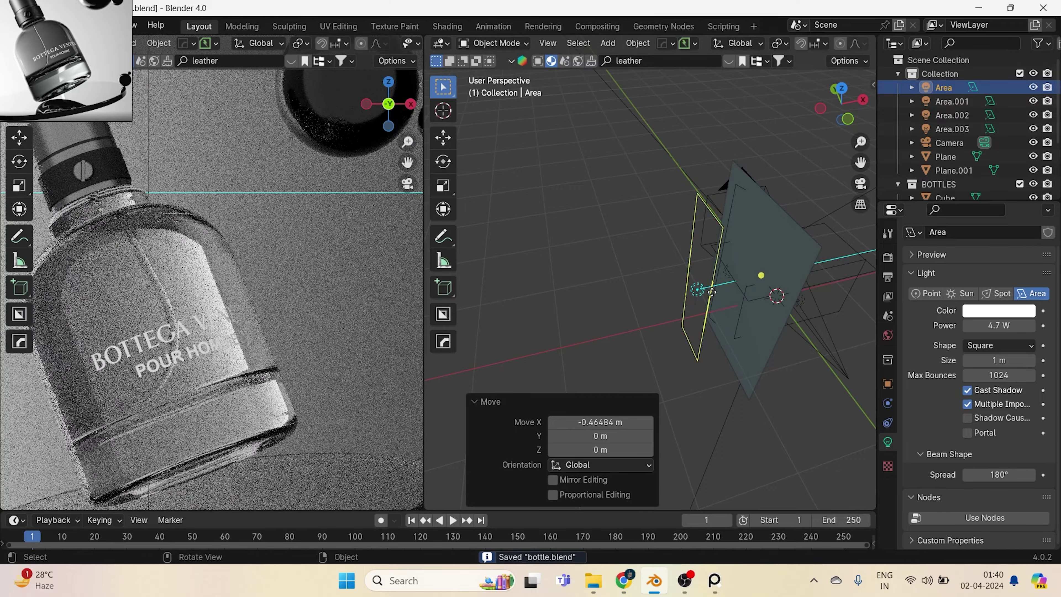
# Move the side area light about 0.386 m along positive X back toward the bottle and save the file.
pyautogui.press('h')
pyautogui.hotkey('alt', 'h')
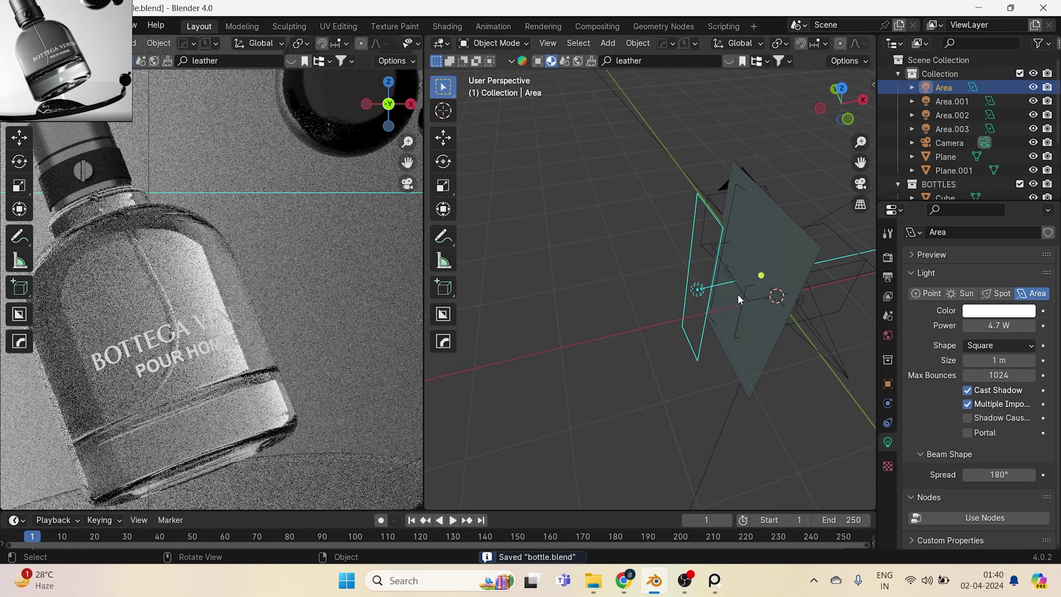
pyautogui.press('g')
pyautogui.press('x')
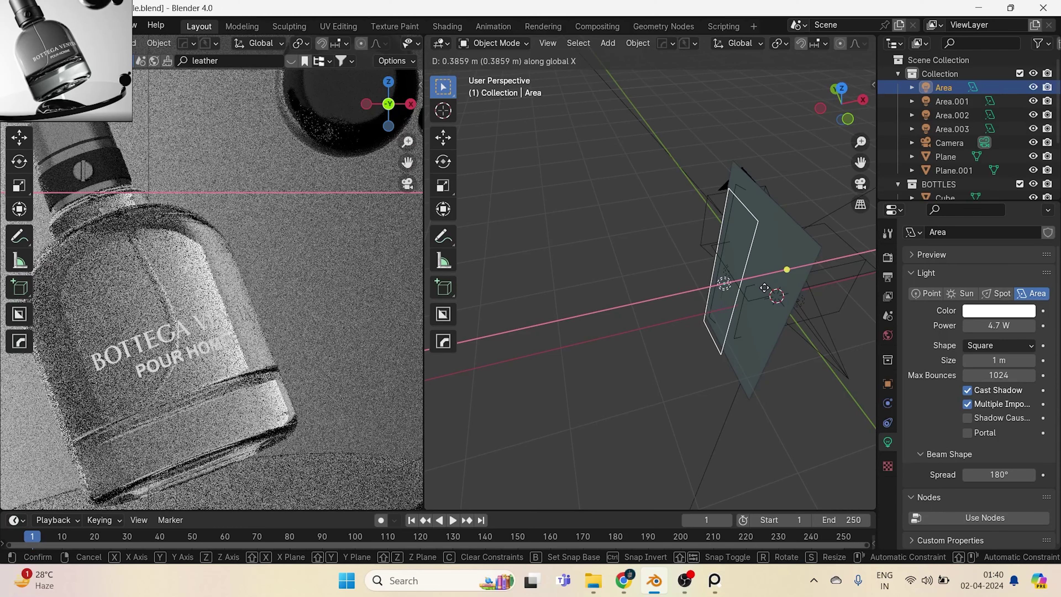
pyautogui.click(769, 290)
pyautogui.scroll(-2, 746, 325)
pyautogui.hotkey('ctrl', 's')
# Hide and unhide the front and overhead area lights in turn to examine what each contributes to the bottle render.
pyautogui.moveTo(745, 326); pyautogui.dragTo(724, 325, button='middle')
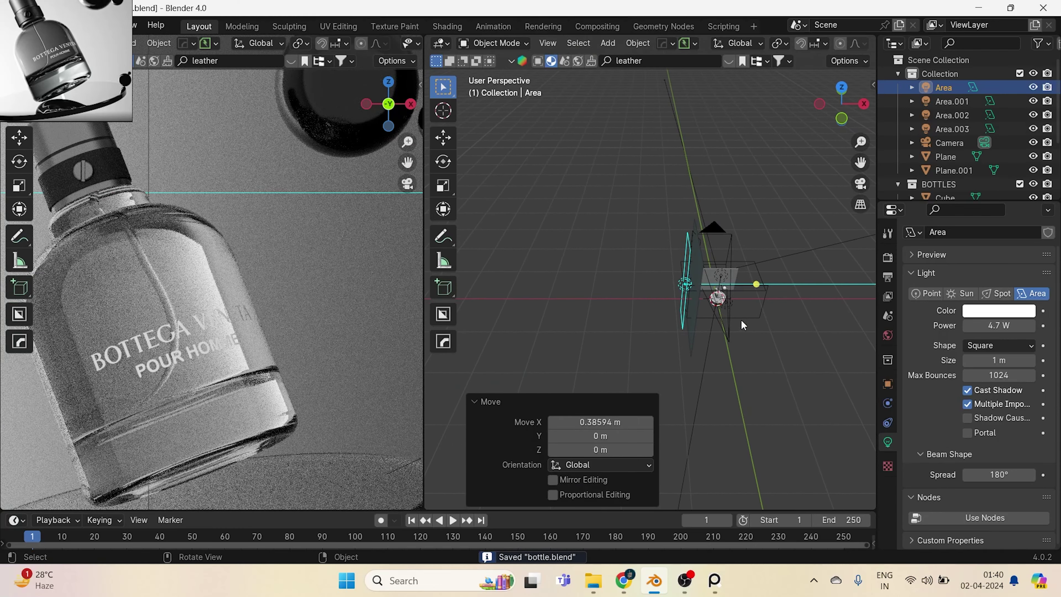
pyautogui.click(742, 321)
pyautogui.press('h')
pyautogui.hotkey('alt', 'h')
pyautogui.scroll(1, 736, 272)
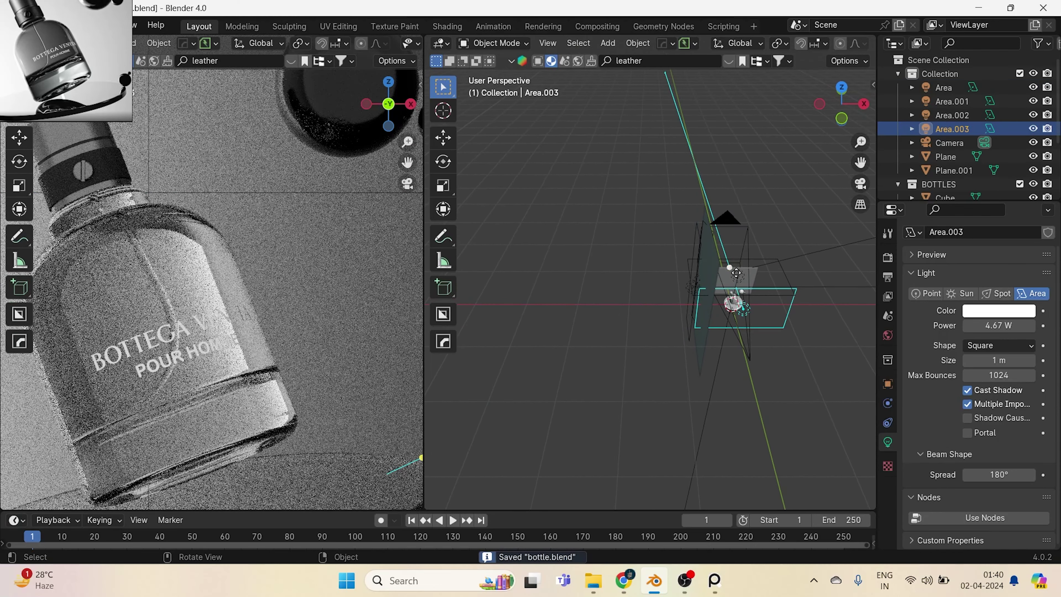
pyautogui.click(787, 268)
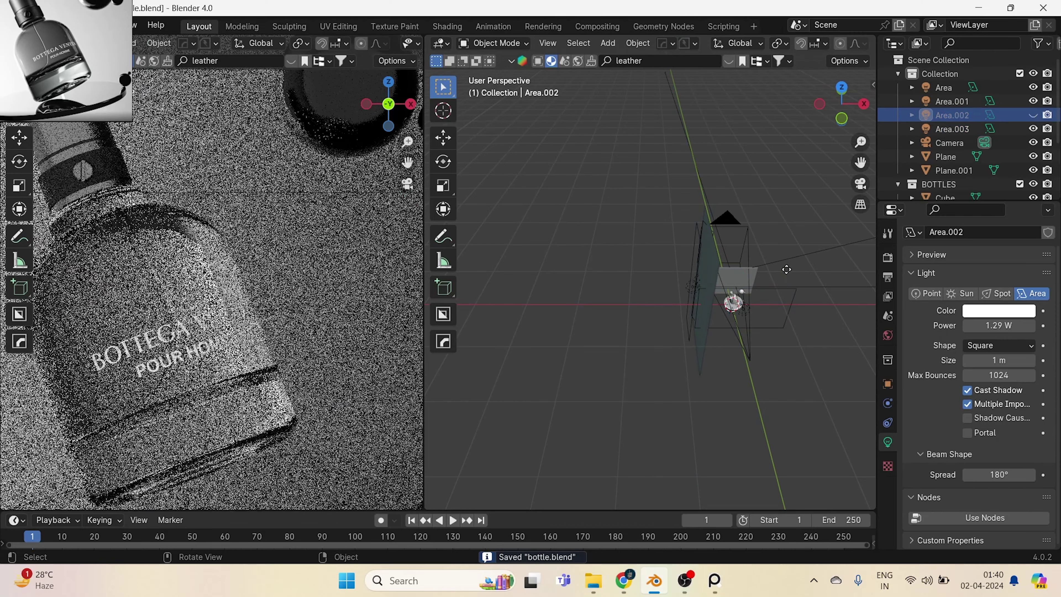
pyautogui.moveTo(789, 268); pyautogui.dragTo(674, 320, button='middle')
pyautogui.scroll(3, 673, 320)
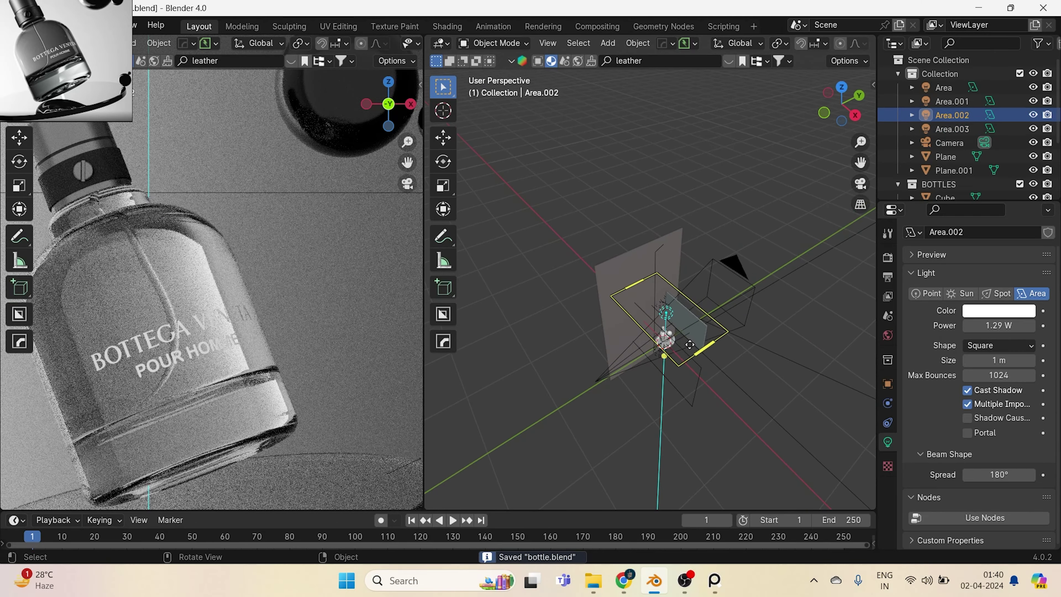
pyautogui.keyDown('shift'); pyautogui.moveTo(704, 359); pyautogui.dragTo(808, 457, button='middle'); pyautogui.keyUp('shift')
pyautogui.scroll(2, 599, 209)
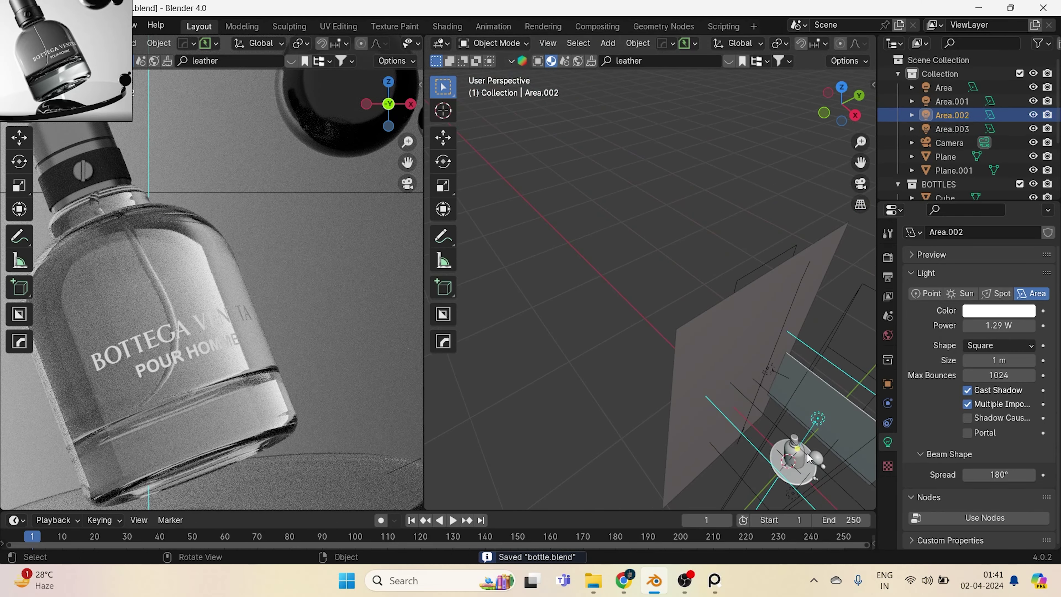
pyautogui.keyDown('shift'); pyautogui.moveTo(749, 337); pyautogui.dragTo(613, 149, button='middle'); pyautogui.keyUp('shift')
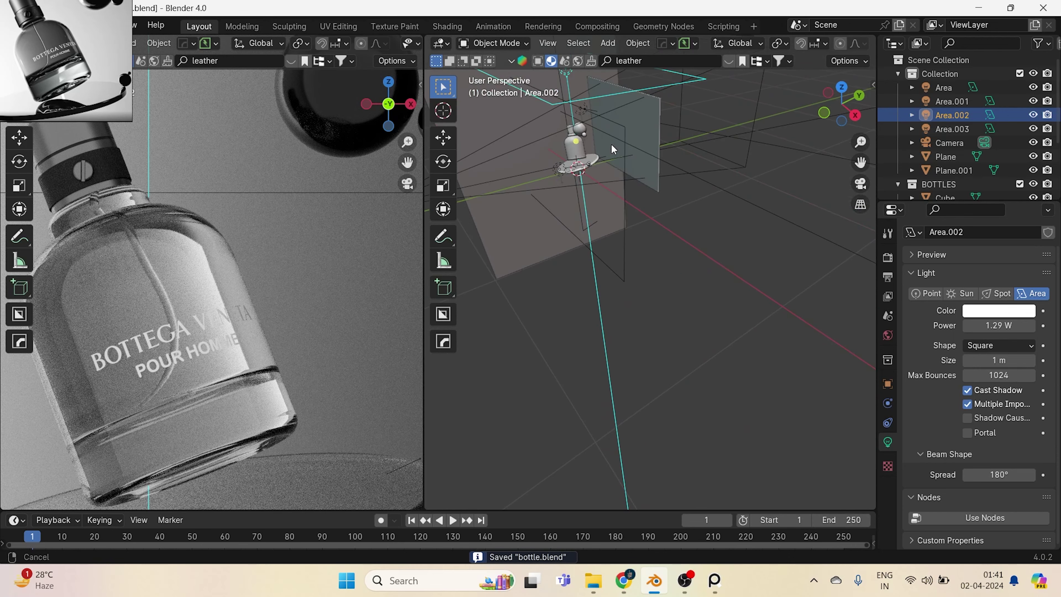
pyautogui.hotkey('ctrl', 's')
# Check the background plane's light linking settings and hide and unhide it to examine its effect on the glass.
pyautogui.click(656, 156)
pyautogui.scroll(-4, 1006, 445)
pyautogui.click(889, 386)
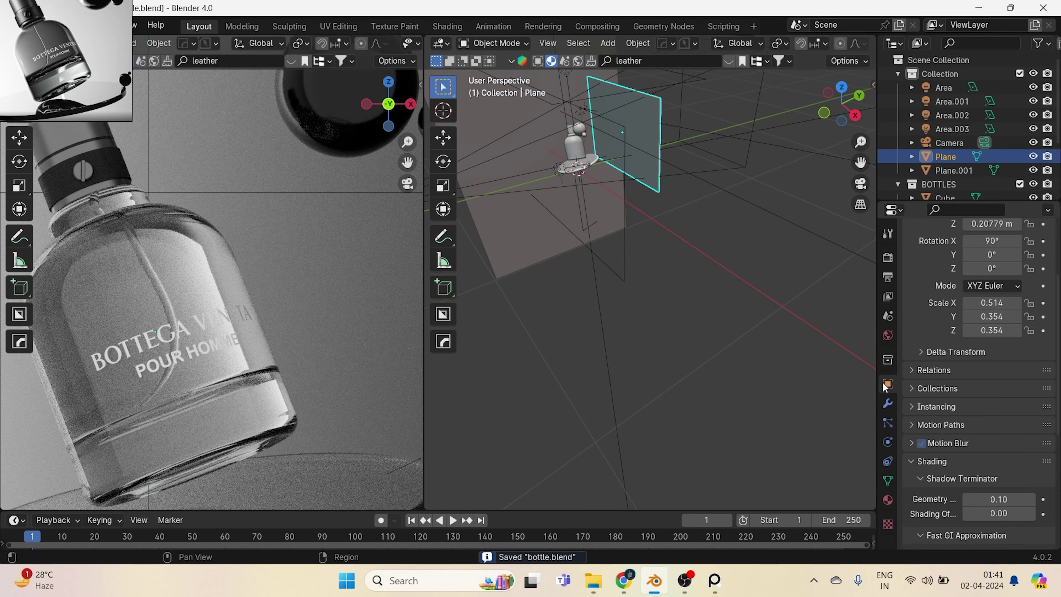
pyautogui.scroll(-10, 940, 457)
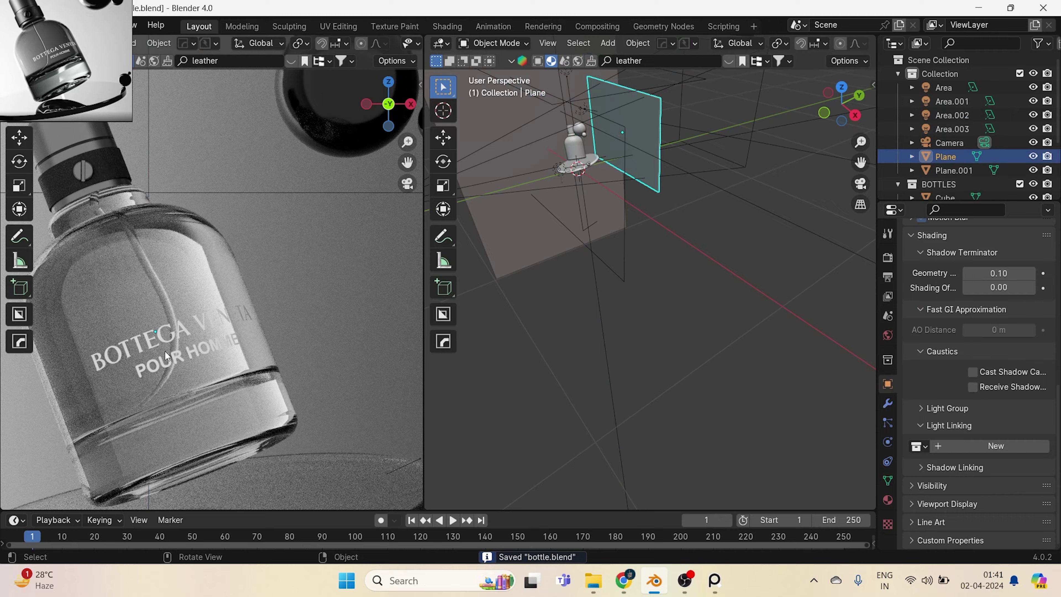
pyautogui.press('h')
pyautogui.hotkey('alt', 'h')
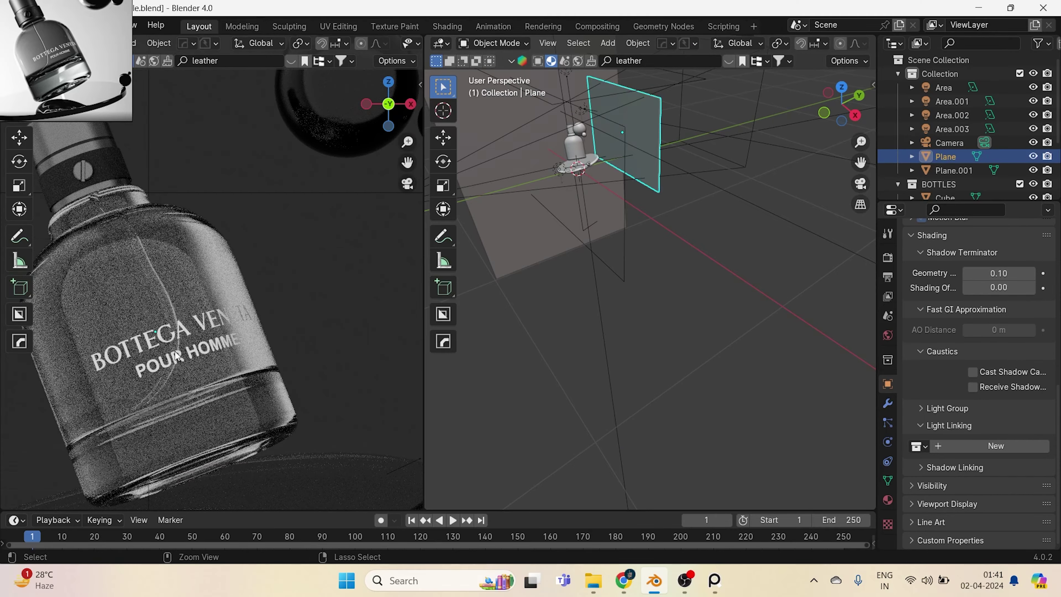
pyautogui.hotkey('ctrl', 's')
pyautogui.click(634, 141)
pyautogui.click(633, 141)
pyautogui.press('g')
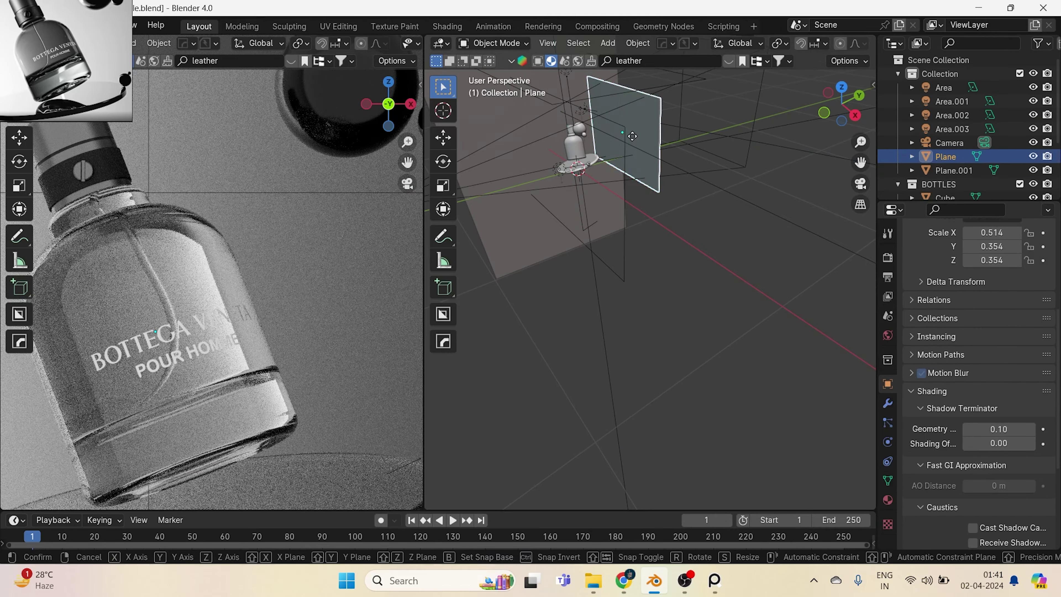
pyautogui.press('y')
pyautogui.click(641, 137)
pyautogui.hotkey('ctrl', 's')
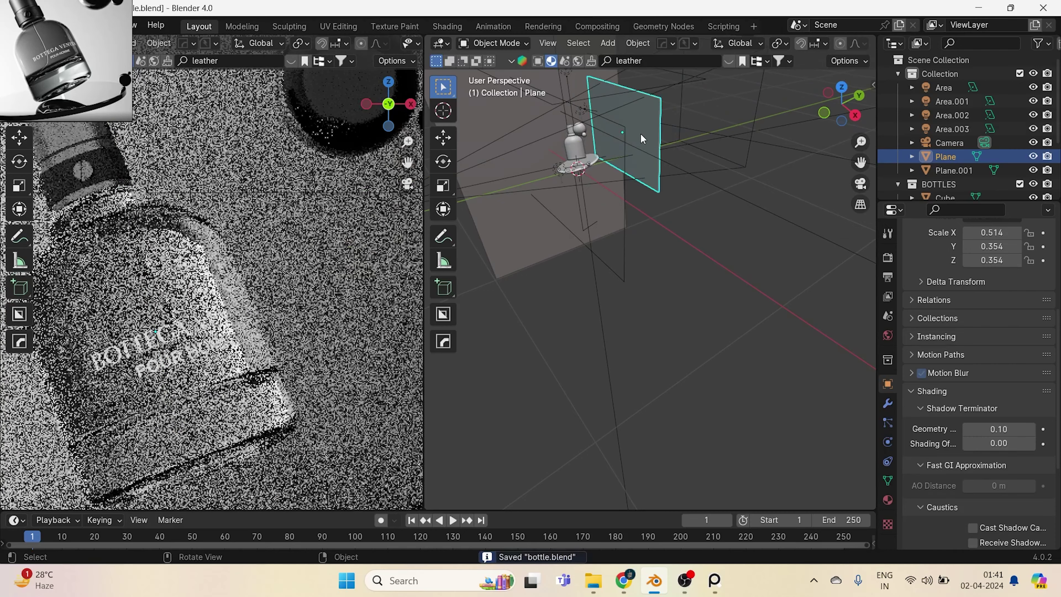
pyautogui.hotkey('shift', 'Tab')
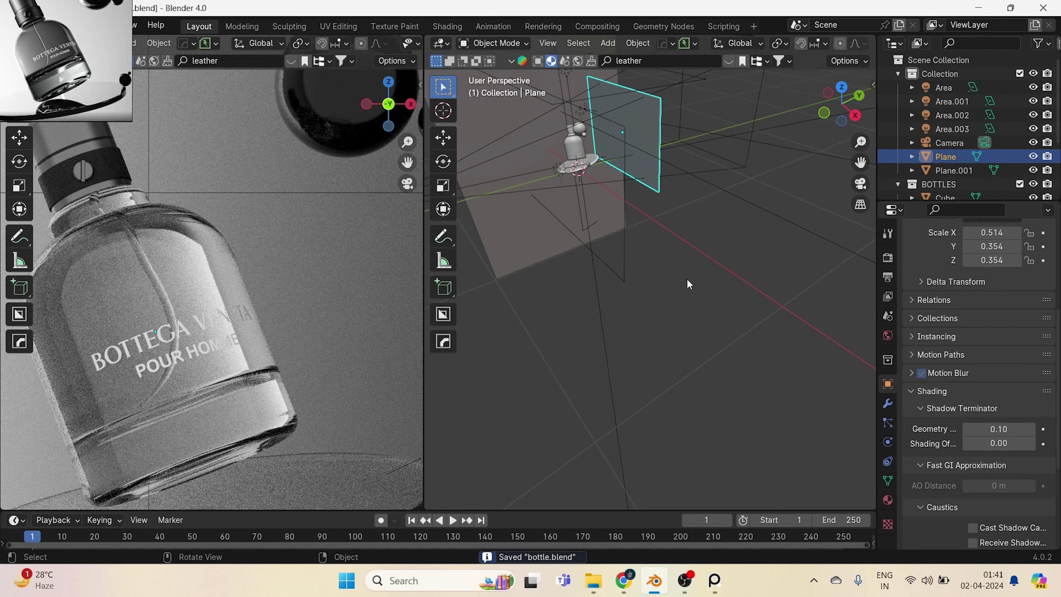
# Test the background plane's influence on the glass by switching its Shadow and Transmission ray visibility off and back on.
pyautogui.press('h')
pyautogui.hotkey('ctrl', 'z')
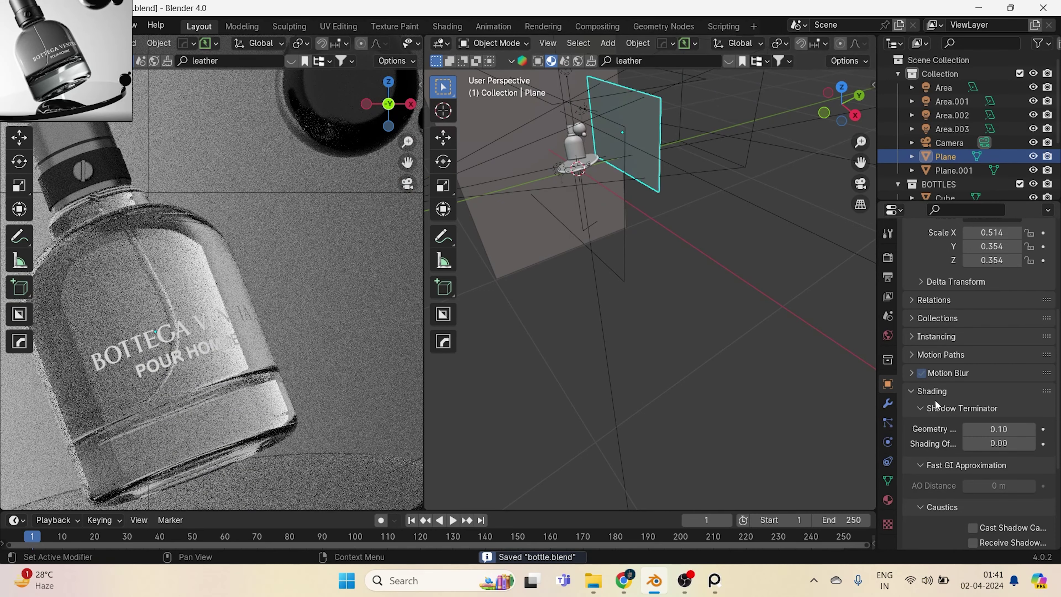
pyautogui.scroll(-8, 947, 515)
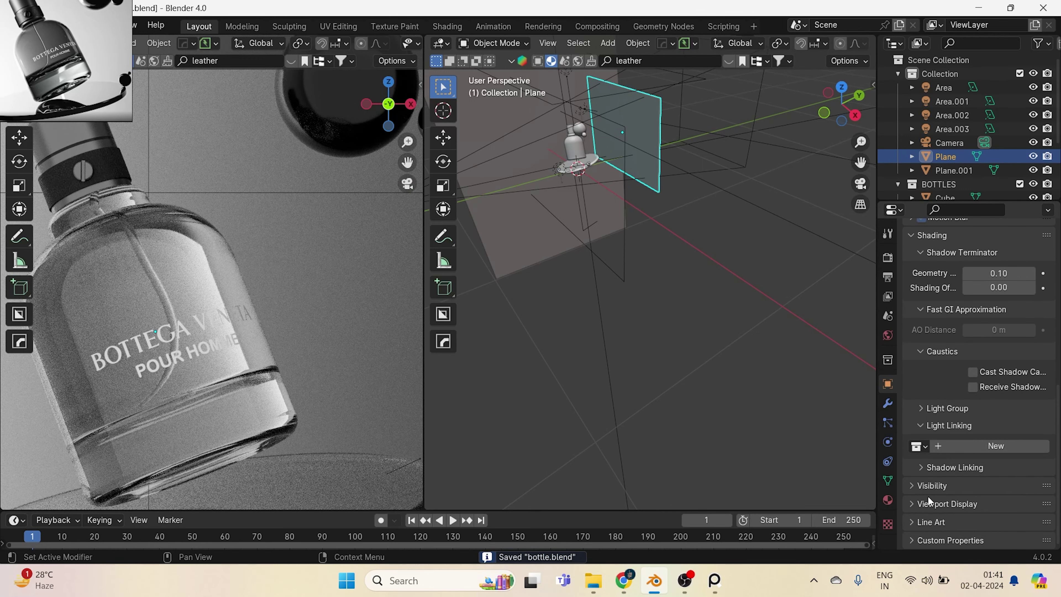
pyautogui.scroll(-10, 931, 485)
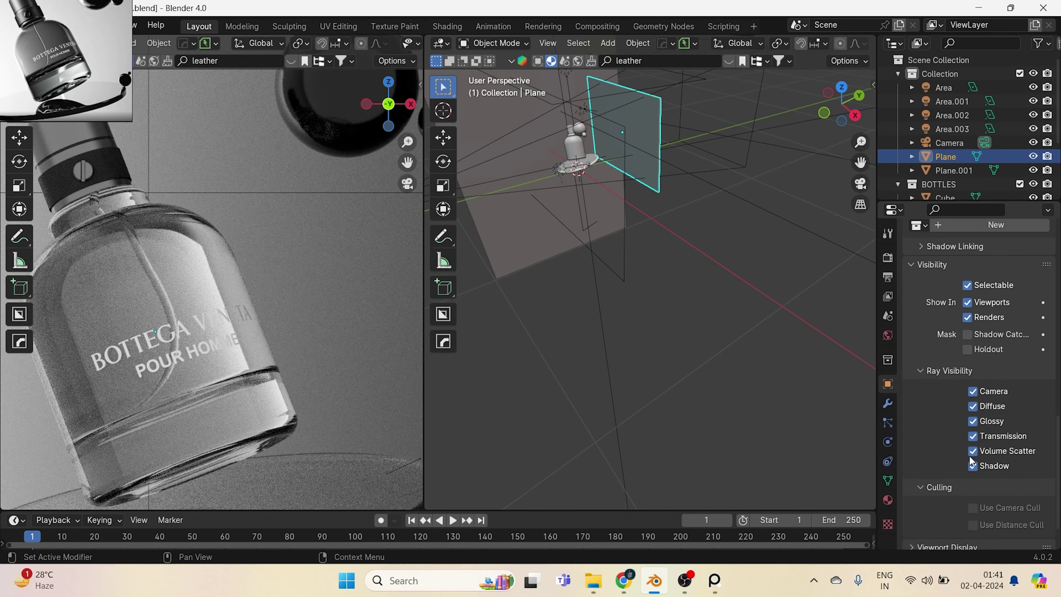
pyautogui.click(972, 467)
pyautogui.click(973, 467)
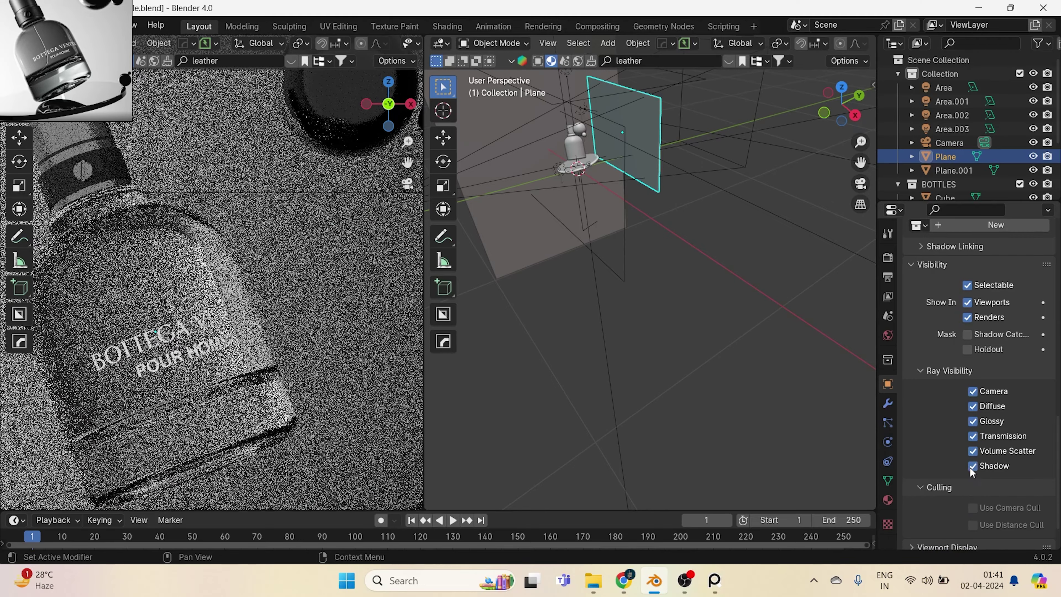
pyautogui.click(973, 437)
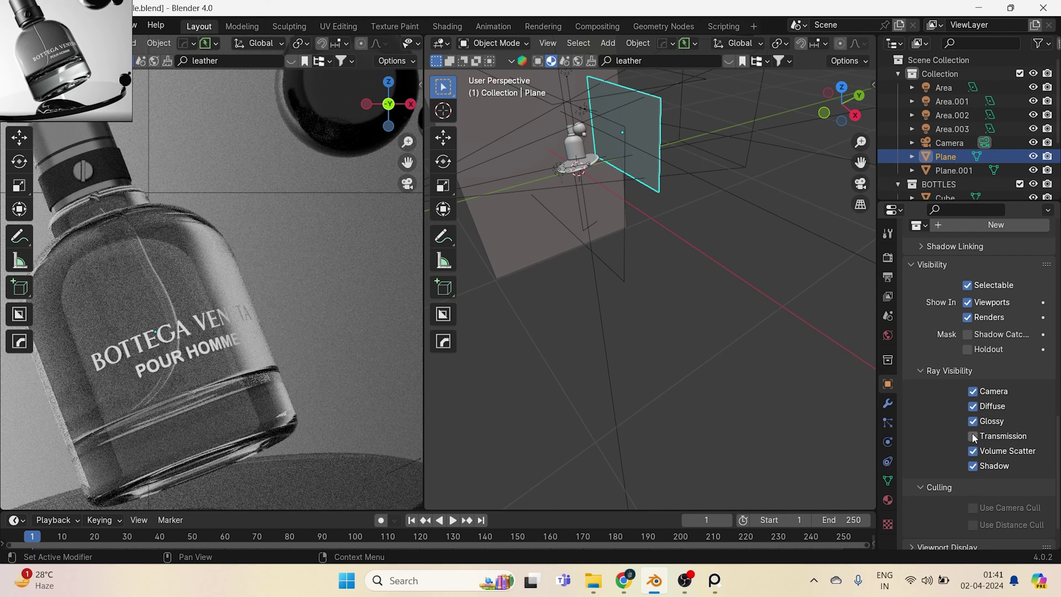
pyautogui.click(974, 436)
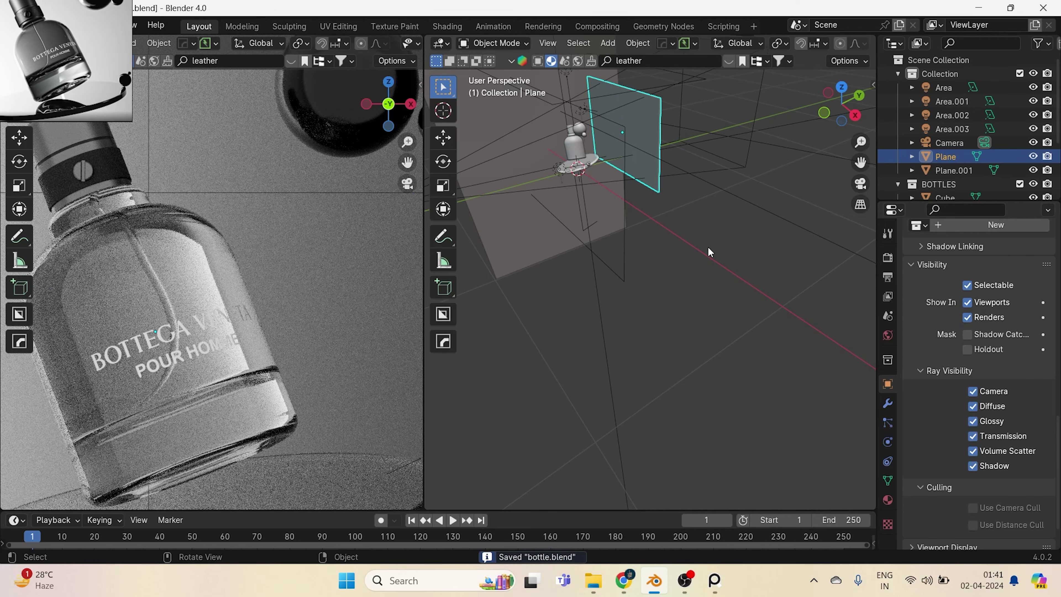
# Move the area light nearest the background plane about 0.124 m along negative Y and save the file.
pyautogui.moveTo(645, 144); pyautogui.dragTo(634, 169, button='middle')
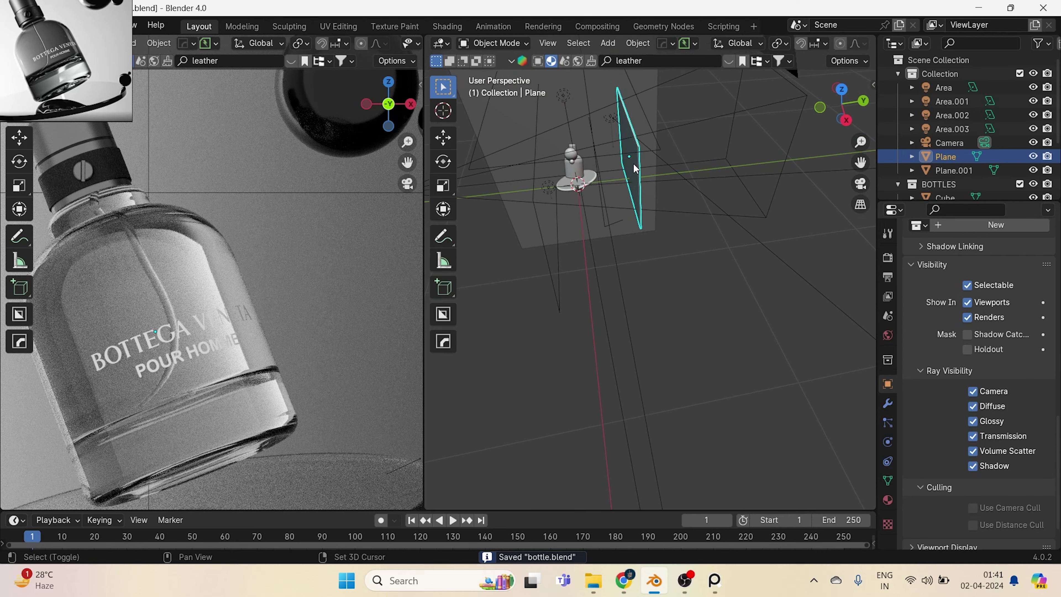
pyautogui.click(610, 121)
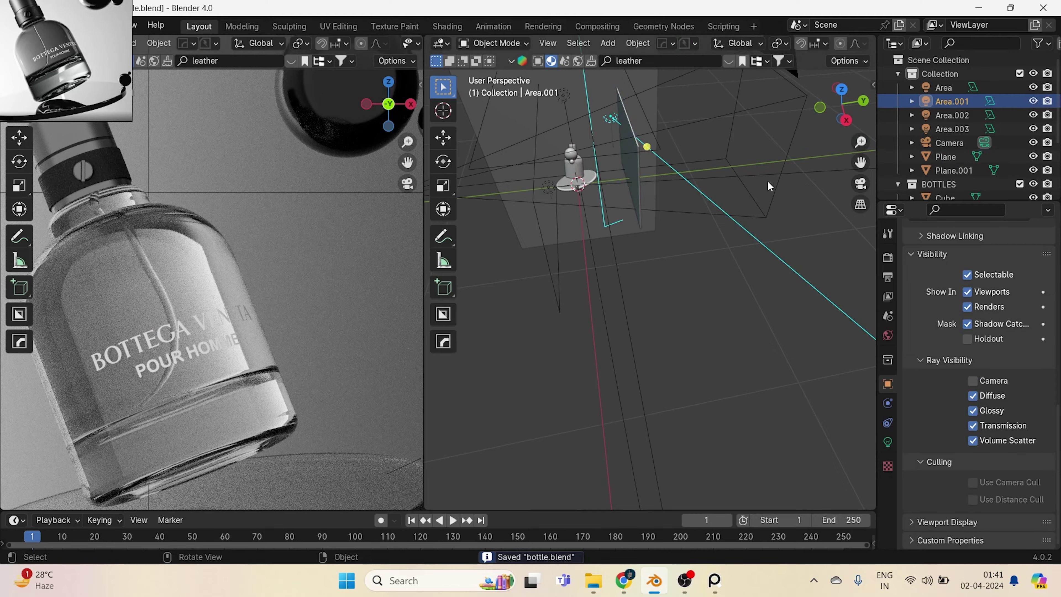
pyautogui.press('g')
pyautogui.press('y')
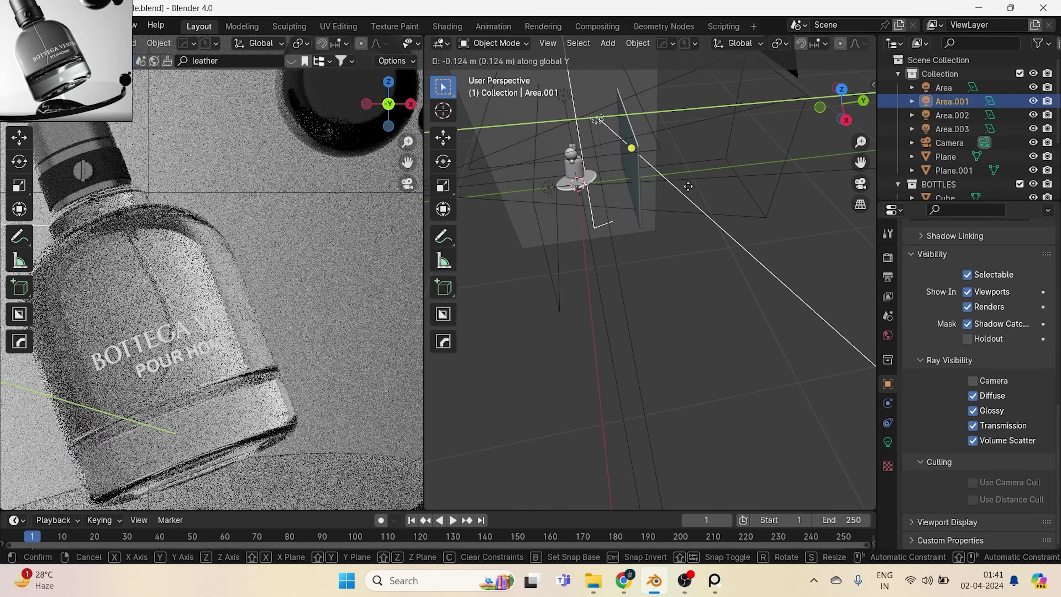
pyautogui.click(688, 187)
pyautogui.hotkey('ctrl', 's')
# Lower the power of the area light near the background plane to 52.27 W.
pyautogui.click(888, 442)
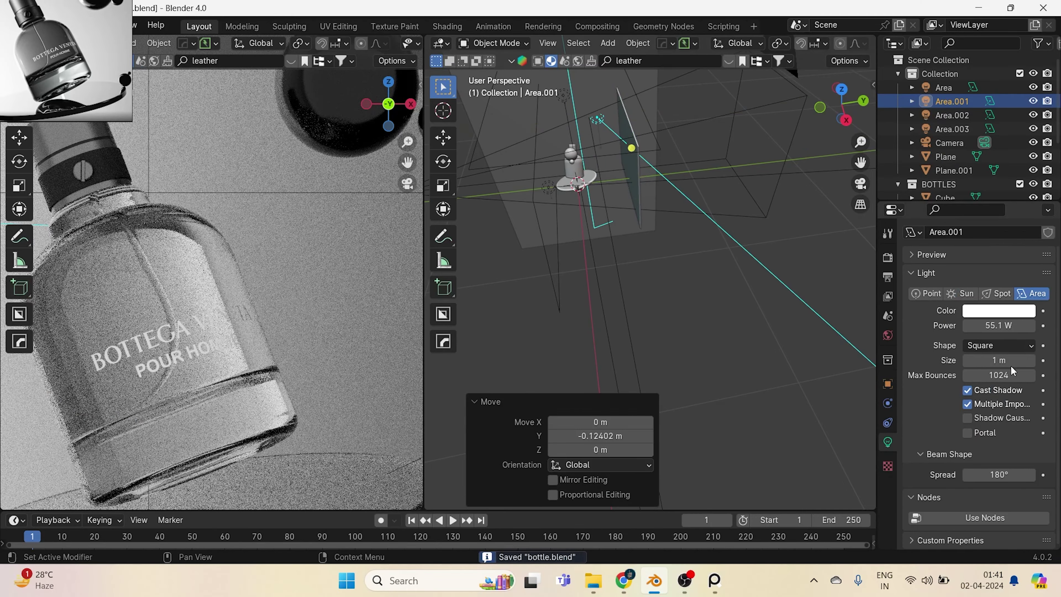
pyautogui.moveTo(998, 326); pyautogui.dragTo(991, 325)
pyautogui.scroll(-3, 103, 329)
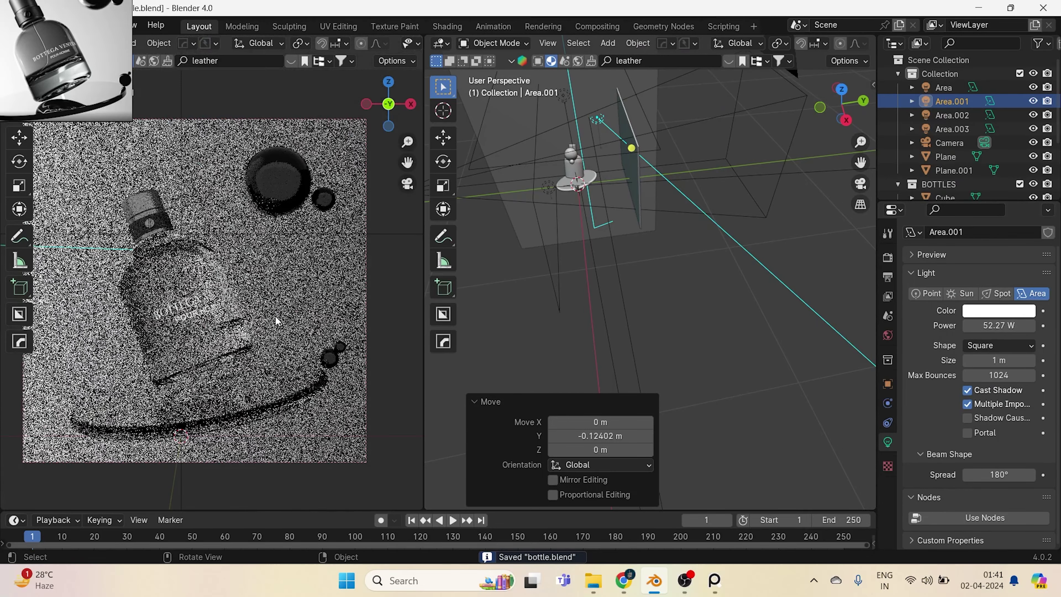
# Stretch the area light near the background plane along global Y by a factor of about 1.486 and save the file.
pyautogui.moveTo(620, 295); pyautogui.dragTo(630, 290, button='middle')
pyautogui.press('s')
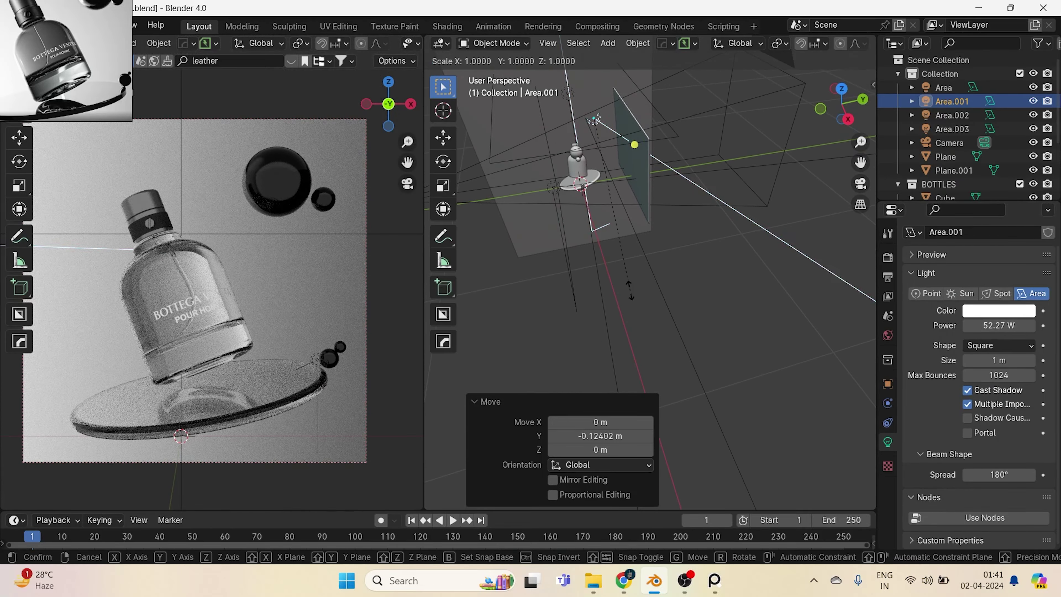
pyautogui.press('y')
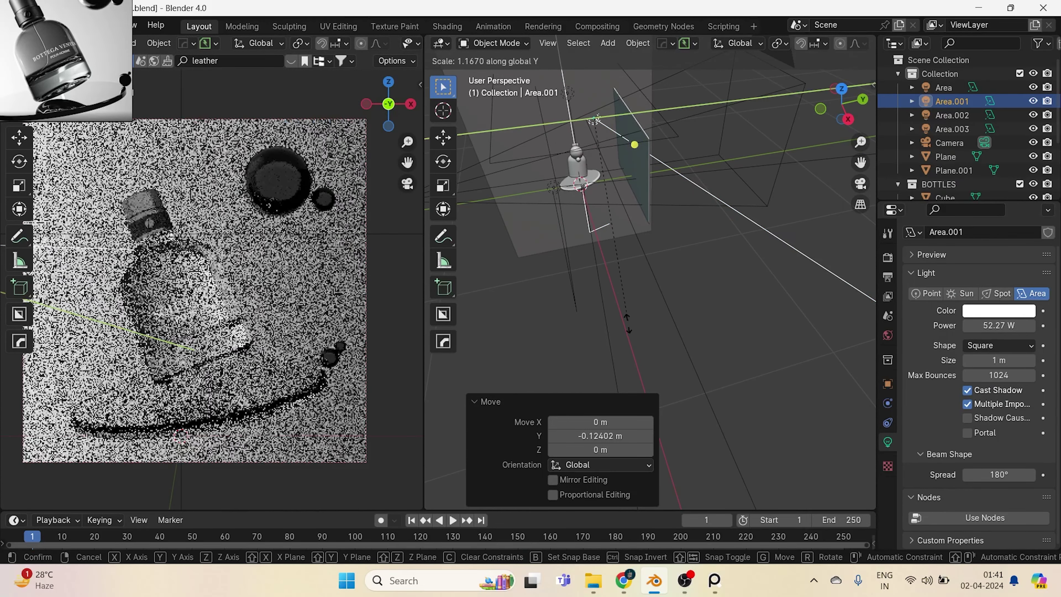
pyautogui.click(631, 378)
pyautogui.hotkey('ctrl', 's')
pyautogui.scroll(5, 237, 365)
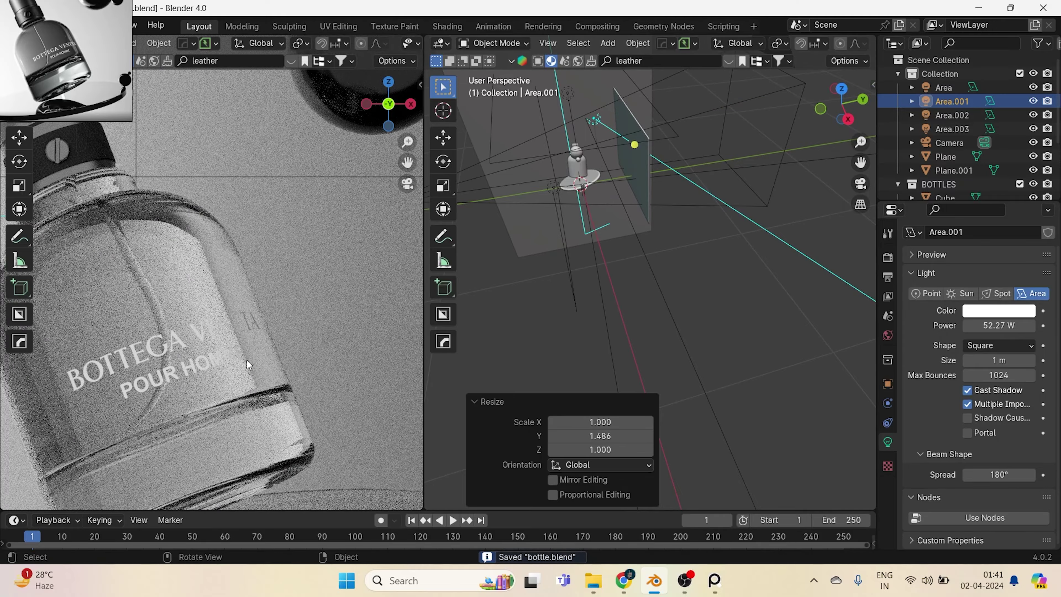
pyautogui.scroll(-5, 247, 359)
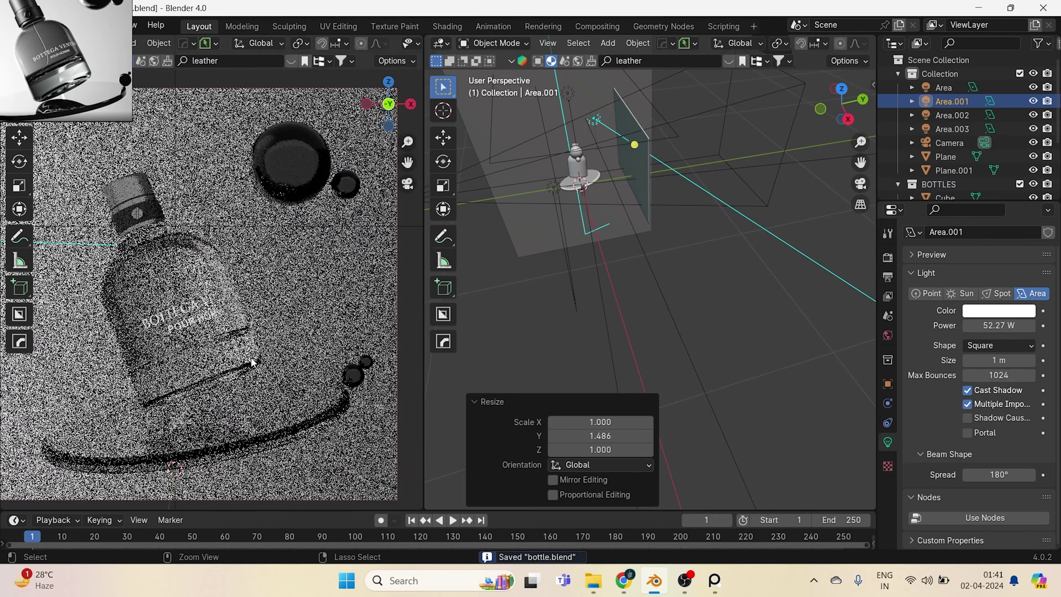
# Add an area light in front view, move it about 0.73 m along X and rotate it 90° about Y to face the bottle.
pyautogui.scroll(-4, 730, 310)
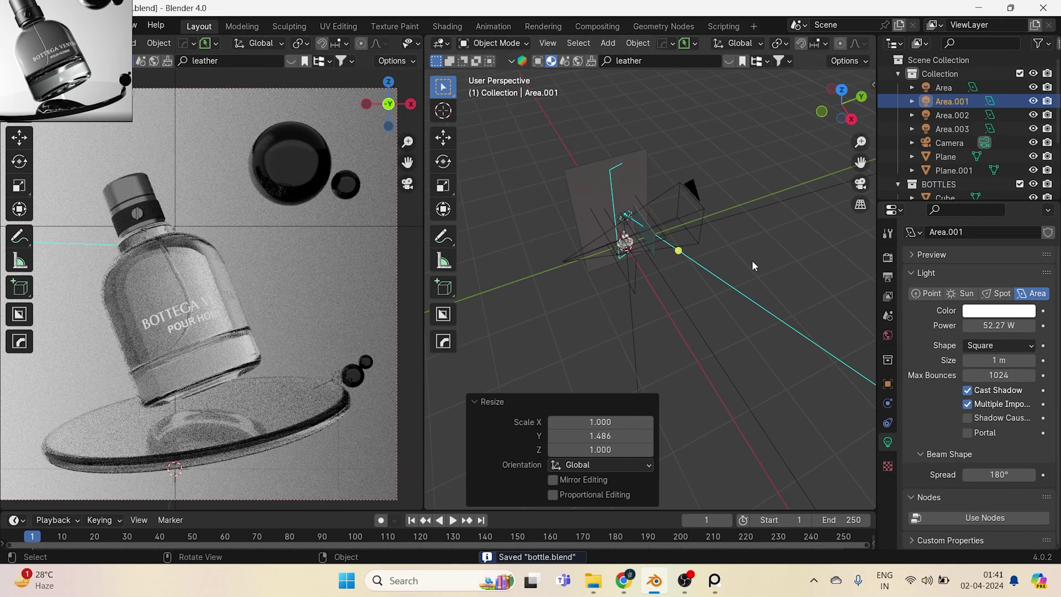
pyautogui.press('KP_1')
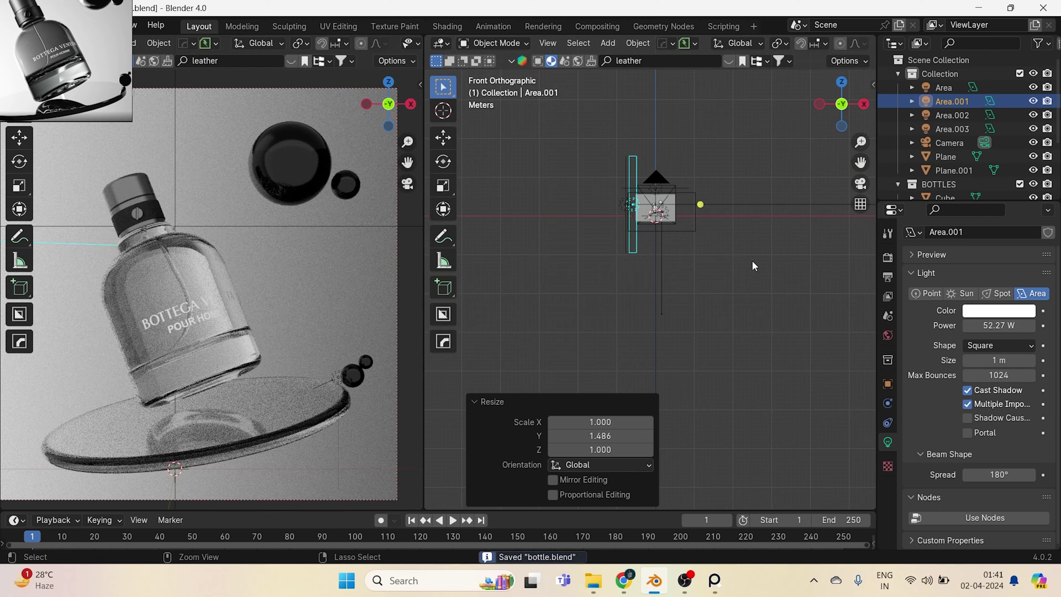
pyautogui.scroll(5, 684, 221)
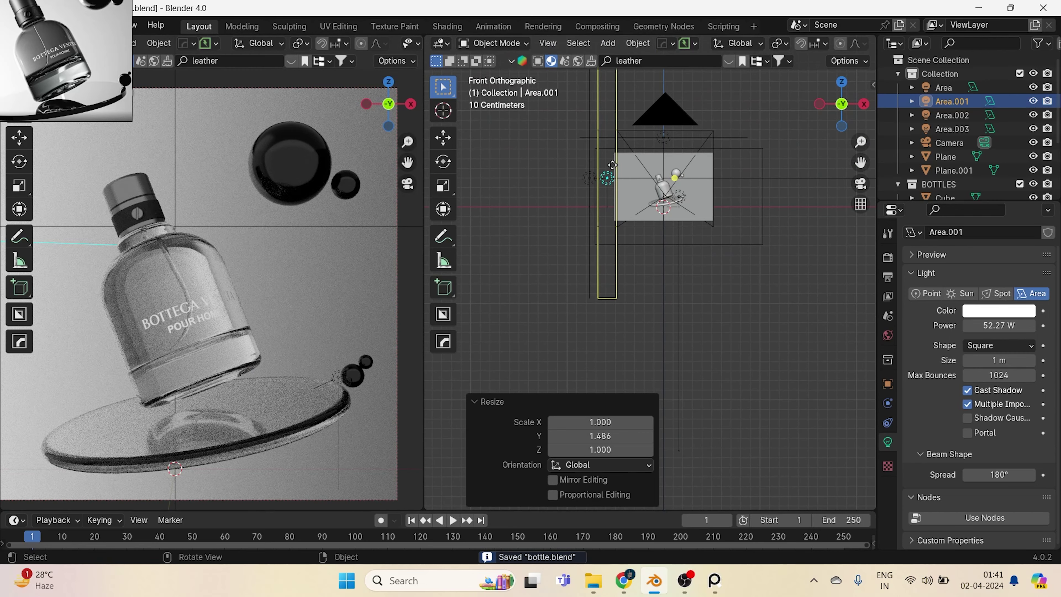
pyautogui.hotkey('shift', 'a')
pyautogui.moveTo(549, 230)
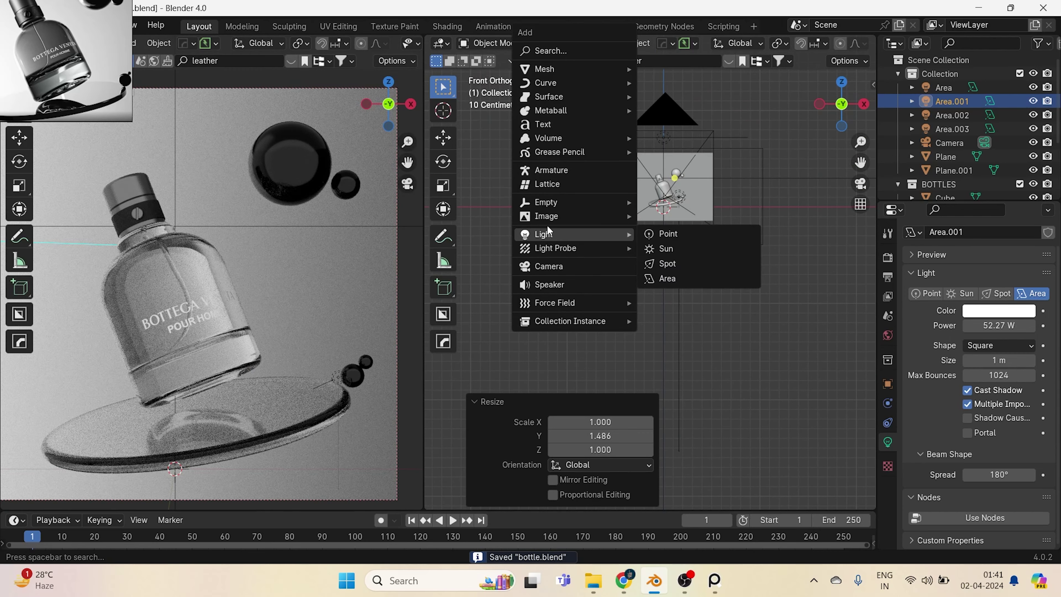
pyautogui.click(702, 276)
pyautogui.press('g')
pyautogui.press('x')
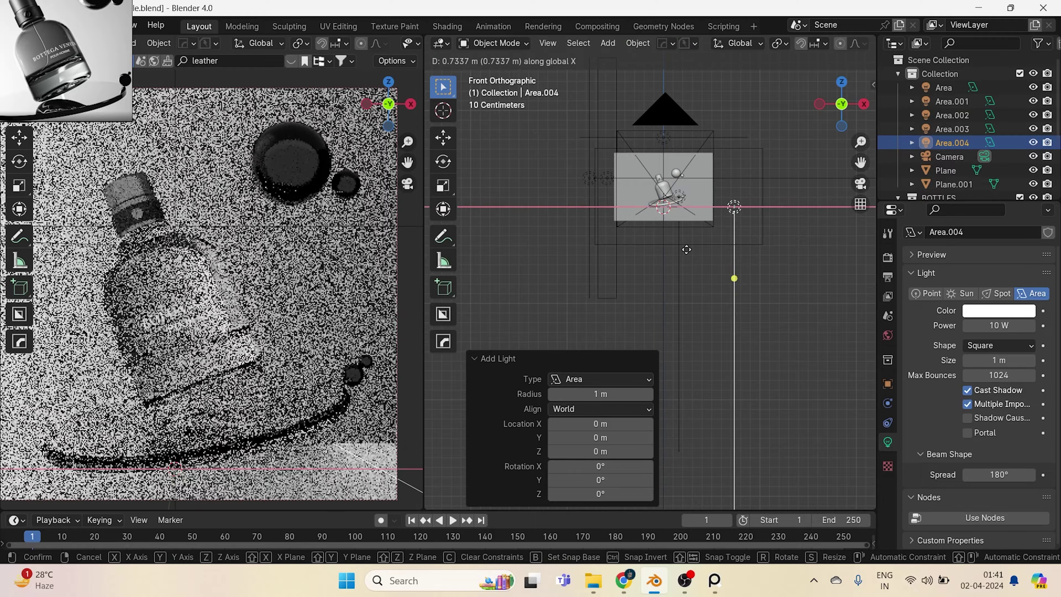
pyautogui.click(686, 250)
pyautogui.write('ry90')
pyautogui.press('Return')
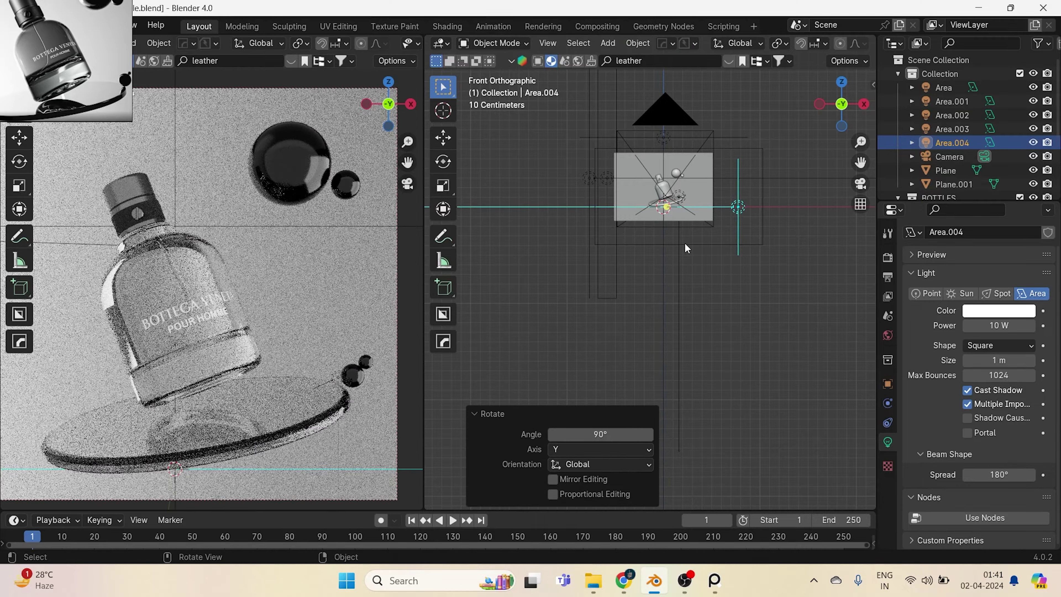
# Move the new area light about -0.109 m in X and 0.092 m in Z, save, and set its power to 1 W.
pyautogui.press('g')
pyautogui.click(676, 241)
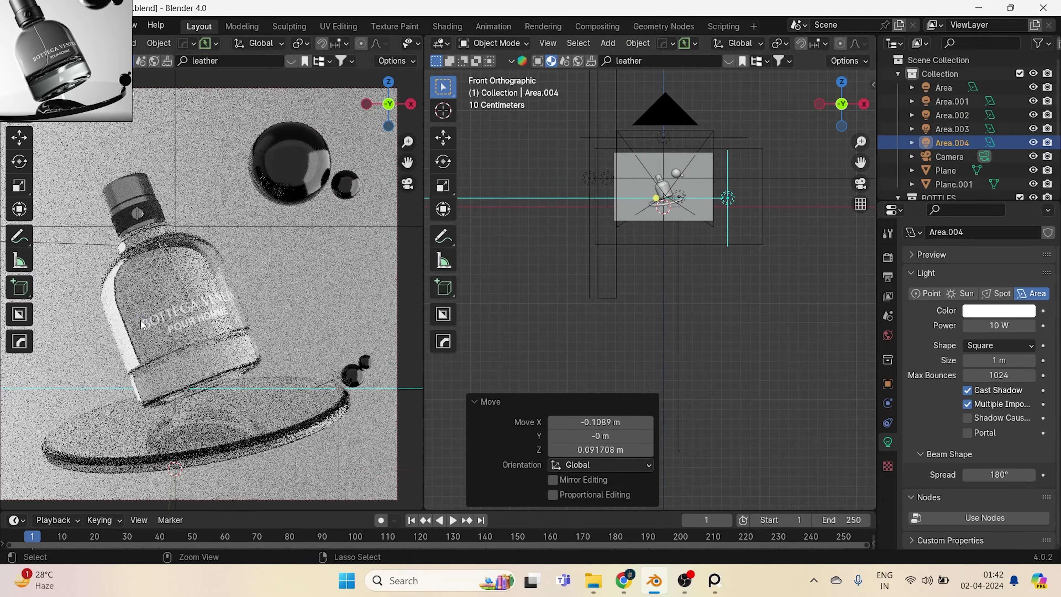
pyautogui.hotkey('ctrl', 's')
pyautogui.moveTo(651, 230); pyautogui.dragTo(622, 285, button='middle')
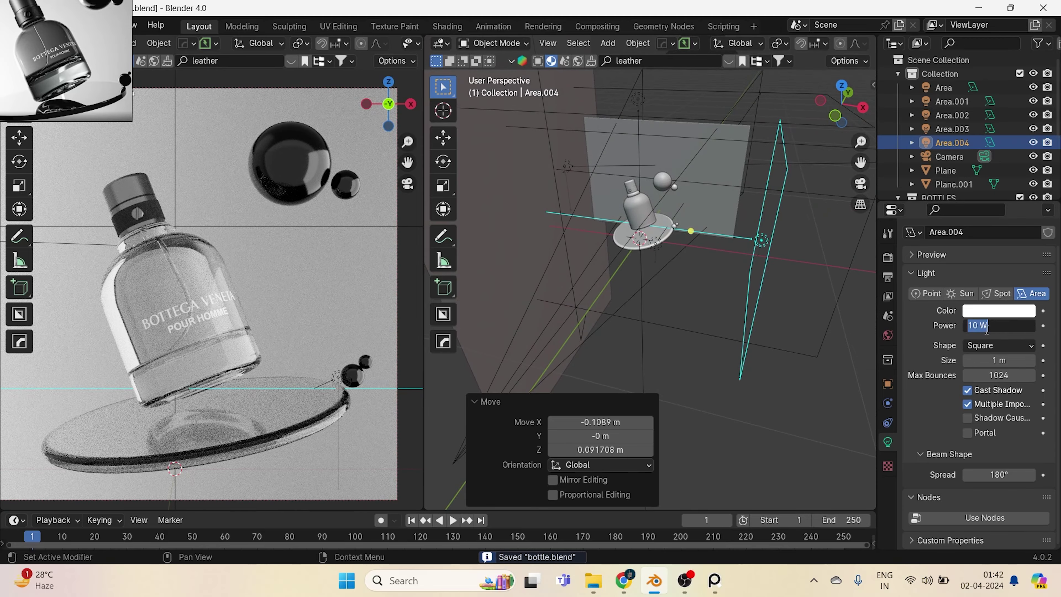
pyautogui.write('1')
pyautogui.press('Return')
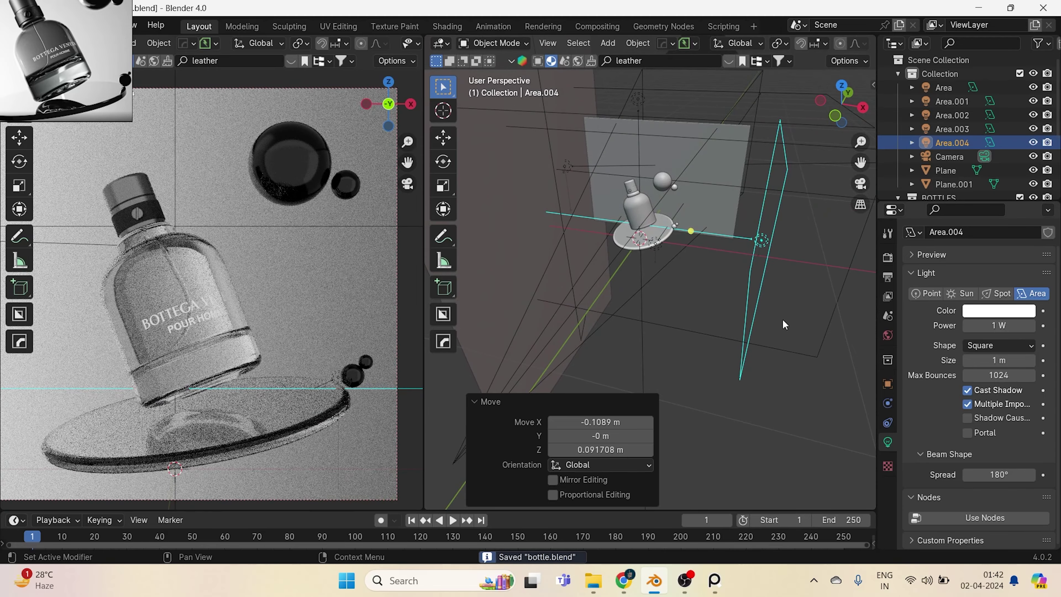
# Darken the background plane's base color to a value of 0.132 and save the file.
pyautogui.scroll(2, 217, 322)
pyautogui.click(375, 272)
pyautogui.scroll(-4, 352, 279)
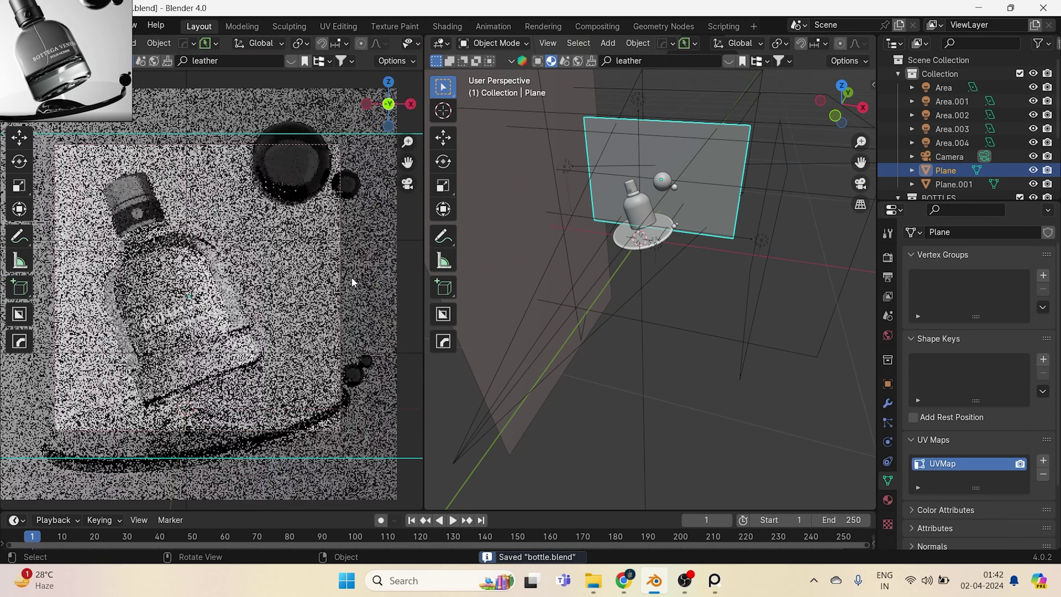
pyautogui.click(888, 501)
pyautogui.click(1005, 378)
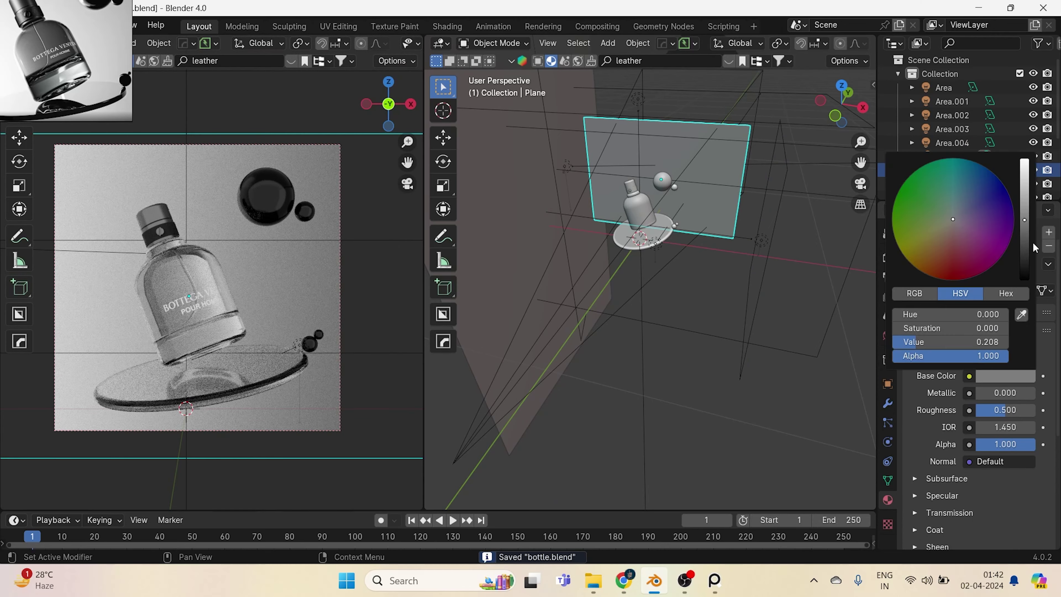
pyautogui.click(1024, 241)
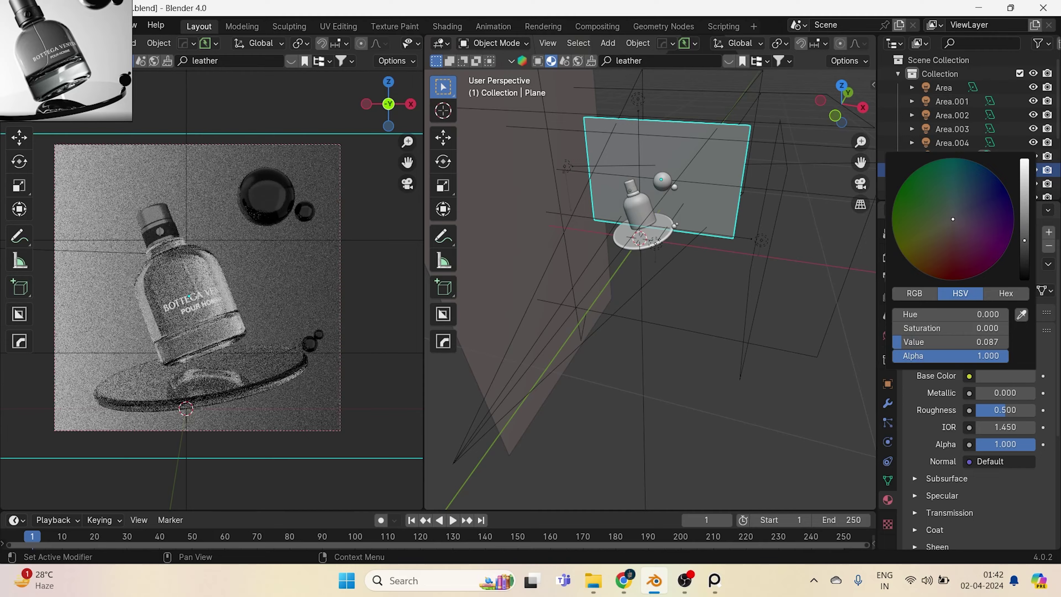
pyautogui.moveTo(1024, 241); pyautogui.dragTo(1025, 232)
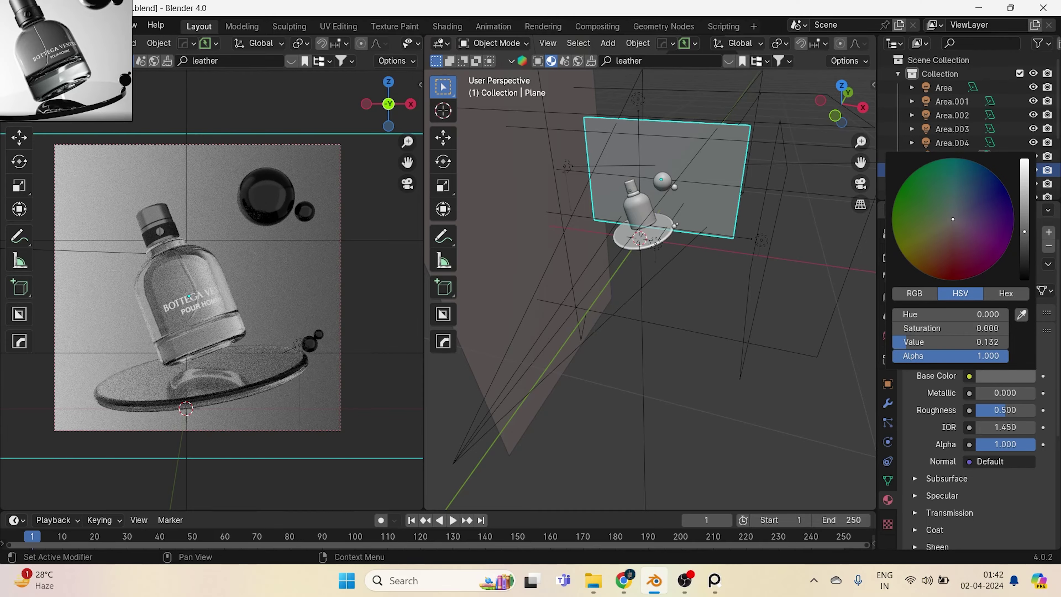
pyautogui.hotkey('ctrl', 's')
# Select the bottle's inner liquid object using wireframe display, return to the rendered preview and save the file.
pyautogui.scroll(2, 96, 372)
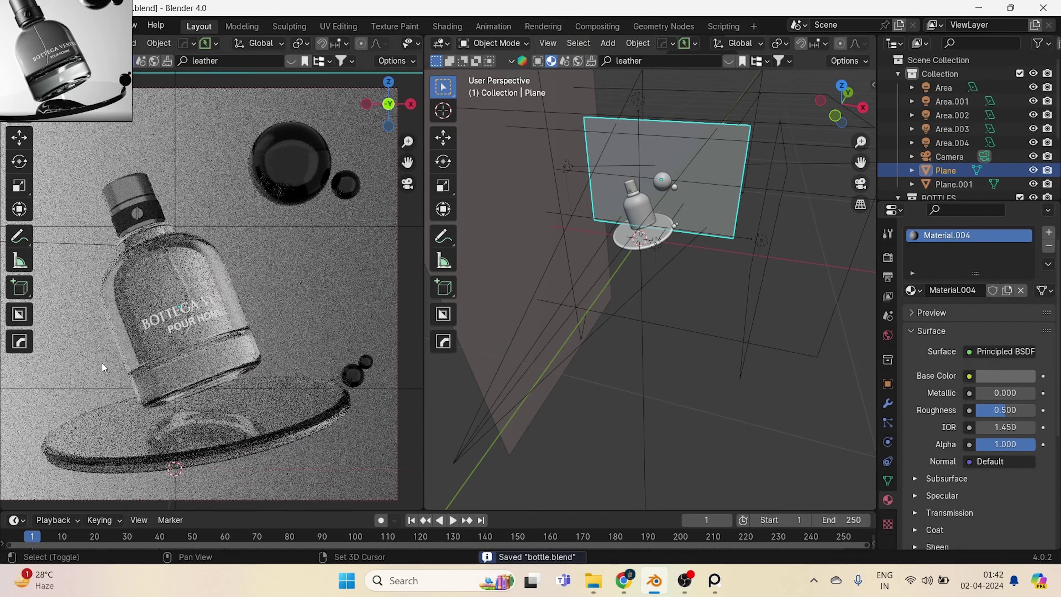
pyautogui.keyDown('shift'); pyautogui.moveTo(102, 364); pyautogui.dragTo(154, 326, button='middle'); pyautogui.keyUp('shift')
pyautogui.scroll(1, 294, 249)
pyautogui.press('z')
pyautogui.click(219, 182)
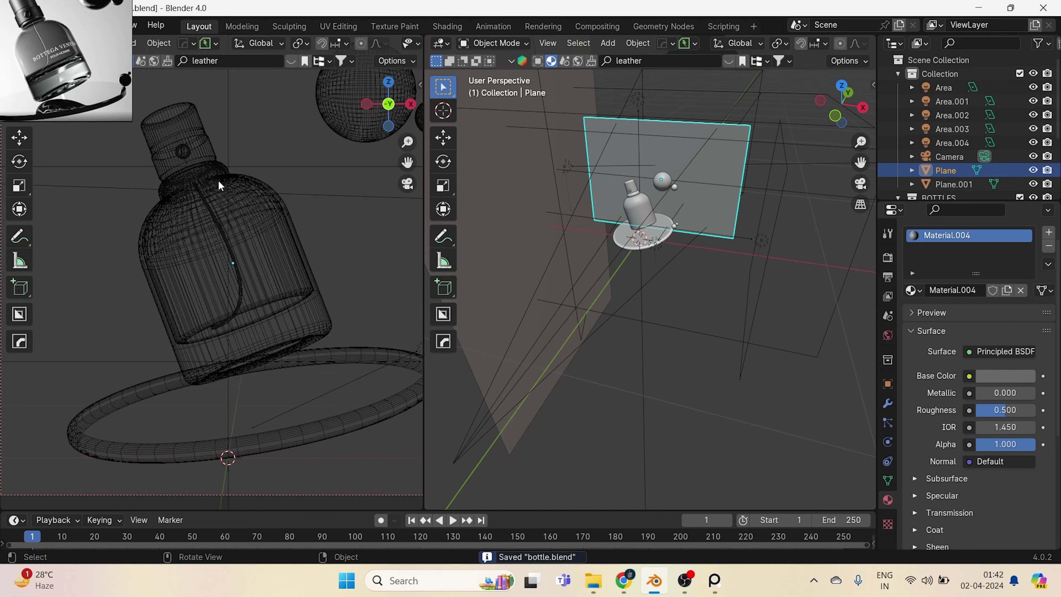
pyautogui.click(221, 188)
pyautogui.press('z')
pyautogui.click(299, 299)
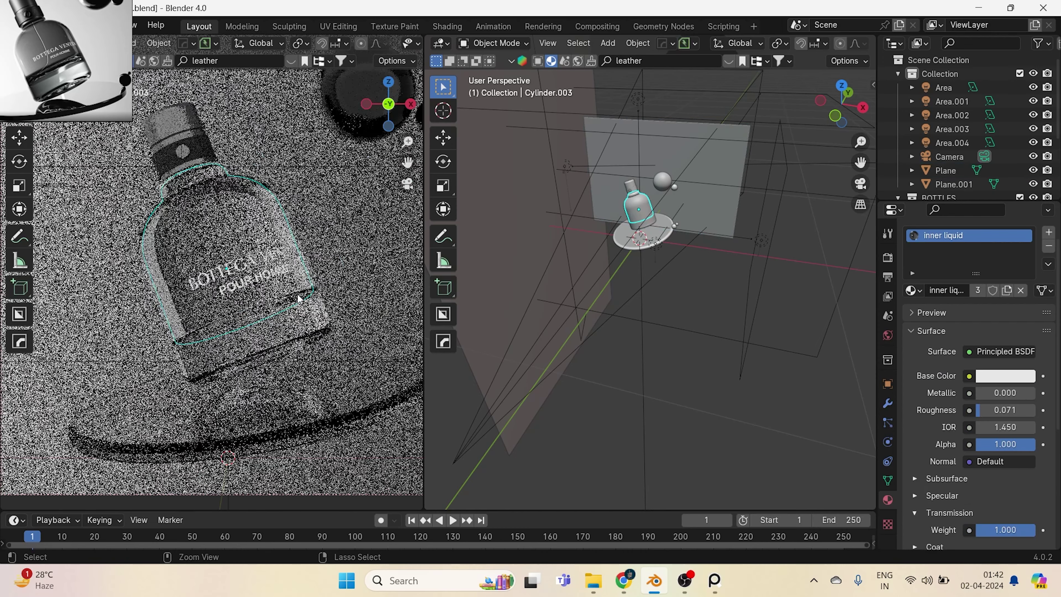
pyautogui.hotkey('ctrl', 's')
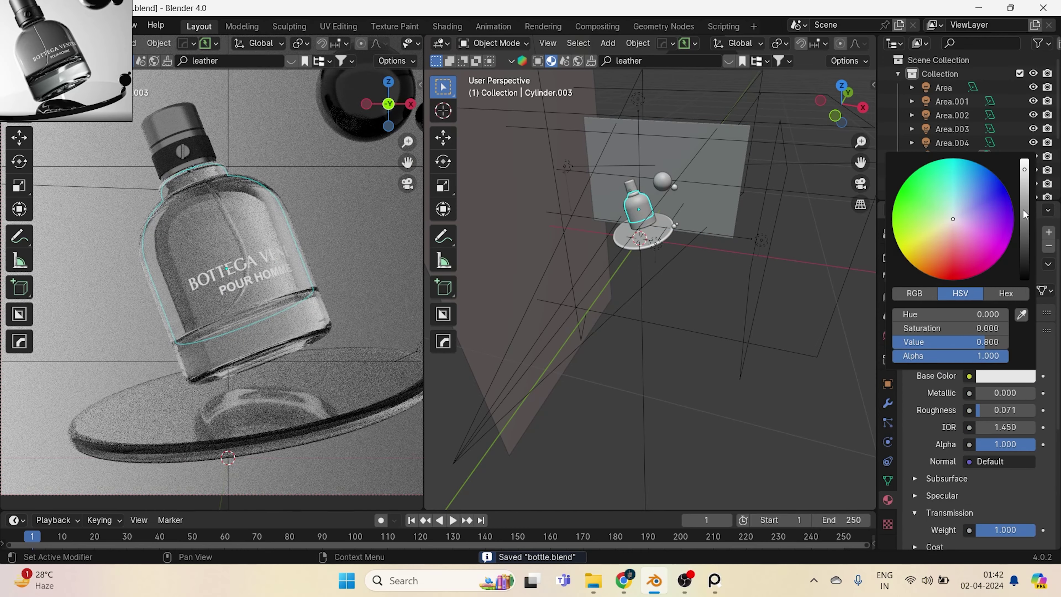
# Darken the inner liquid's base color to a value of 0.437 and save the file.
pyautogui.moveTo(1026, 214)
pyautogui.mouseDown()
pyautogui.moveTo(1026, 225)
pyautogui.moveTo(1025, 187)
pyautogui.moveTo(1024, 195)
pyautogui.mouseUp()
pyautogui.hotkey('ctrl', 'z')
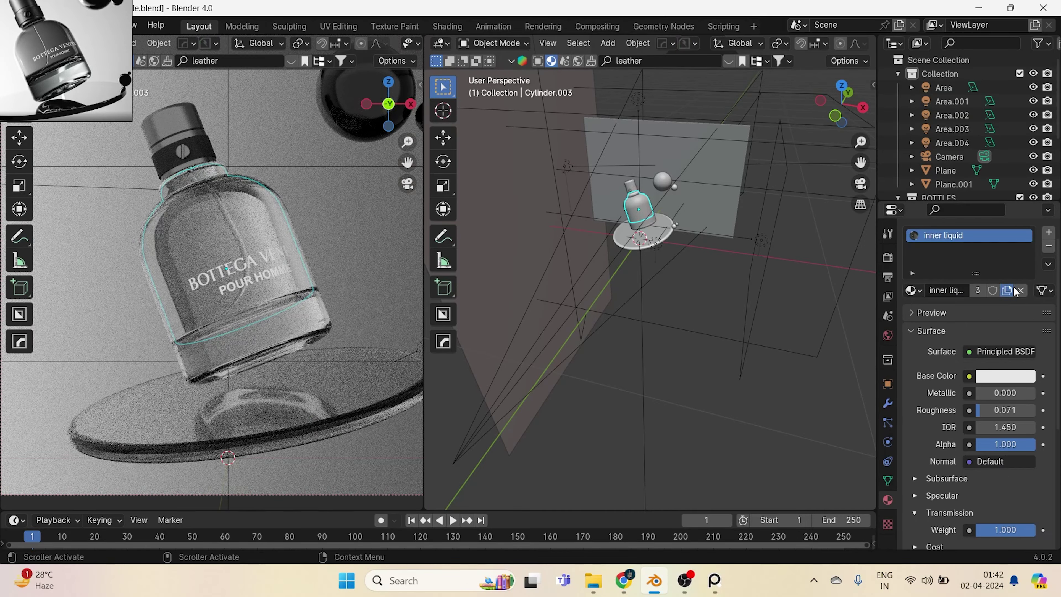
pyautogui.click(1005, 376)
pyautogui.moveTo(1026, 238); pyautogui.dragTo(1025, 195)
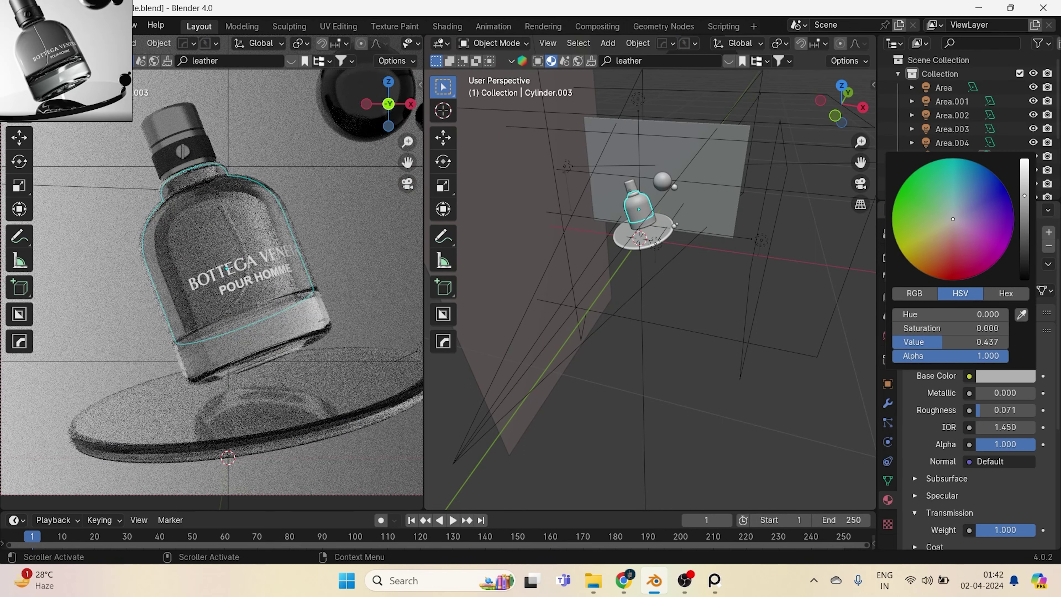
pyautogui.hotkey('ctrl', 's')
# Raise the power of the area light near the background plane to 80.77 W and save the file.
pyautogui.click(310, 342)
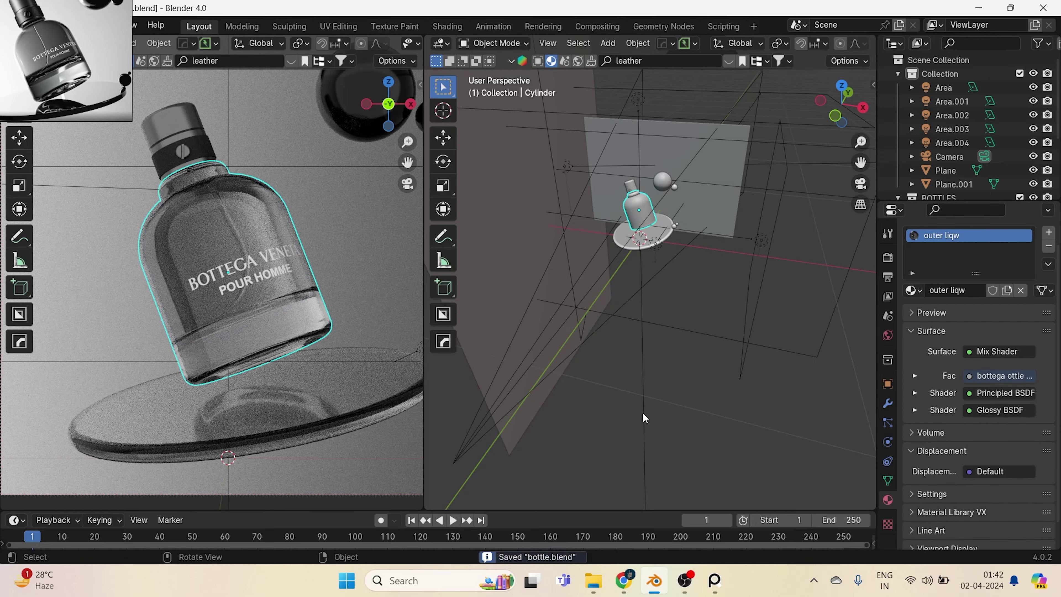
pyautogui.click(643, 413)
pyautogui.press('KP_0')
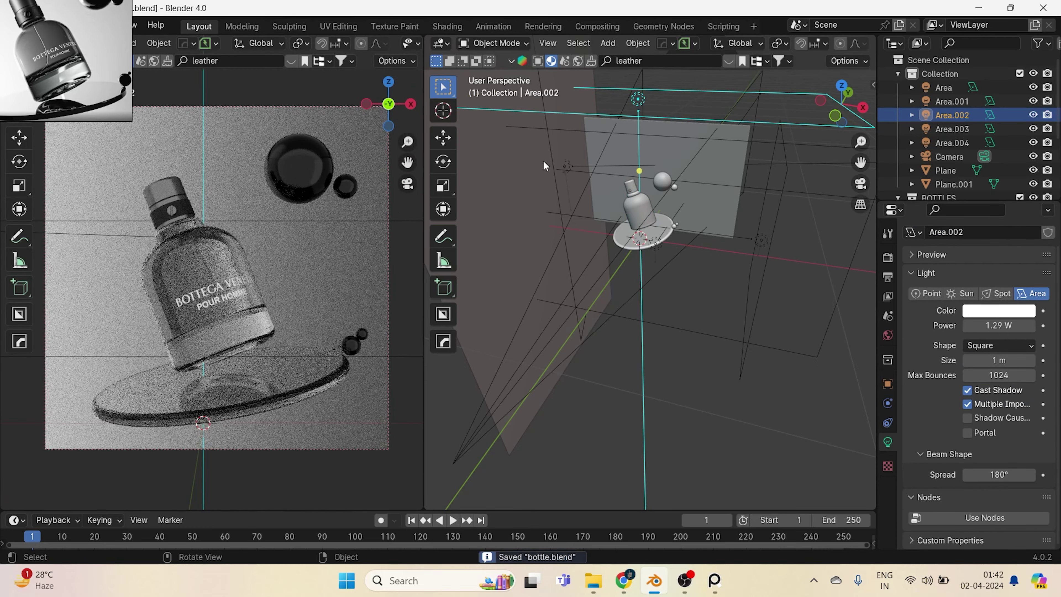
pyautogui.click(564, 174)
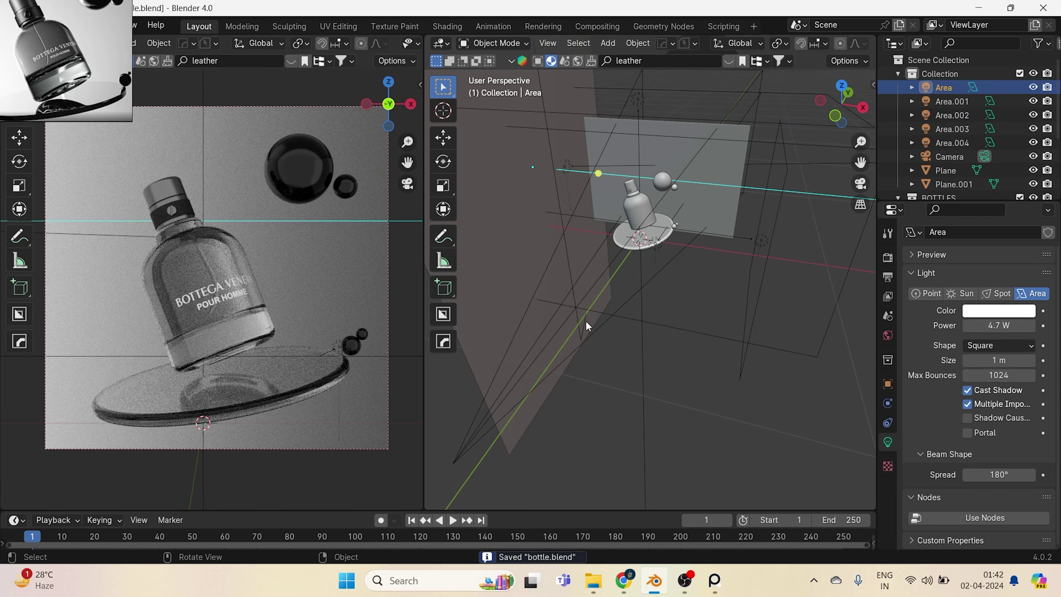
pyautogui.click(582, 330)
pyautogui.click(582, 332)
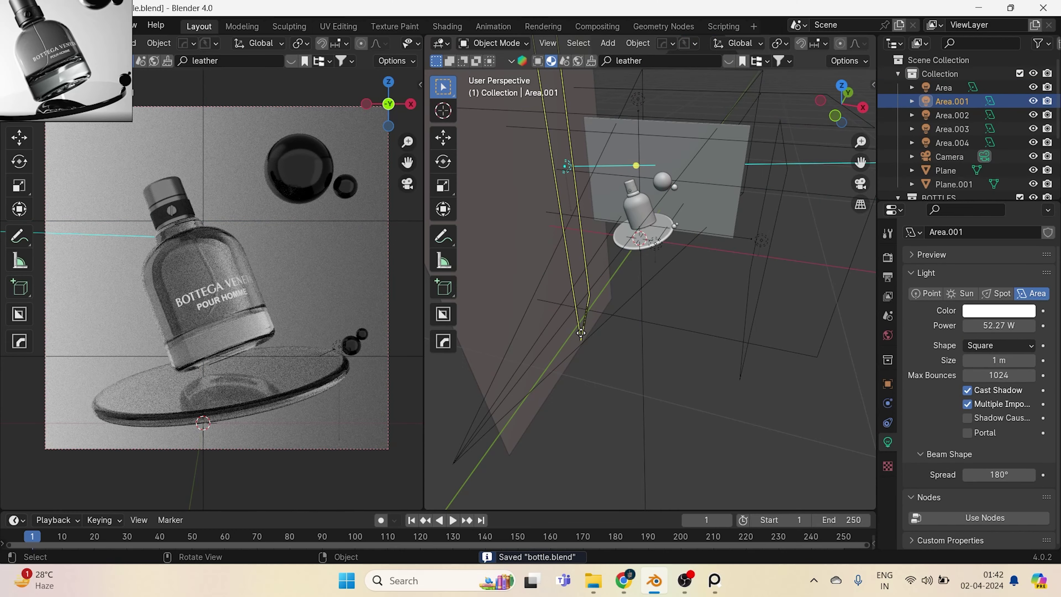
pyautogui.moveTo(999, 326); pyautogui.dragTo(1043, 326)
pyautogui.hotkey('ctrl', 's')
# Switch the camera preview to solid shading, open the output resolution settings and render the image.
pyautogui.press('z')
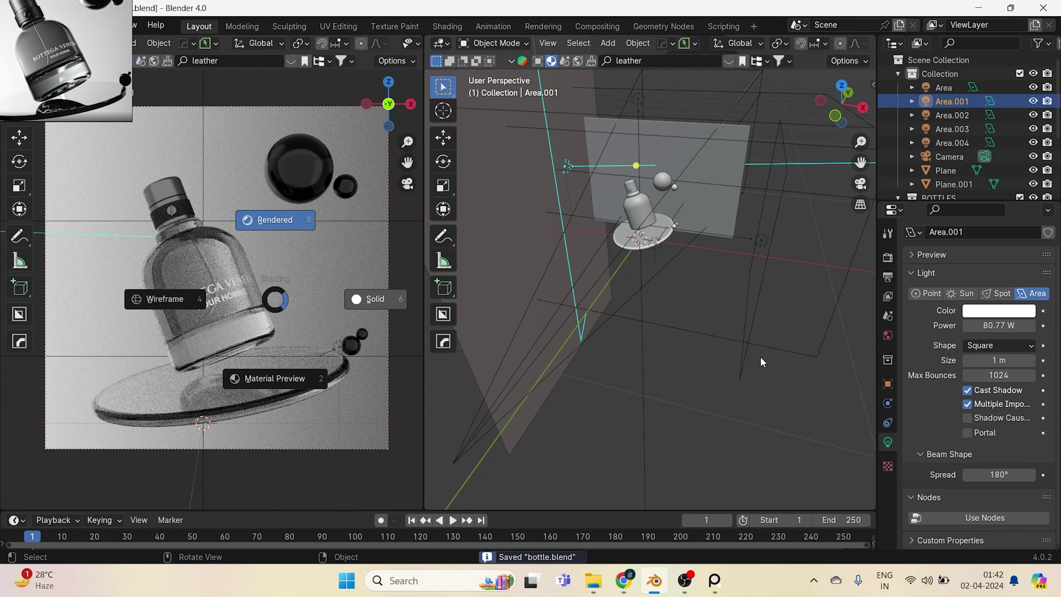
pyautogui.click(546, 343)
pyautogui.click(561, 418)
pyautogui.press('F12')
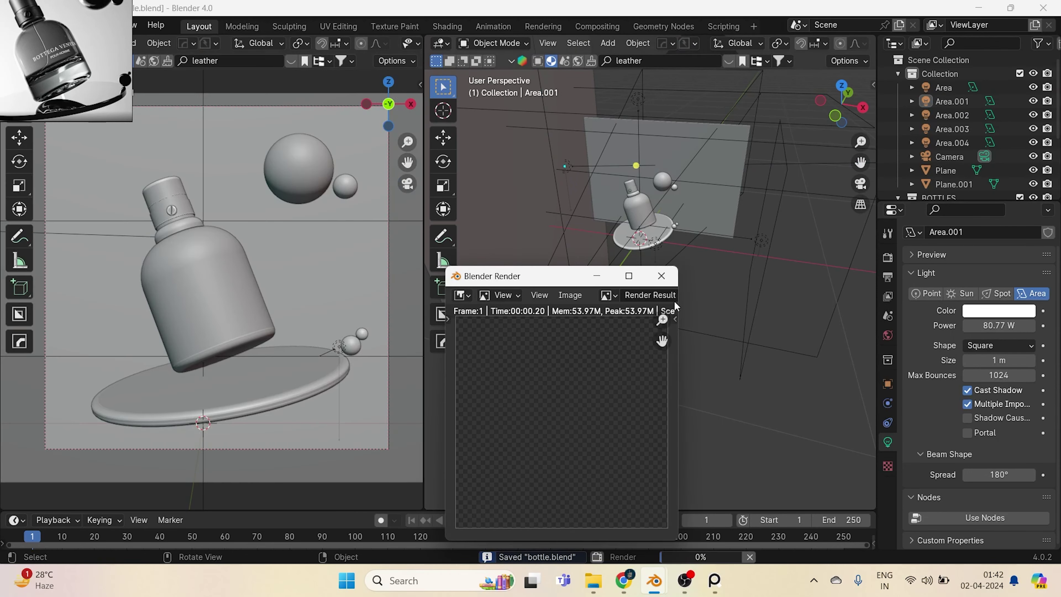
pyautogui.click(662, 269)
pyautogui.click(894, 279)
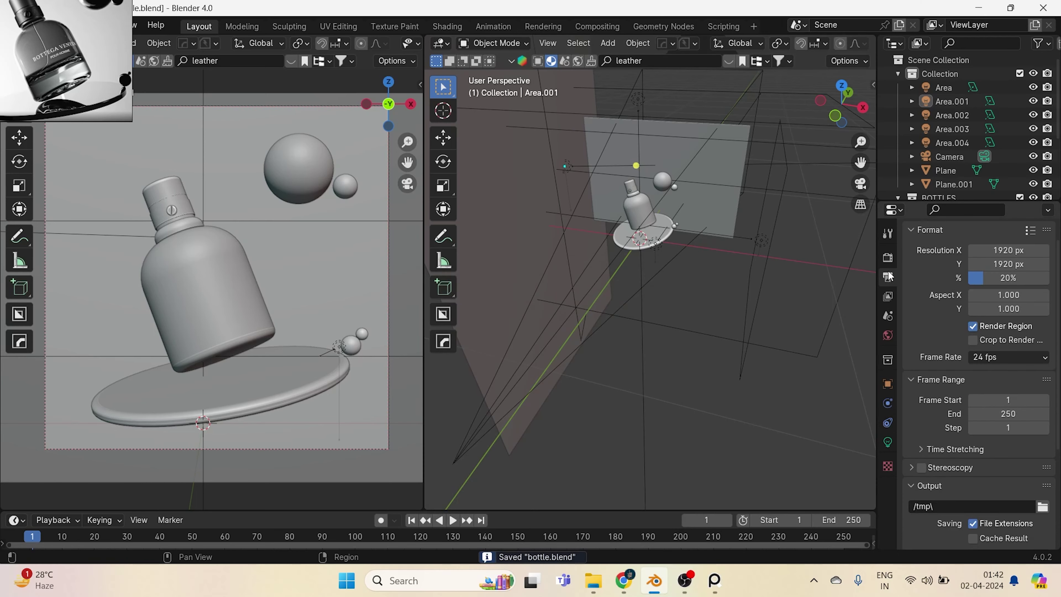
pyautogui.press('F12')
pyautogui.scroll(-2, 516, 287)
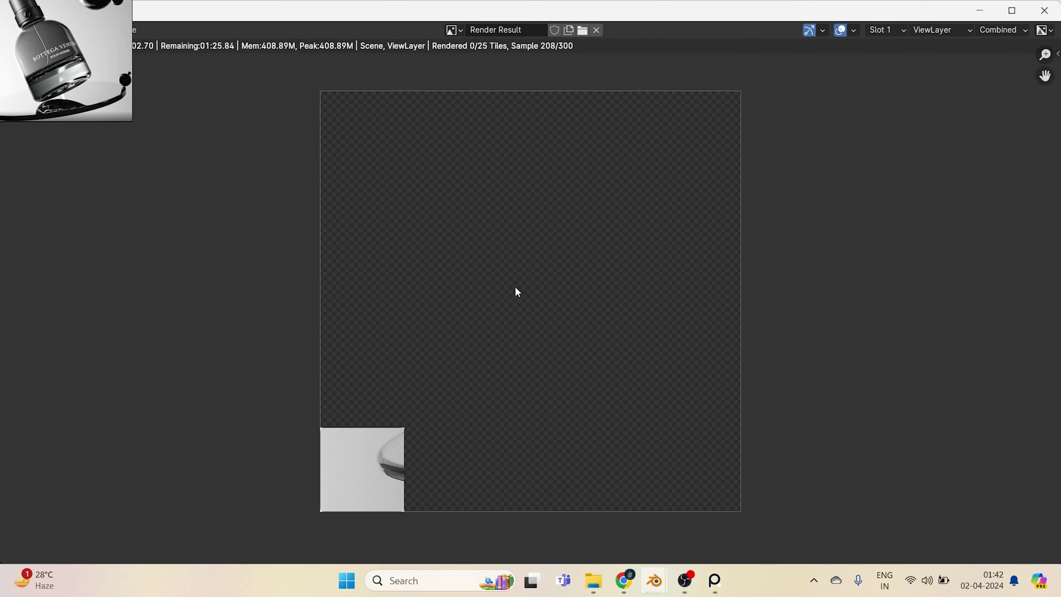